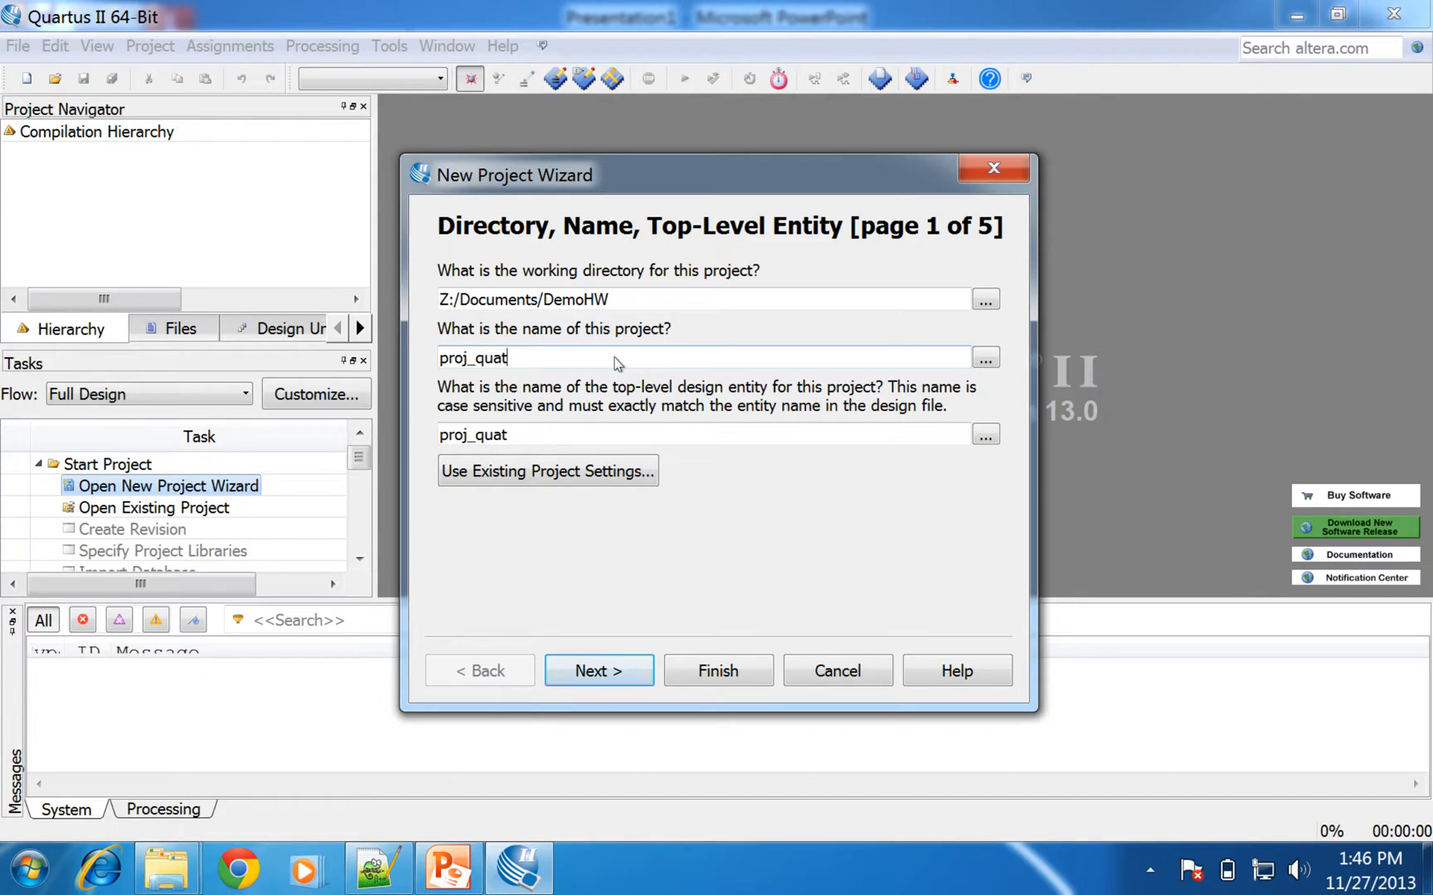
Name the project proj_quatus_HWfir and its top-level entity proj_qsys_HWfir, and continue to the family and device settings
text(_HWfir)
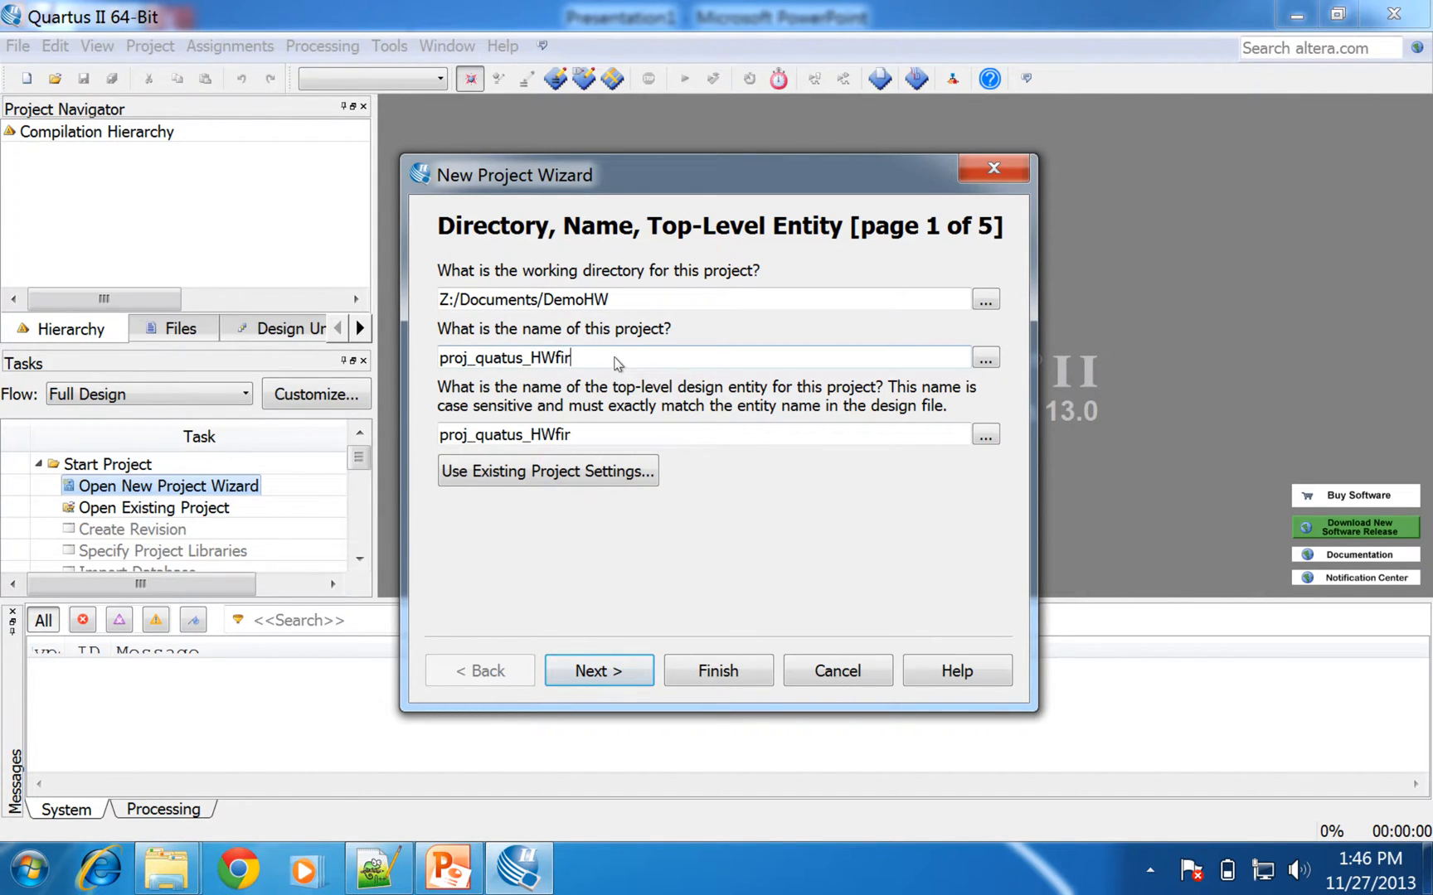
click(524, 443)
key(BackSpace)
key(BackSpace)
key(BackSpace)
key(BackSpace)
key(BackSpace)
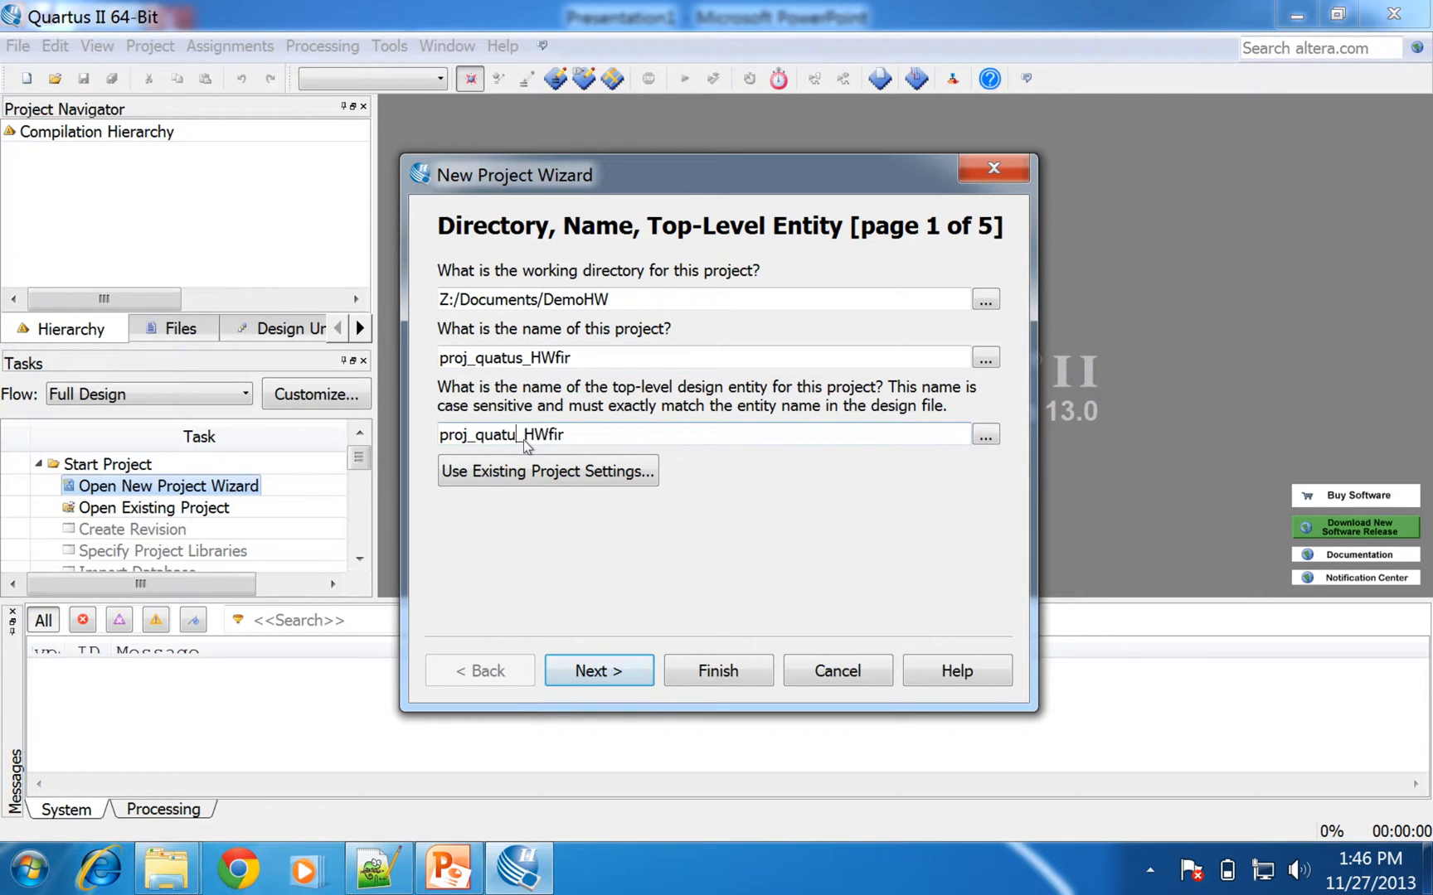
text(sys)
click(599, 670)
click(655, 668)
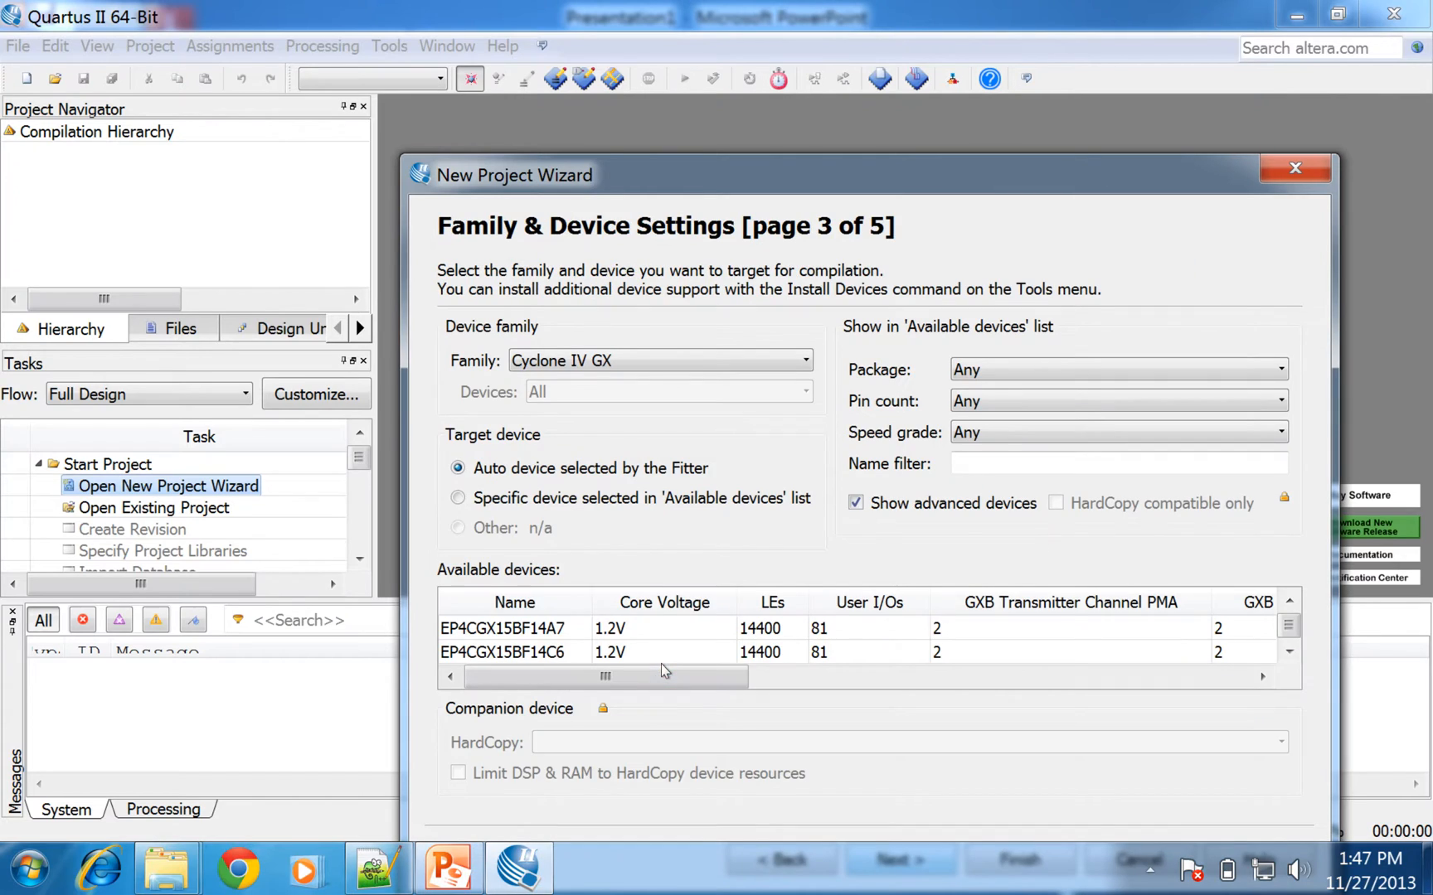
Choose the Cyclone II device family and filter the available devices to a pin count of 484
click(701, 362)
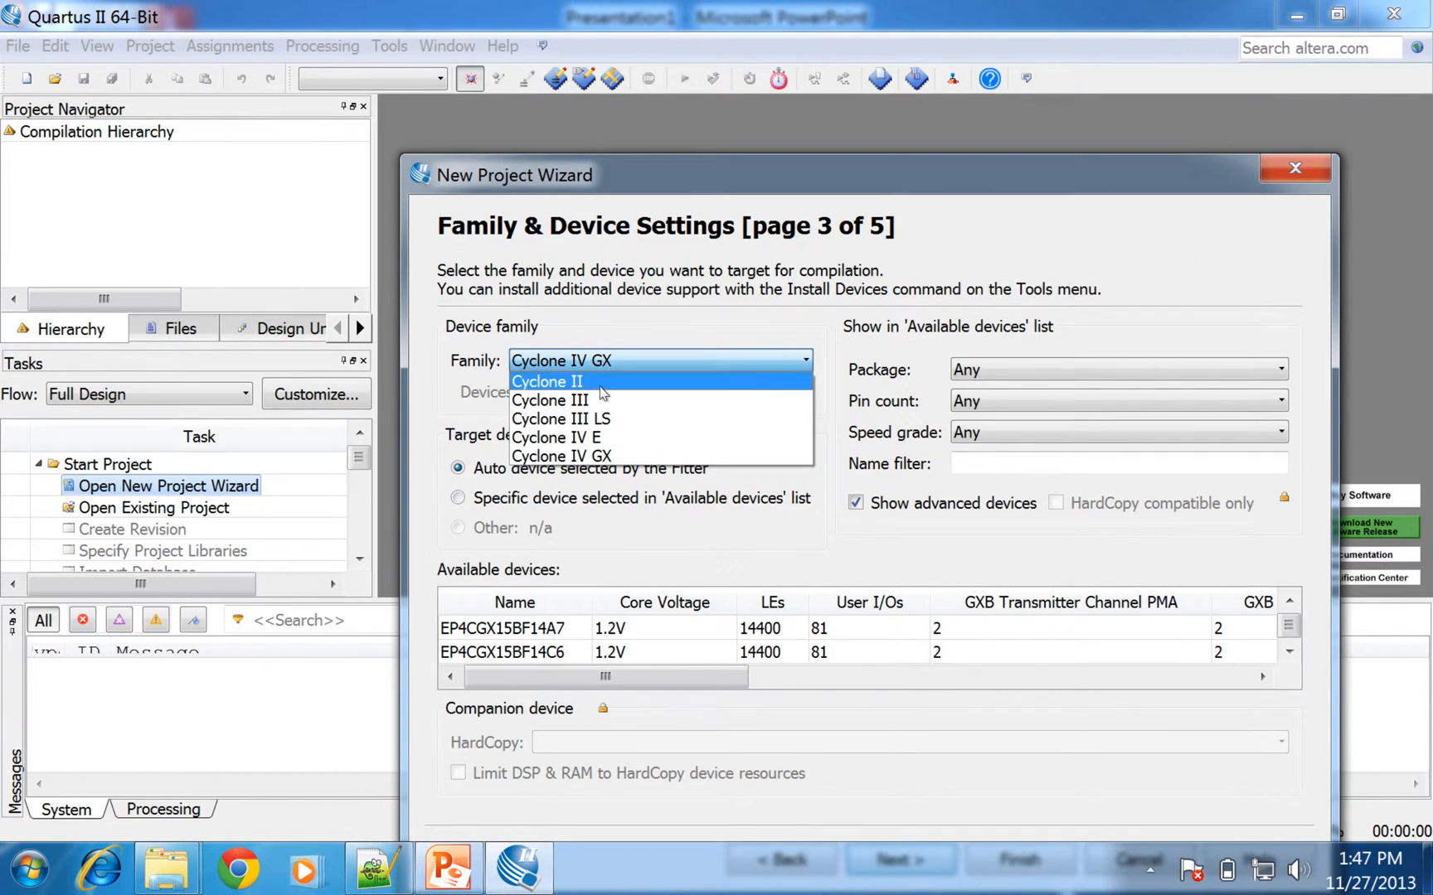
click(600, 386)
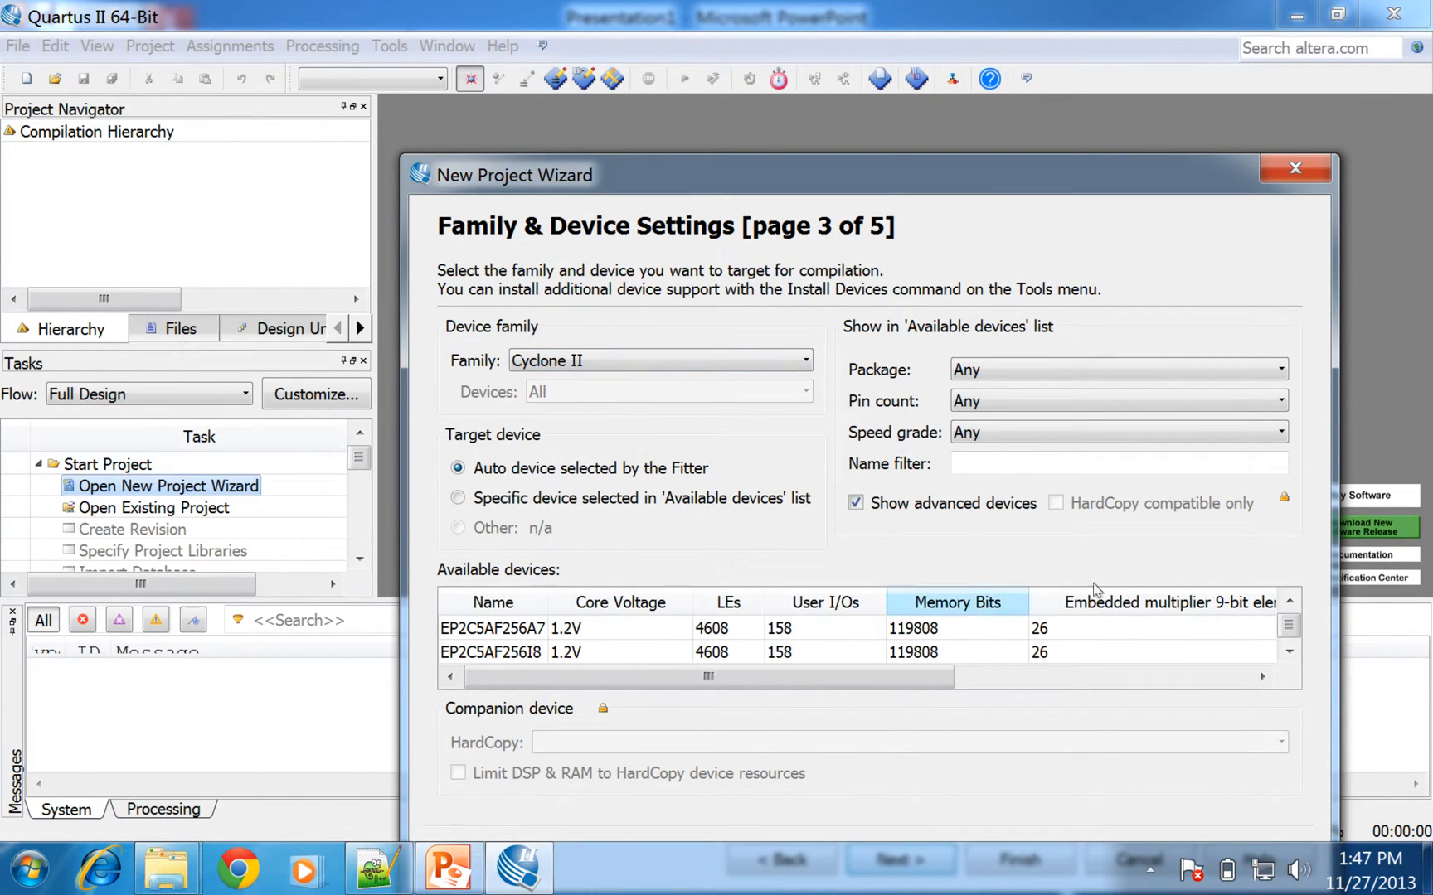
click(1263, 404)
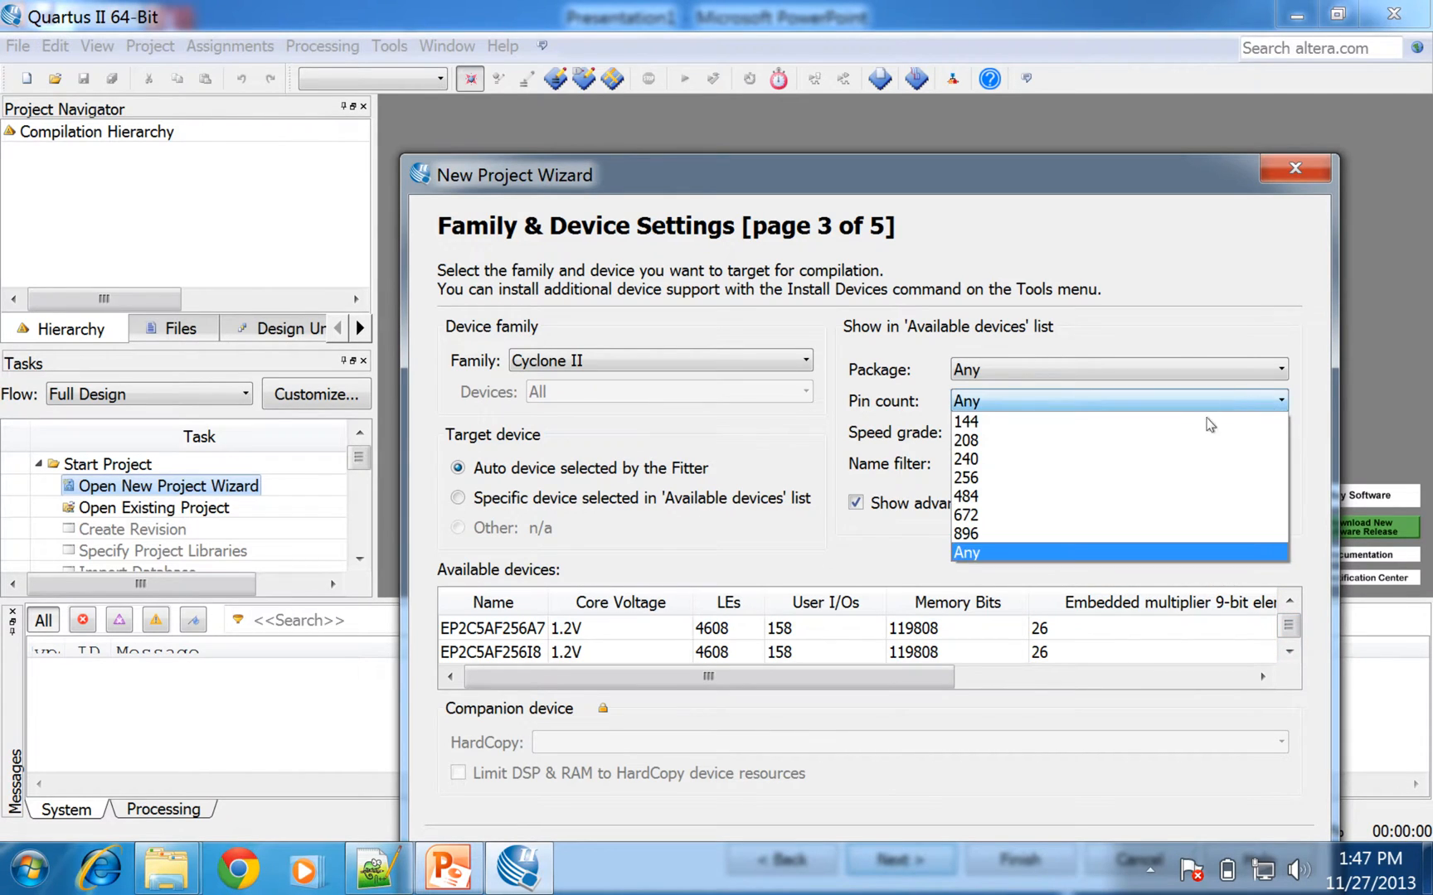
click(1096, 508)
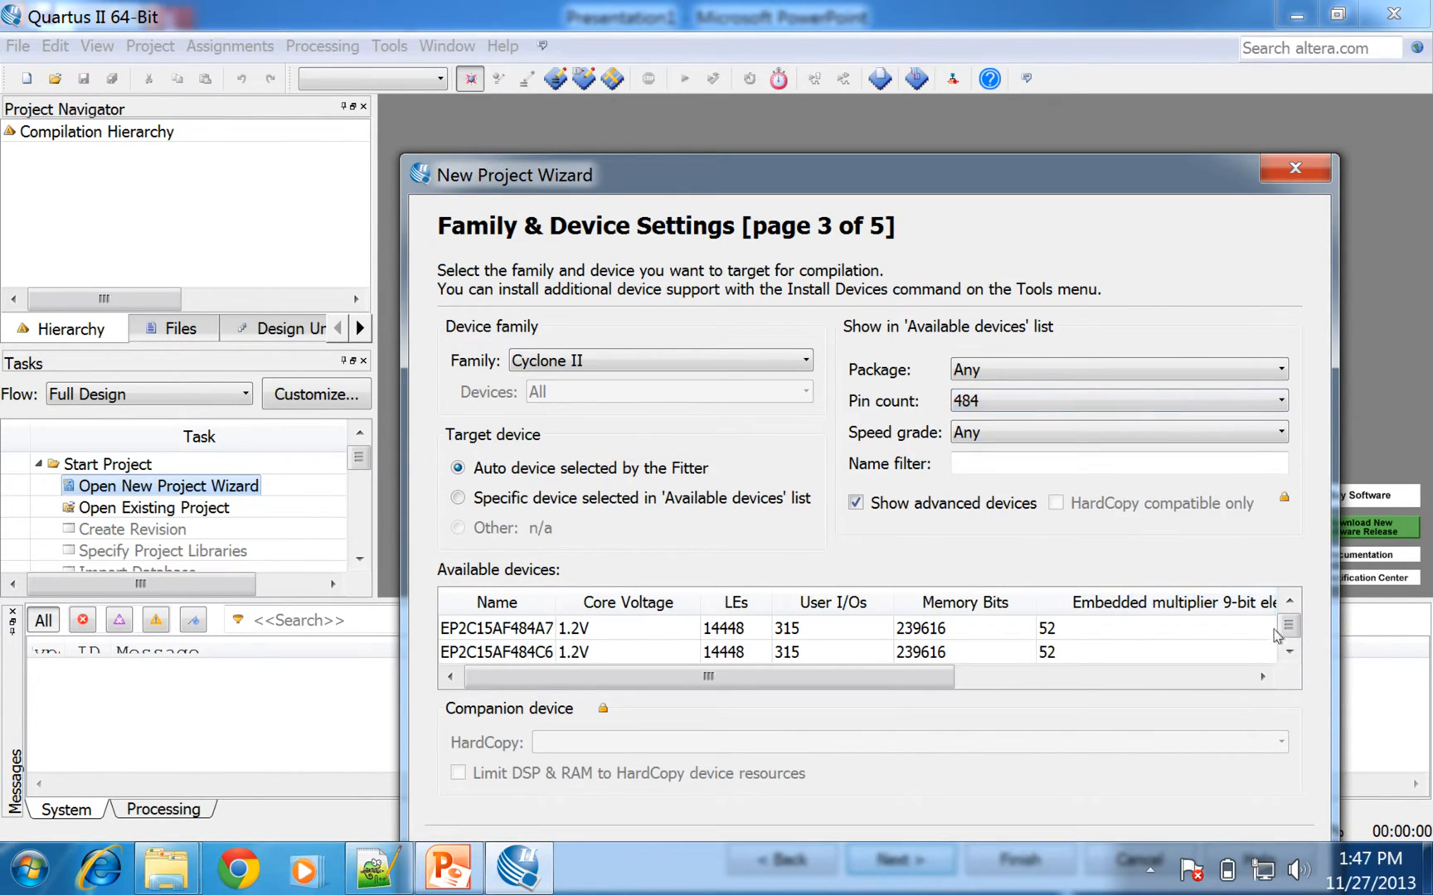
Select EP2C20F484C7 as the target device and continue to the EDA tool settings
click(1289, 653)
click(1289, 653)
click(1289, 652)
click(1289, 653)
click(1289, 652)
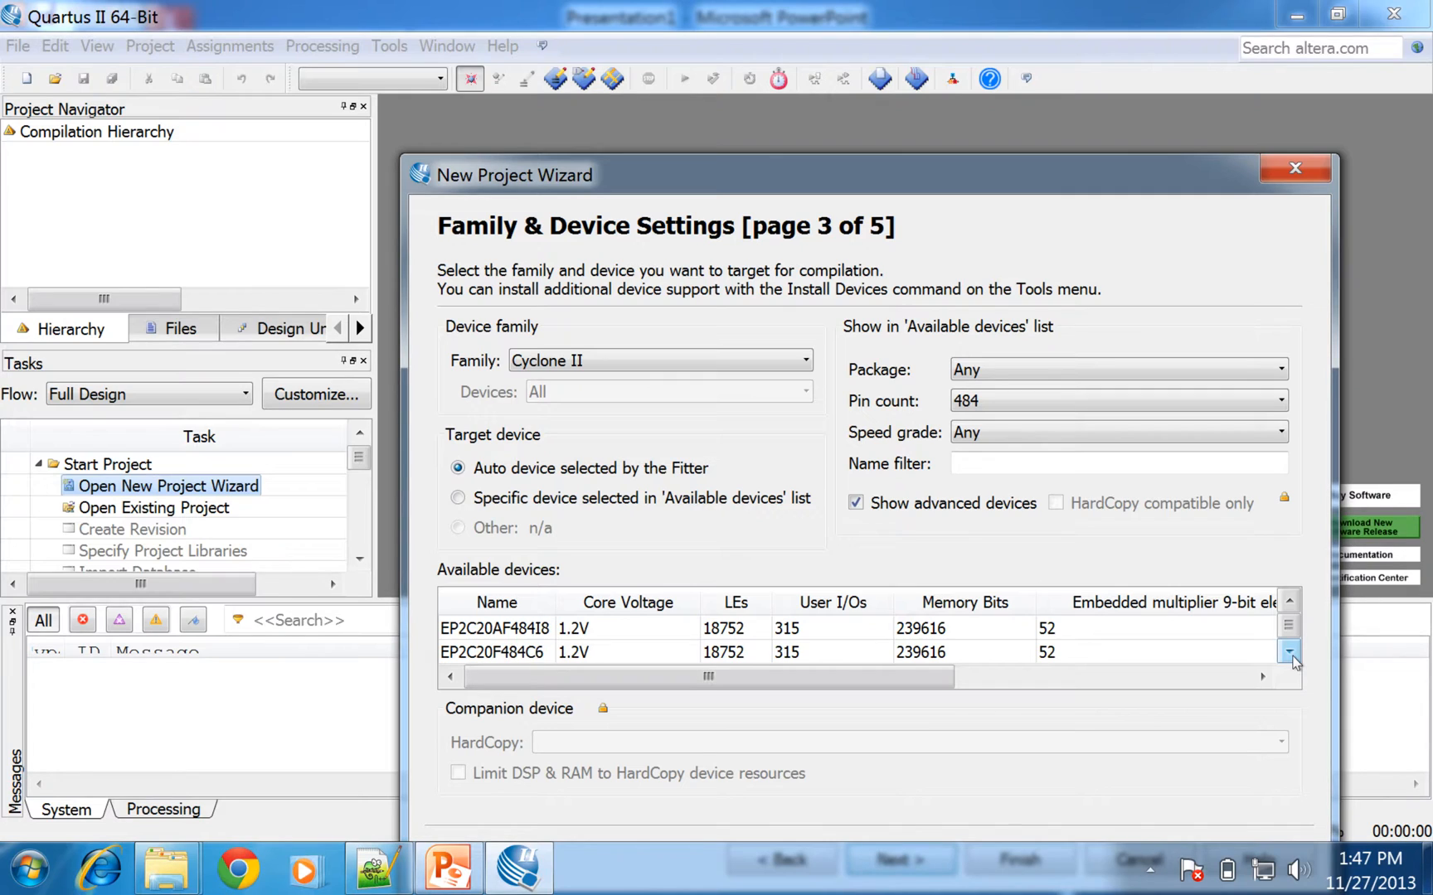
click(1289, 652)
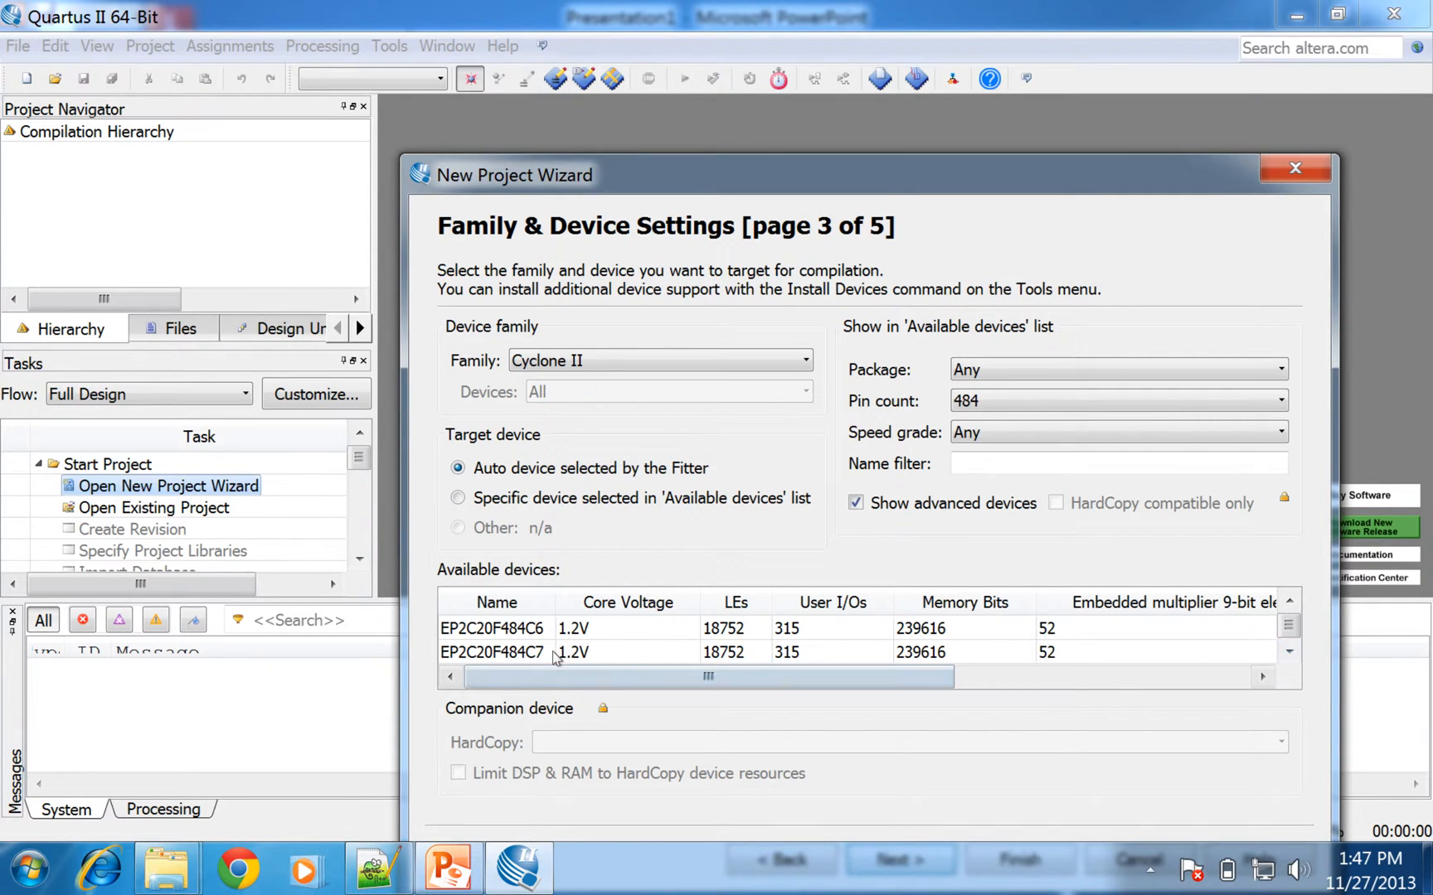
click(580, 654)
drag(983, 188, 910, 98)
click(837, 775)
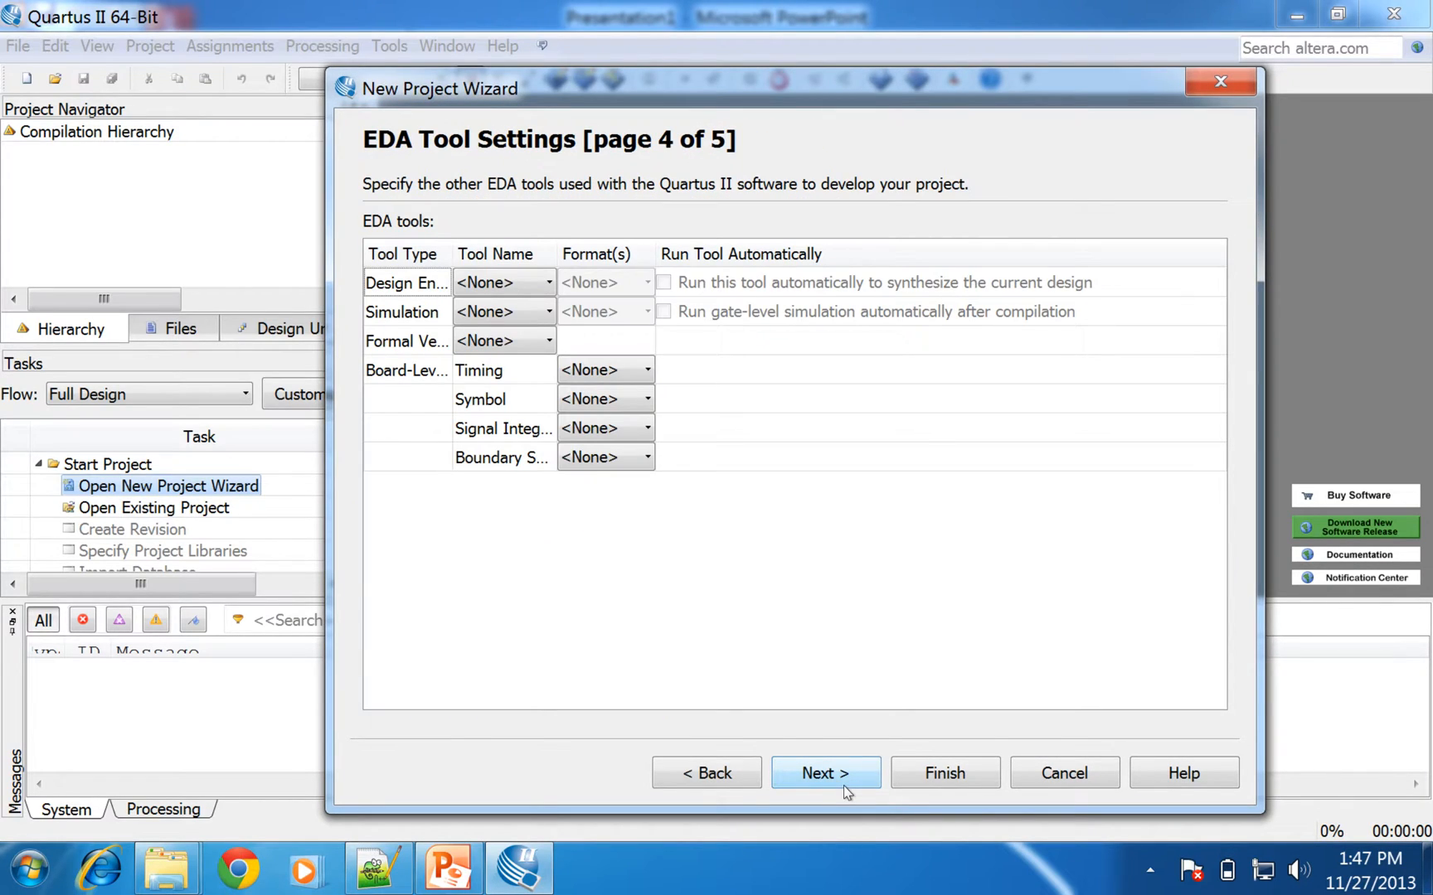
Choose ModelSim with Verilog HDL as the simulation tool and finish creating the project
click(511, 313)
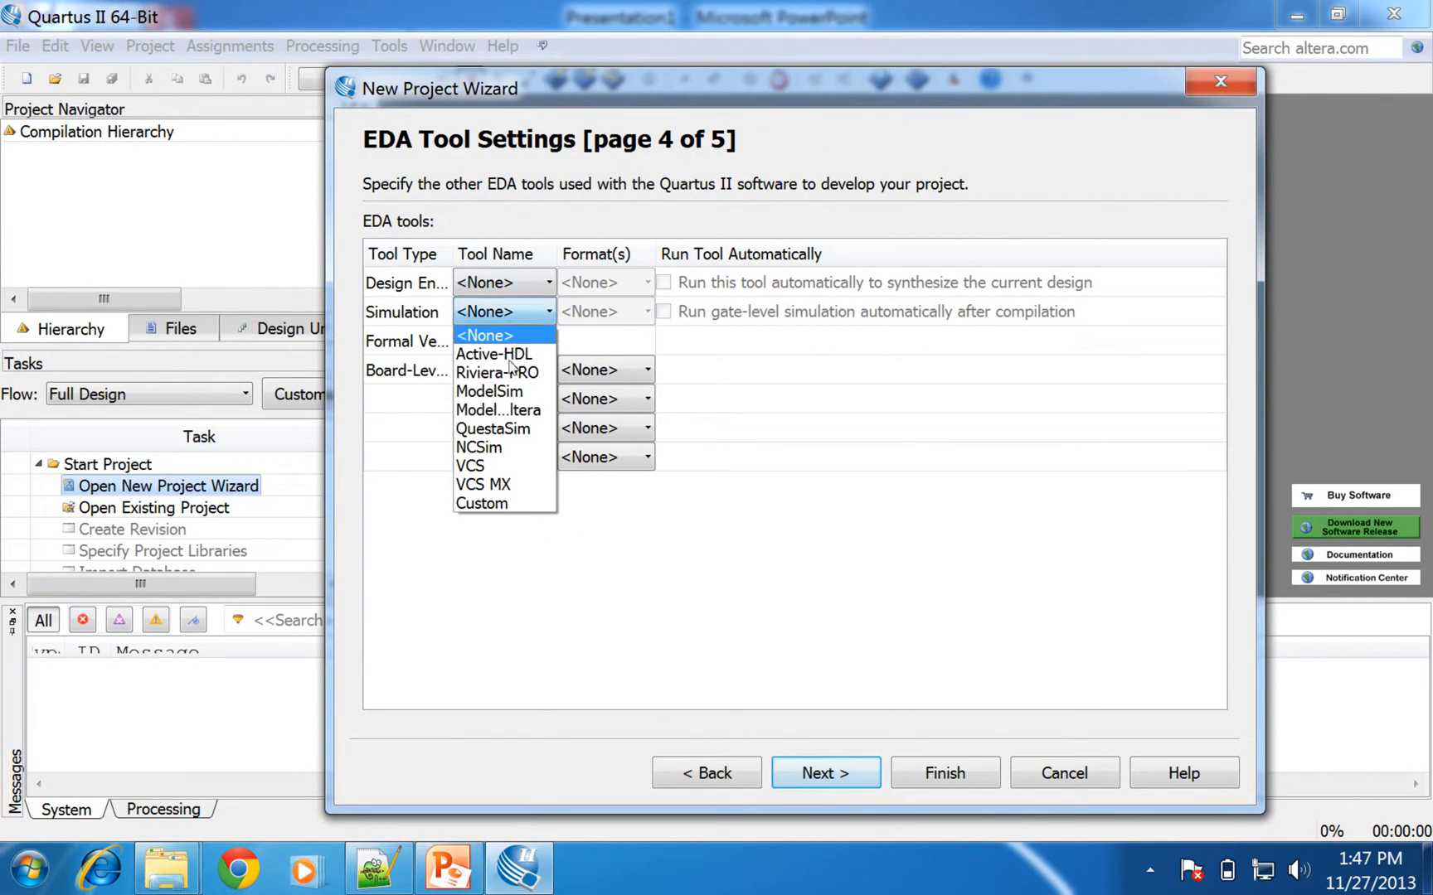
click(514, 391)
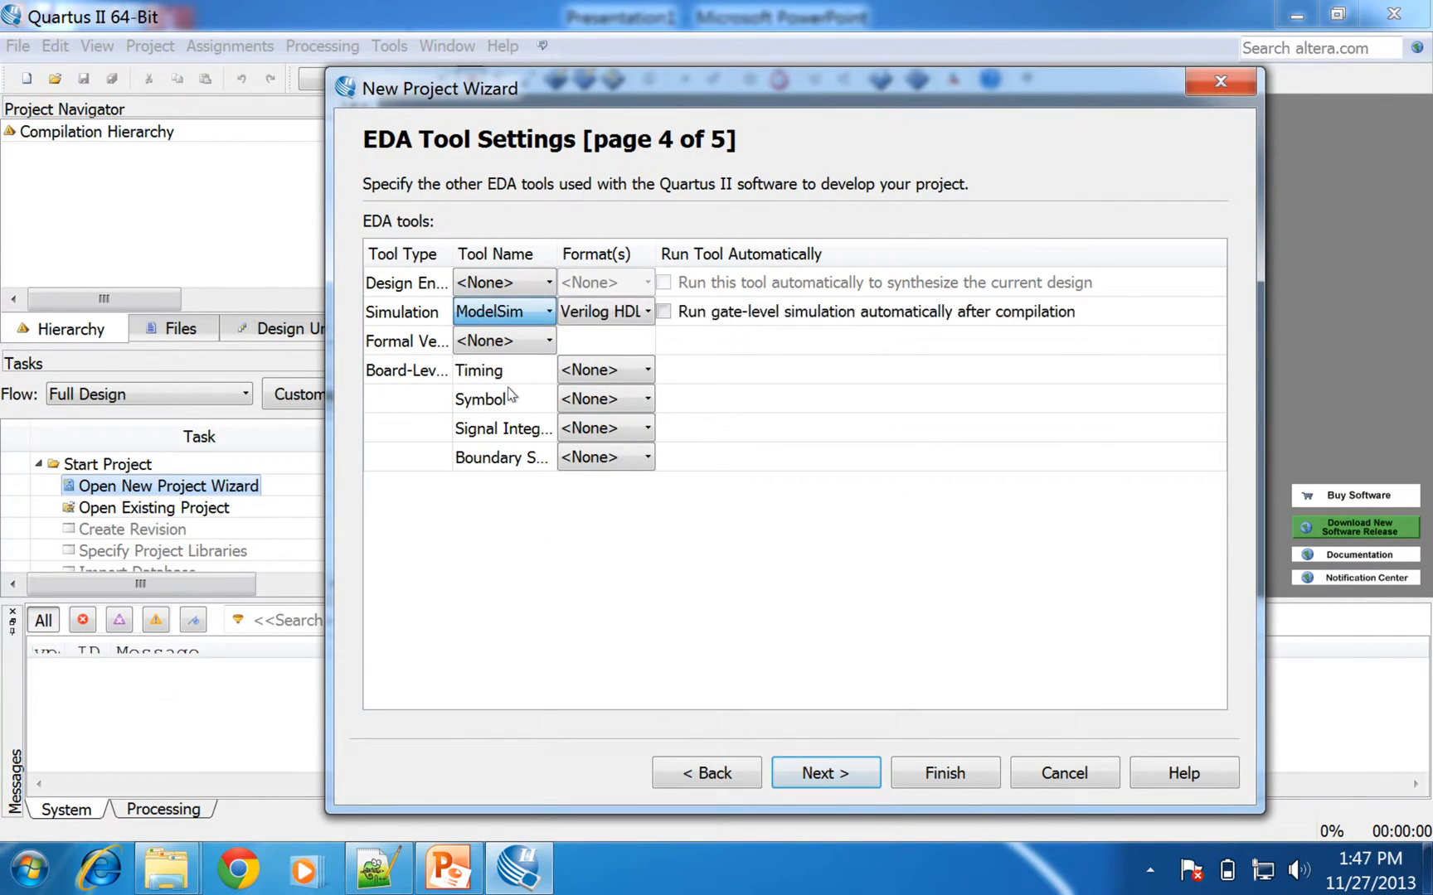
click(835, 784)
click(945, 773)
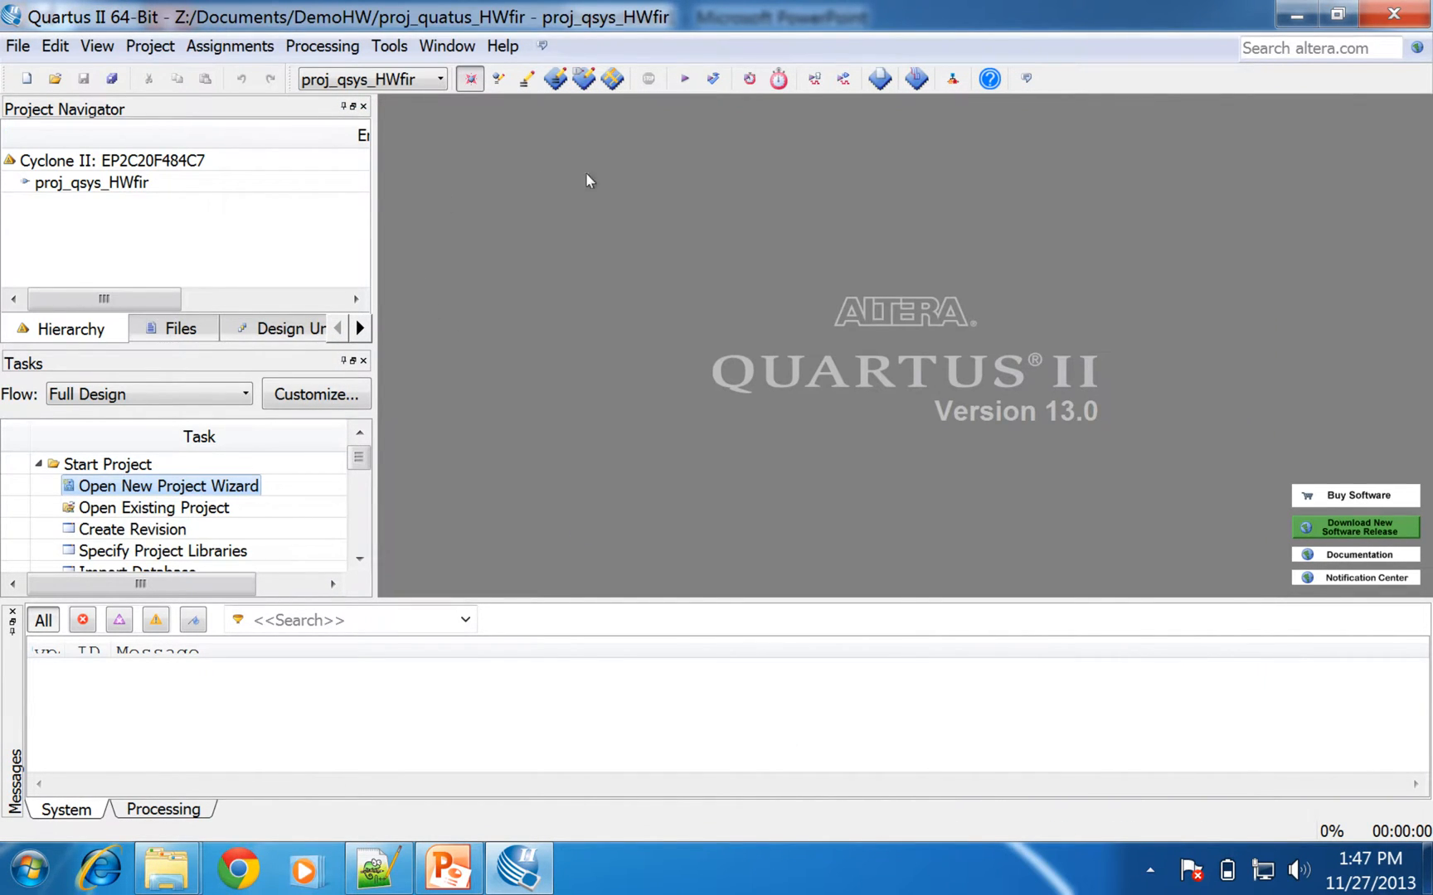
Launch Qsys for the project and start creating a new component in the component library
click(389, 46)
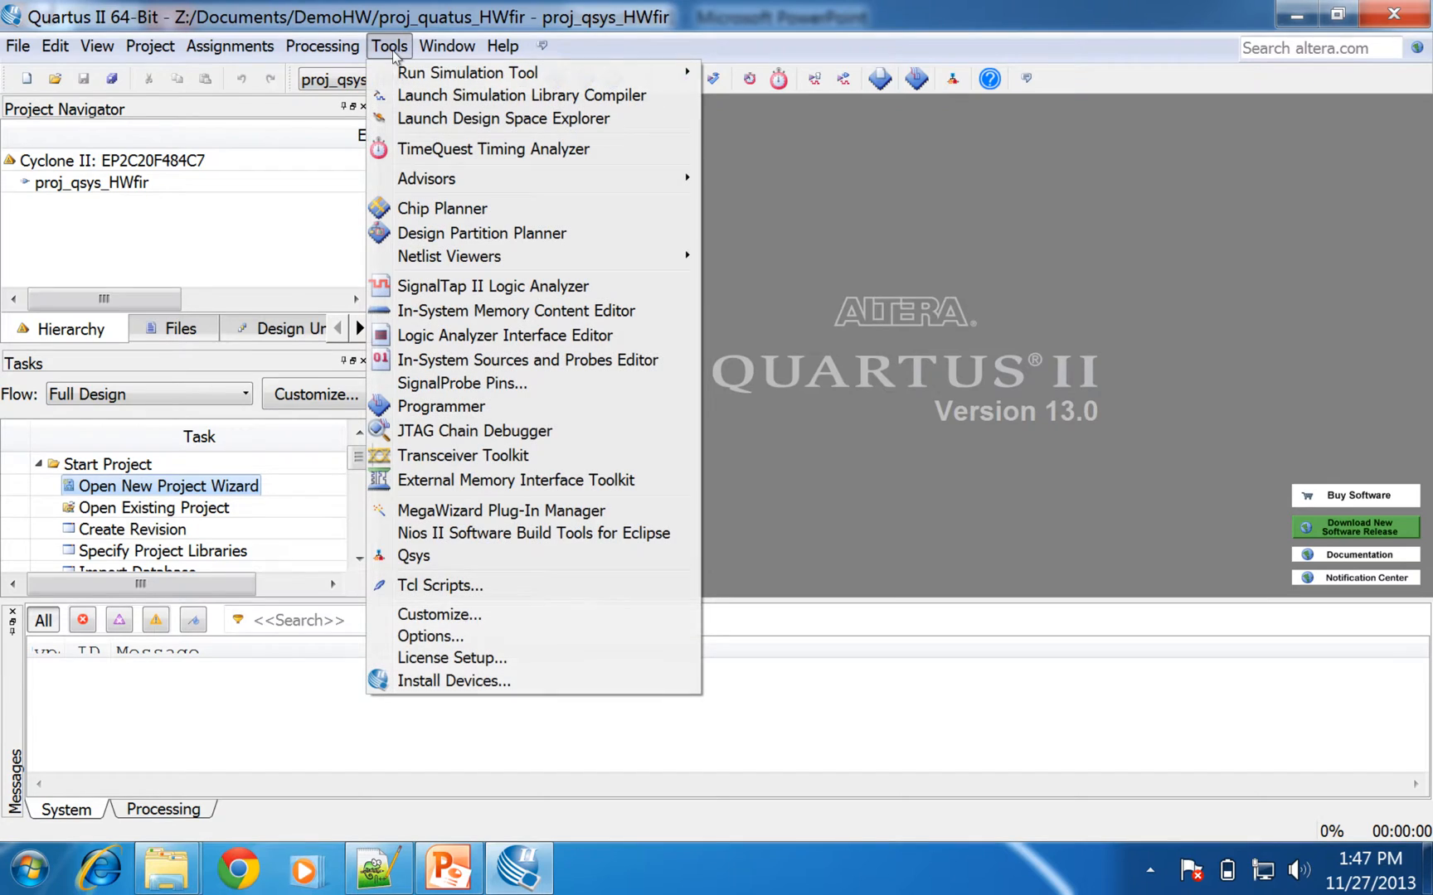
click(448, 557)
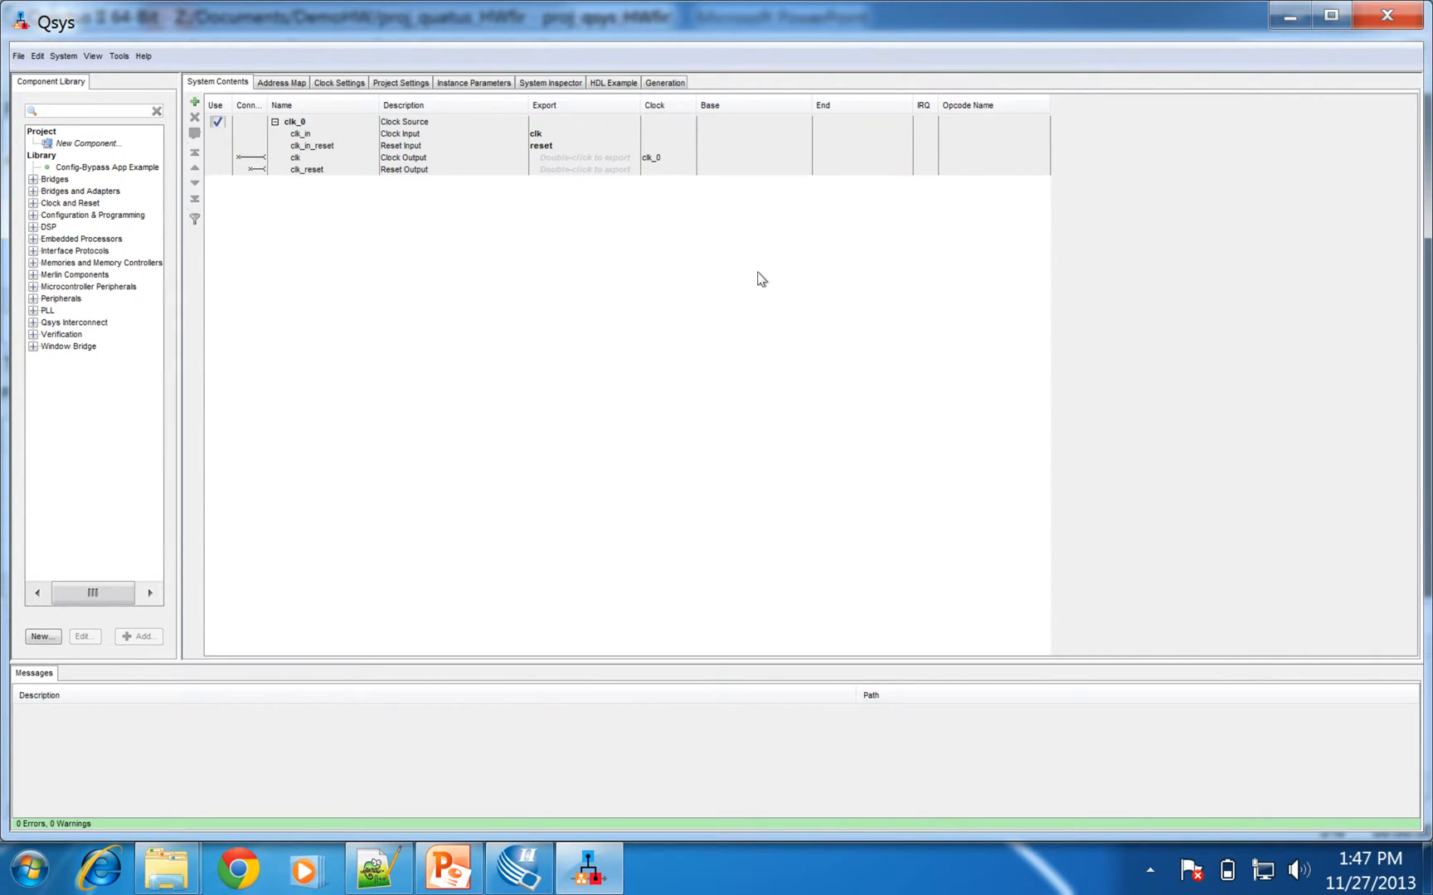
double_click(87, 145)
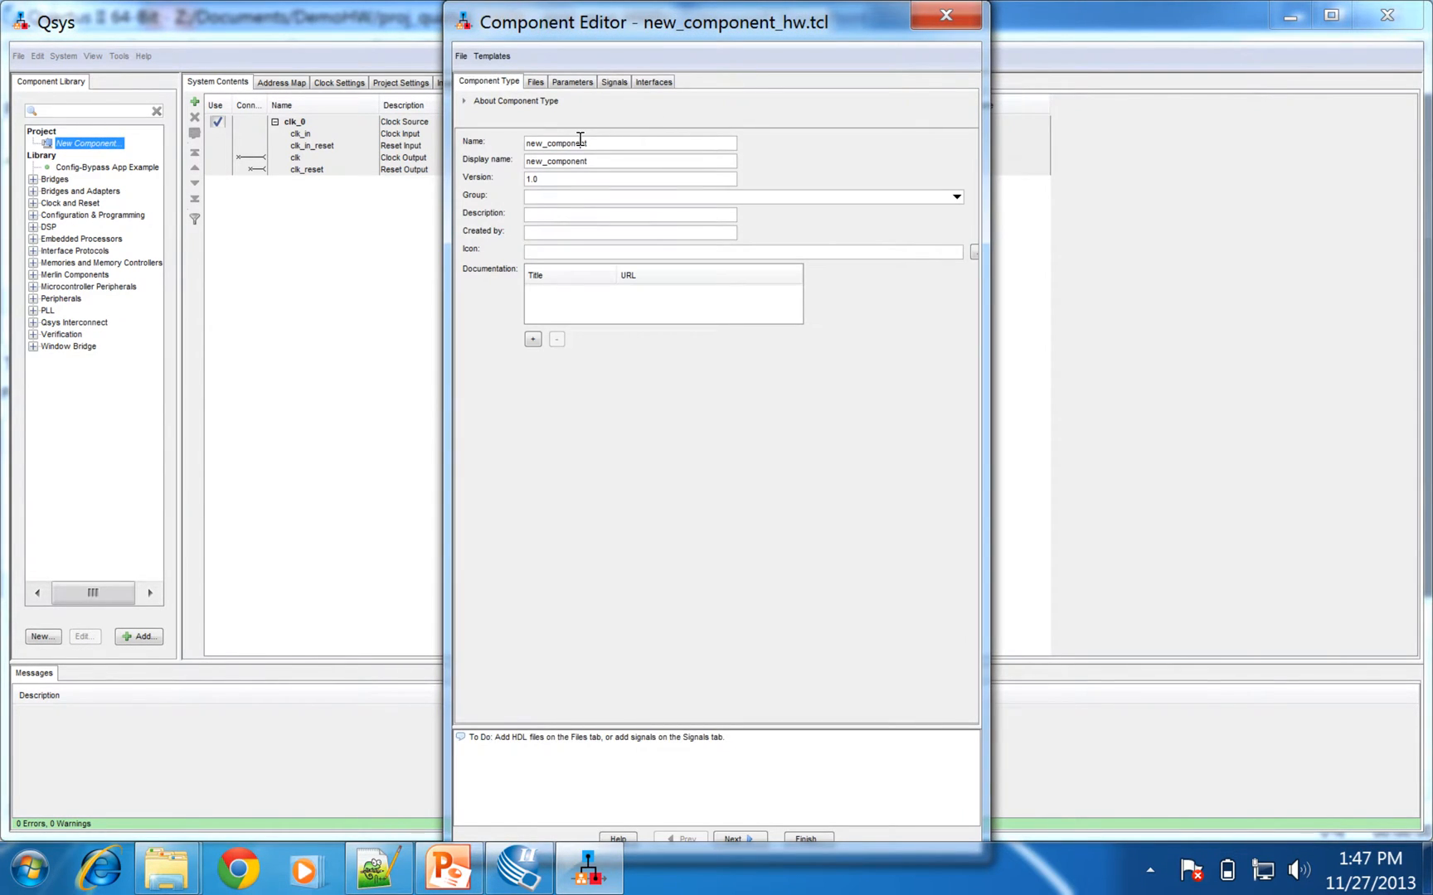
Set the component's name and display name to fir128 and its group to My_Component, and continue to the component's files
double_click(580, 142)
text(fir128)
key(shift+Left)
key(shift+Left)
key(shift+Left)
double_click(559, 162)
text(fir128)
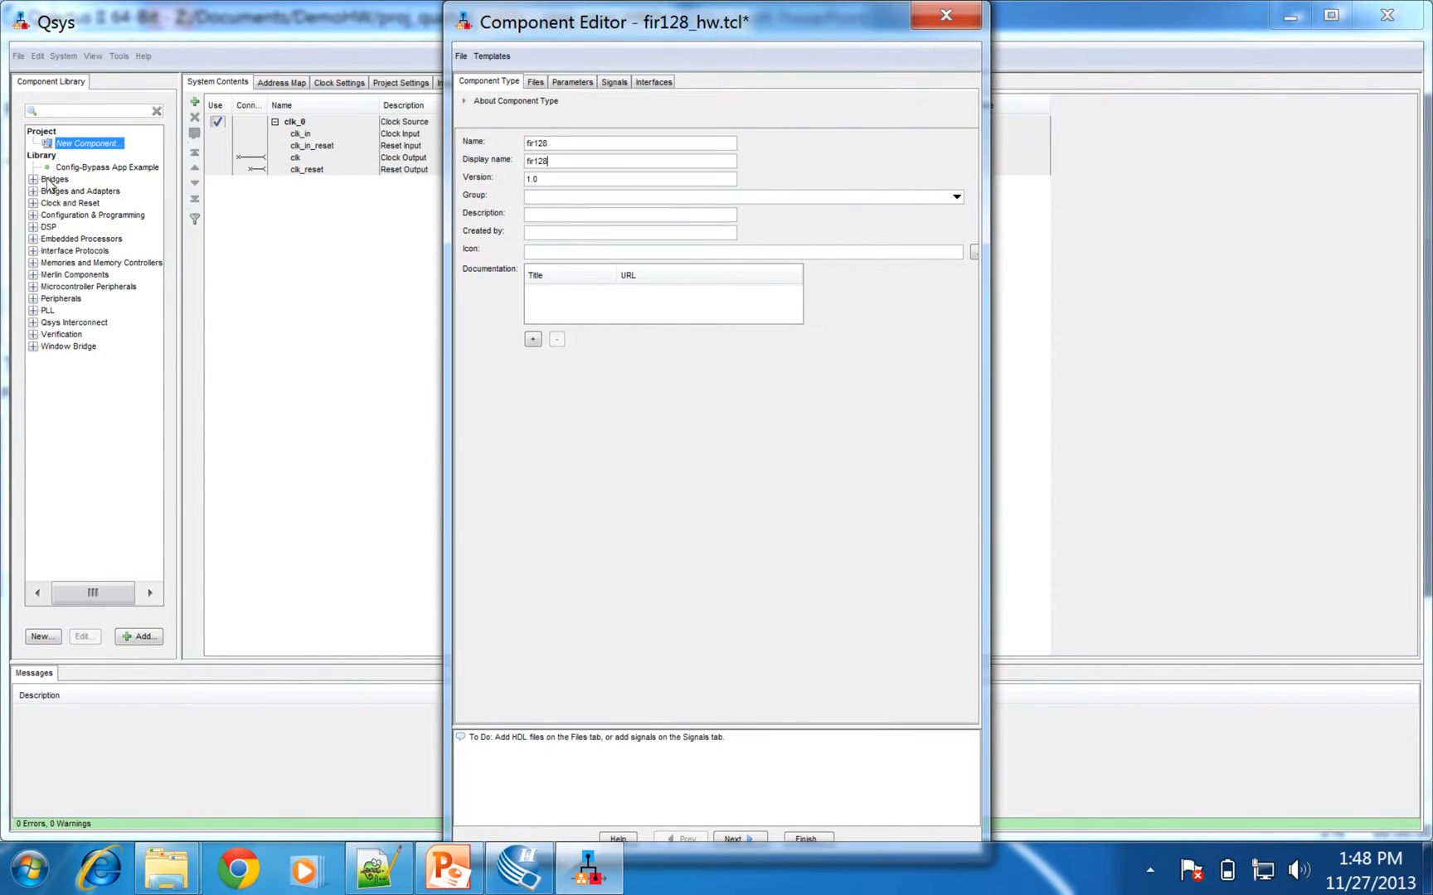
click(573, 195)
text(My_Component)
click(738, 837)
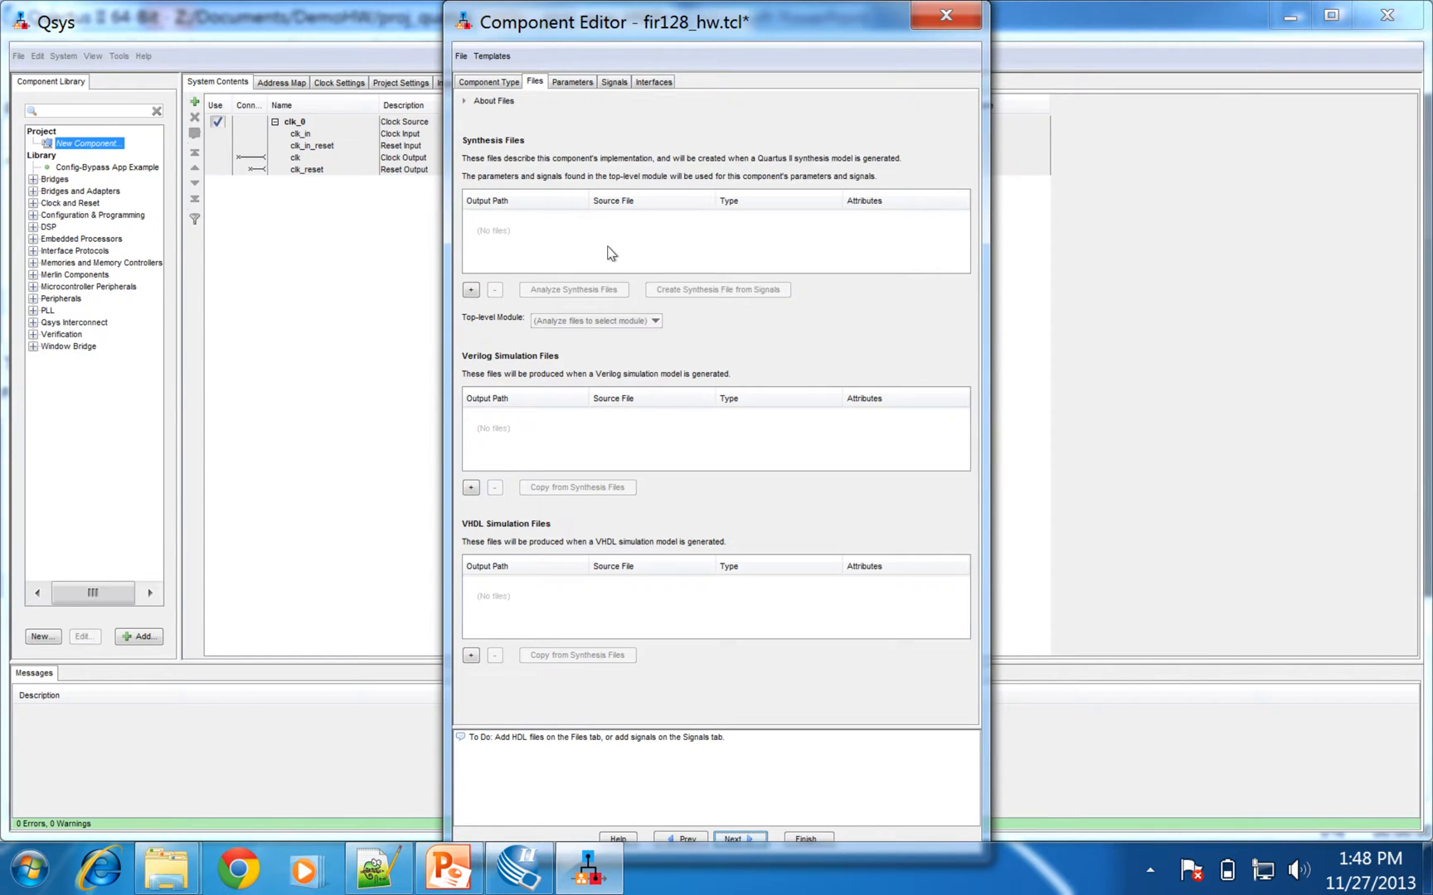
Add acc.v, ff.v, HWaccel.v and mult.v from the DemoHW folder as the component's synthesis files
click(471, 290)
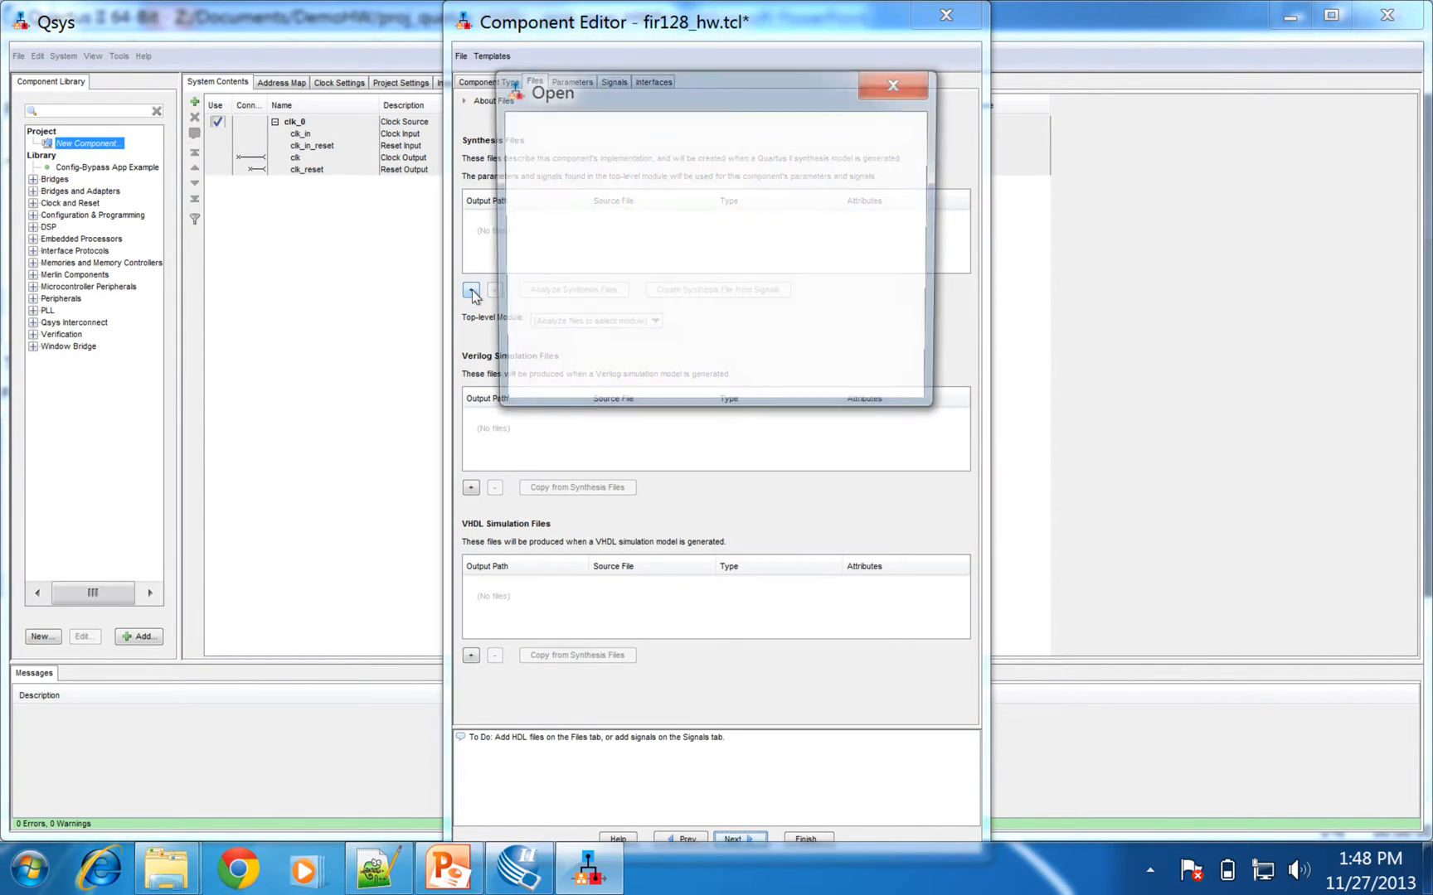
click(613, 185)
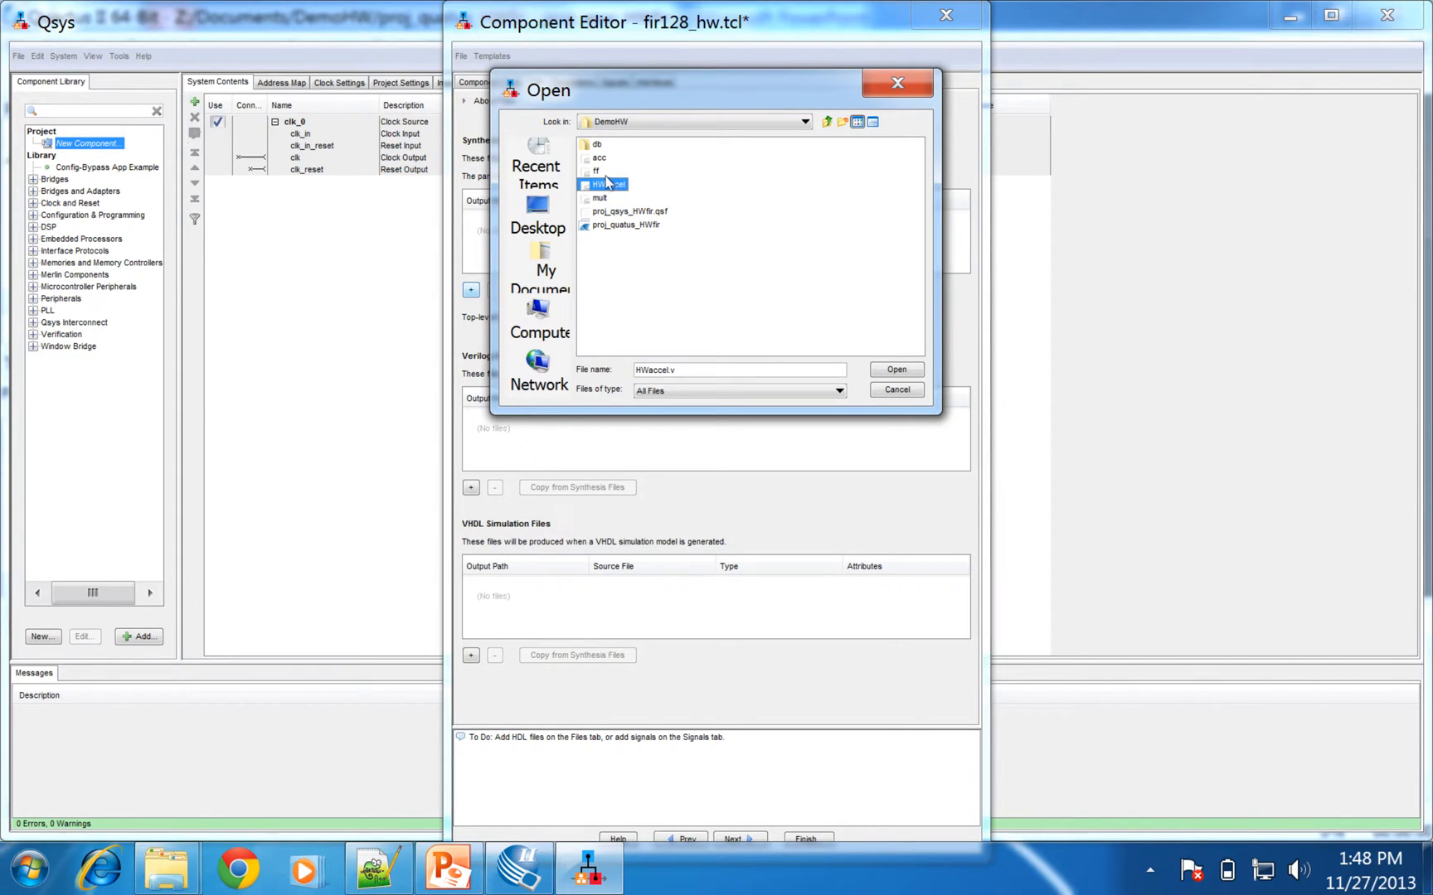
click(596, 171)
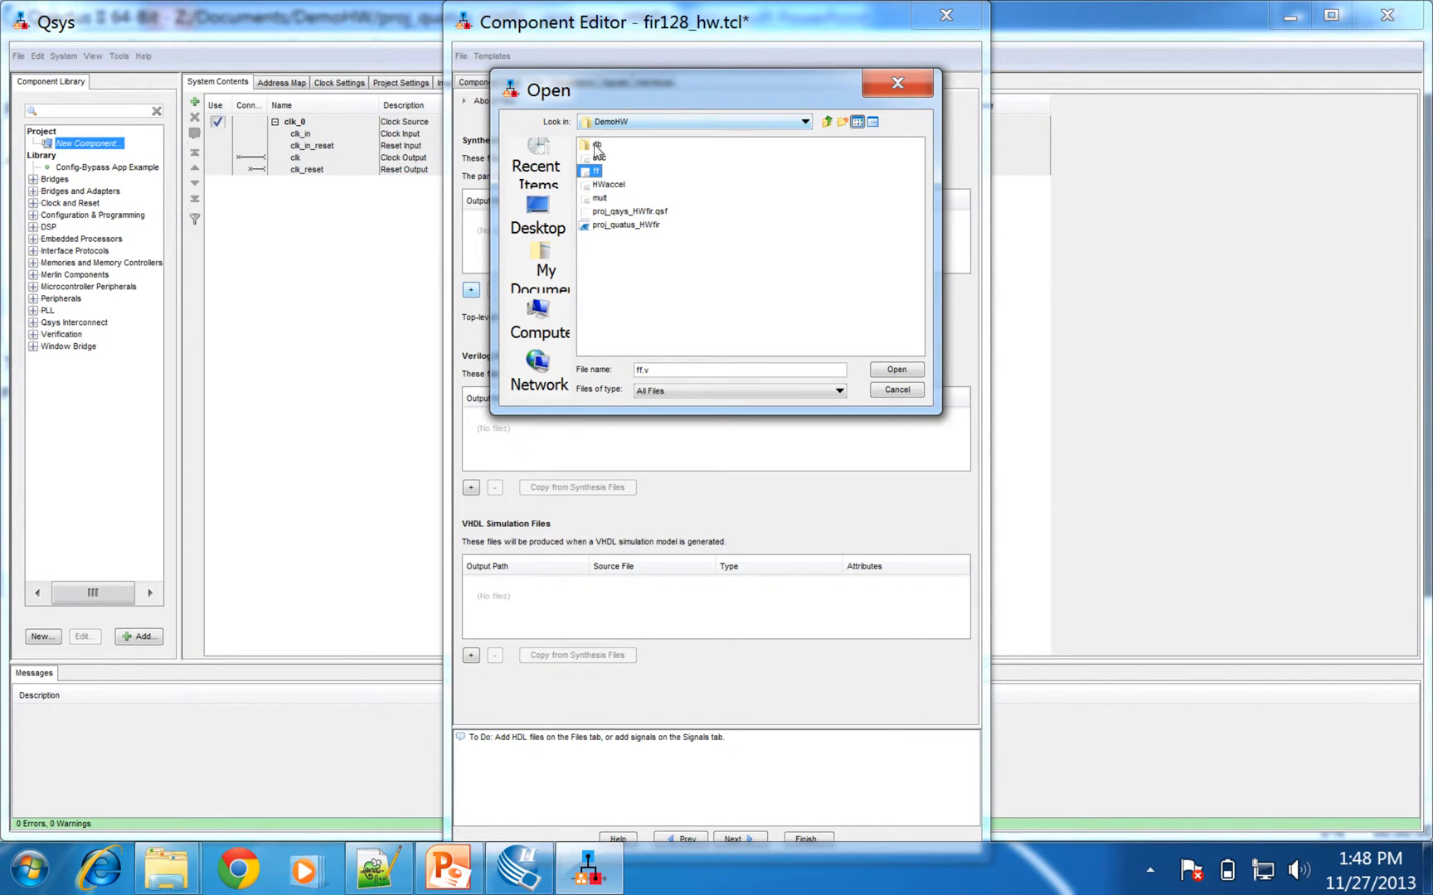
ctrl+click(598, 157)
ctrl+click(606, 184)
ctrl+click(600, 198)
click(896, 370)
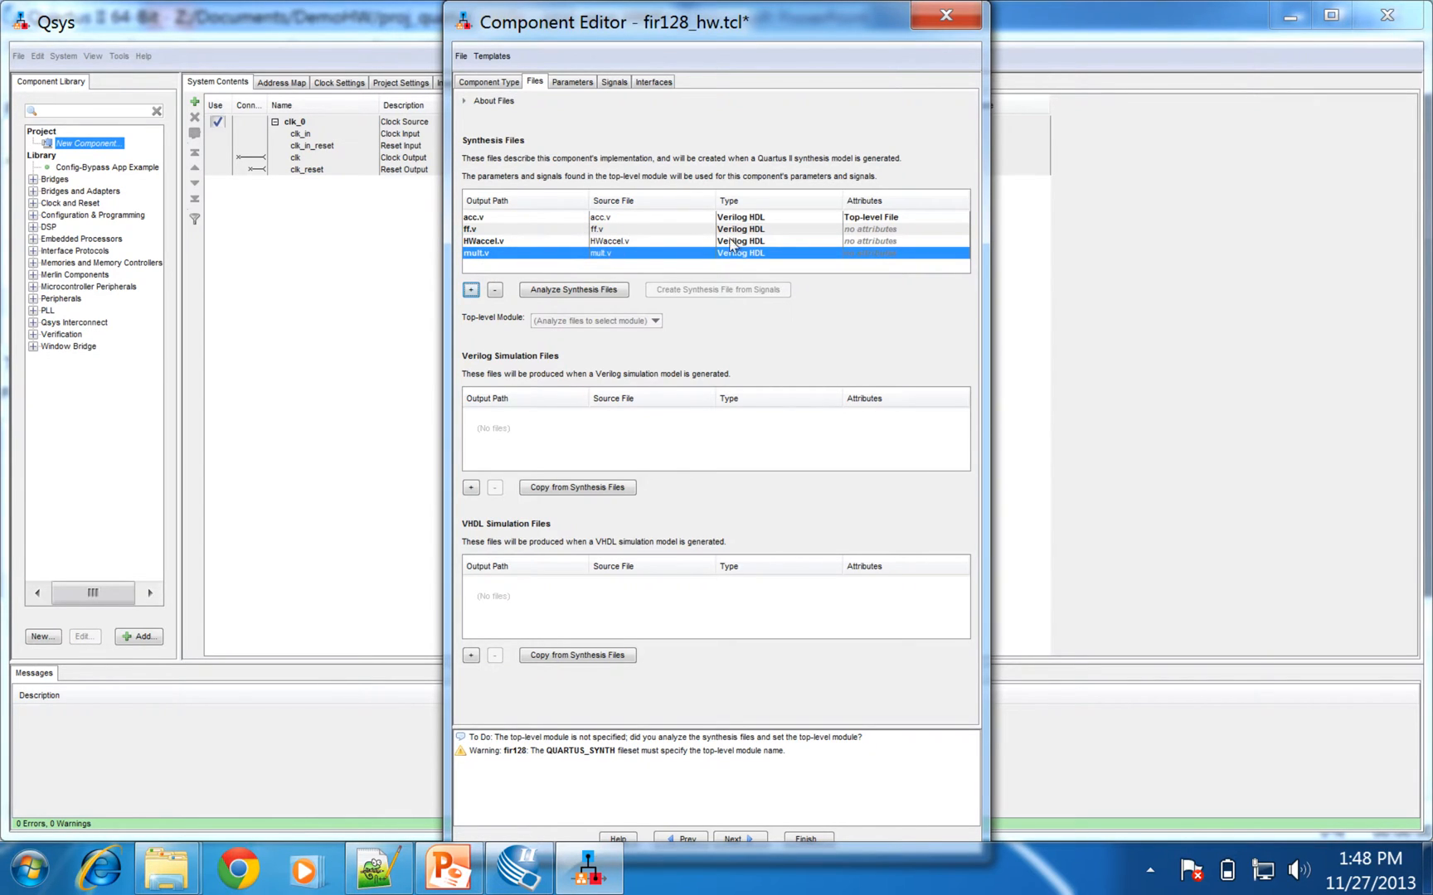
Mark HWaccel.v as the top-level file and analyze the synthesis files
double_click(879, 242)
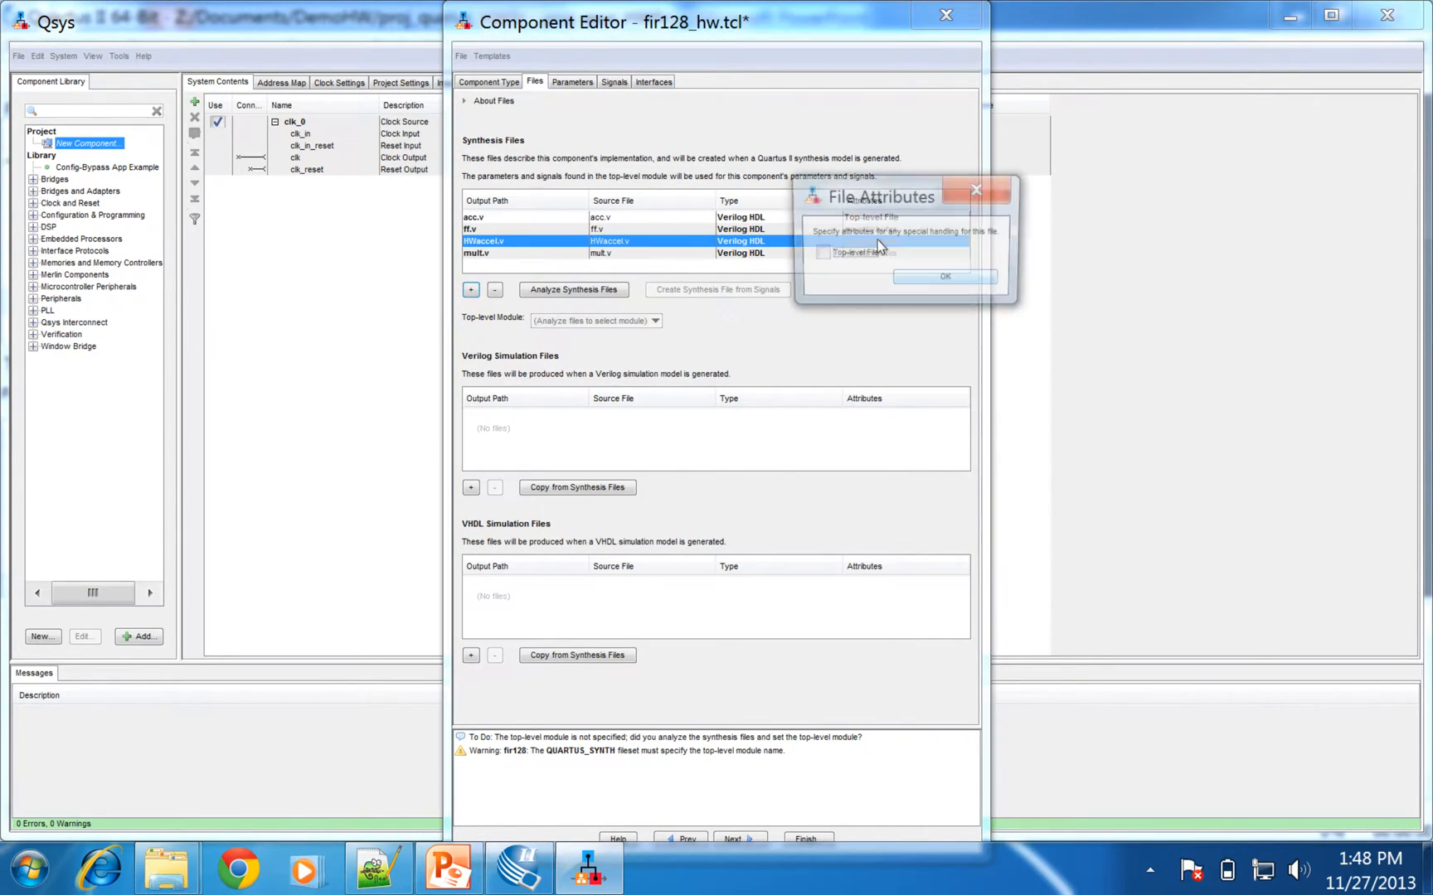
click(855, 258)
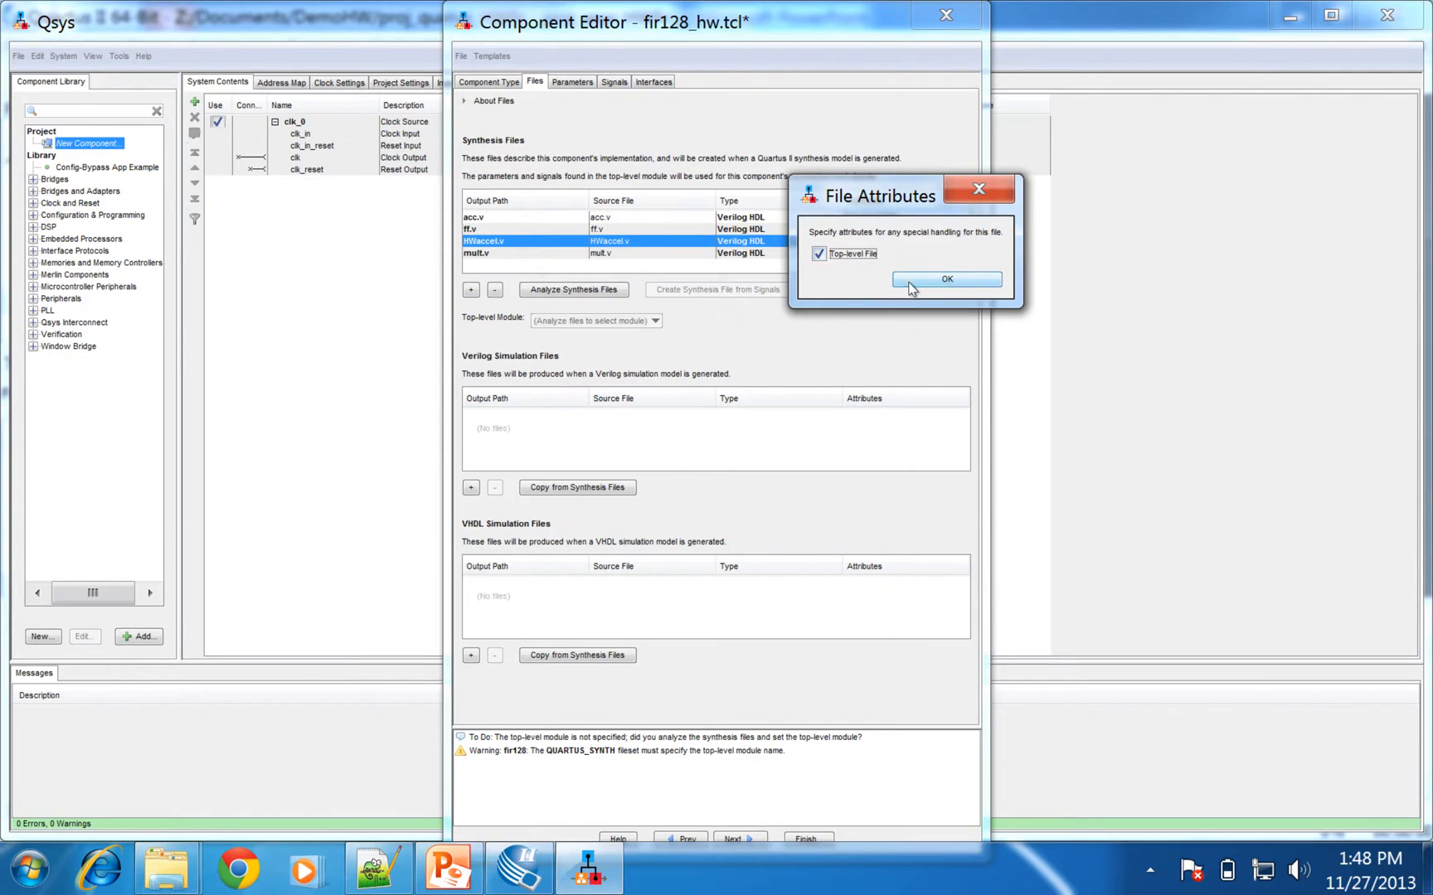
click(907, 282)
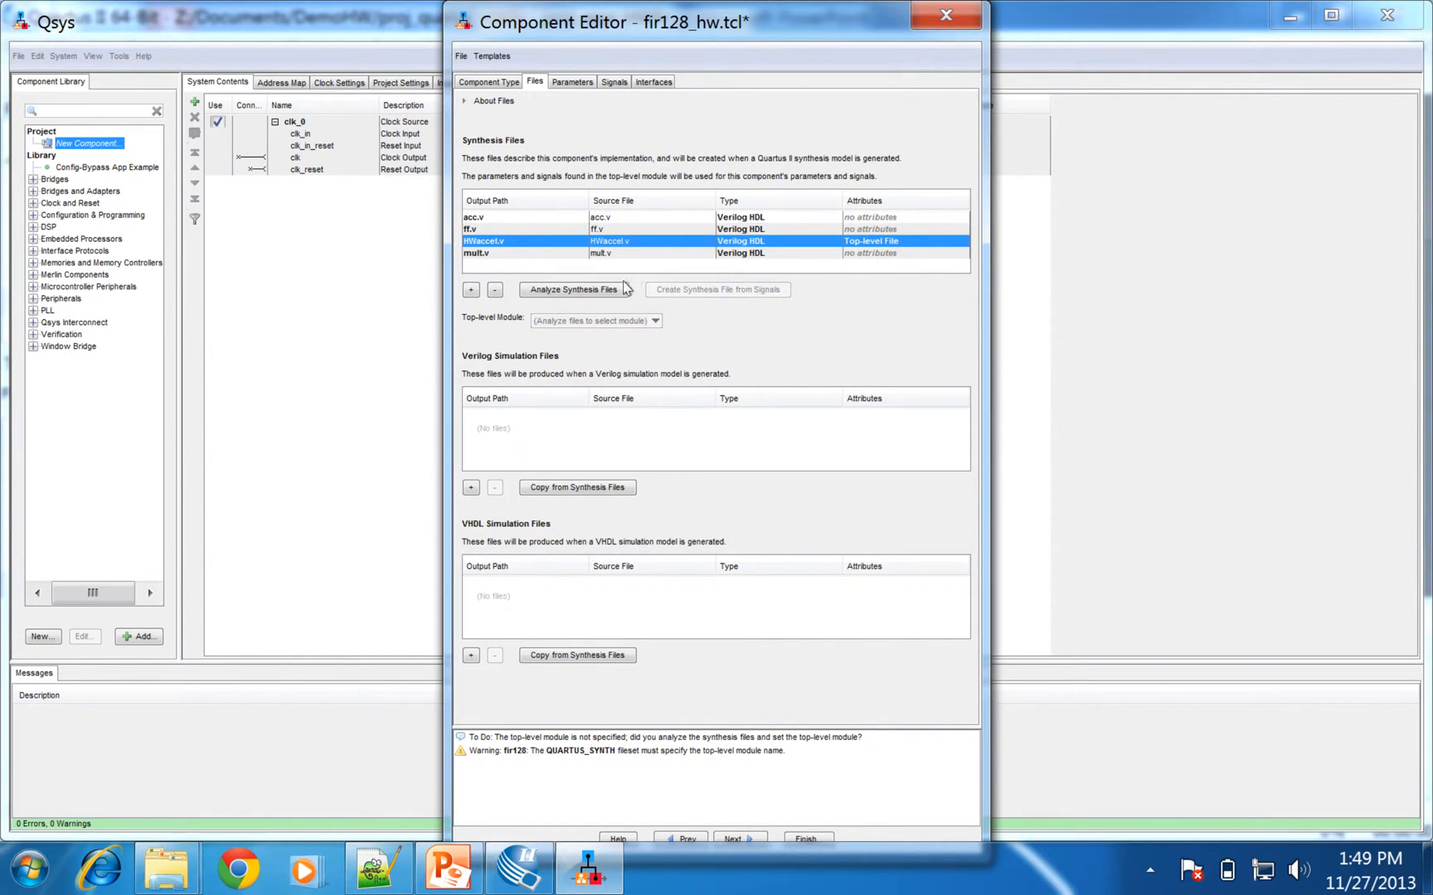
click(560, 291)
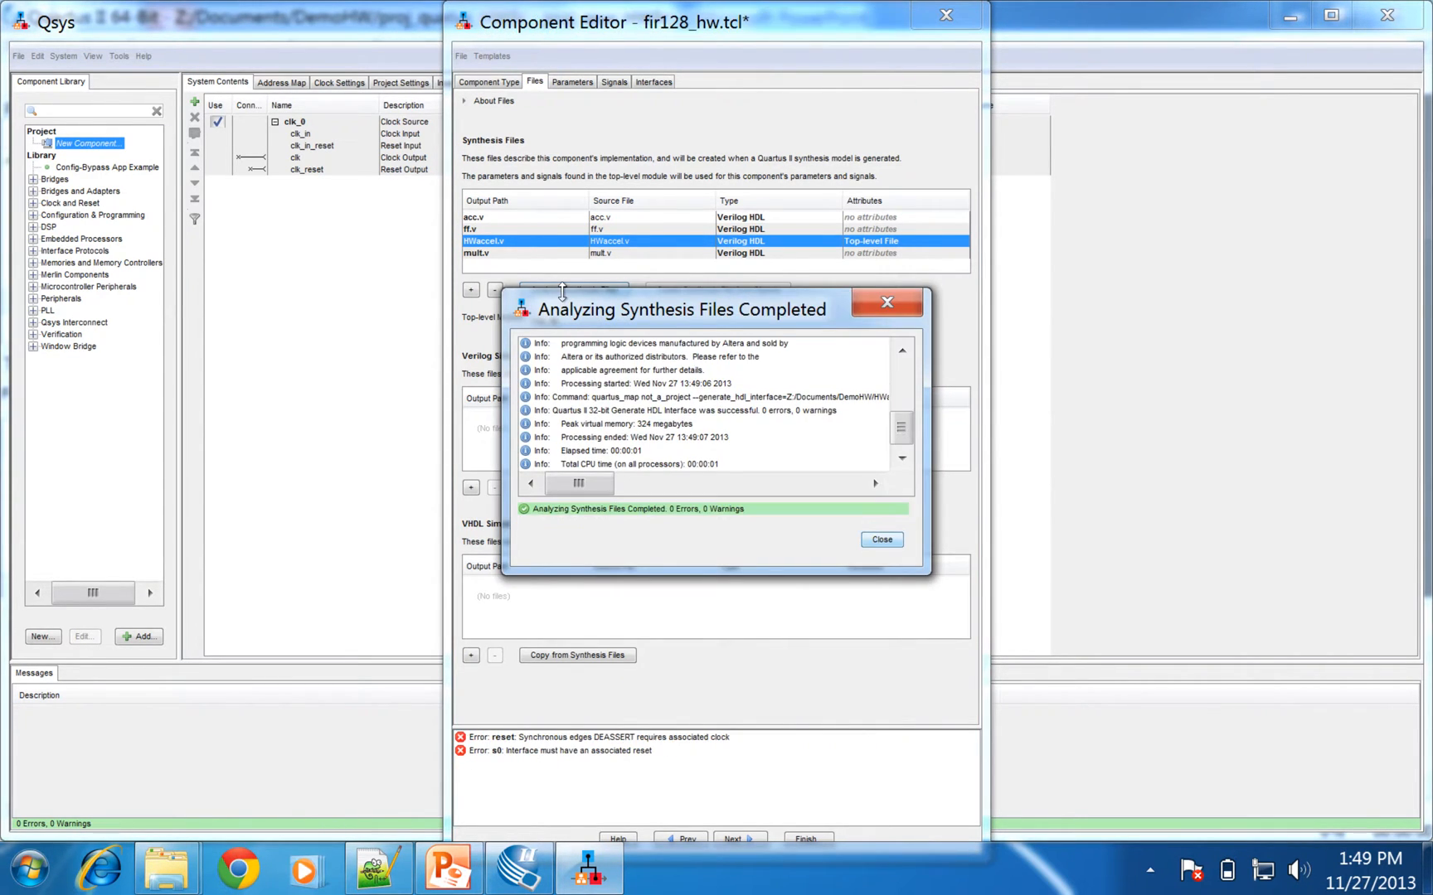
click(889, 551)
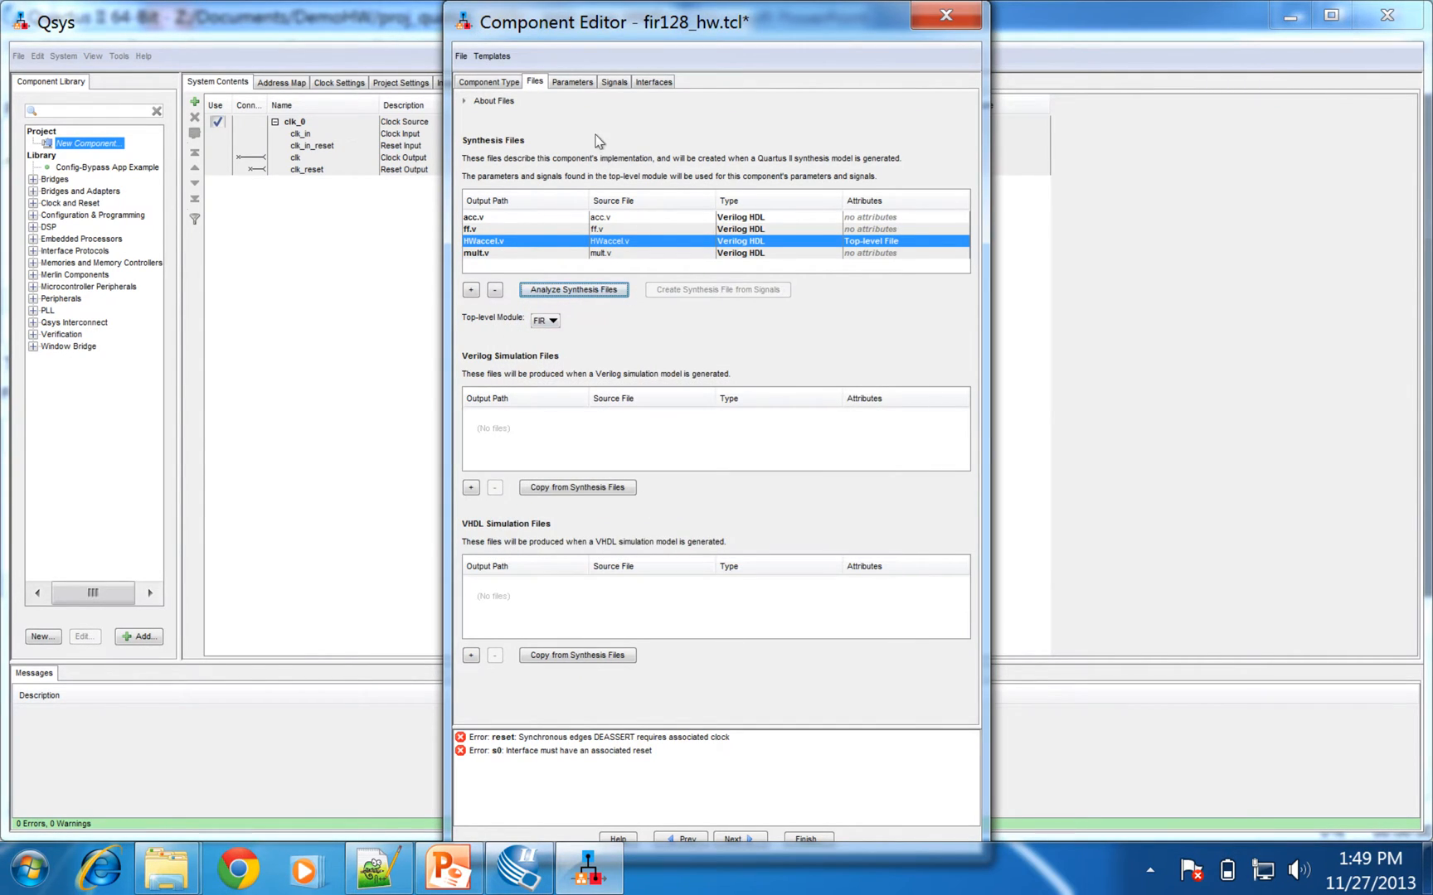
Review the component's parameters and signals, including the interface choices available for the avs_s0_read signal
click(571, 83)
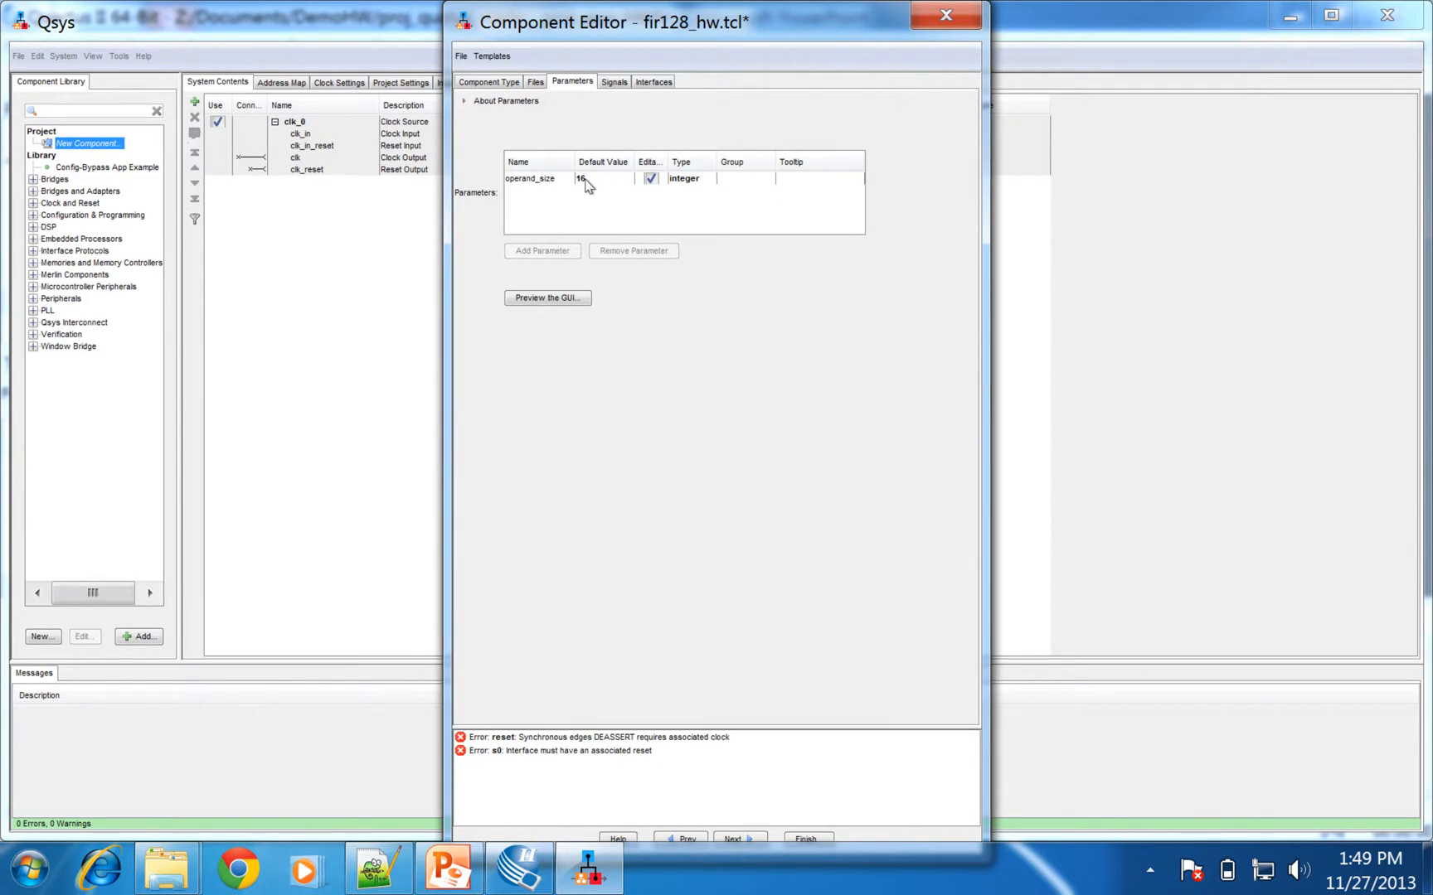
click(614, 83)
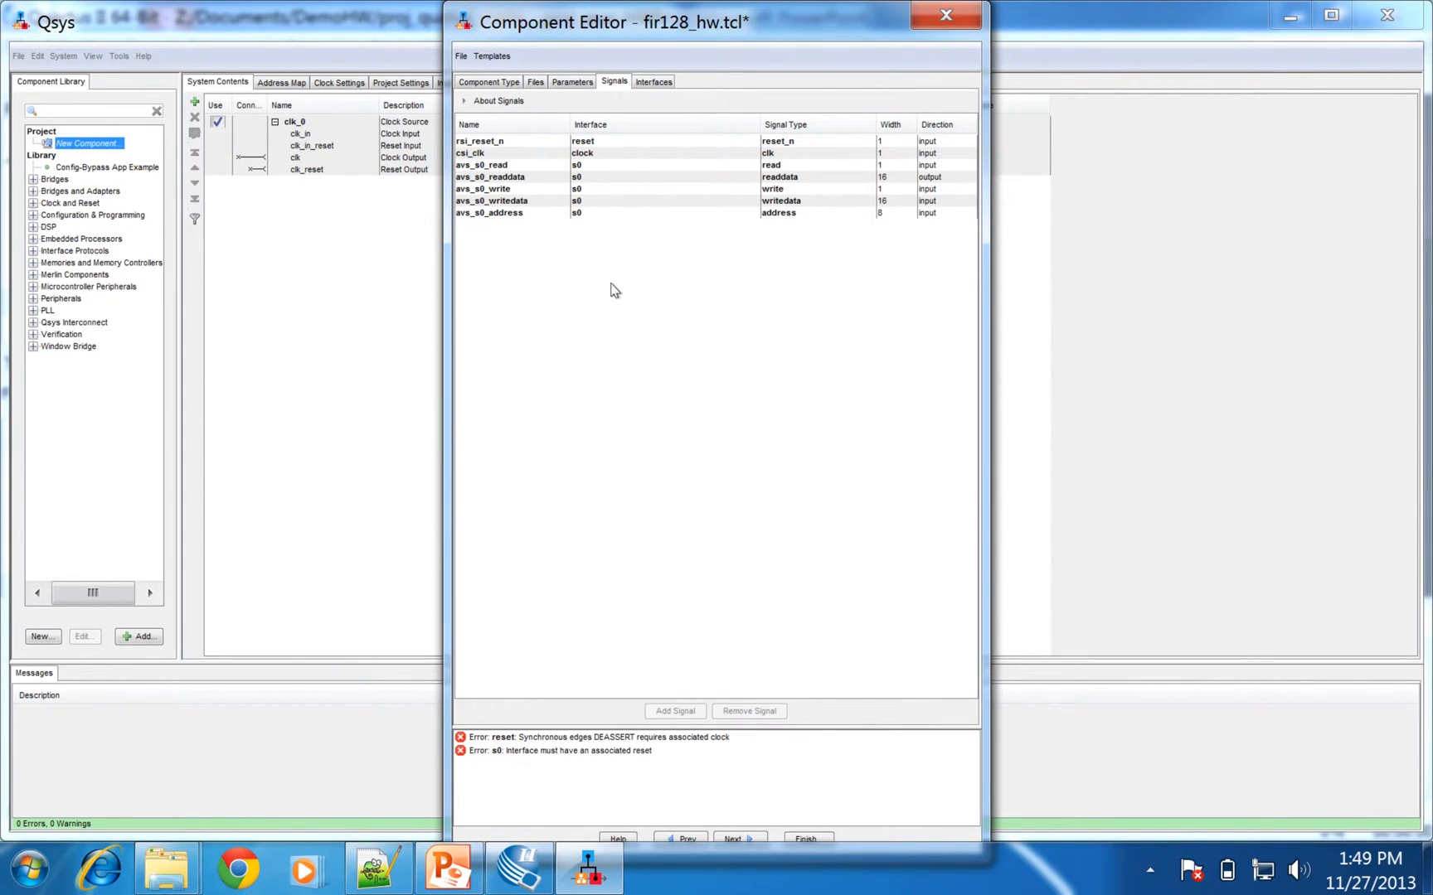
click(594, 169)
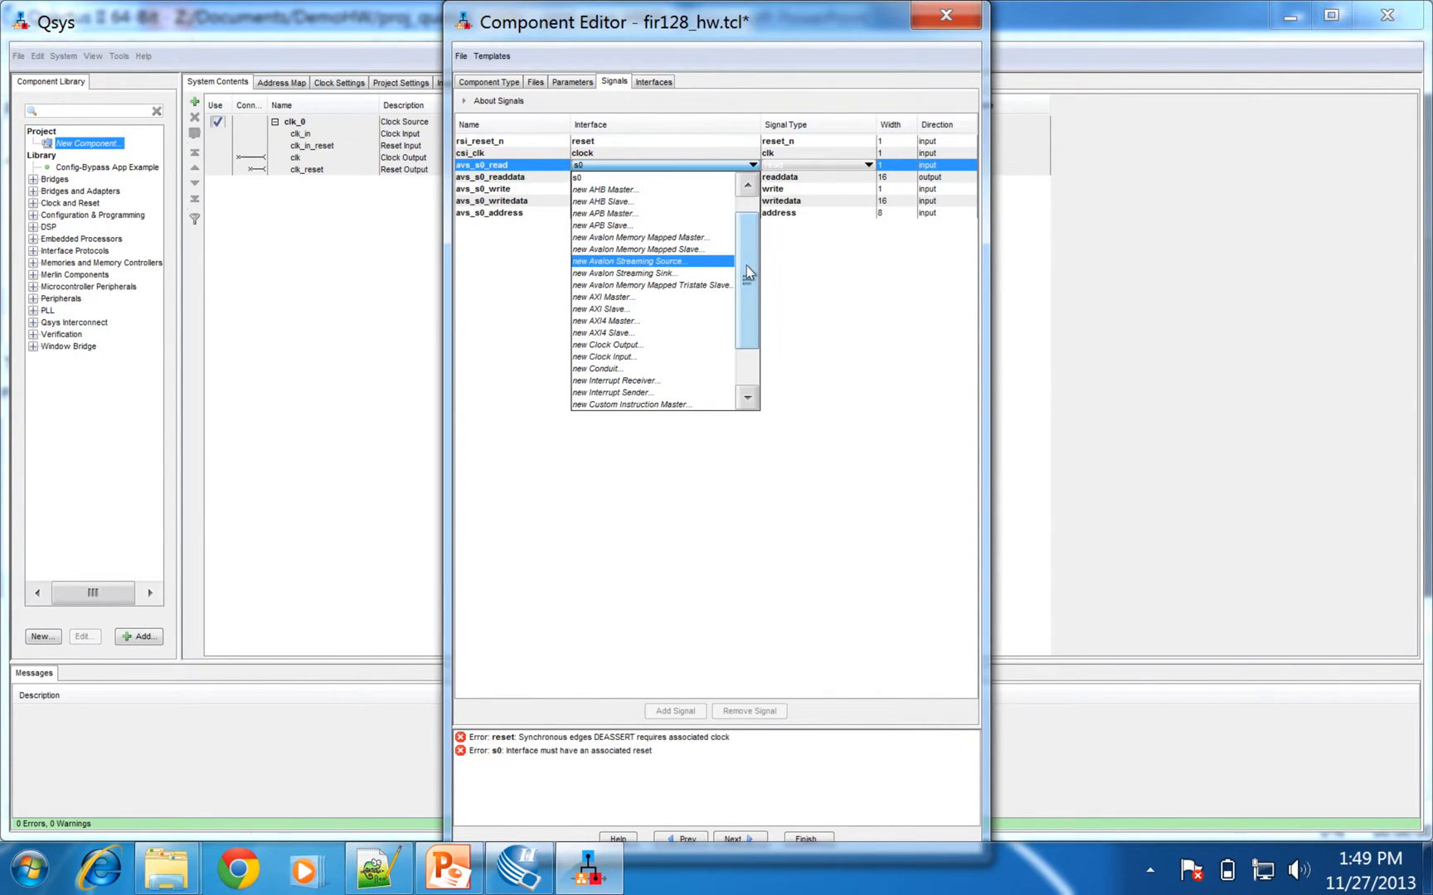
drag(749, 274, 750, 314)
scroll(737, 236, up, 3)
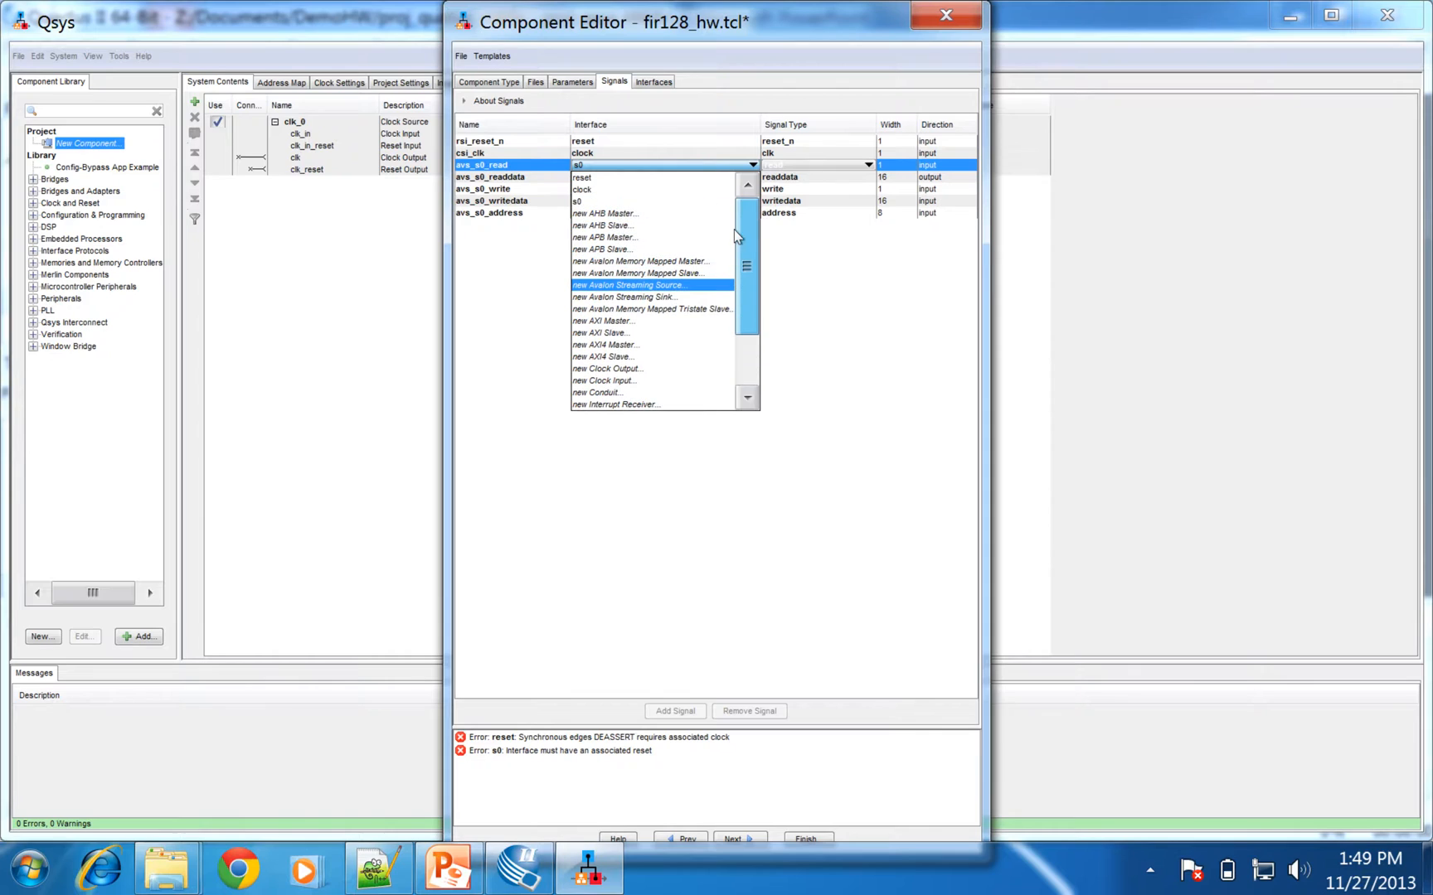
click(889, 330)
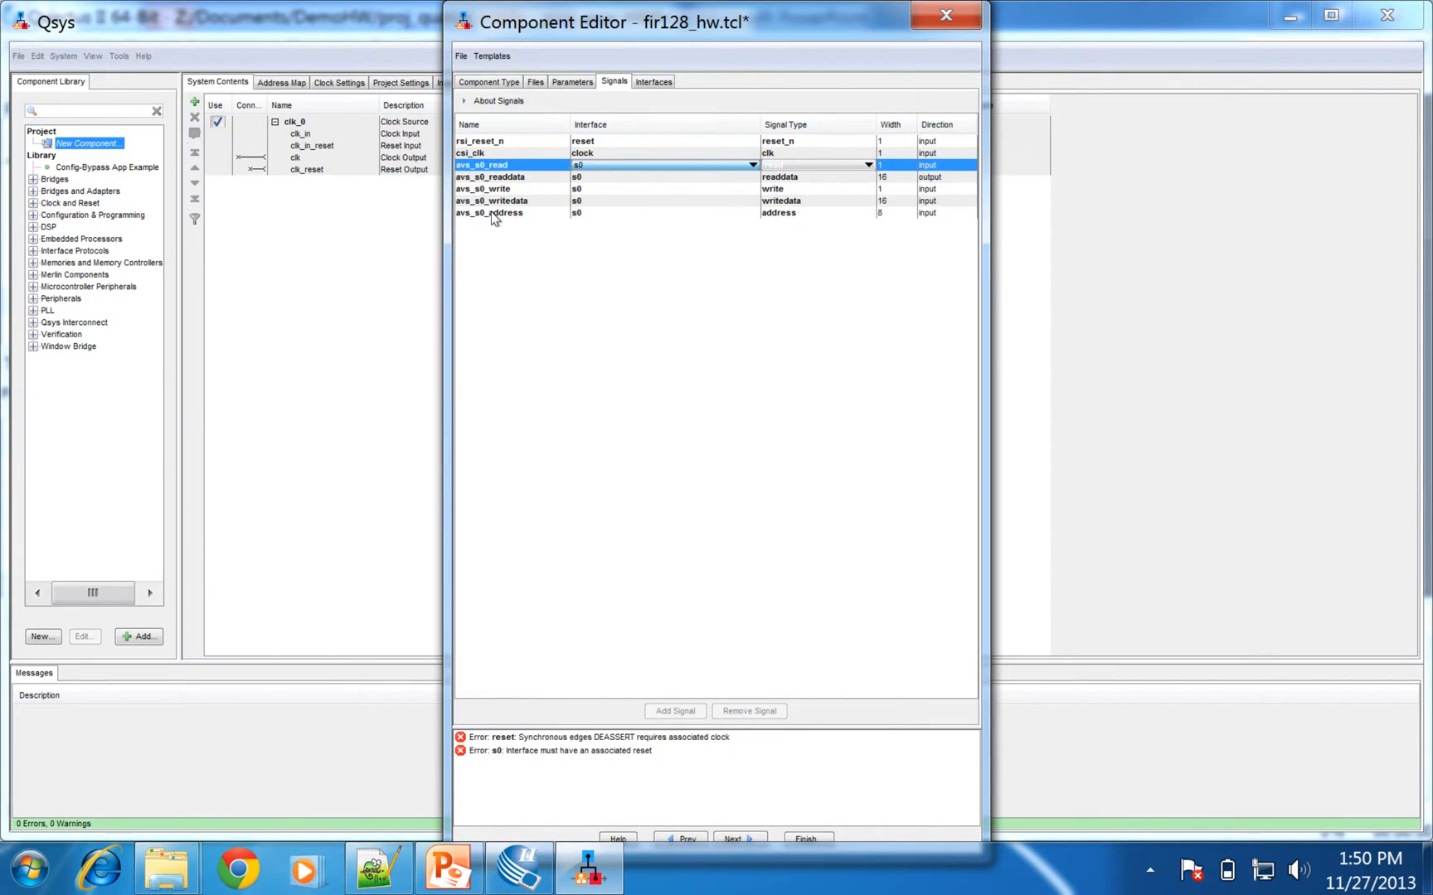
click(722, 346)
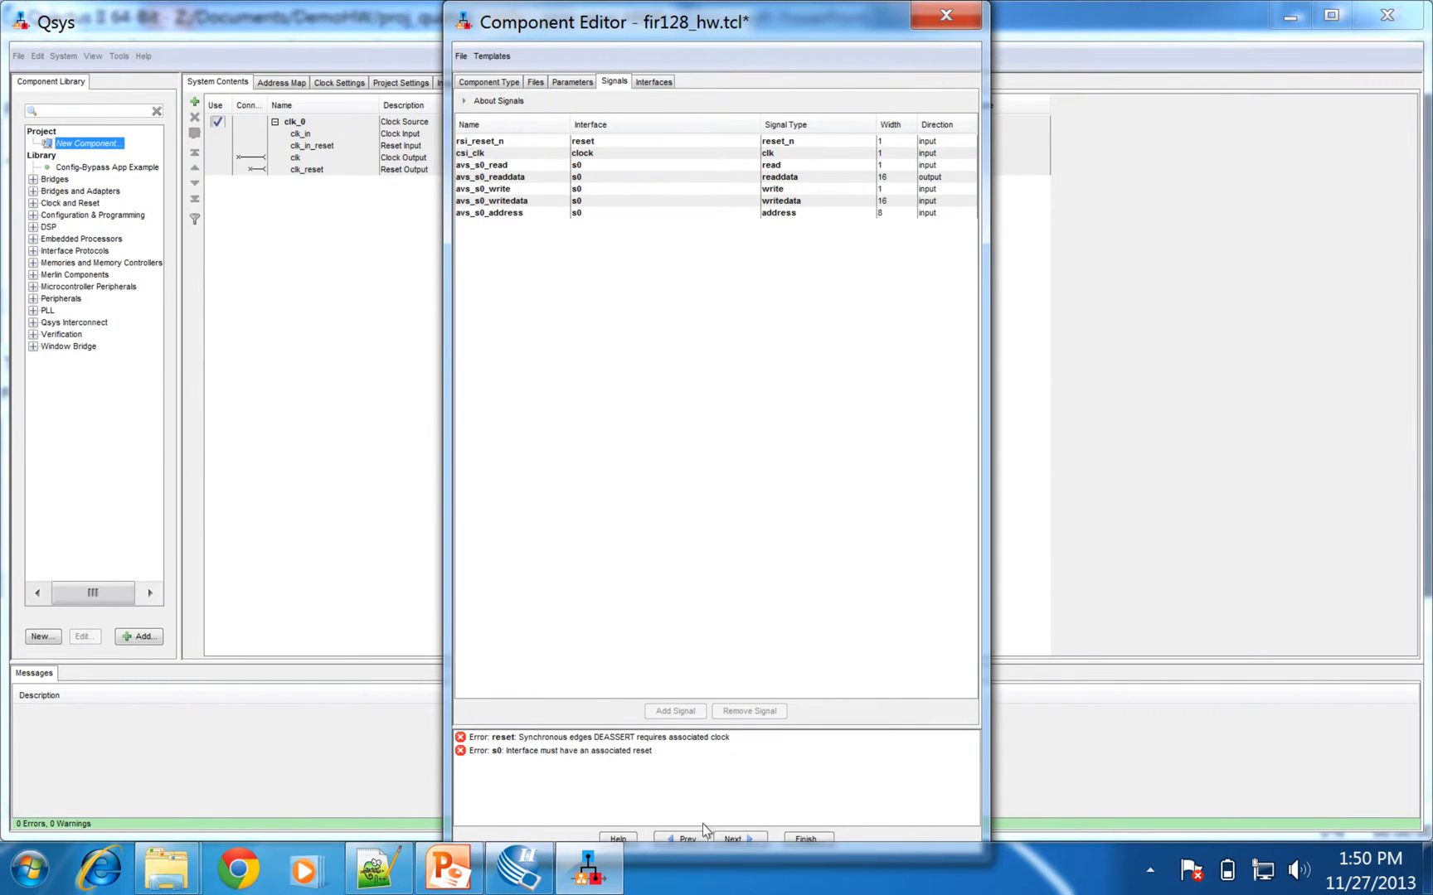
Continue to the component's interfaces and set the reset interface's associated clock to clock
click(742, 838)
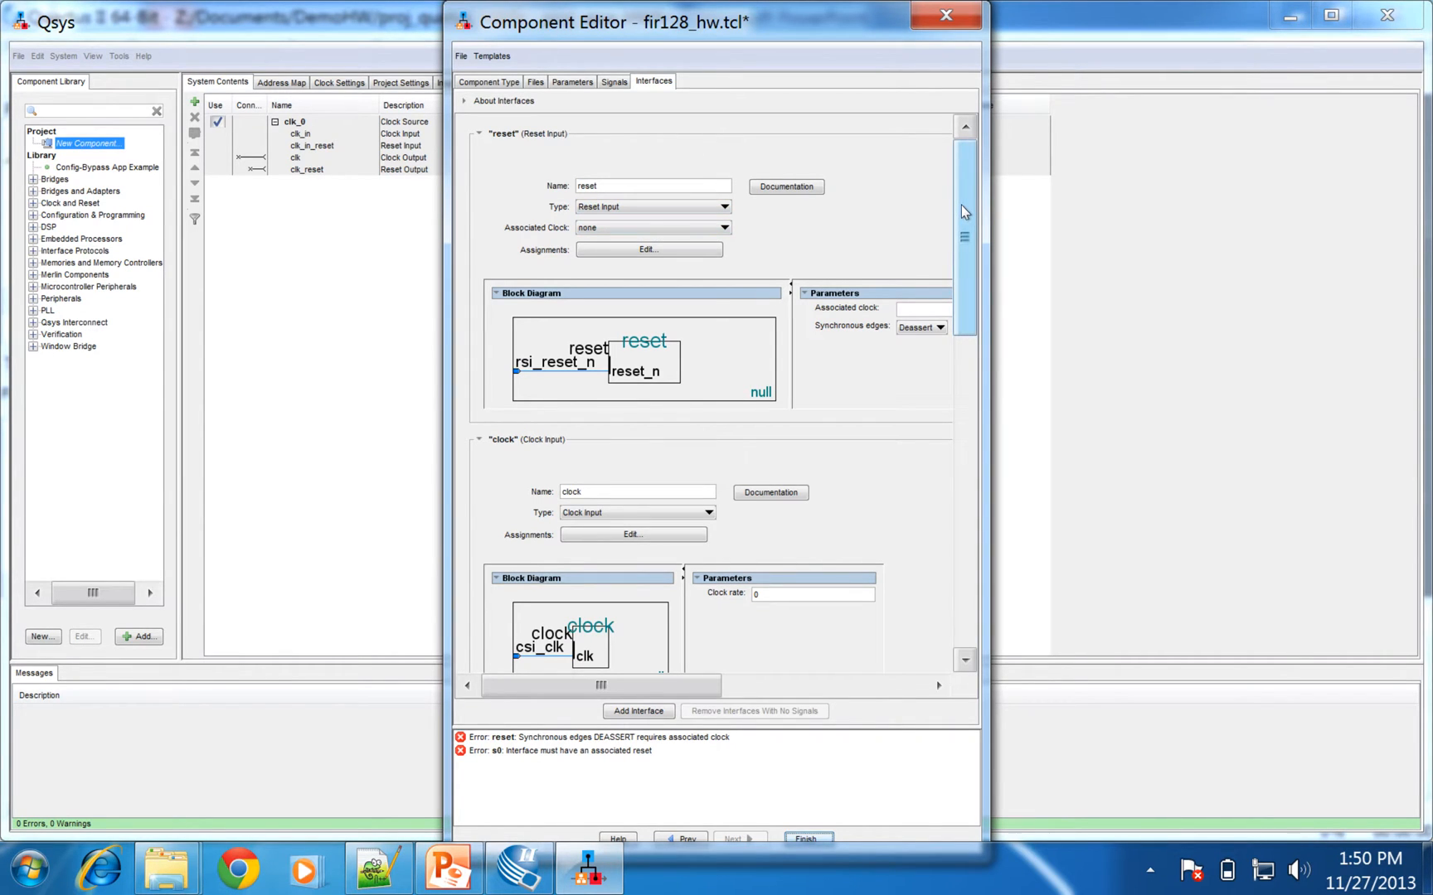
mouse_move(961, 205)
mouse_down()
mouse_move(973, 463)
mouse_move(962, 175)
mouse_up()
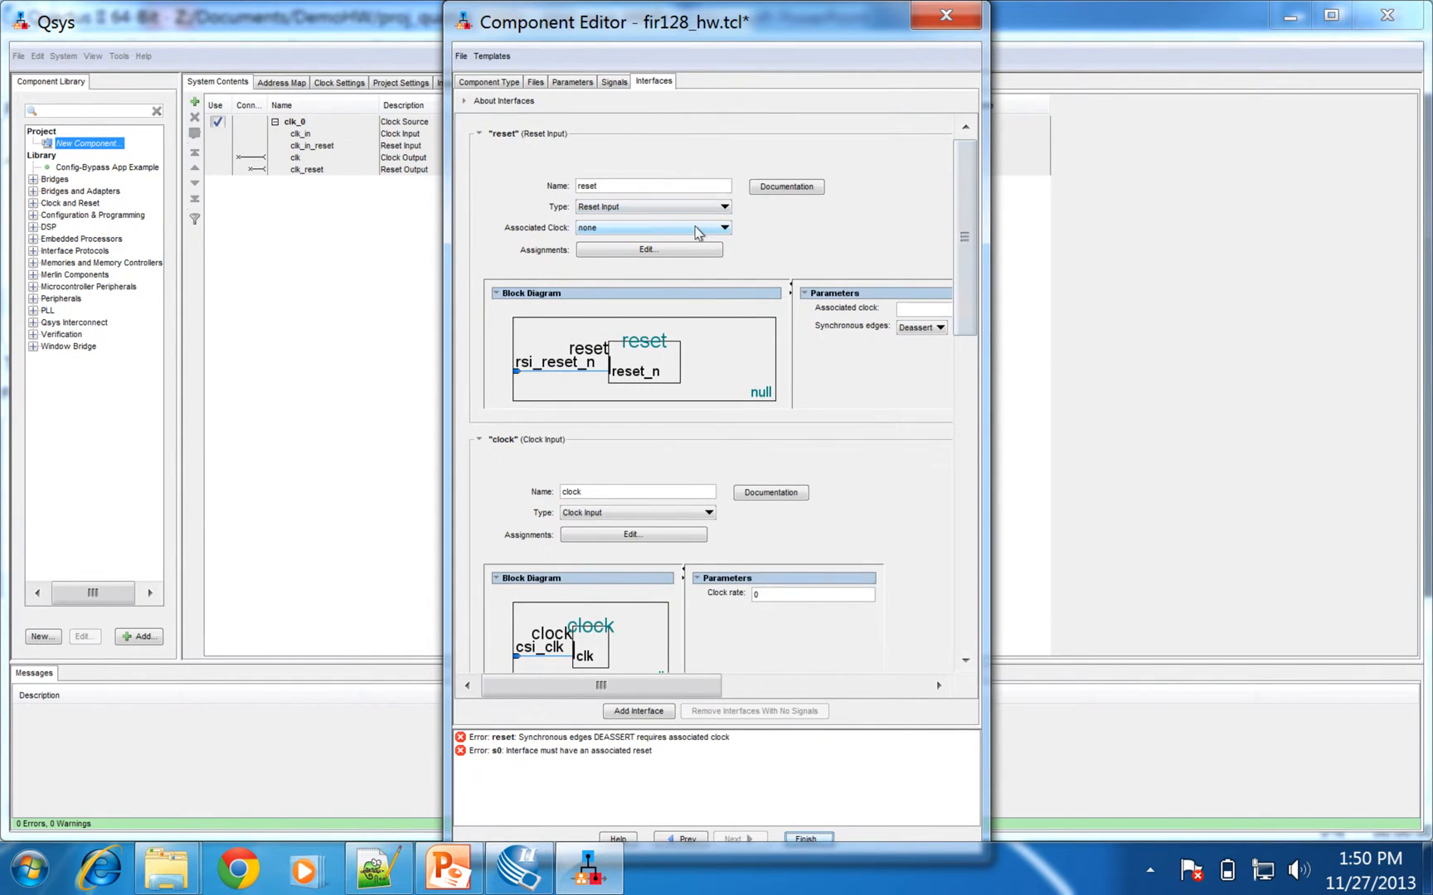
click(649, 232)
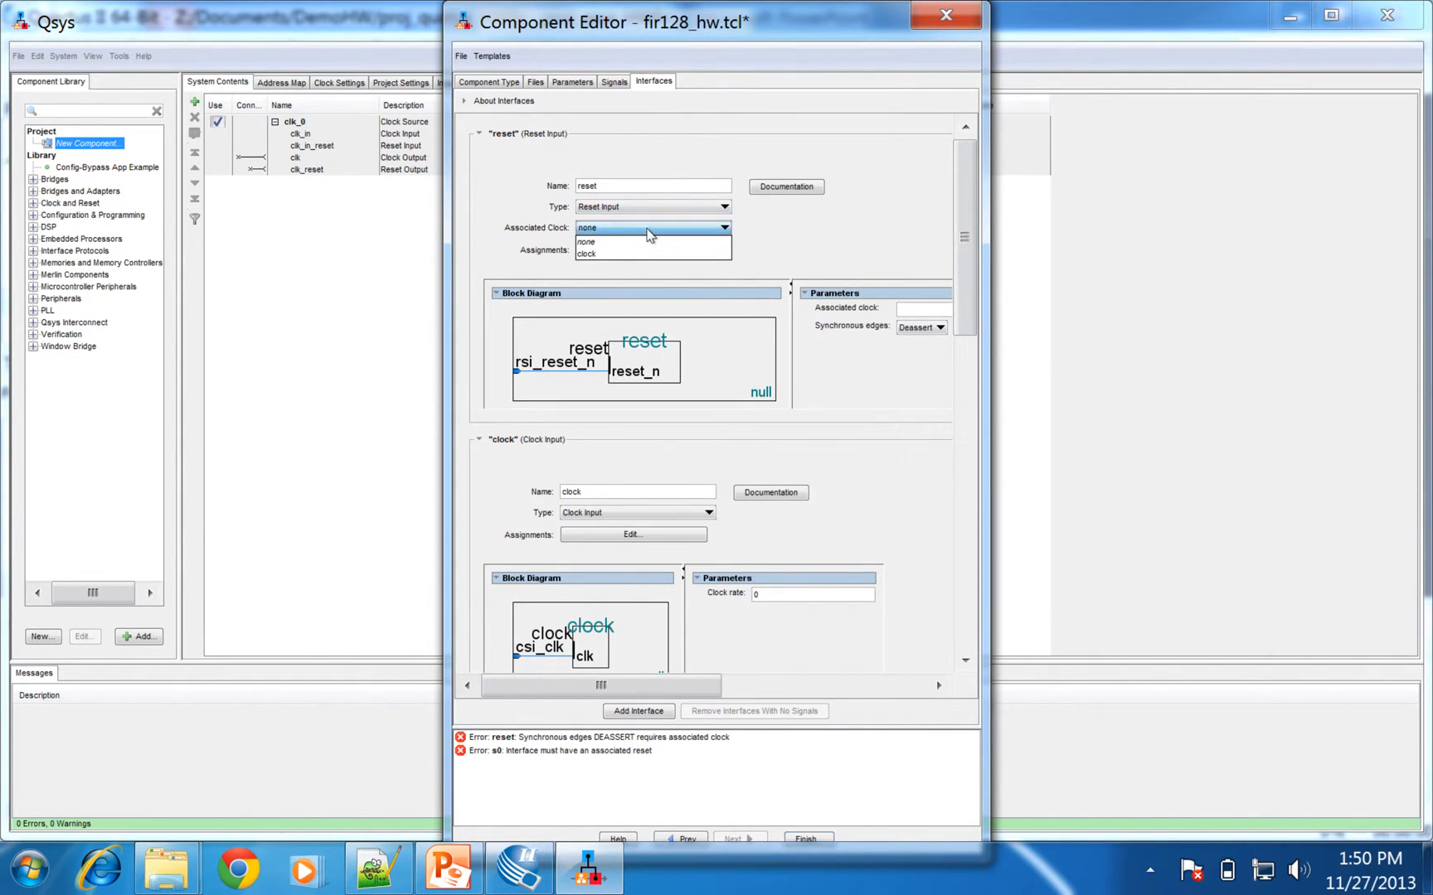
click(617, 254)
Set the s0 interface's associated reset to reset, and finish the component, saving fir128_hw.tcl
drag(972, 210, 962, 421)
click(660, 292)
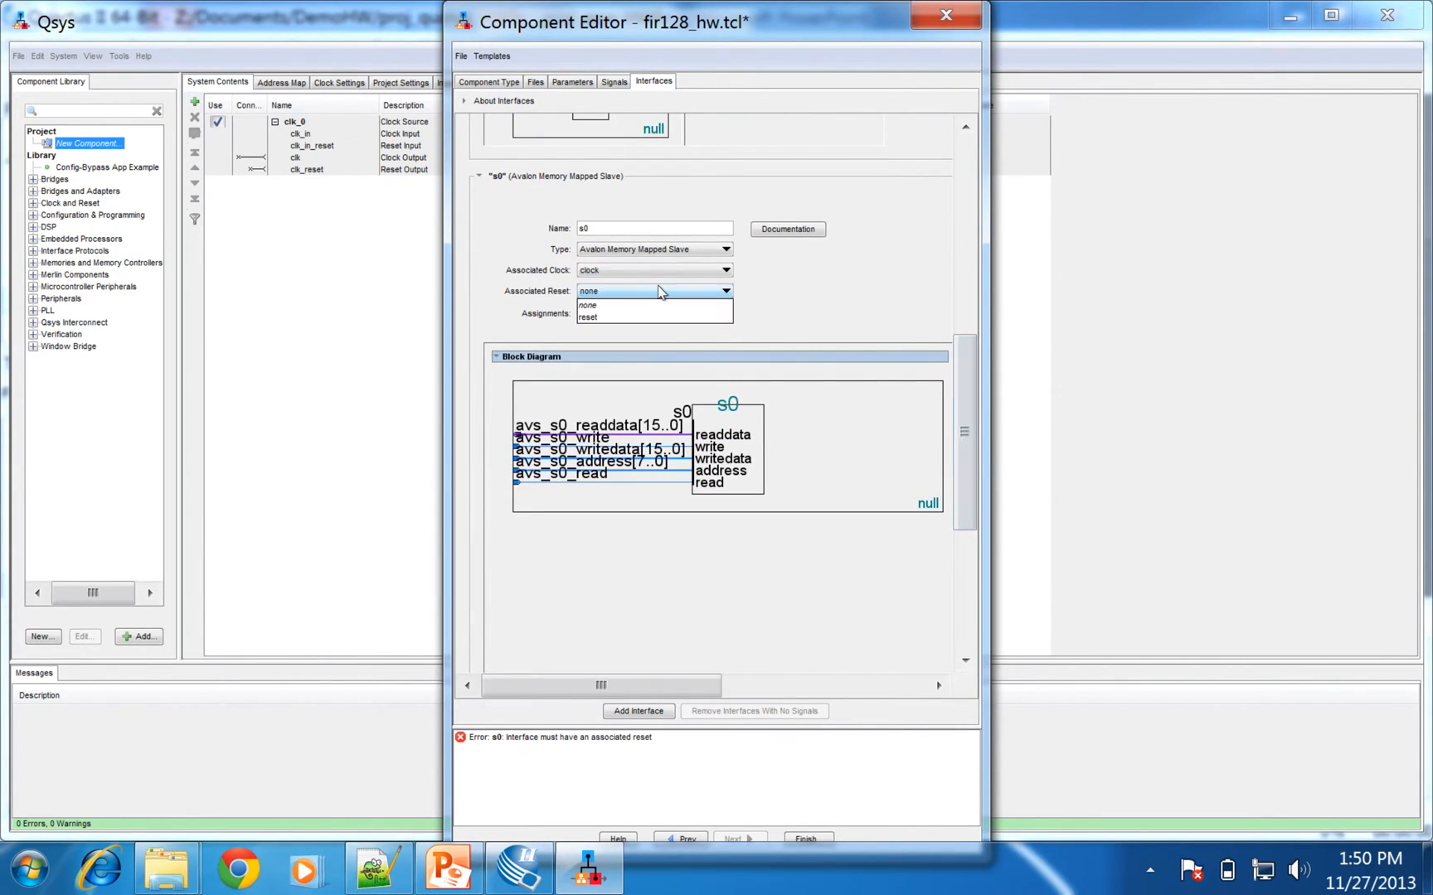
click(618, 316)
drag(968, 485, 957, 267)
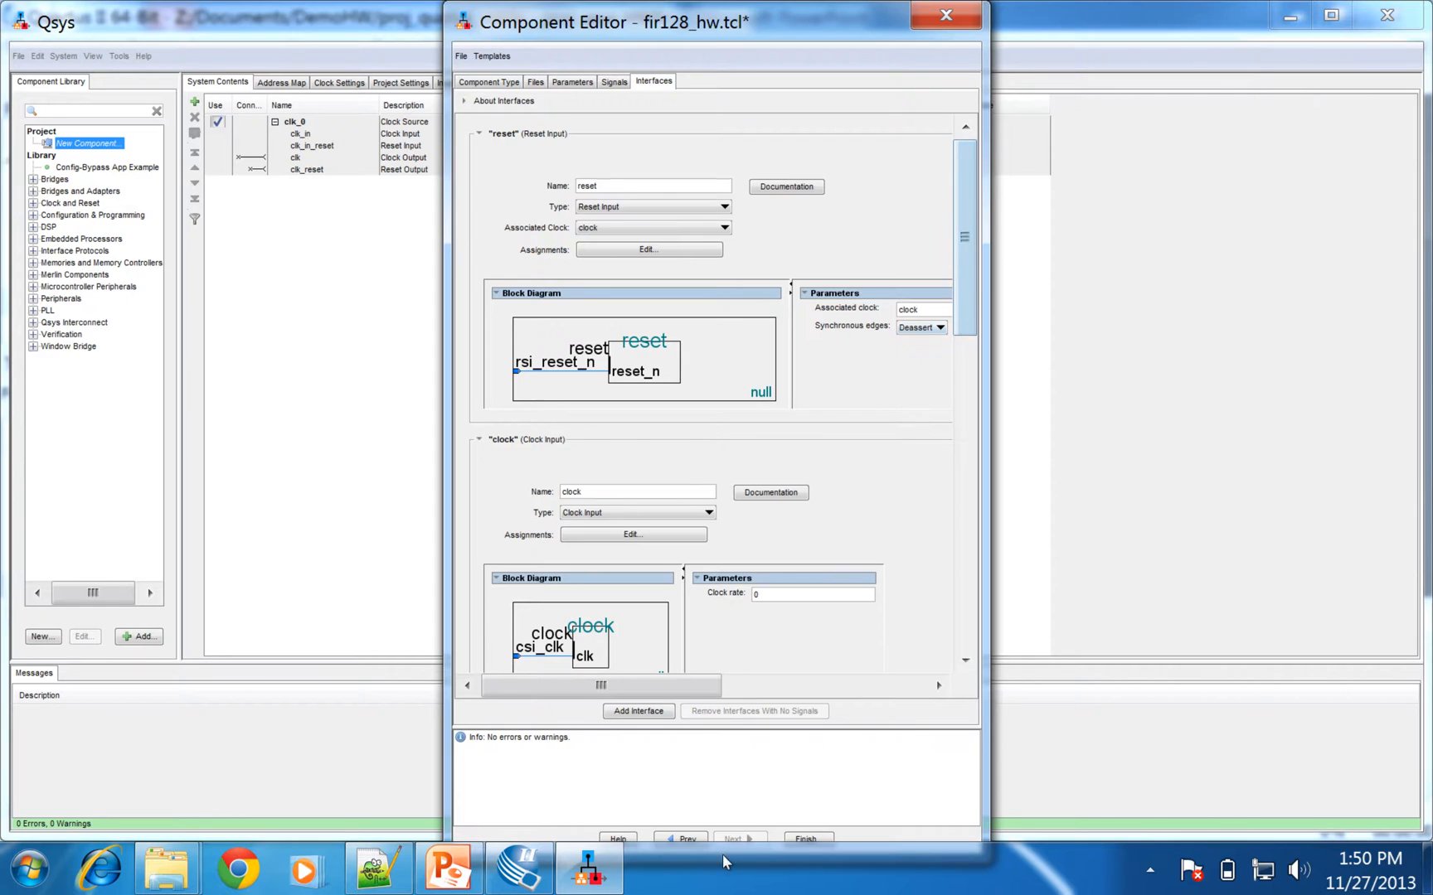
click(802, 839)
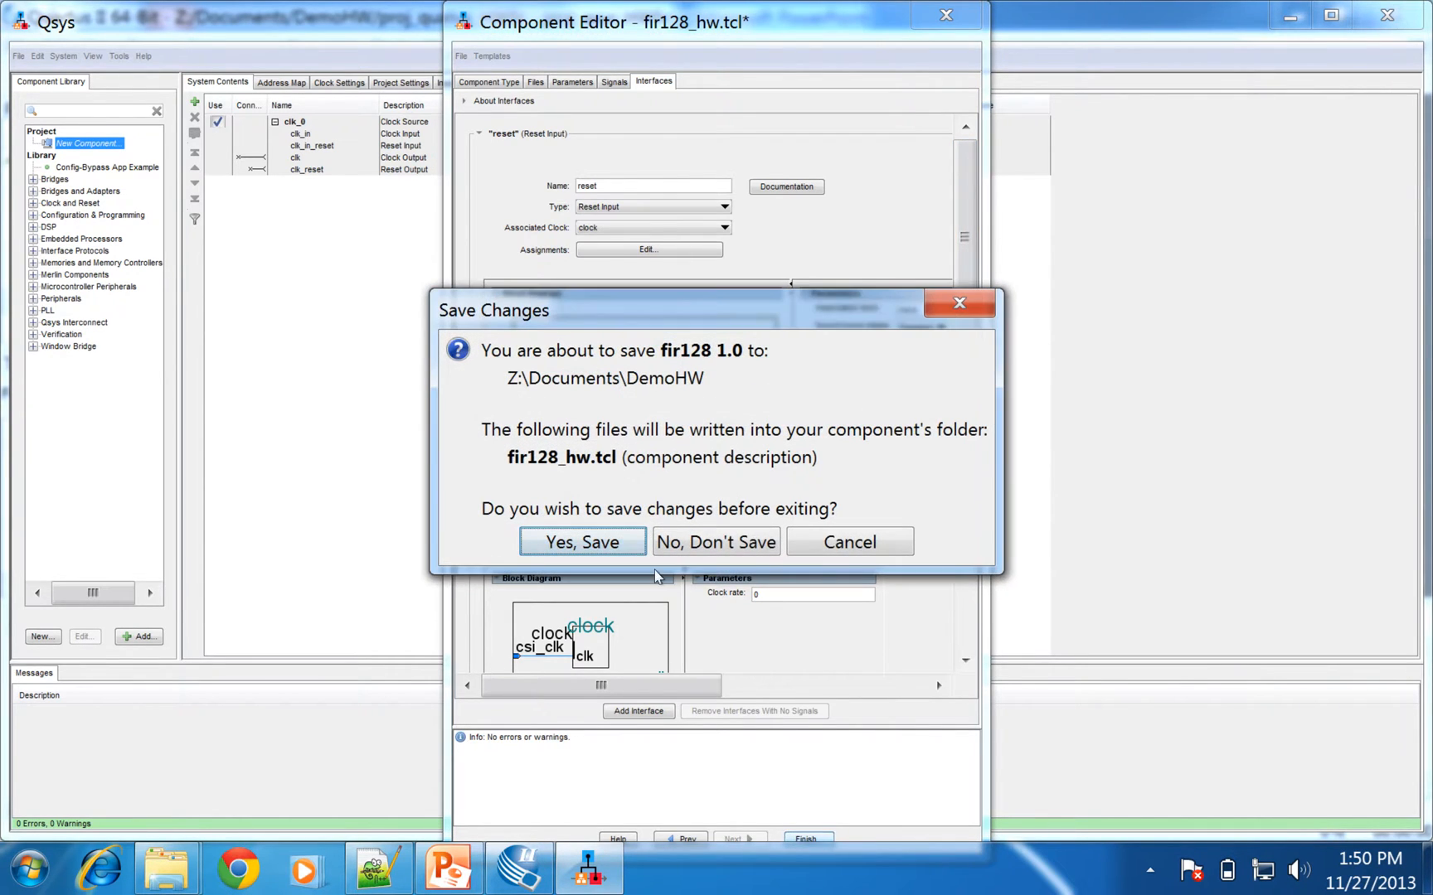
click(595, 540)
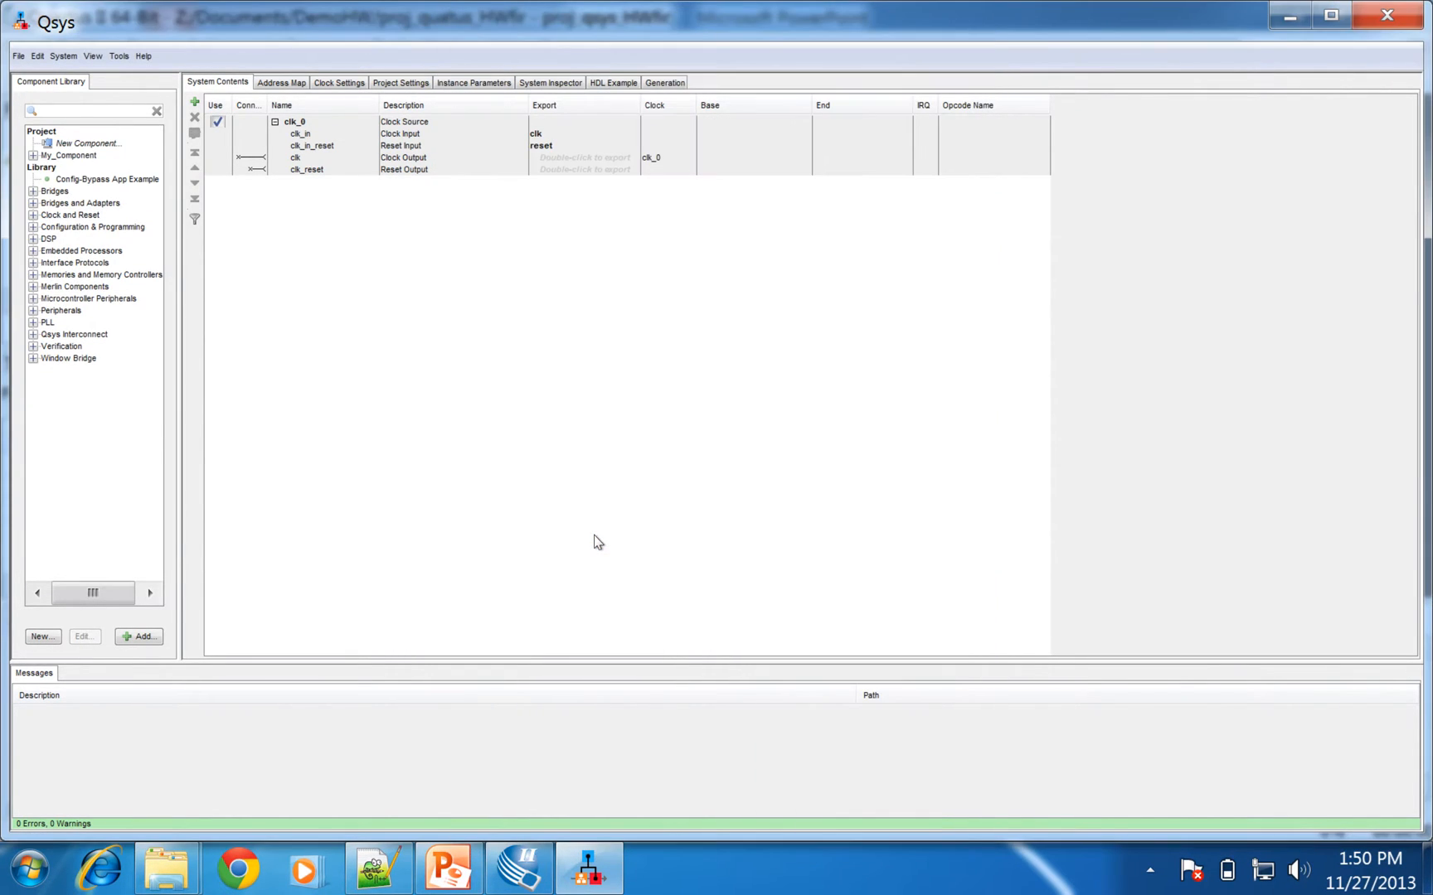
Find the Nios II Processor in the component library and add it to the system with the Nios II/e core
click(33, 155)
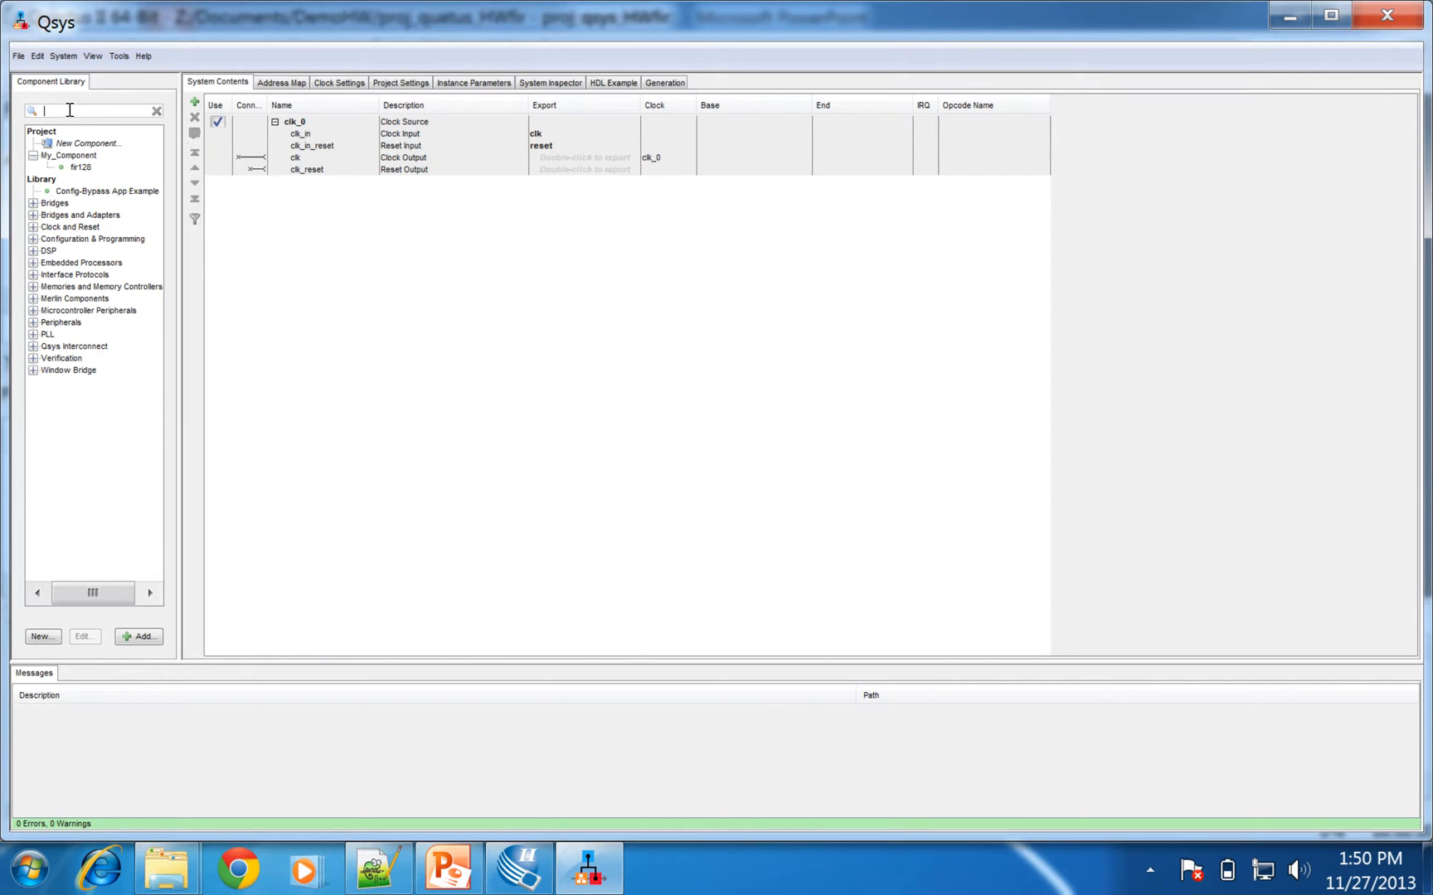
text(nios)
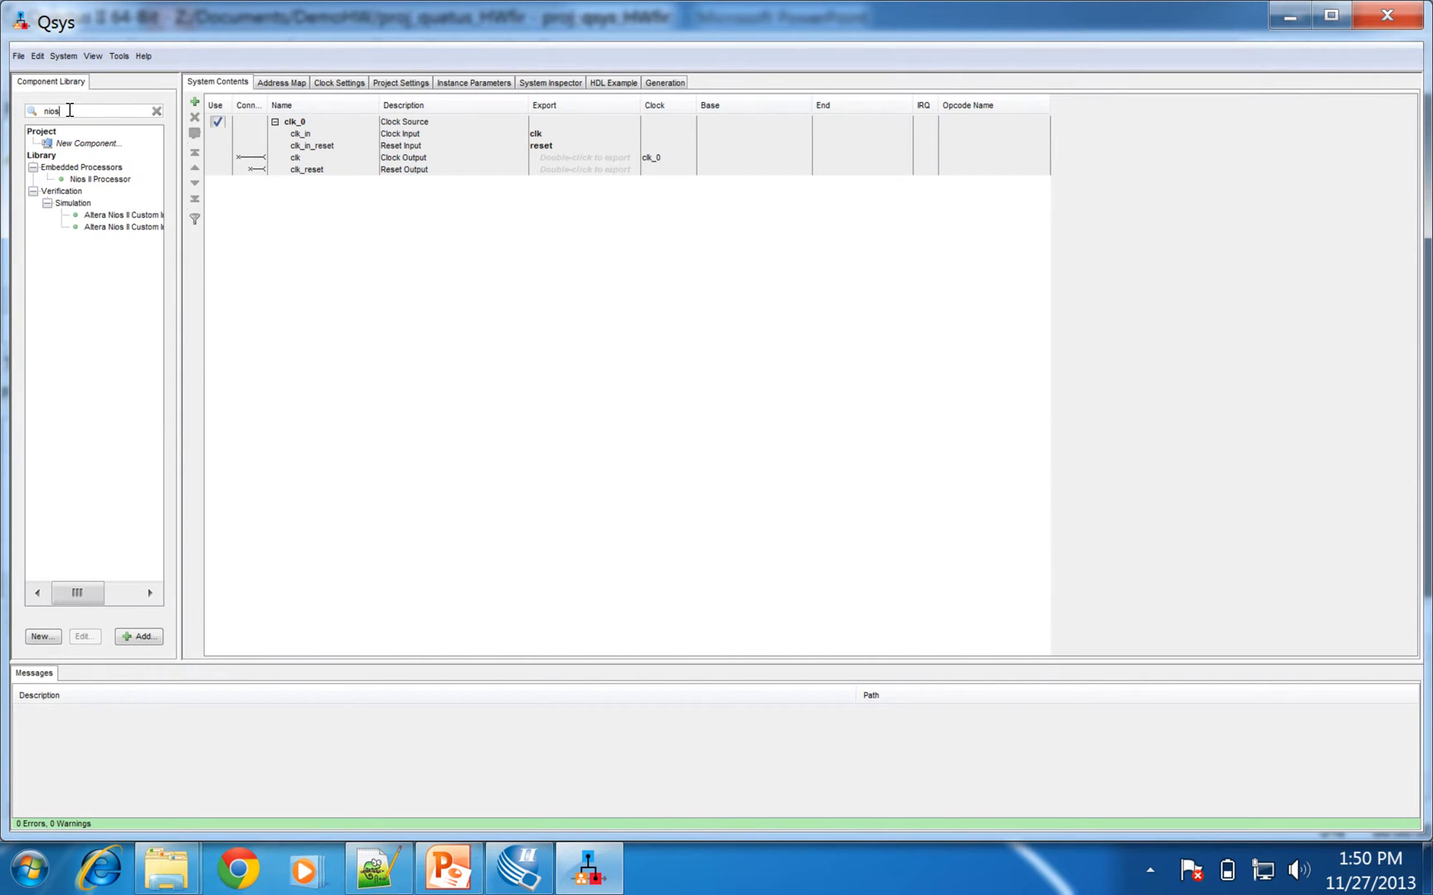
double_click(103, 180)
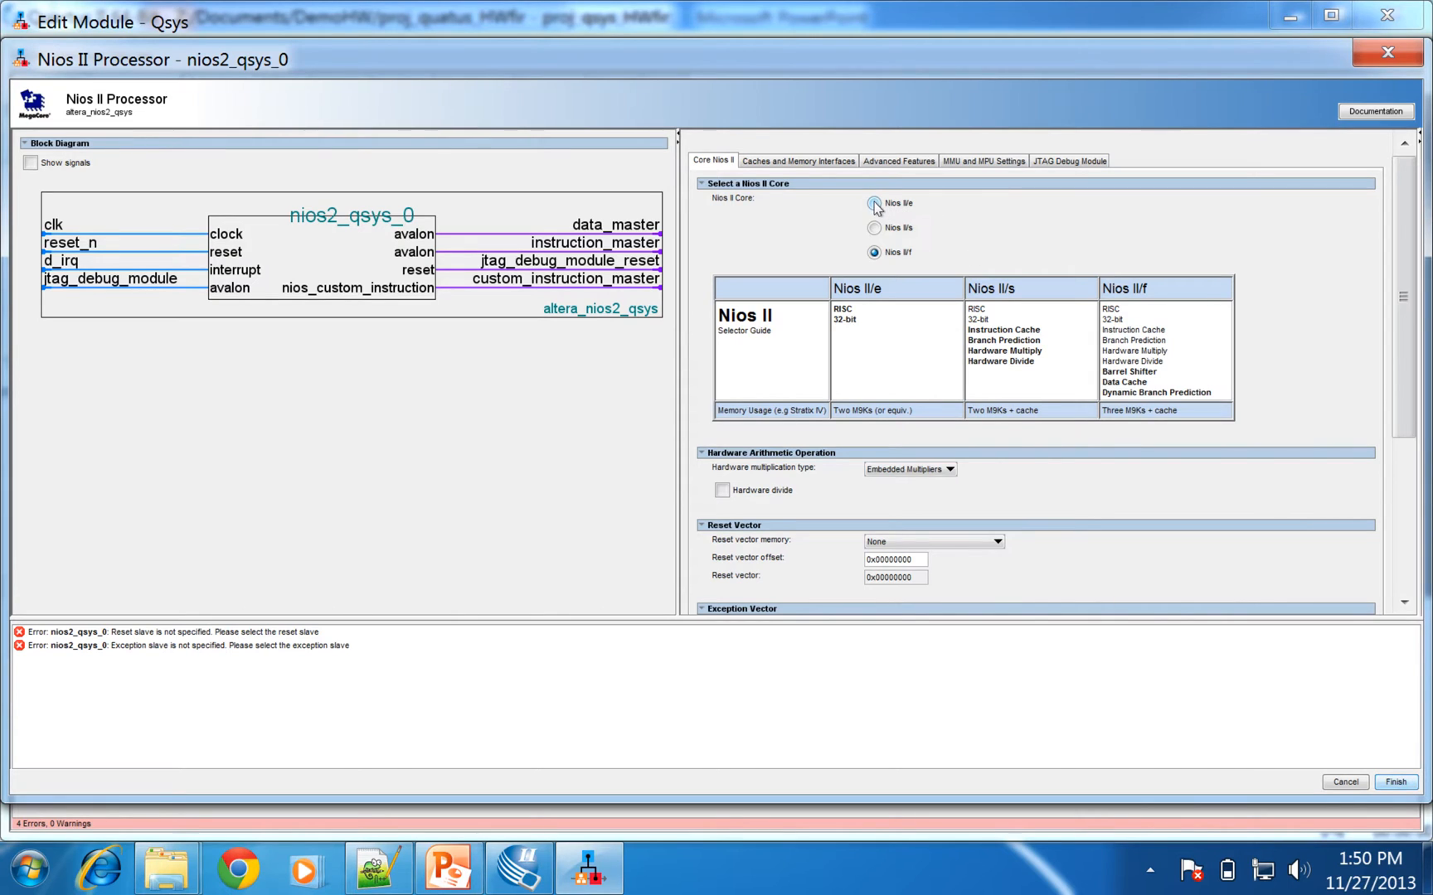
click(874, 204)
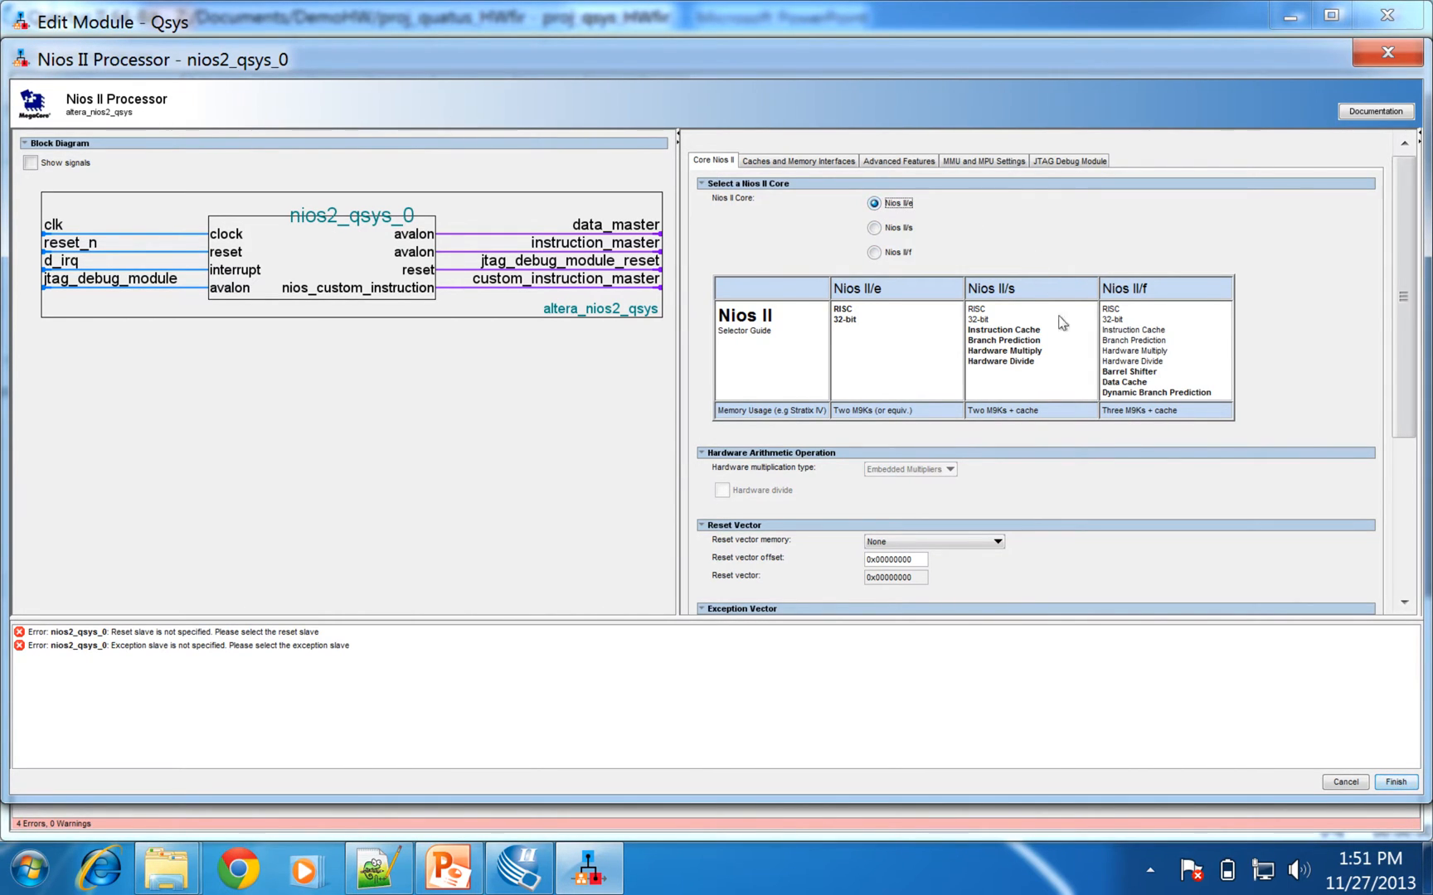
click(1398, 783)
Add an On-Chip Memory (RAM or ROM) to the system with a total memory size of 8192 bytes
double_click(87, 113)
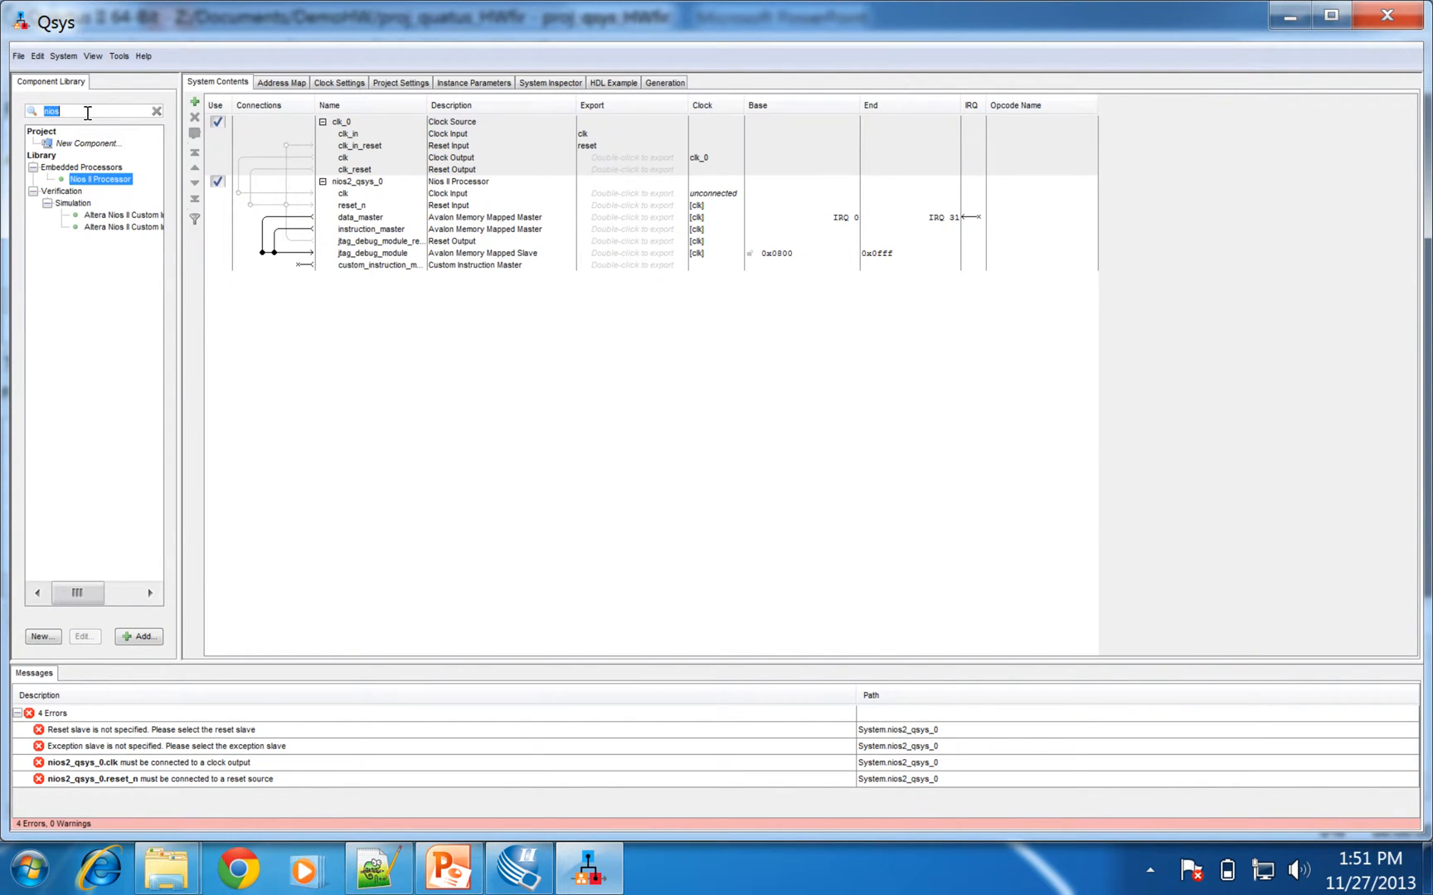
text(onchip)
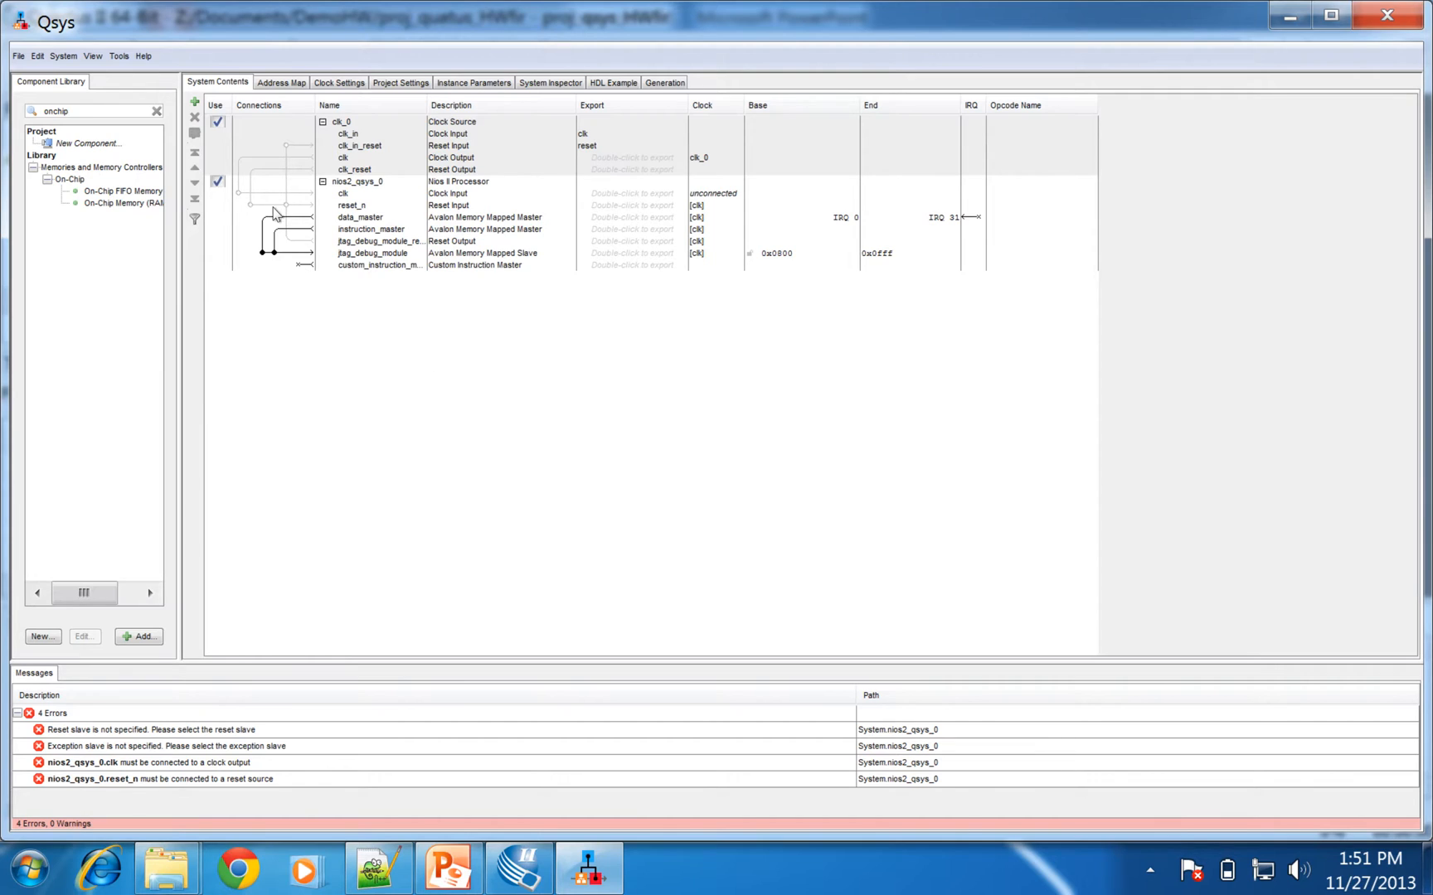
double_click(124, 204)
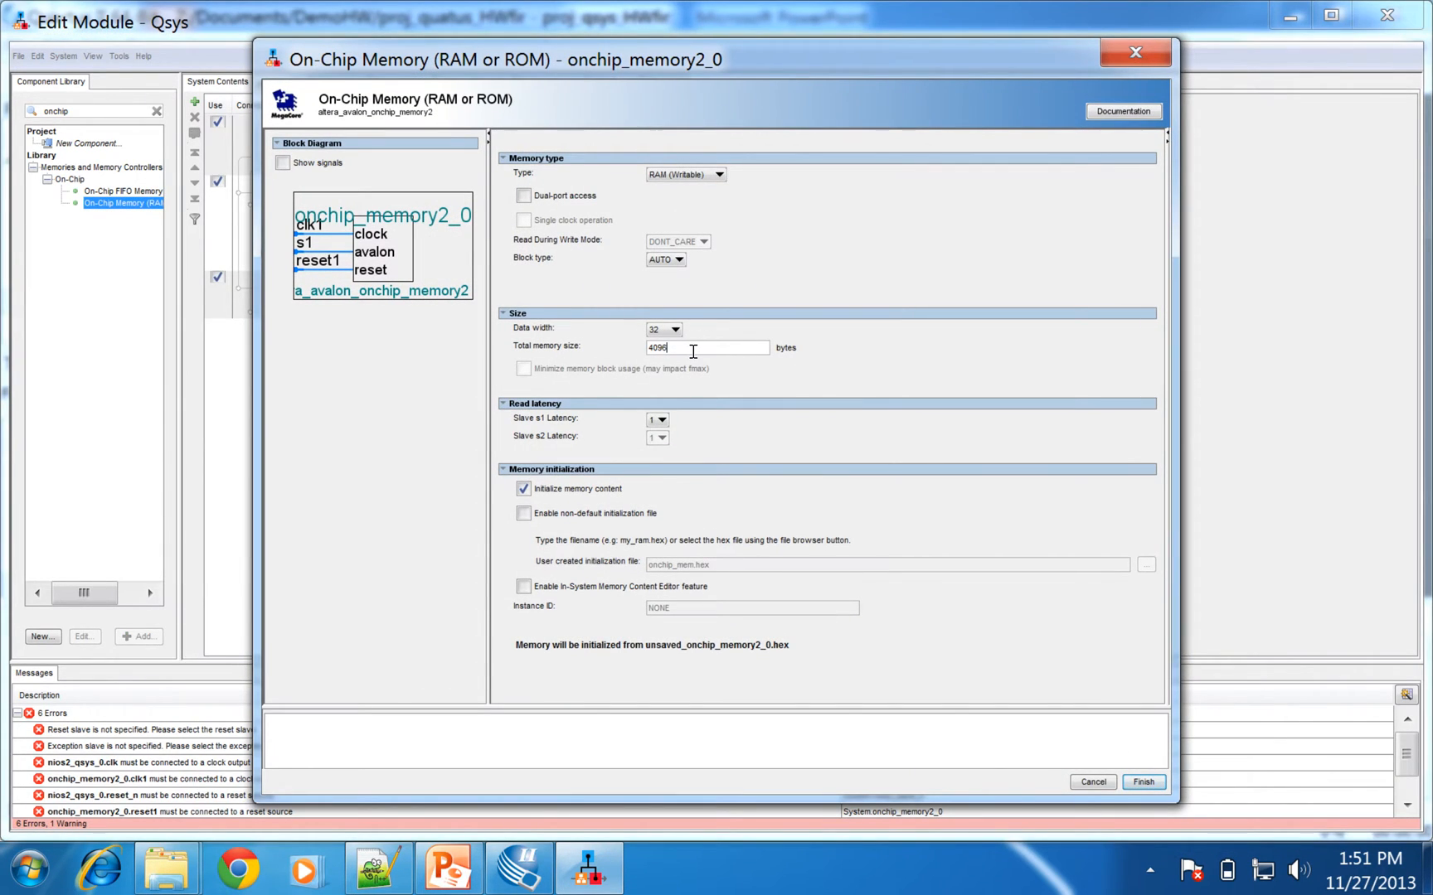
double_click(693, 351)
text(8192)
click(1143, 782)
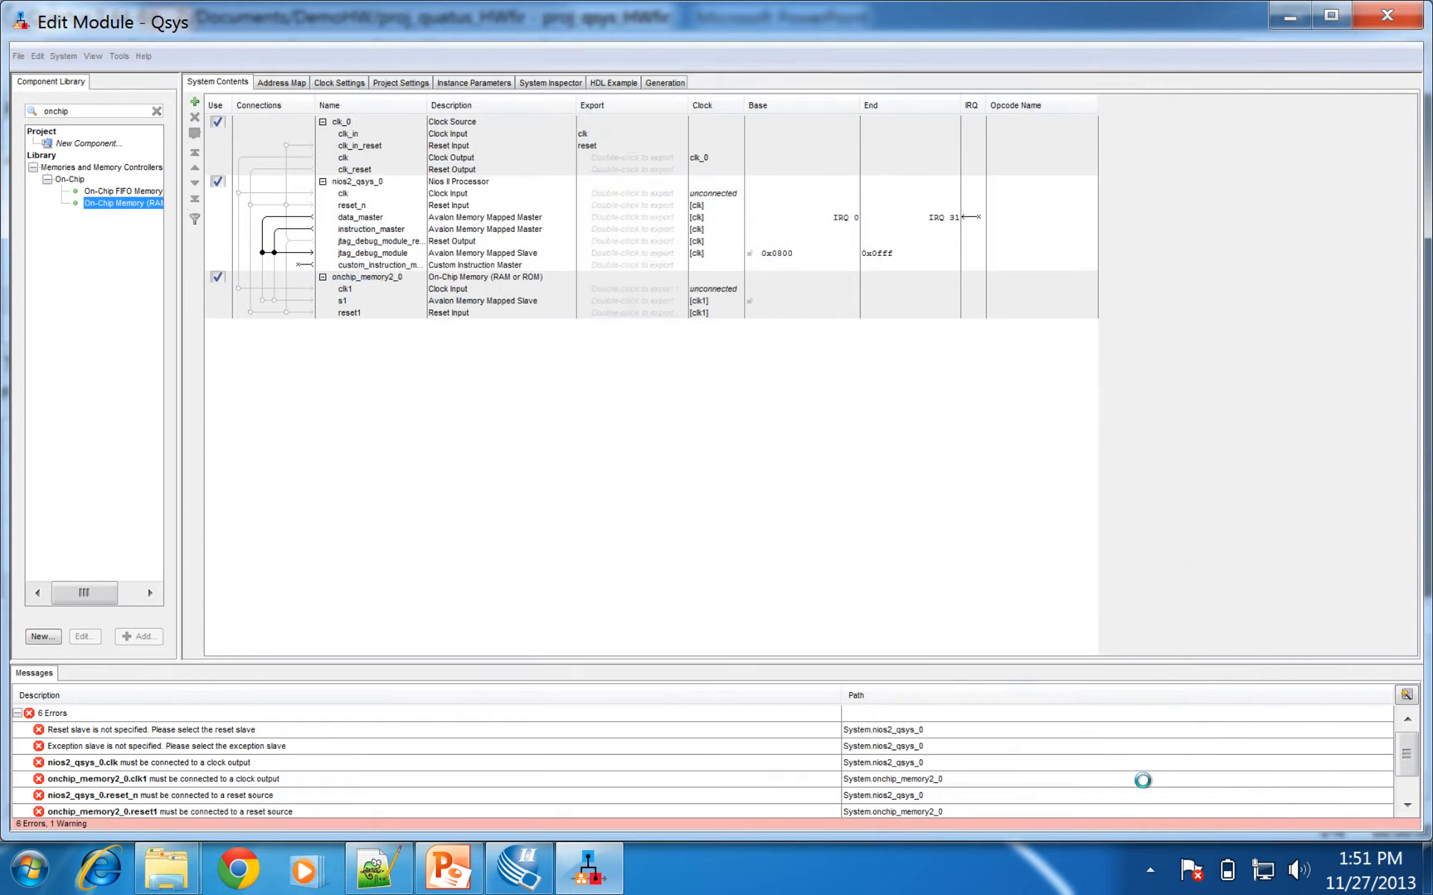
Add a JTAG UART to the system with its default settings
double_click(70, 109)
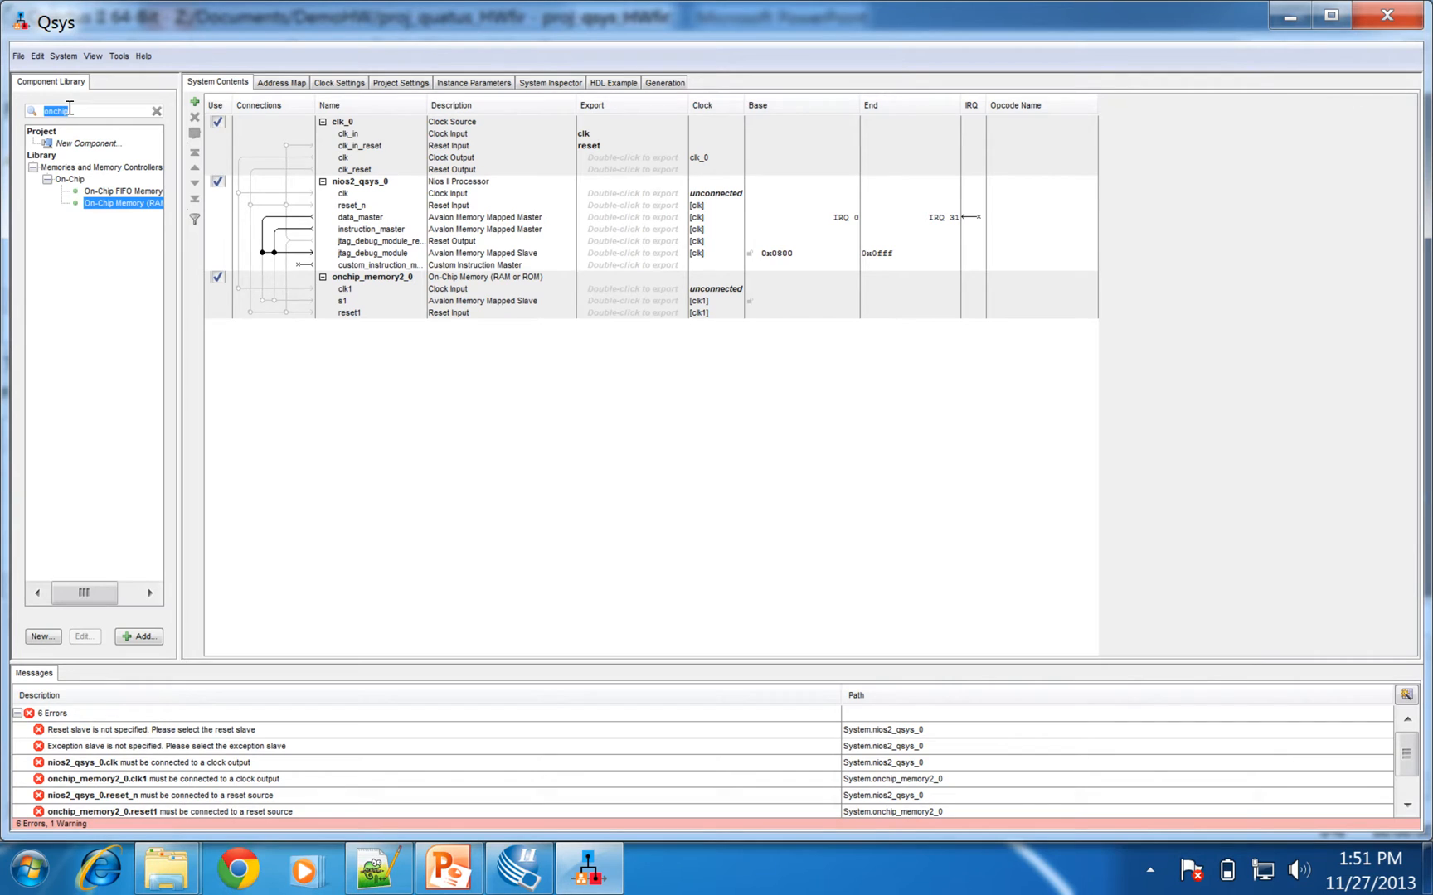
text(jtag)
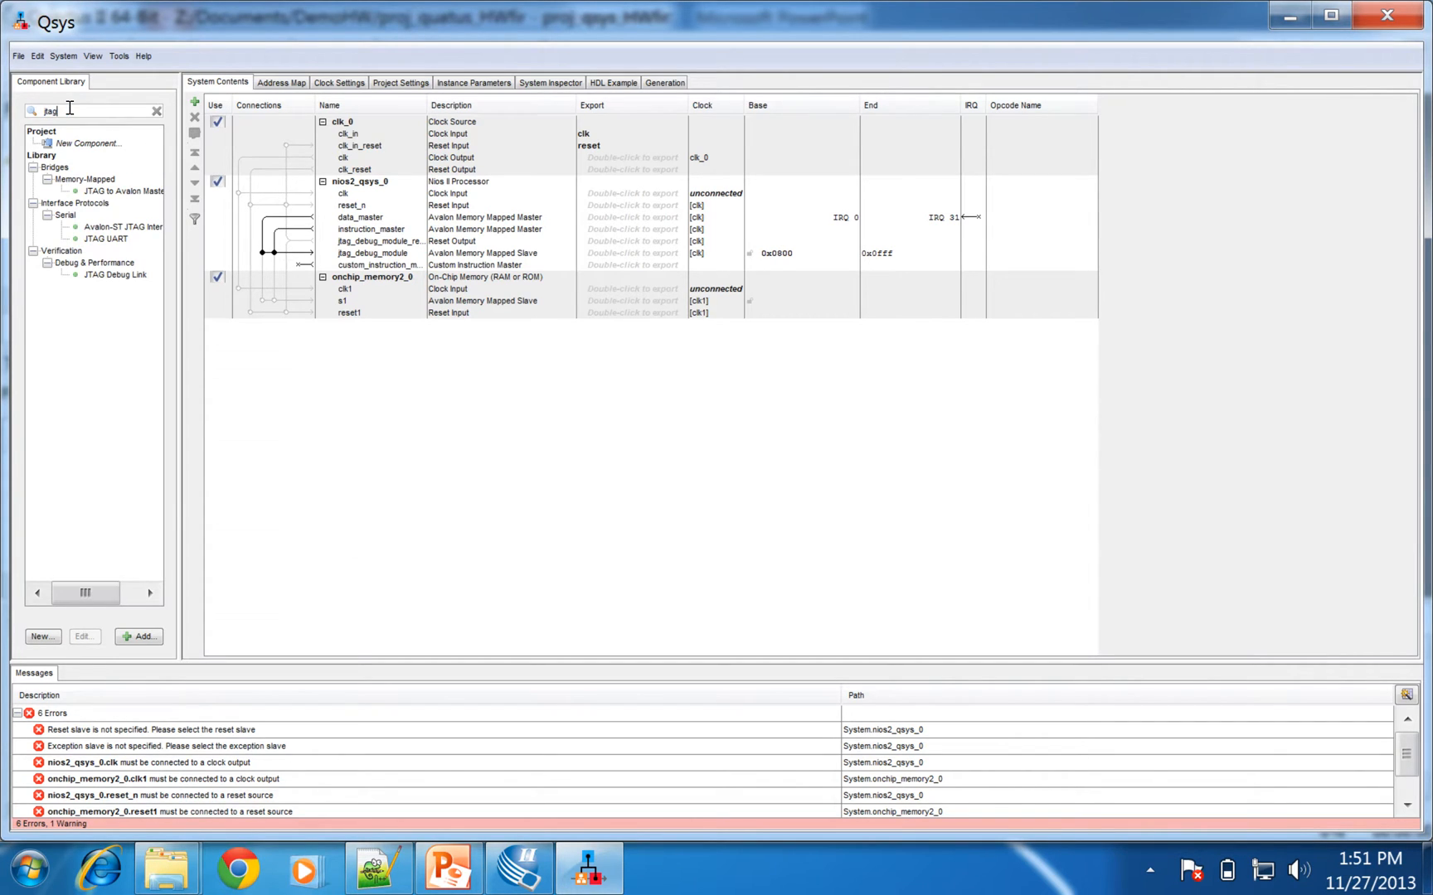
double_click(117, 240)
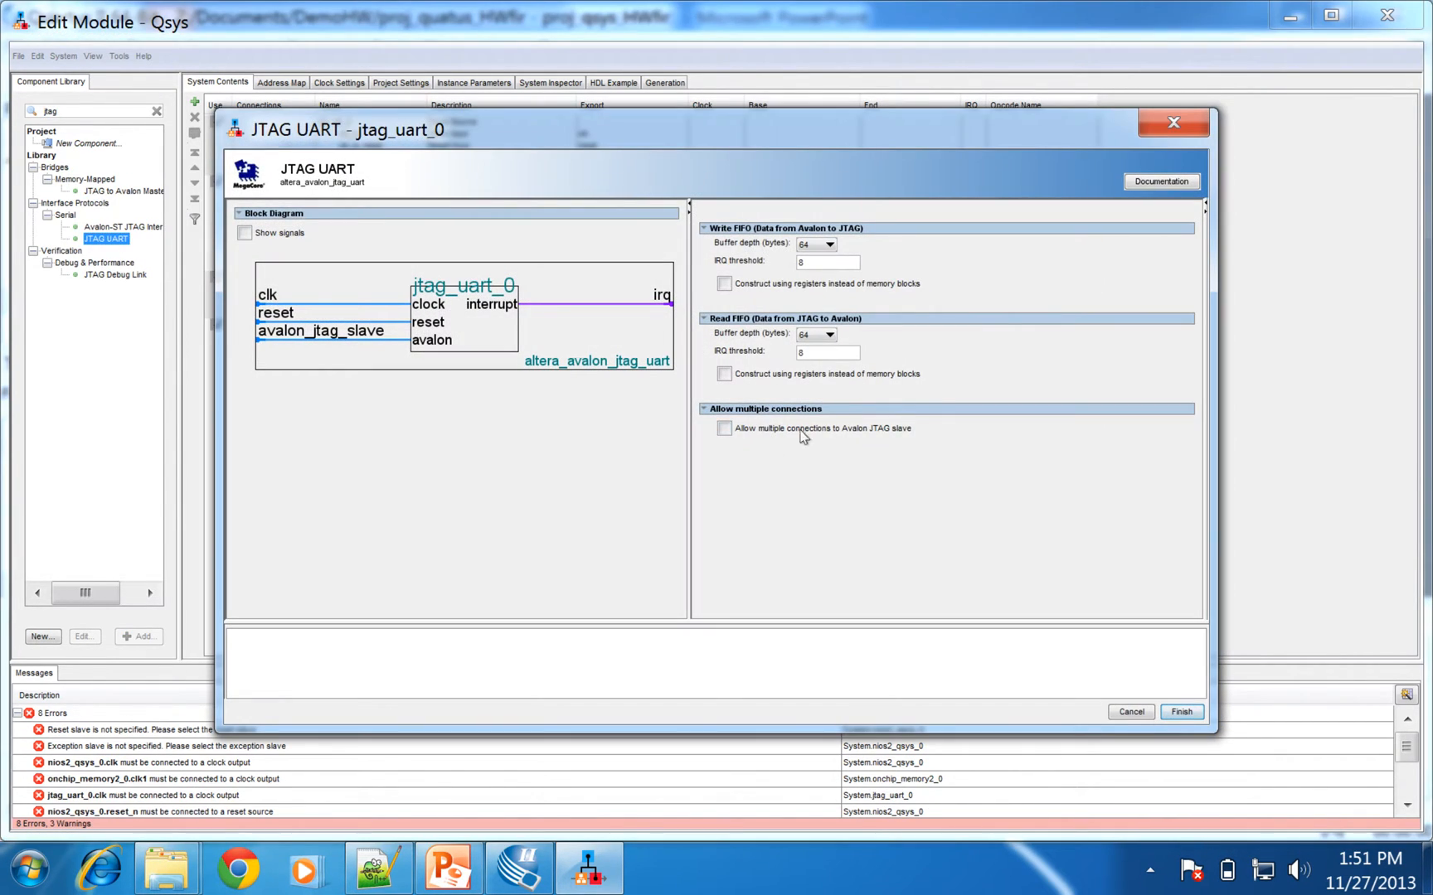
click(1184, 712)
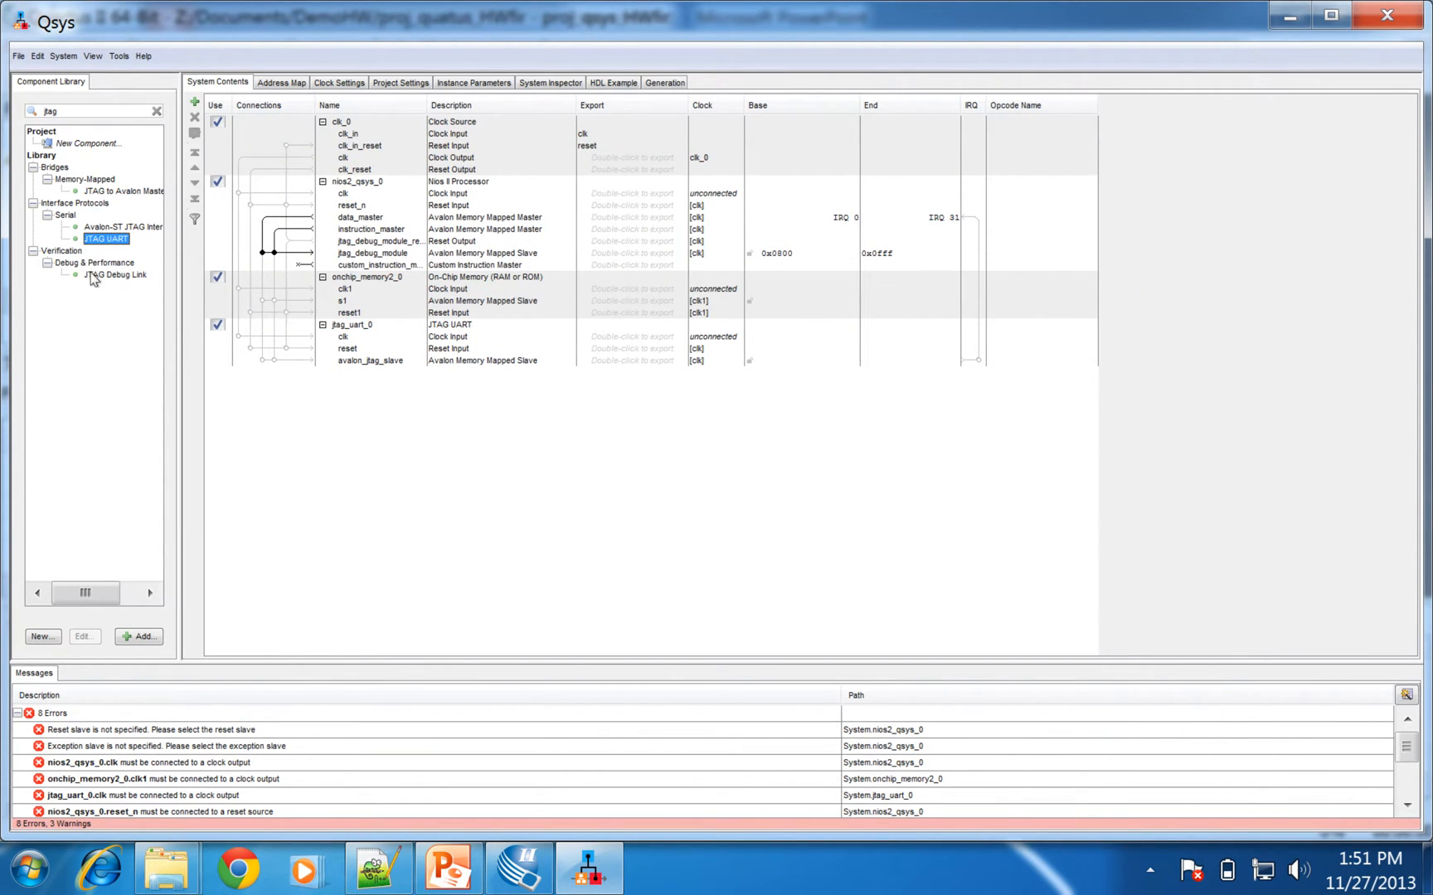
Add a Performance Counter Unit to the system with its default settings
double_click(73, 113)
text(perfor)
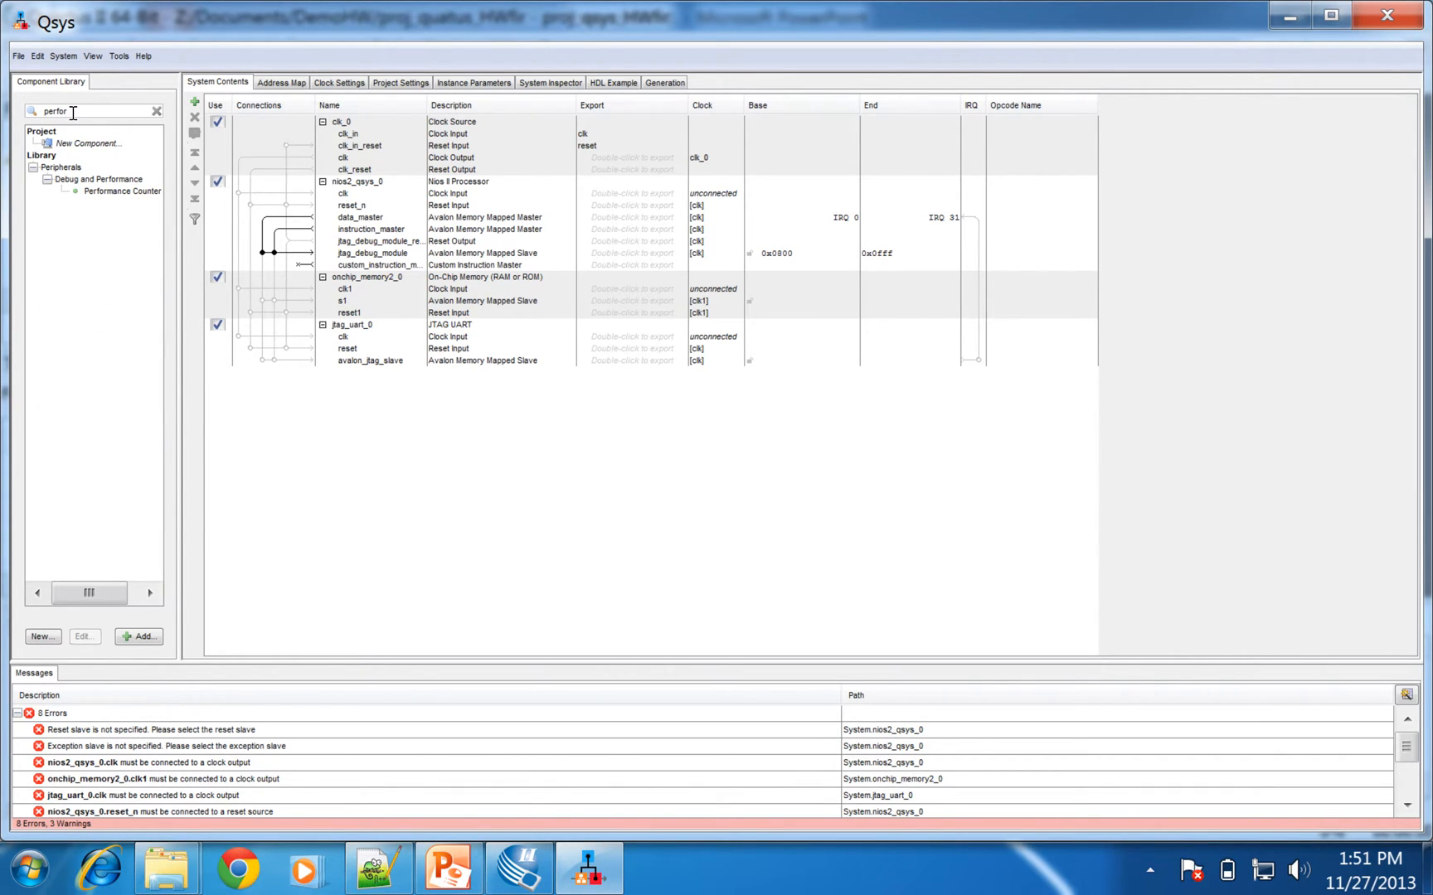
double_click(120, 192)
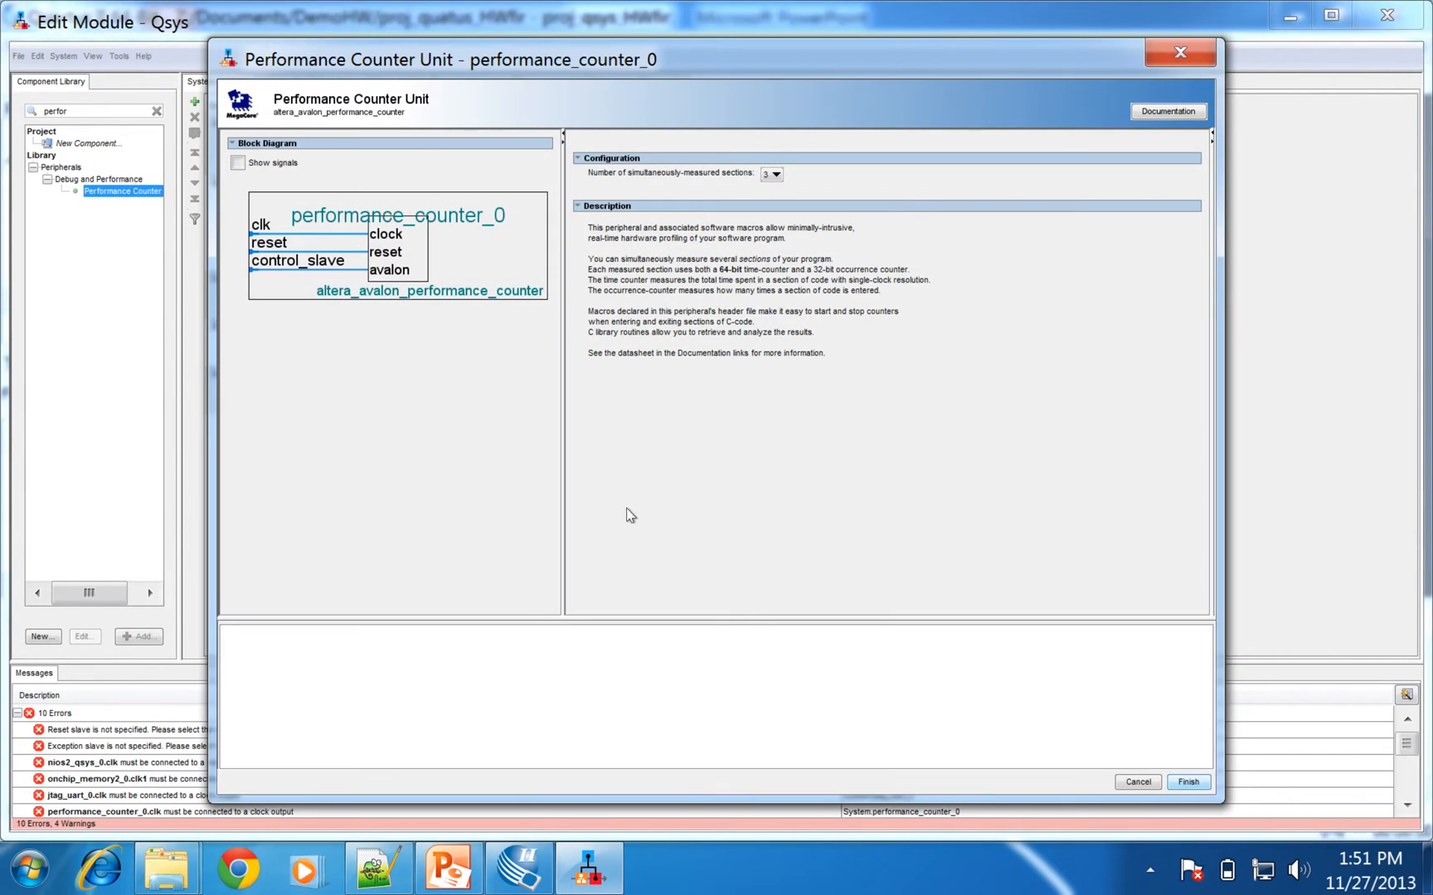
click(1188, 782)
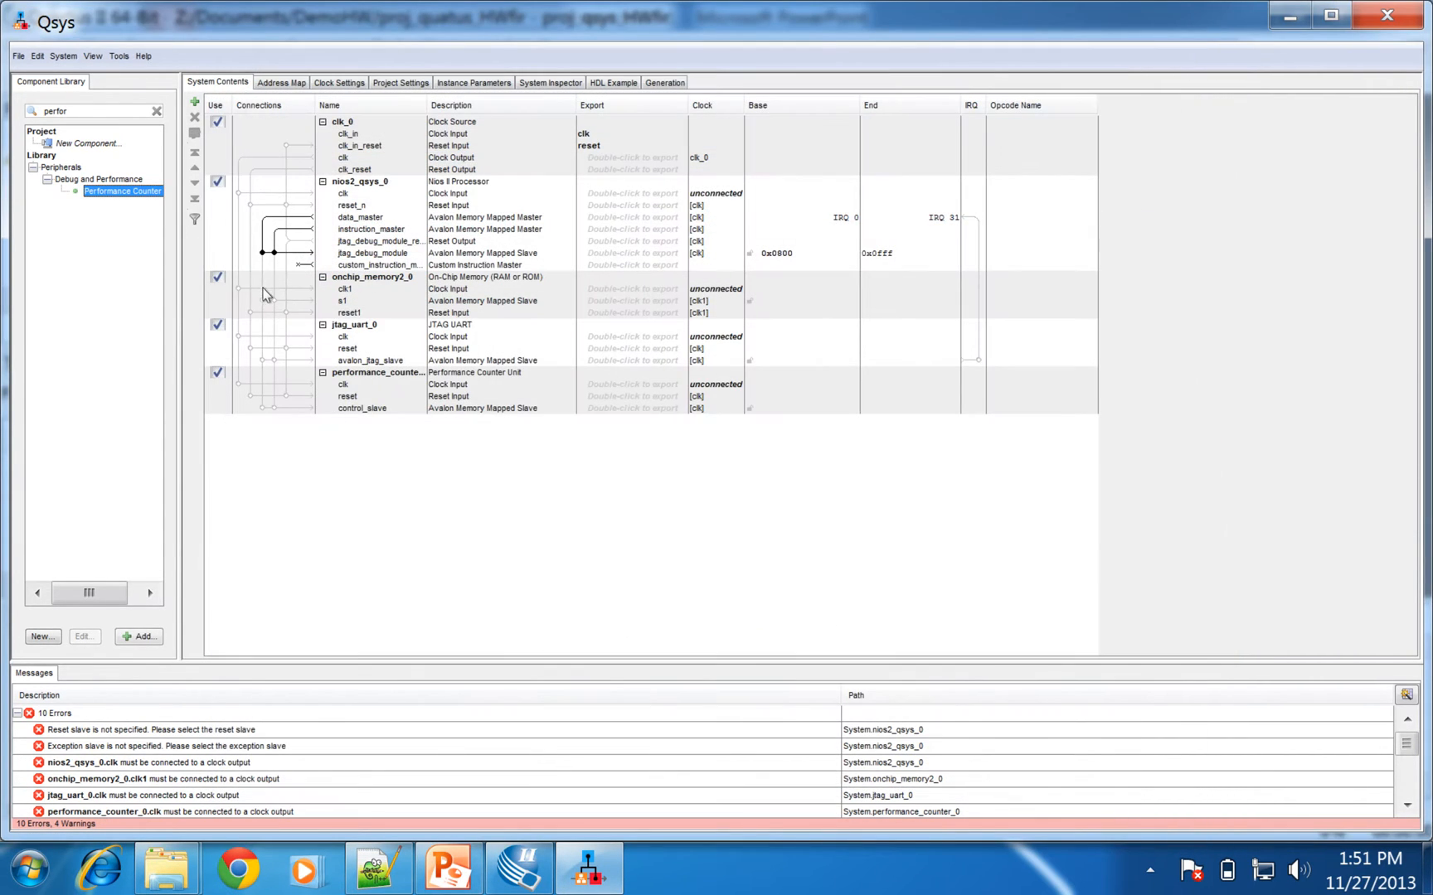
Add the custom fir128 component to the system, keeping its operand_size at 16
double_click(73, 110)
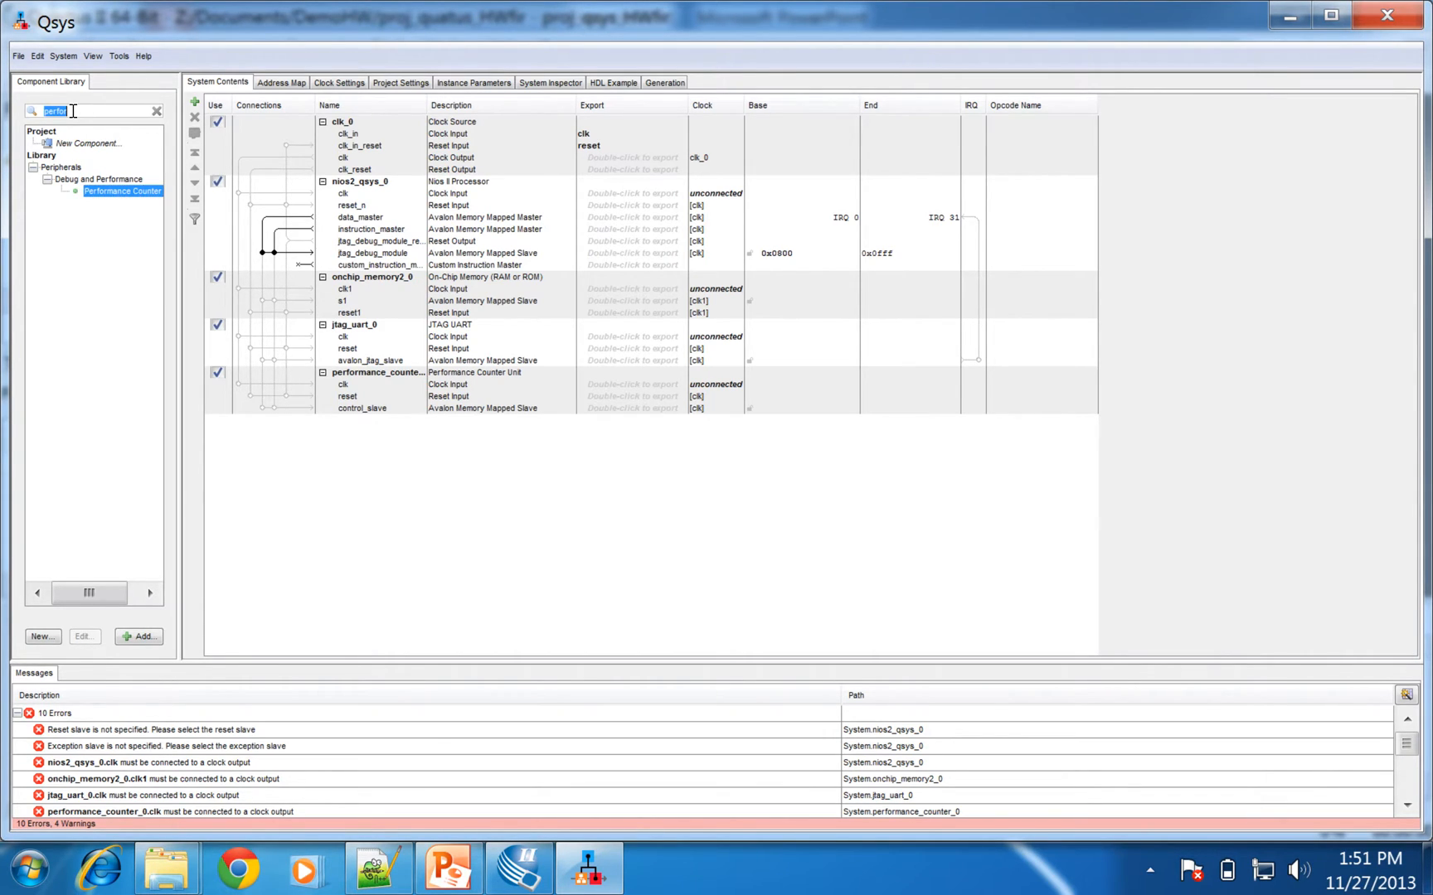
text(fir)
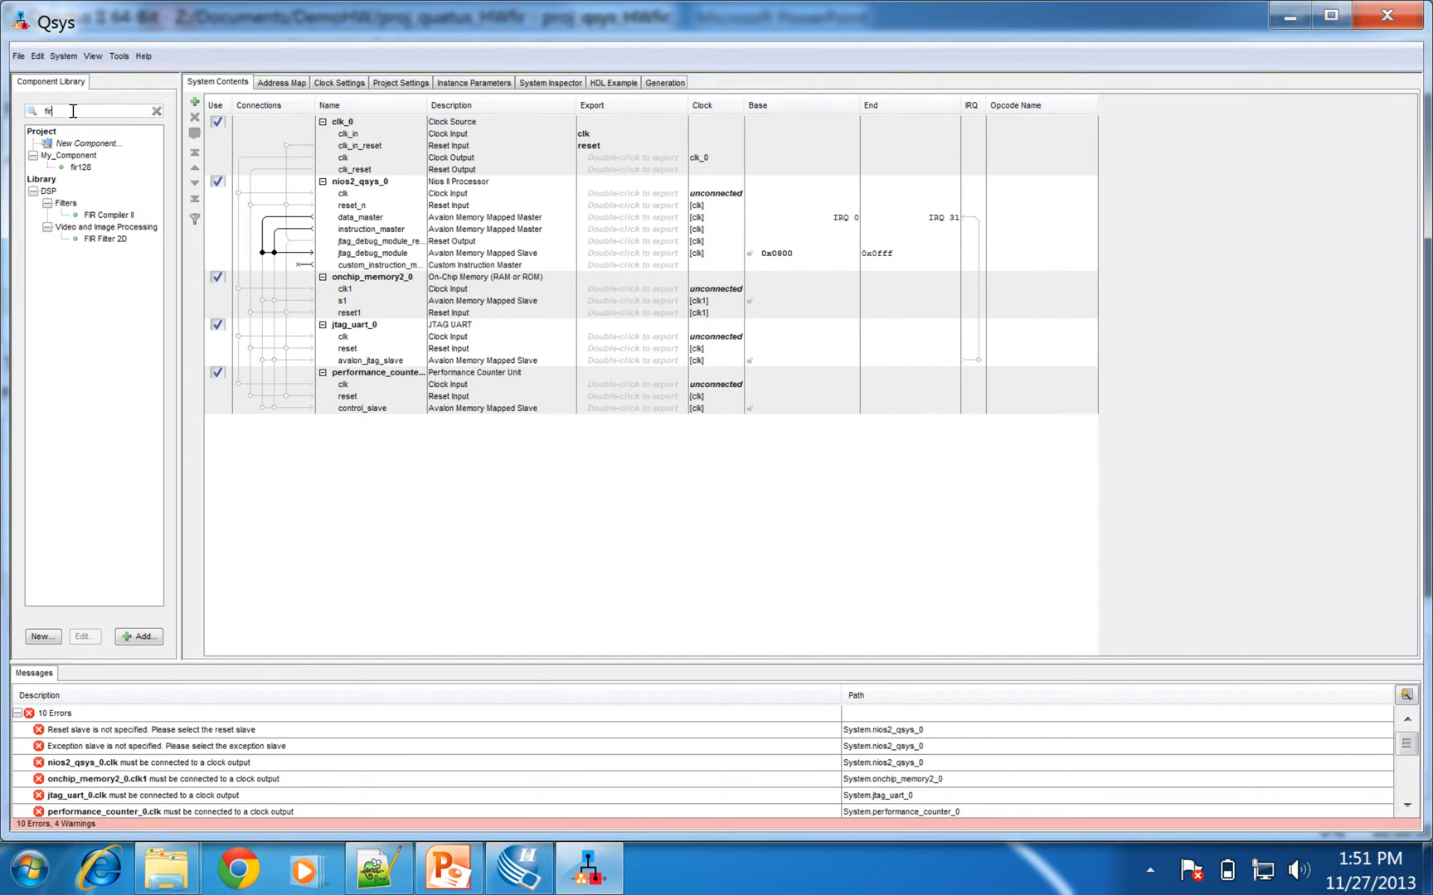
text(128)
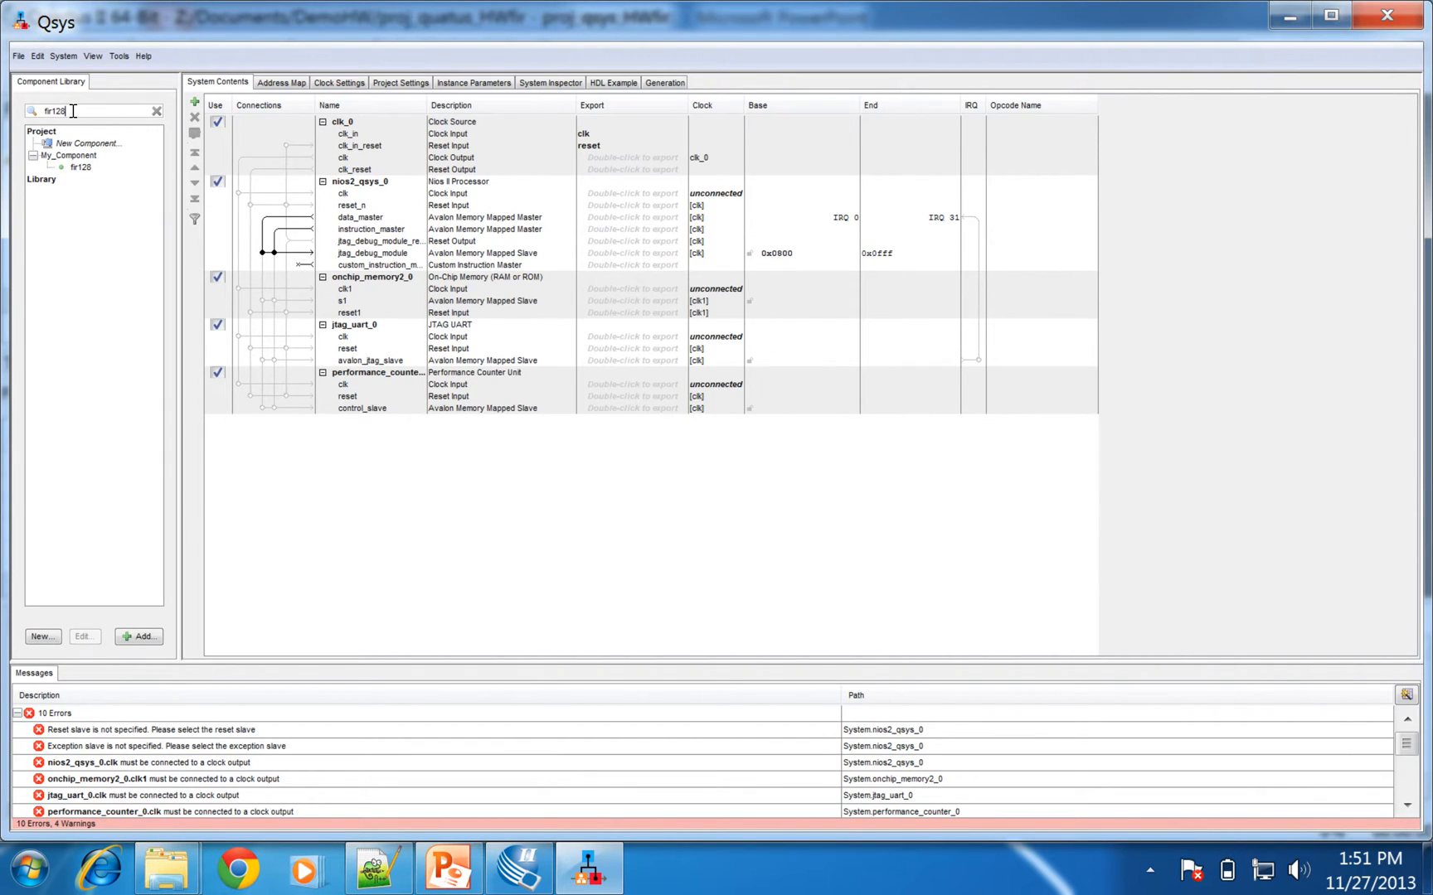
double_click(81, 167)
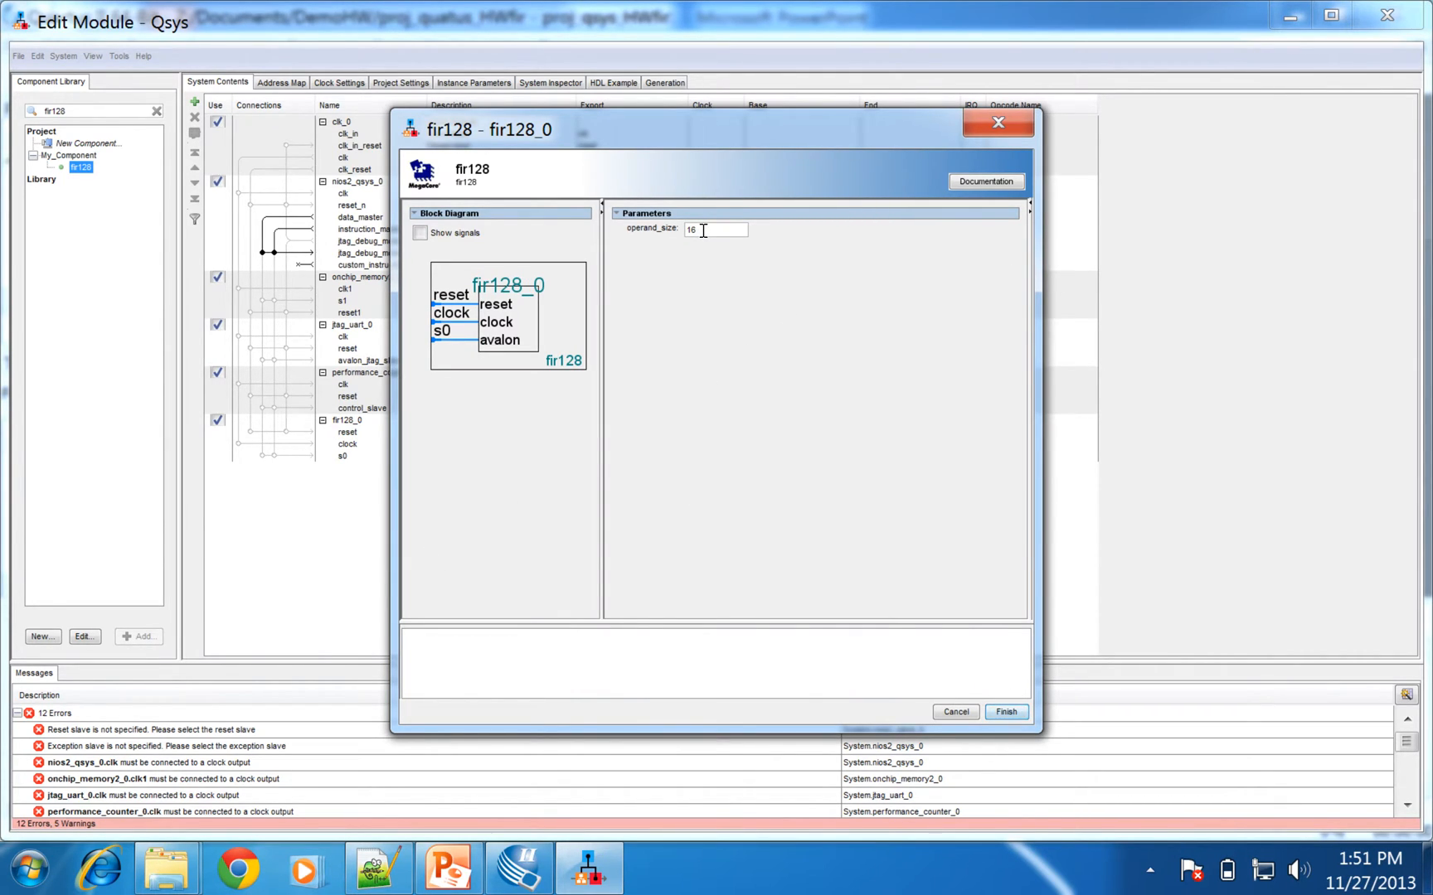
drag(703, 230, 688, 230)
click(1005, 713)
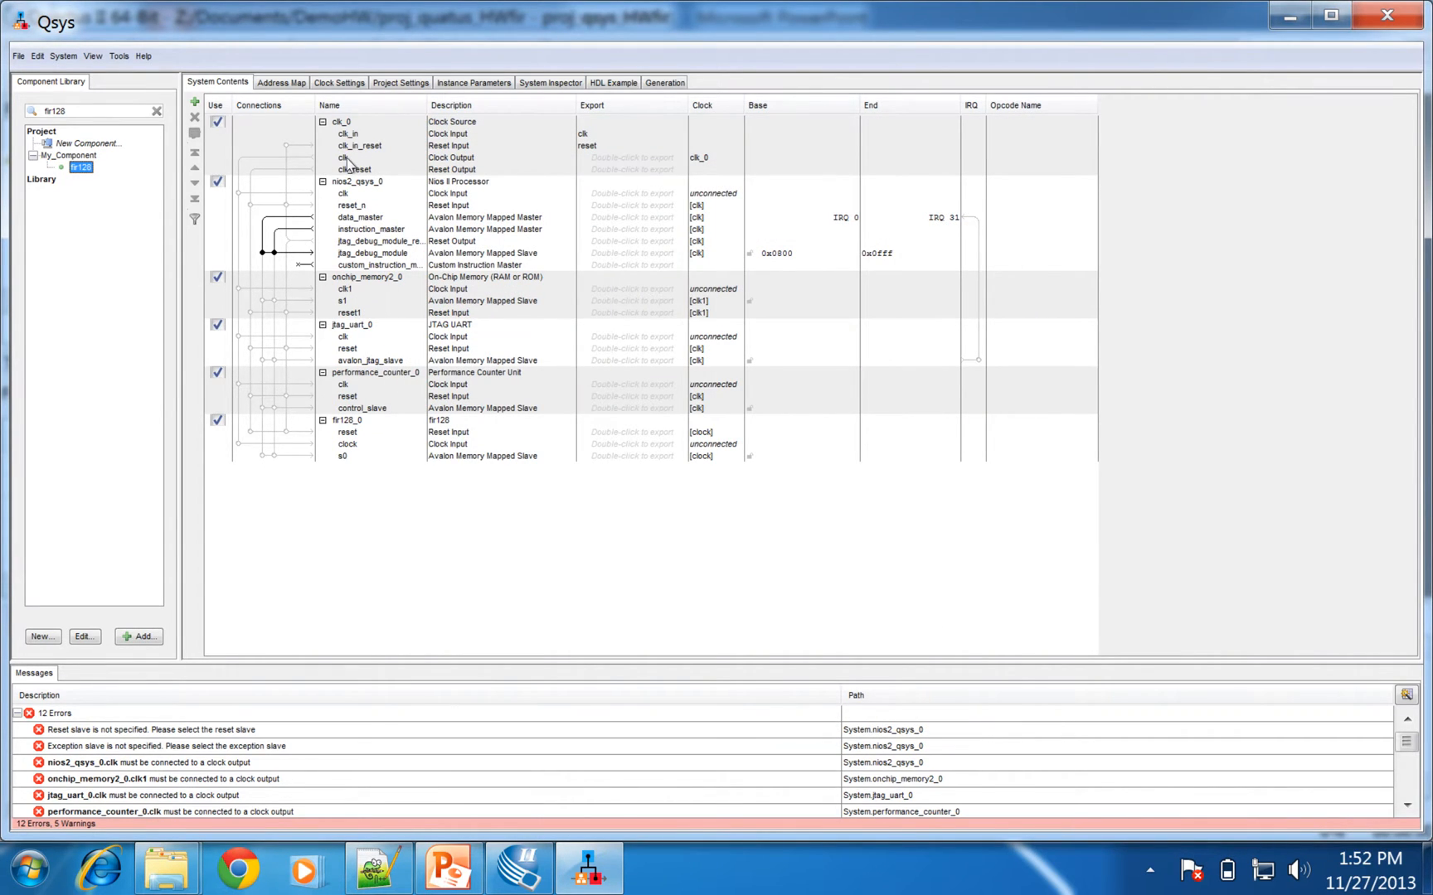
Connect the clk_0 clock output to the clock inputs of the processor, on-chip memory, JTAG UART, performance counter and fir128
click(239, 193)
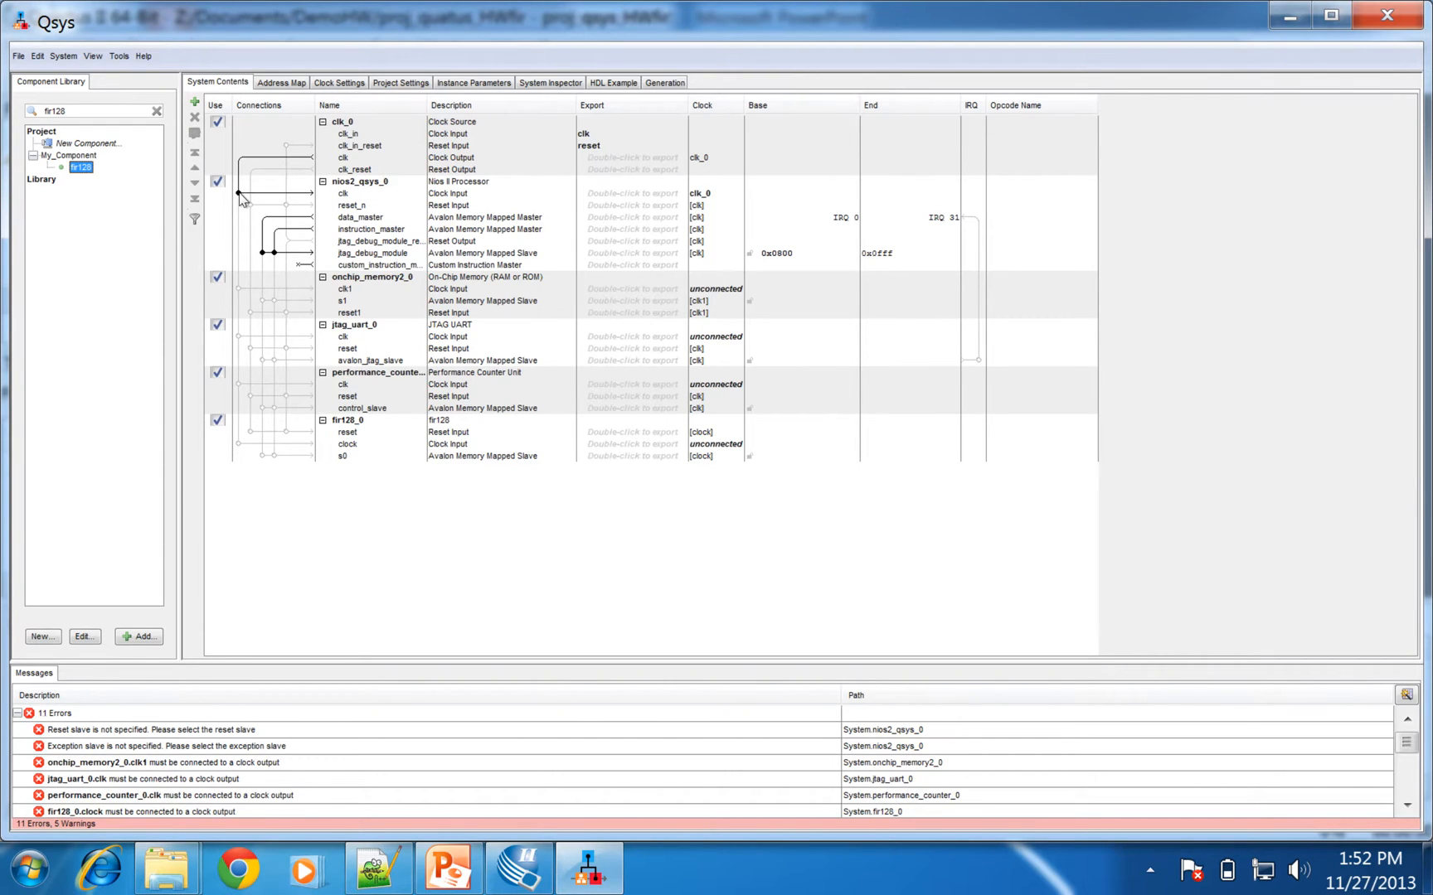
click(238, 289)
click(238, 336)
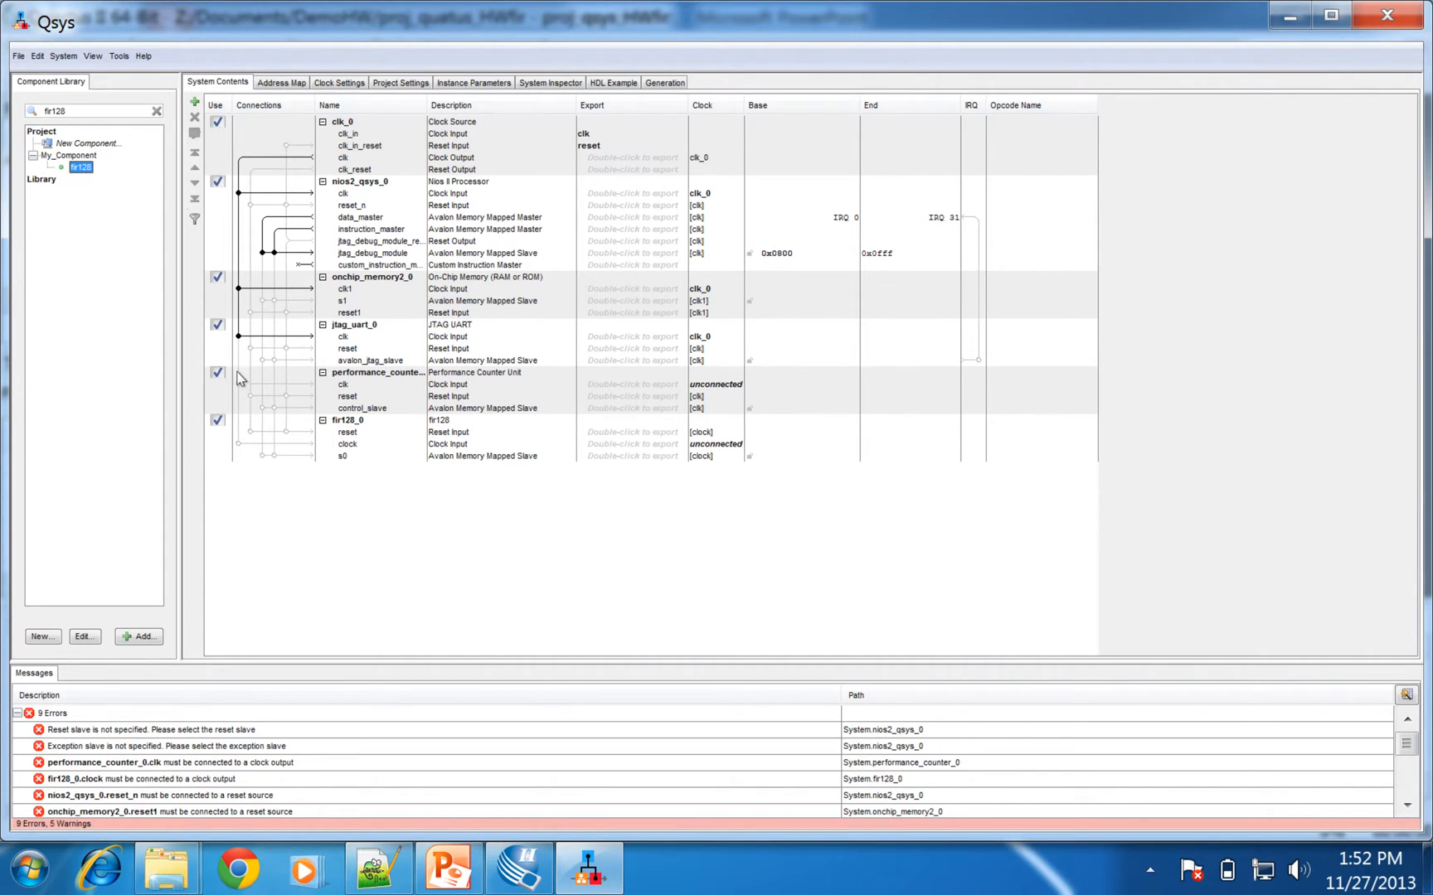
click(238, 383)
click(238, 444)
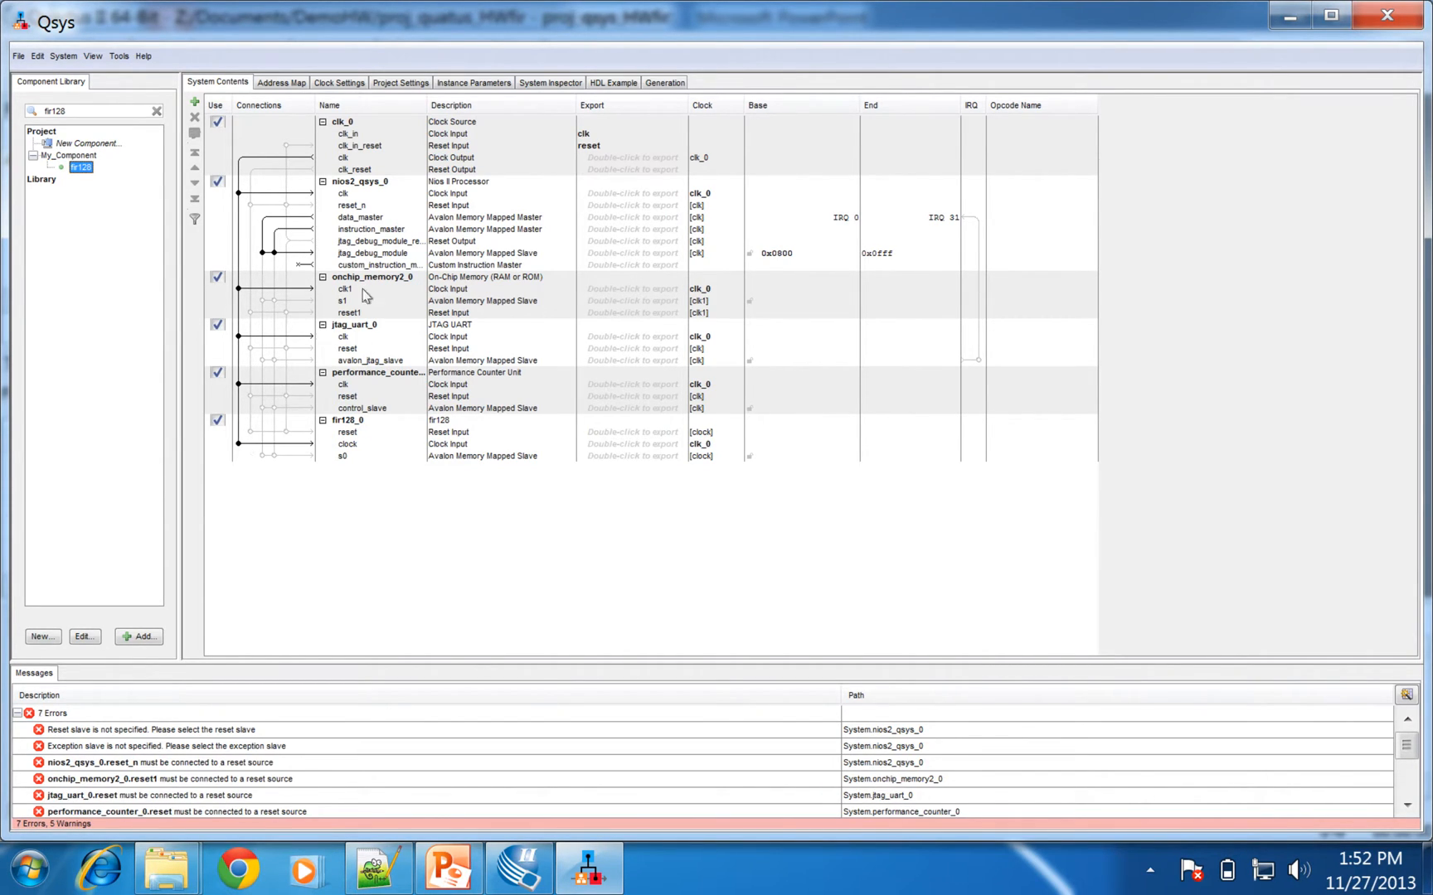
Connect clk_0's clk_reset output to the reset inputs of the processor, on-chip memory, JTAG UART, performance counter and fir128
click(250, 204)
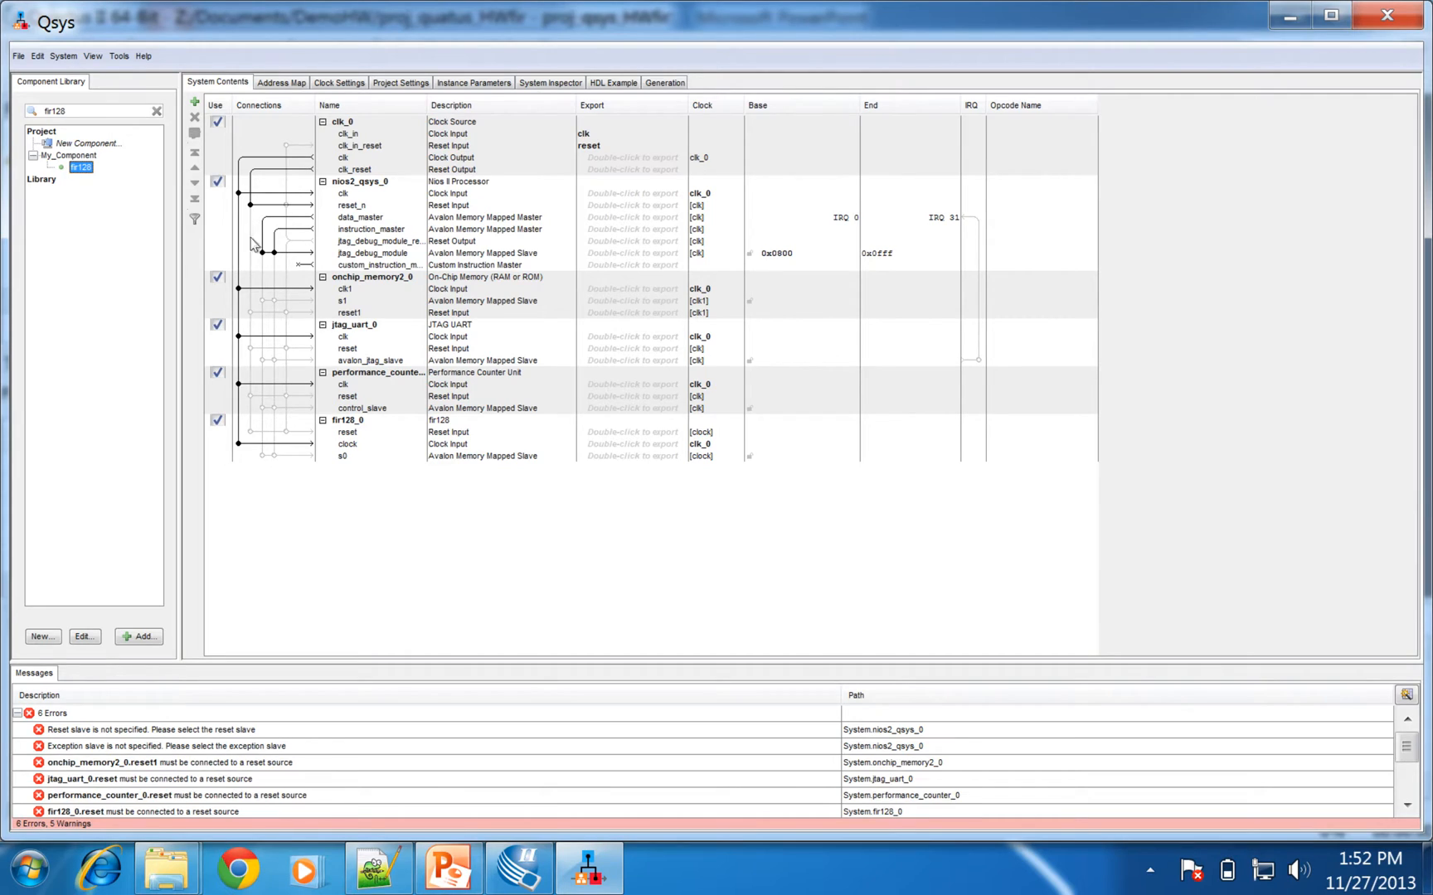
click(250, 313)
click(250, 348)
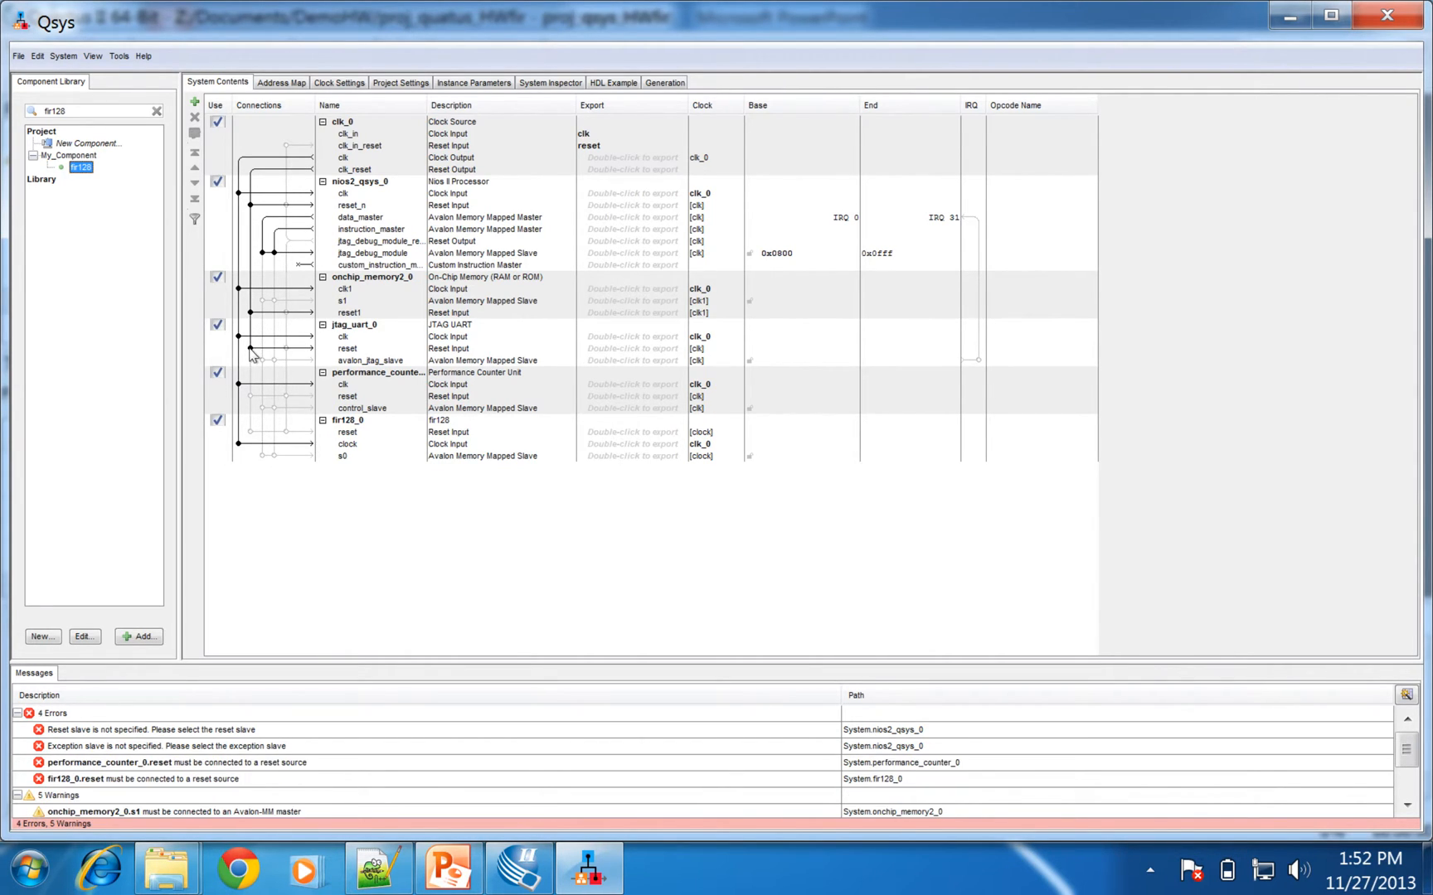
click(245, 399)
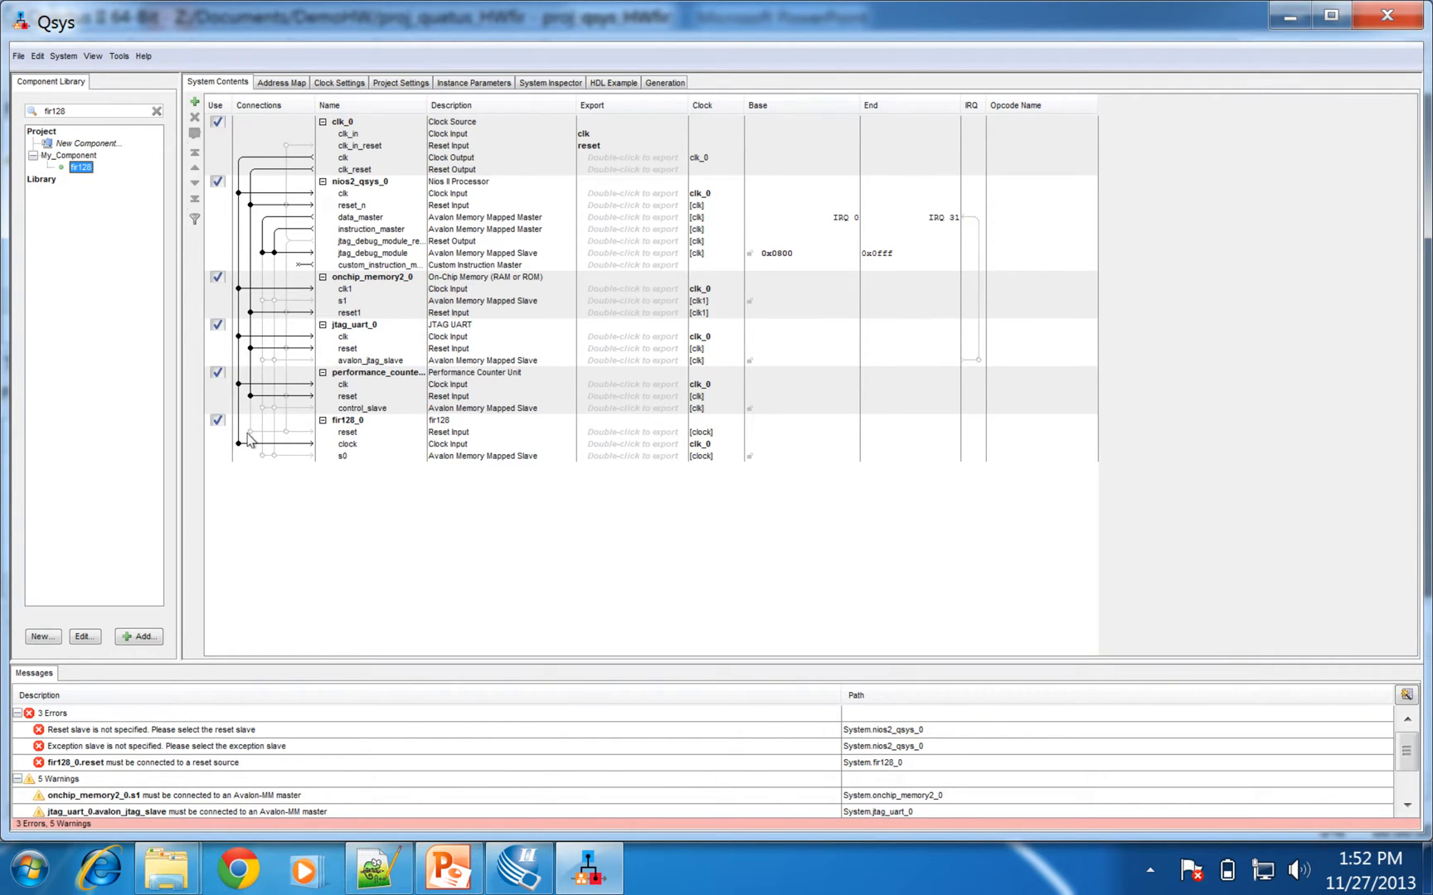
click(250, 432)
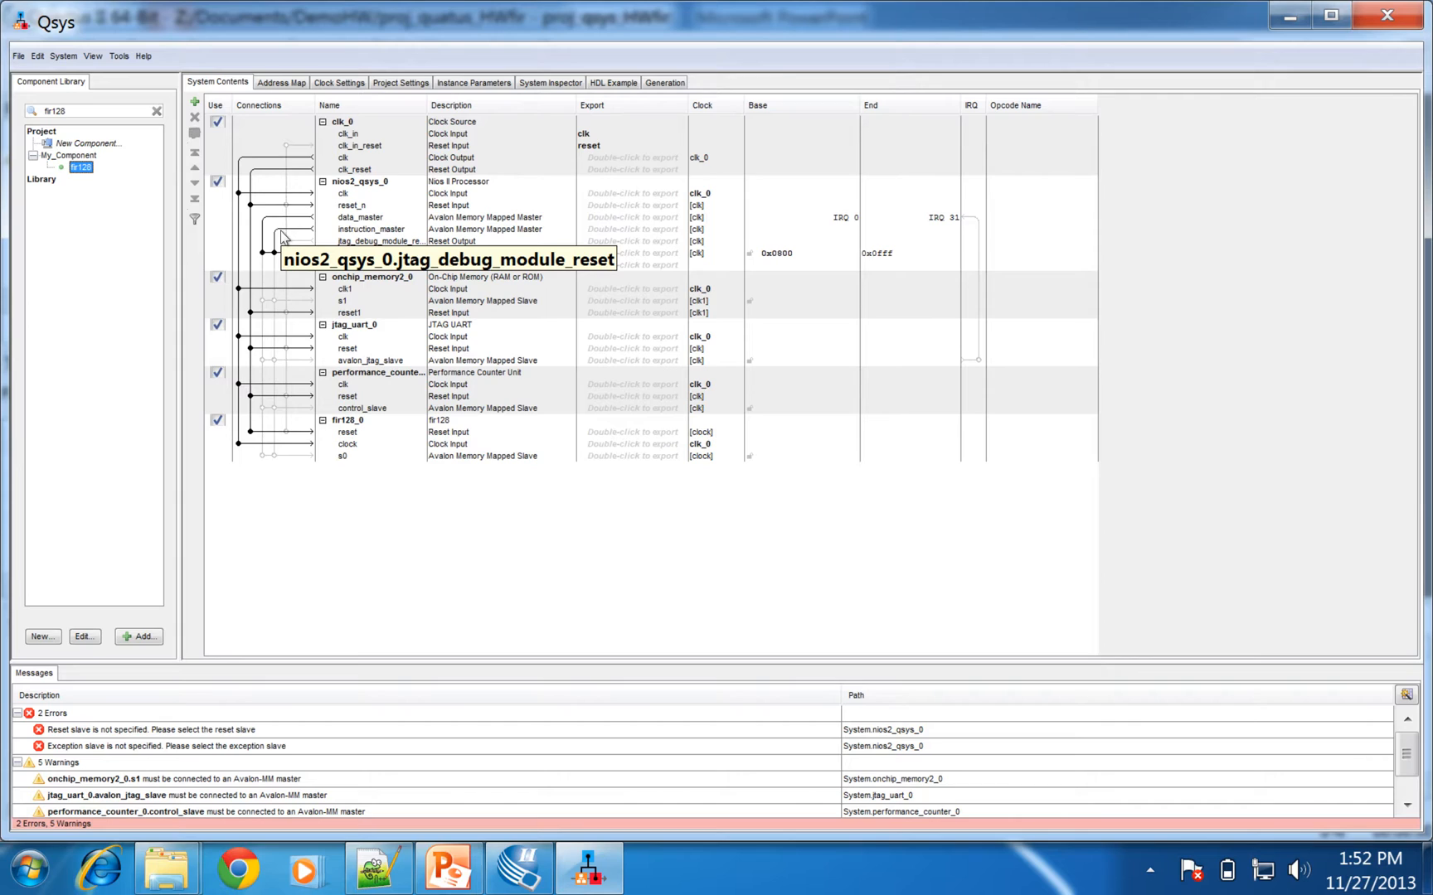
Connect instruction_master to the on-chip memory, and data_master to the on-chip memory, JTAG UART, performance counter and fir128 slaves
click(275, 301)
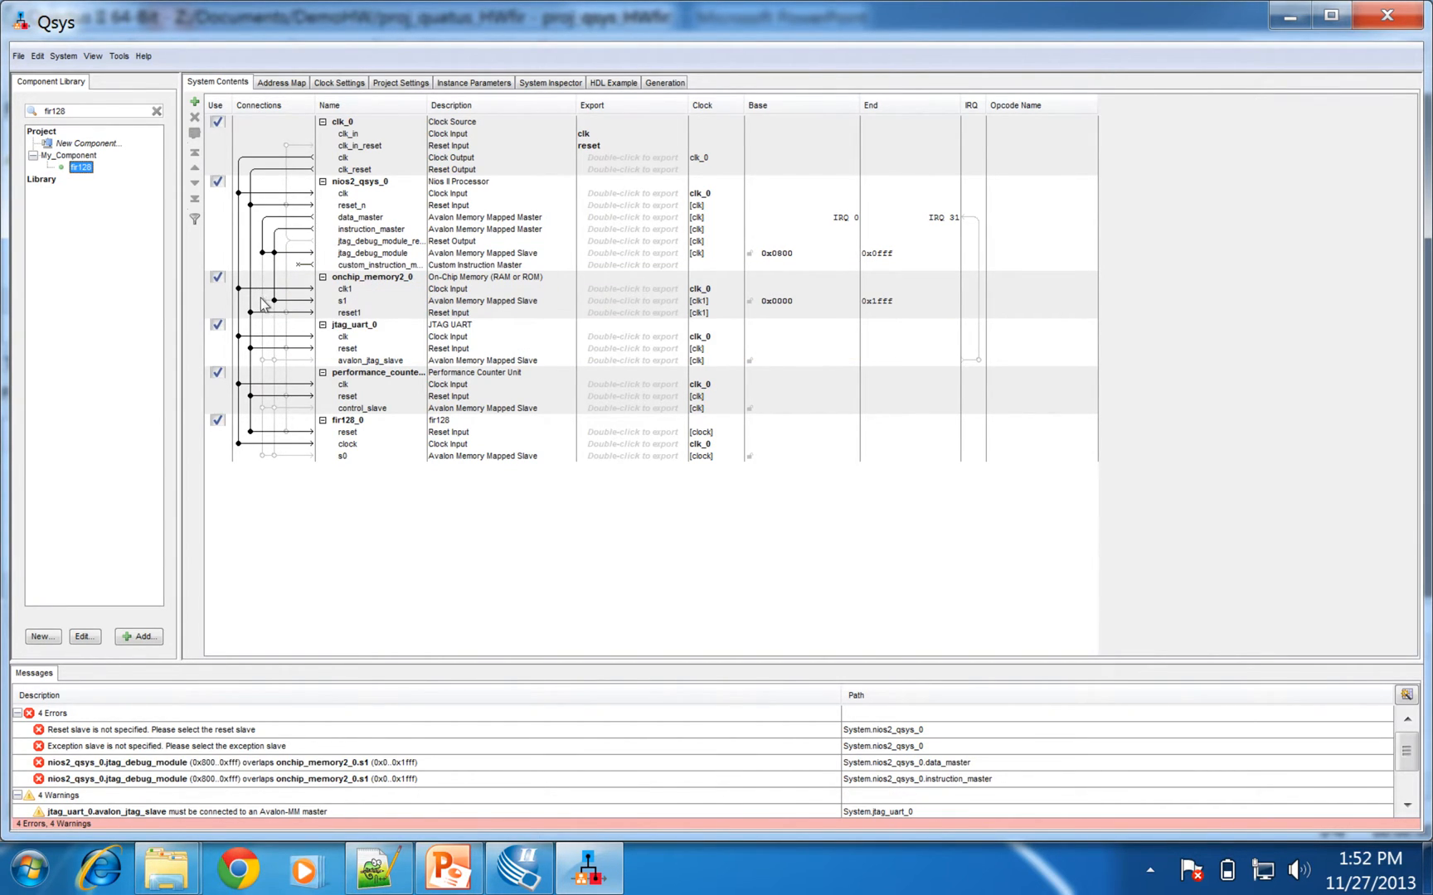
click(263, 361)
click(262, 408)
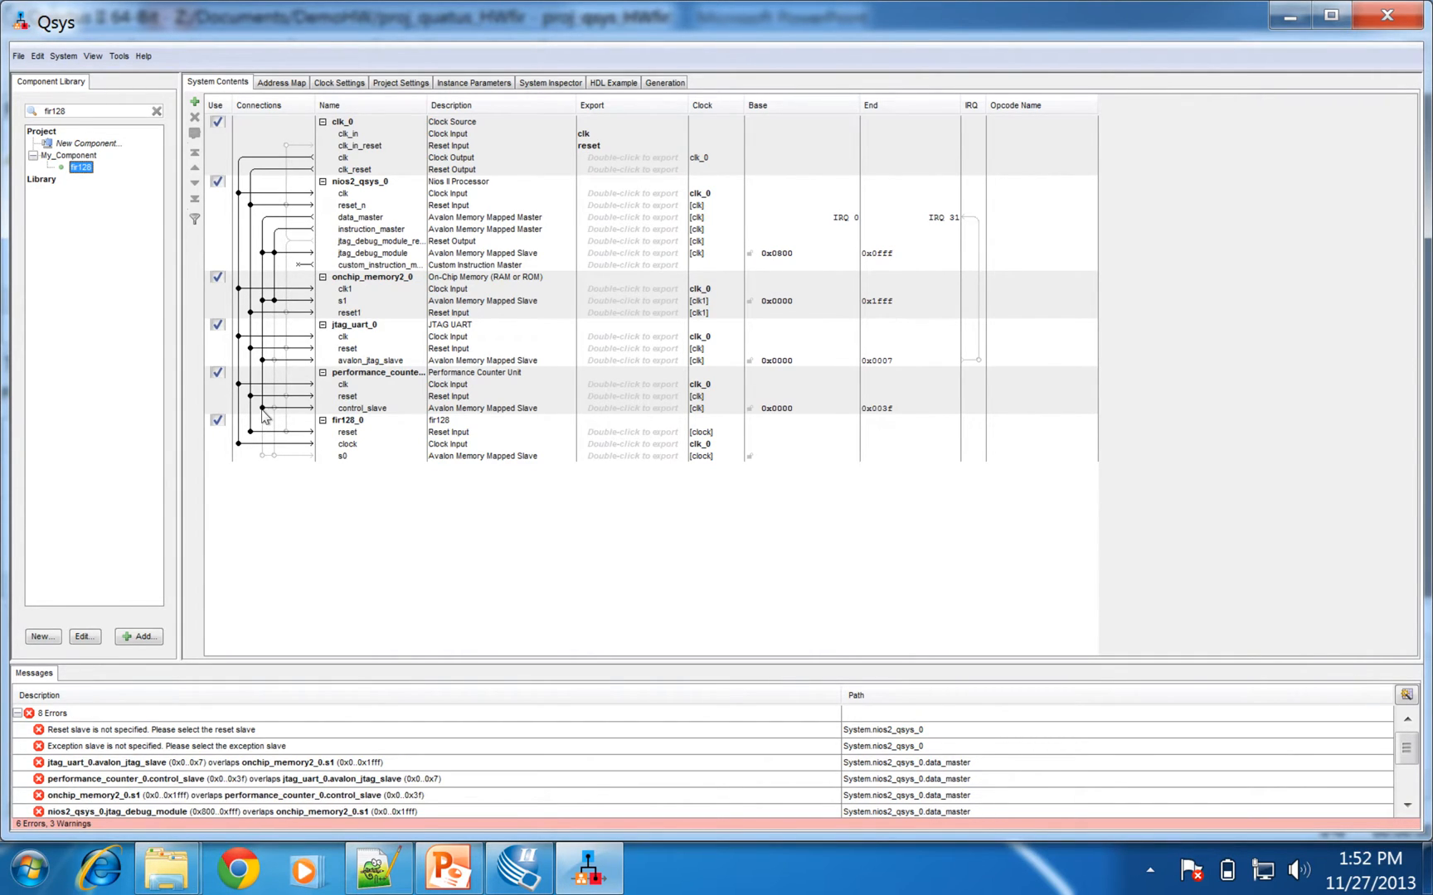
click(262, 456)
Connect the processor's jtag_debug_module_reset to clk_in_reset, and the JTAG UART's interrupt to the processor's IRQ
click(286, 145)
click(980, 361)
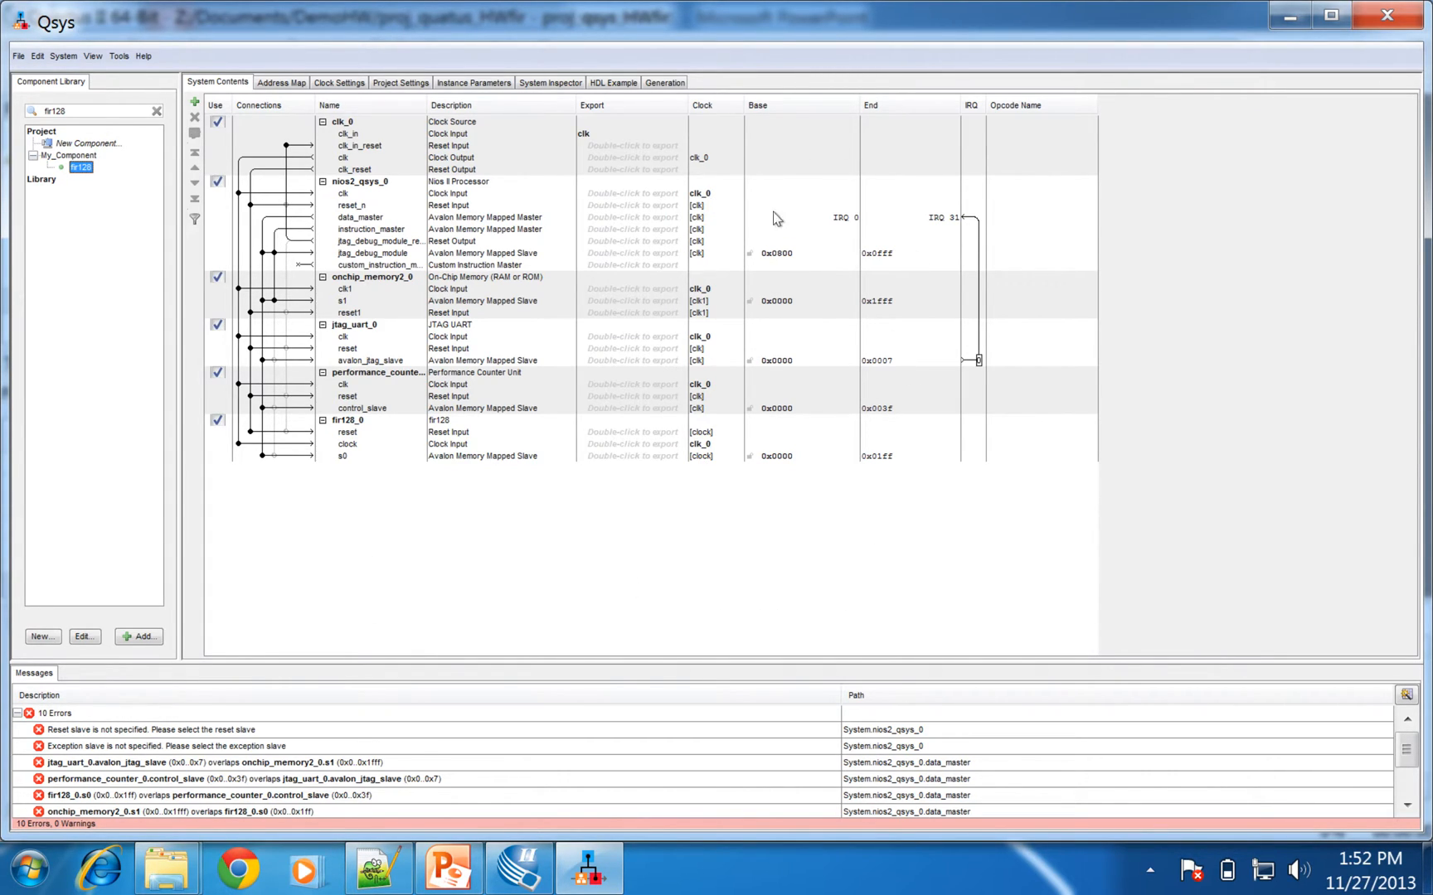
Assign base addresses automatically to all the slaves in the system
click(63, 56)
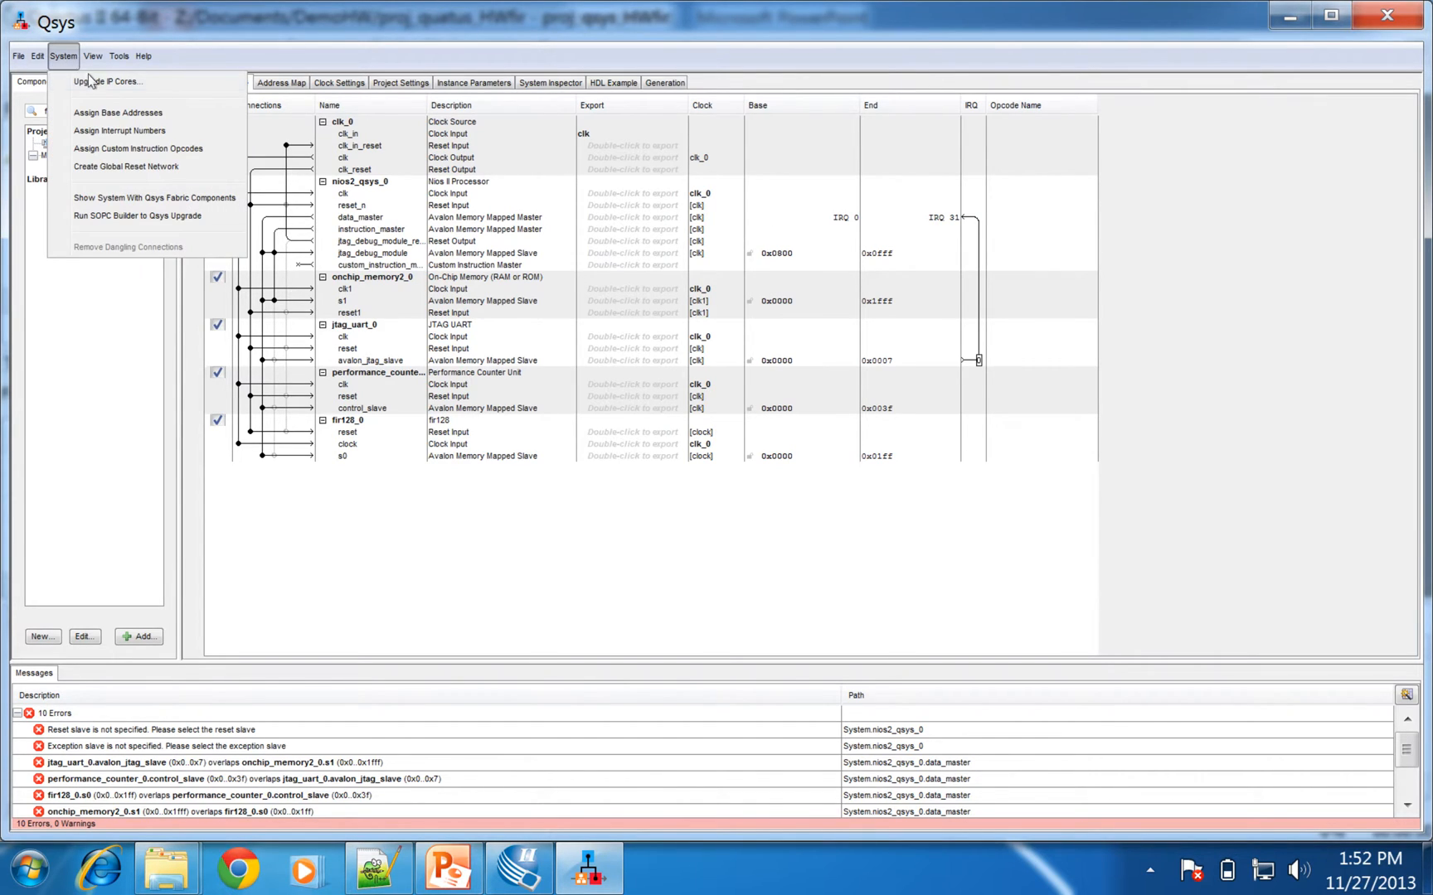
click(117, 116)
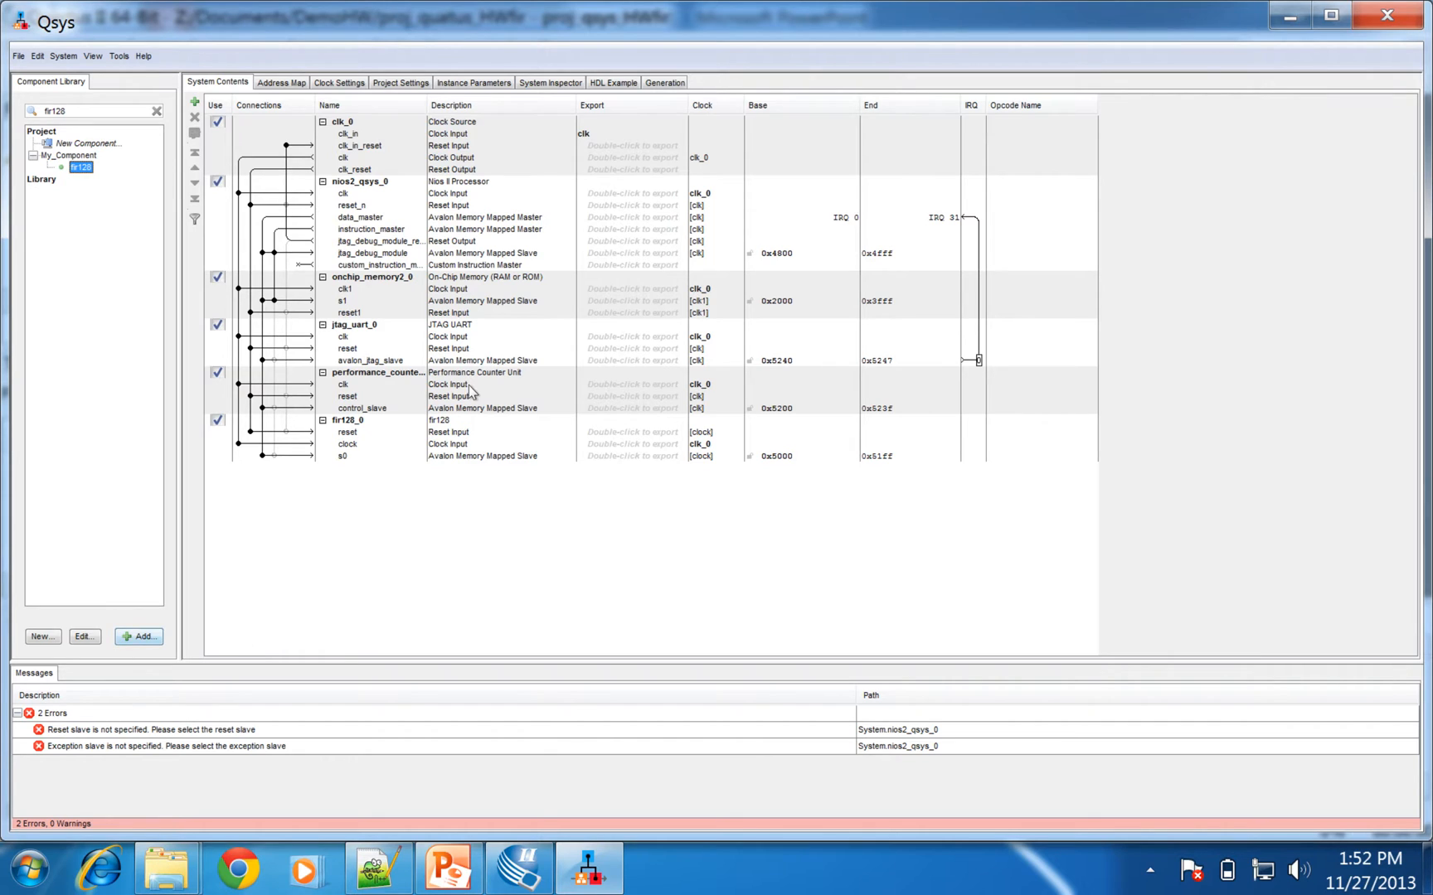
Set both the reset vector memory and the exception vector memory of nios2_qsys_0 to onchip_memory2_0.s1
double_click(376, 183)
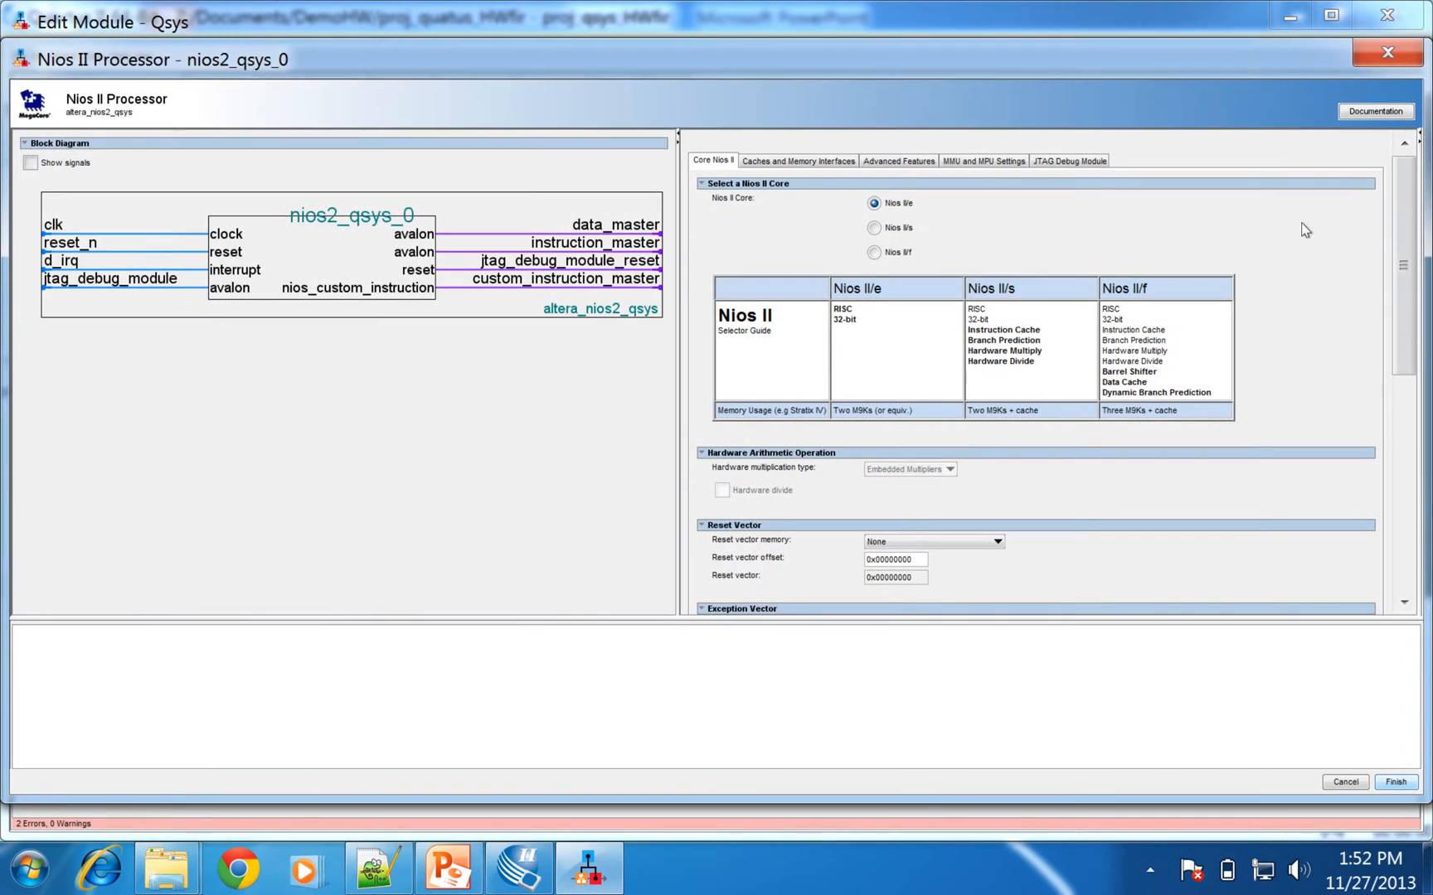
drag(1403, 226, 1405, 315)
click(972, 406)
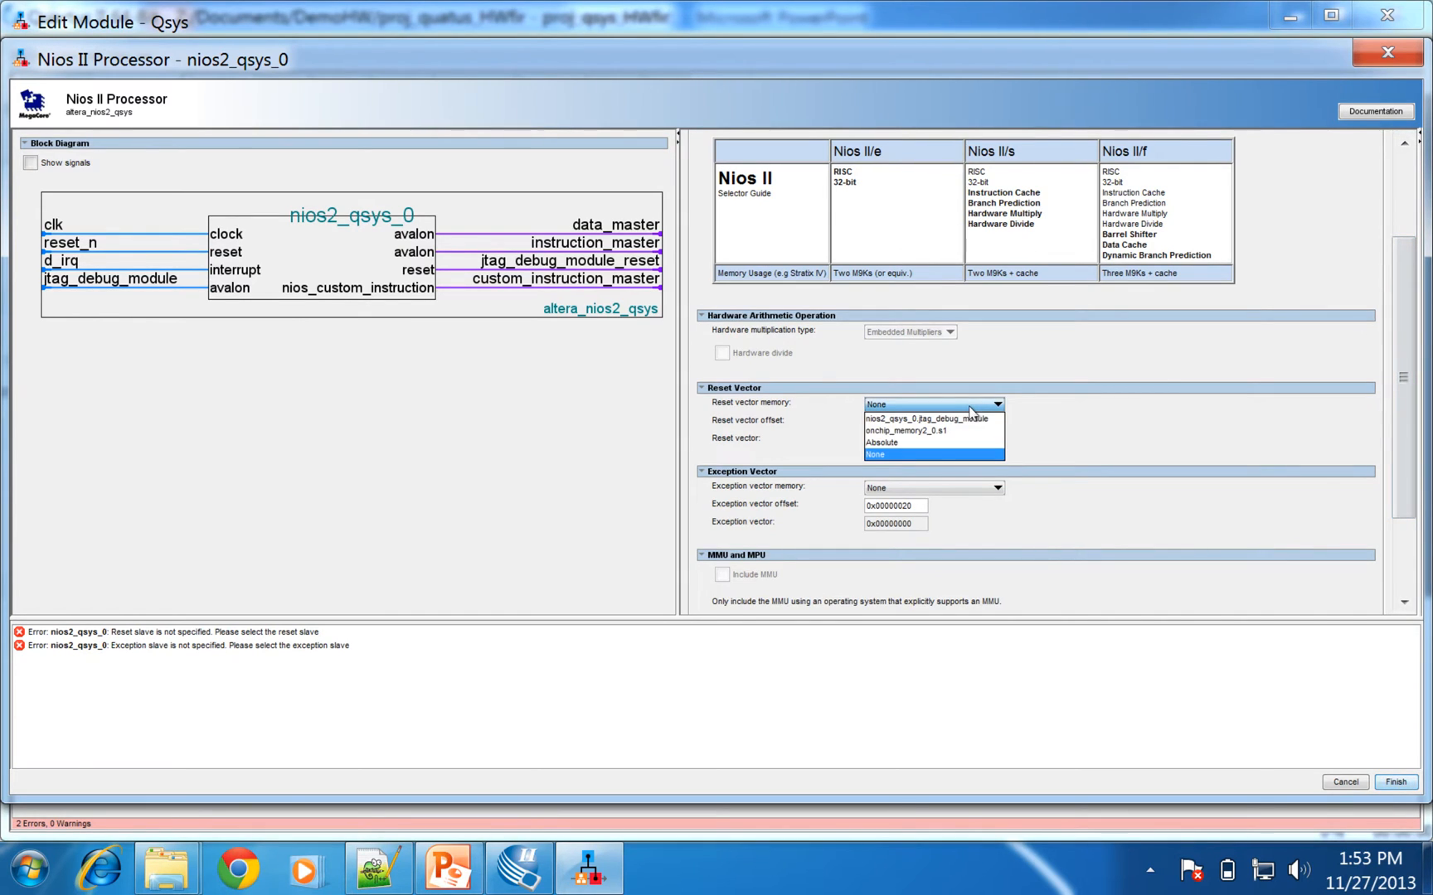
click(942, 431)
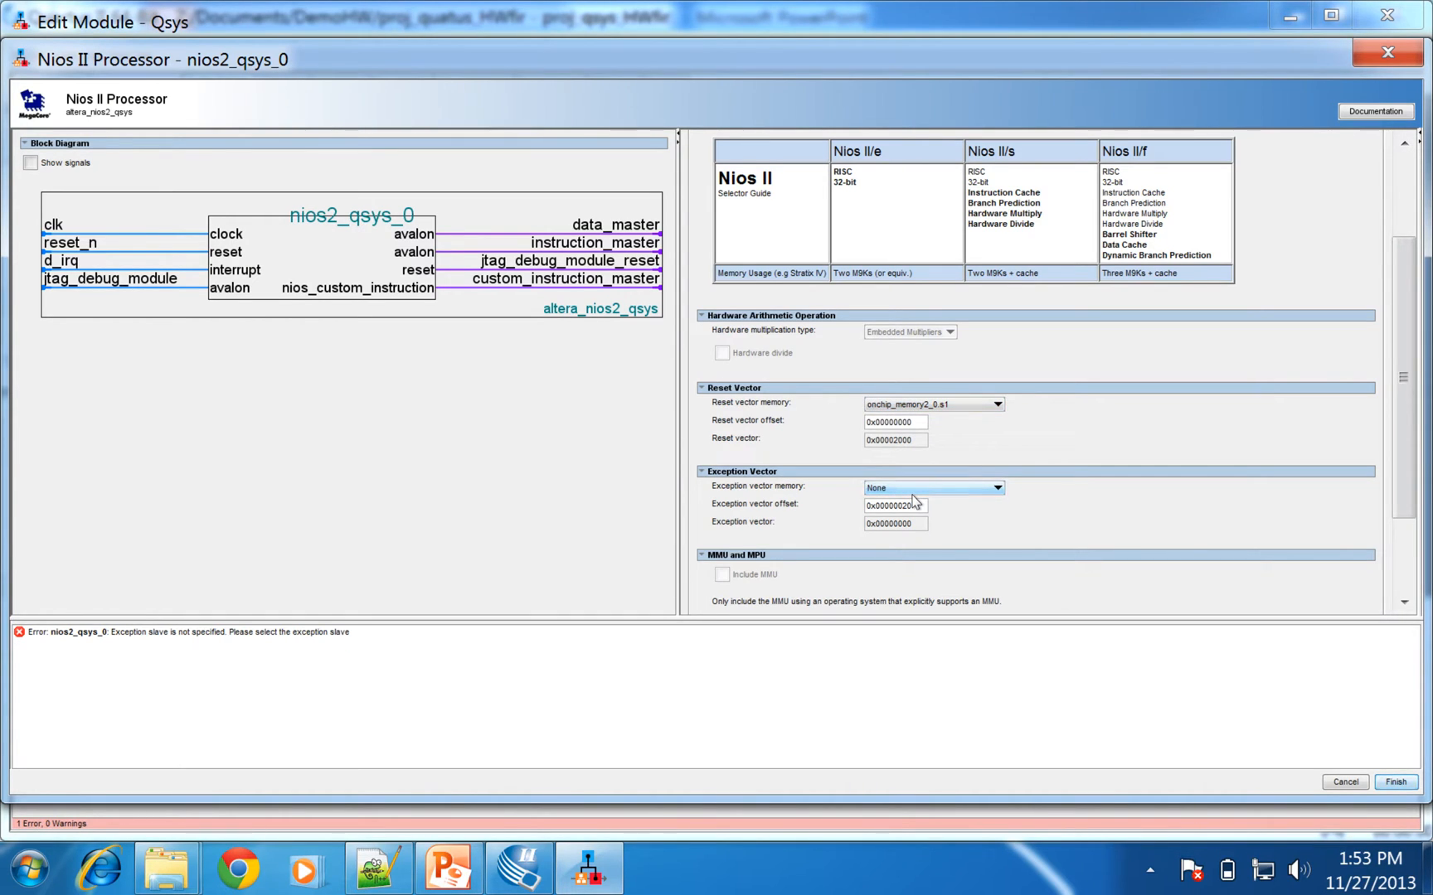
click(994, 489)
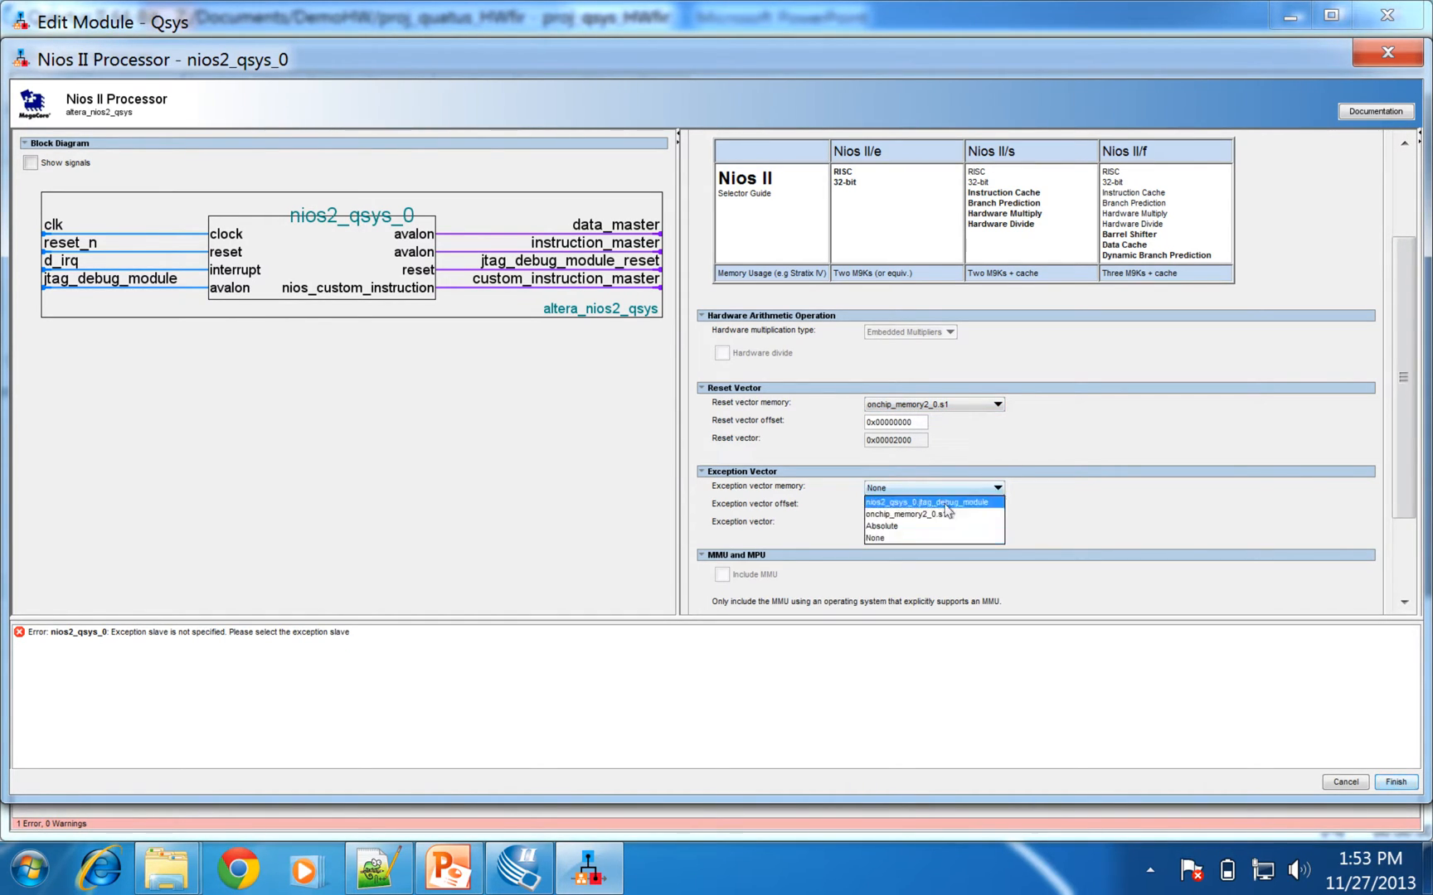
click(922, 513)
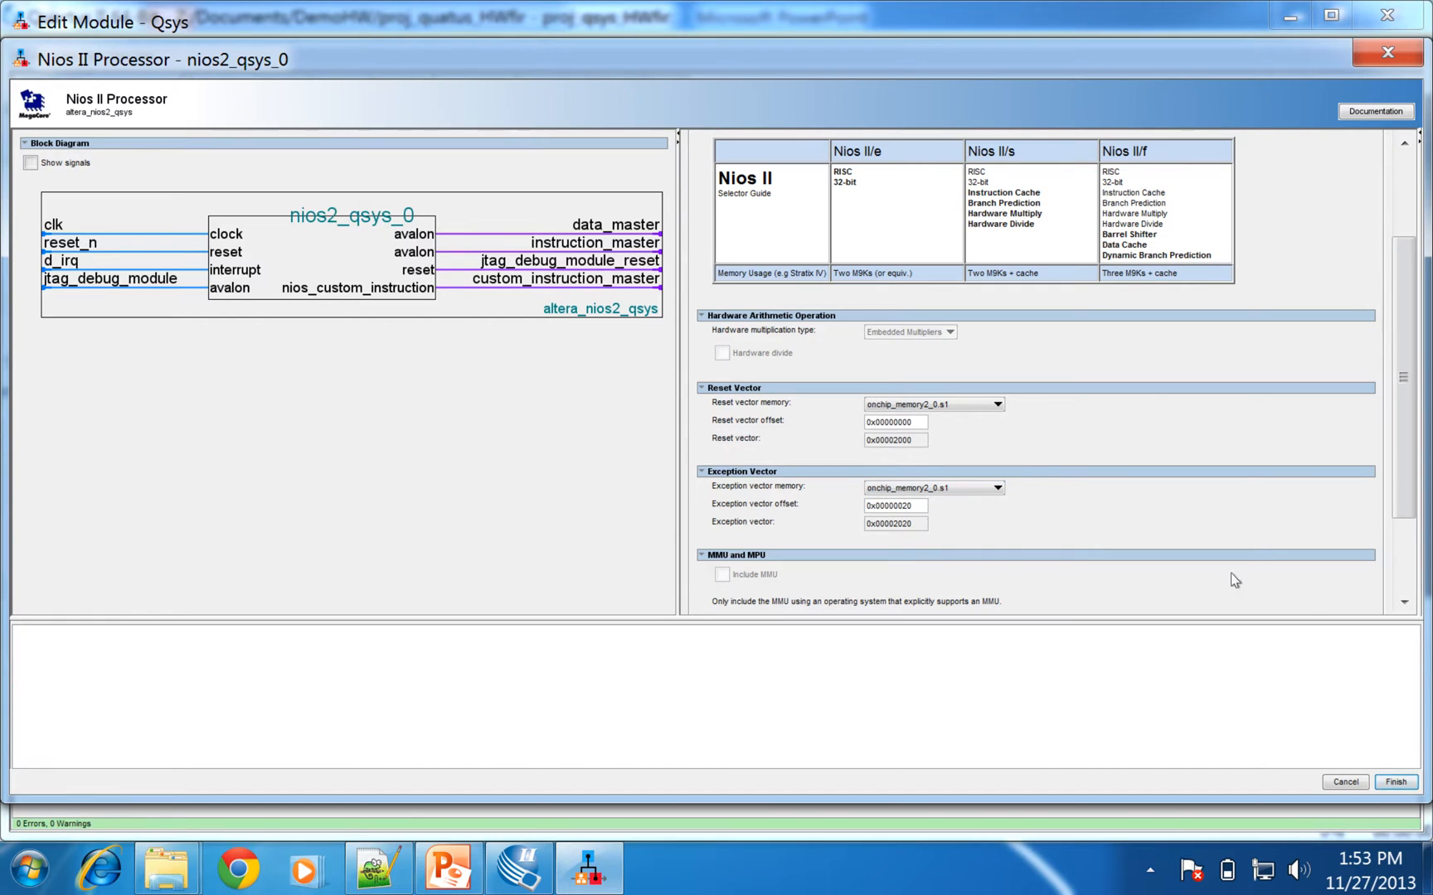
click(1399, 783)
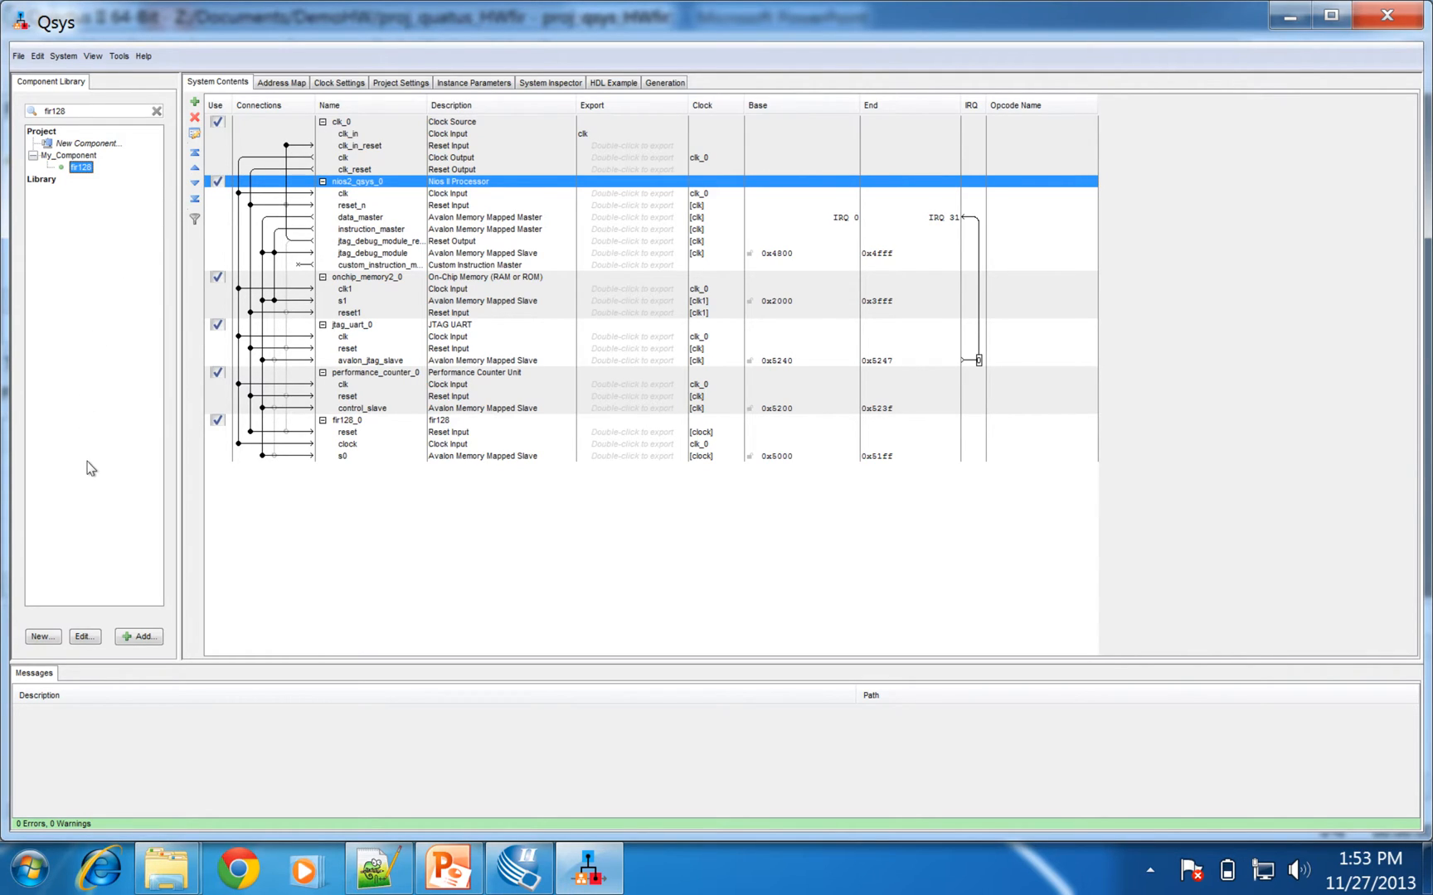
Save the system as proj_qsys_HWfir in the DemoHW folder
click(18, 55)
click(55, 183)
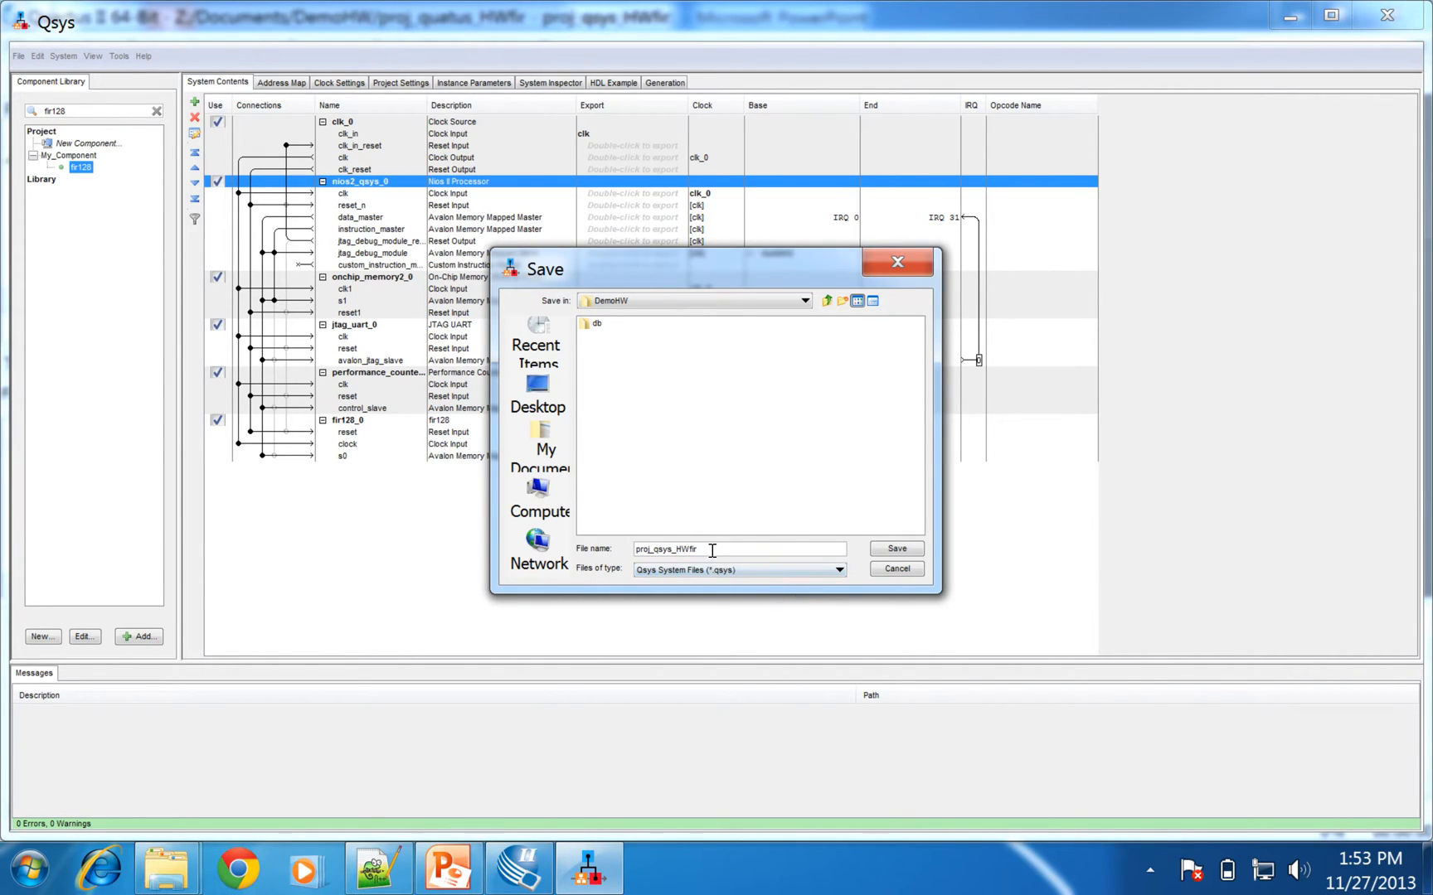
drag(697, 550, 643, 550)
click(895, 549)
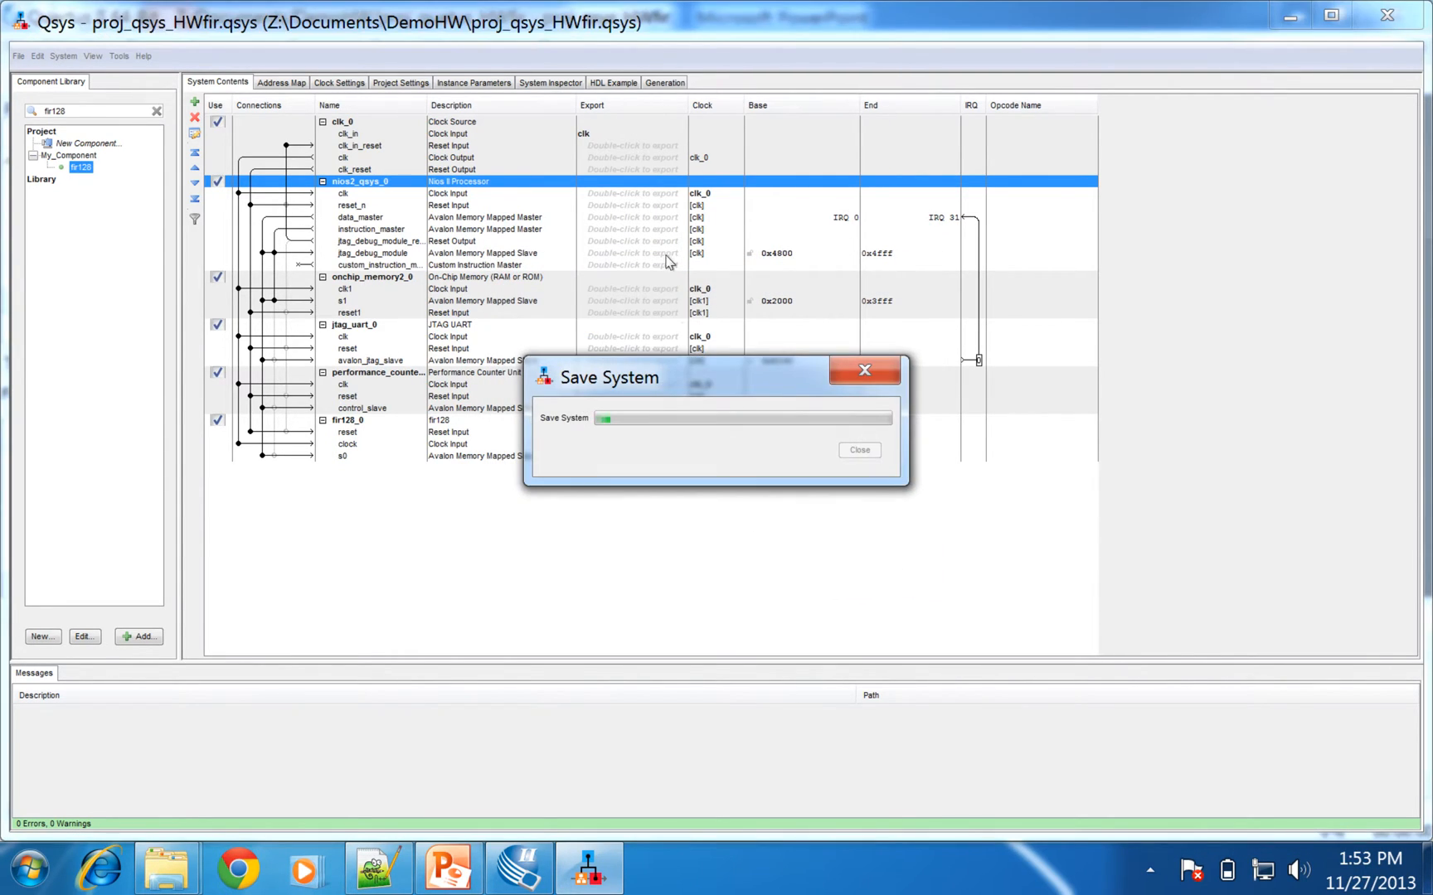
Generate the system's Verilog synthesis files and block symbol file with the default output directory
click(652, 85)
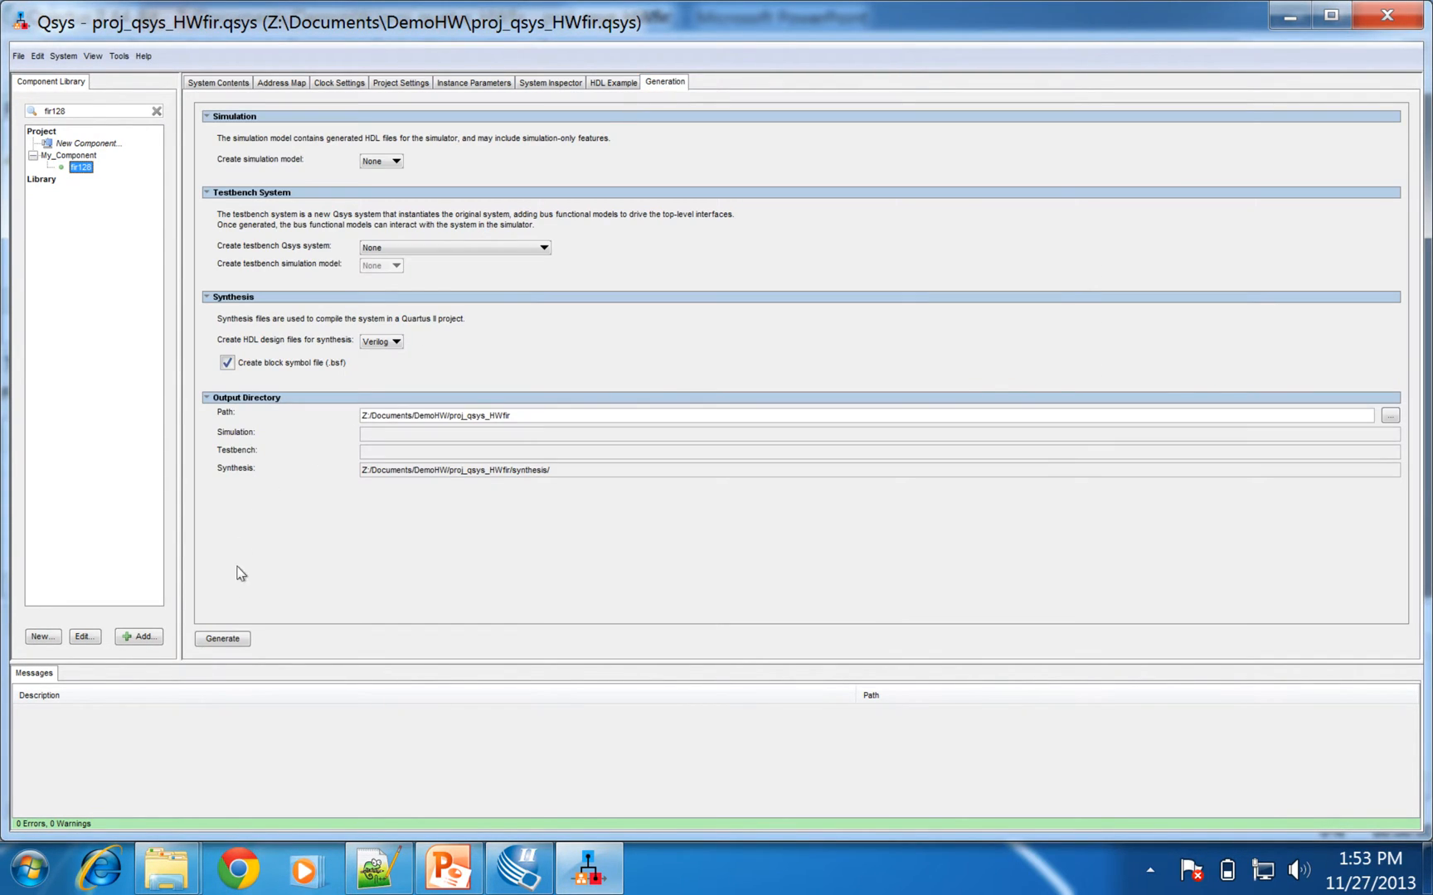
click(233, 639)
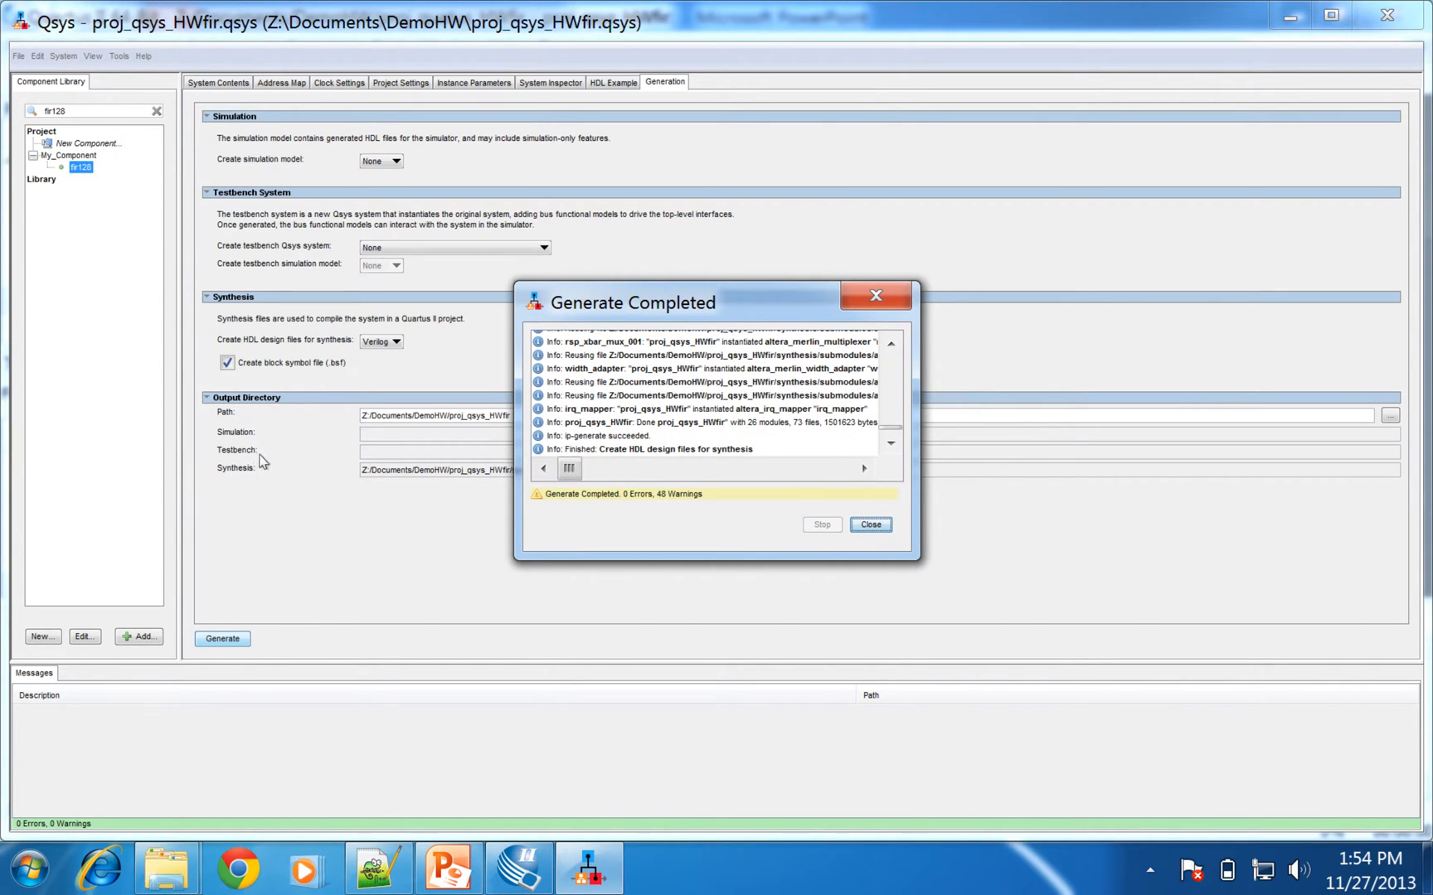
click(871, 524)
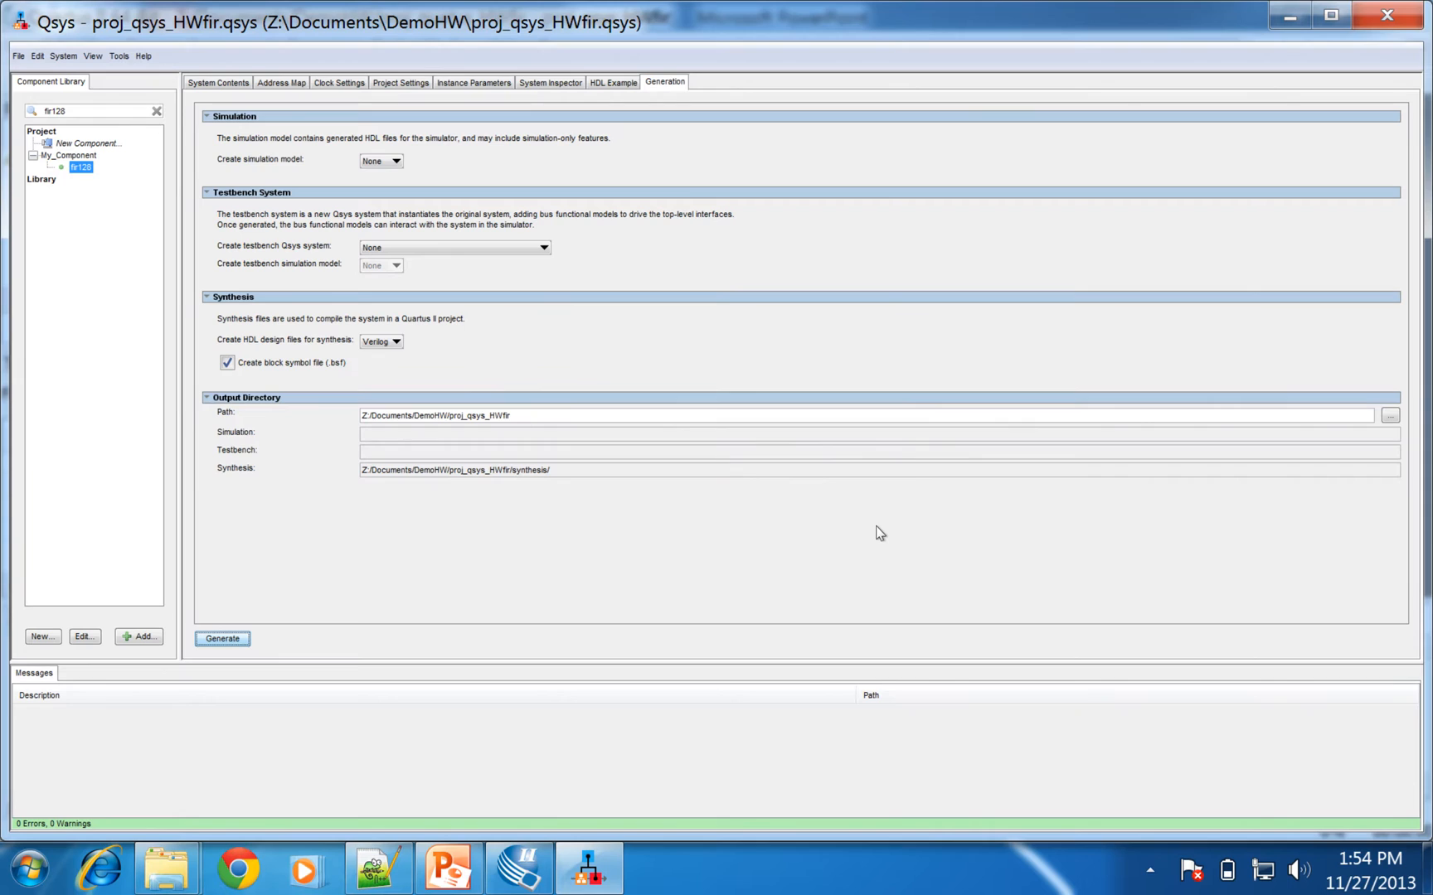
Switch to Quartus II and browse to the proj_qsys_HWfir/synthesis folder from the project's file settings
click(1293, 21)
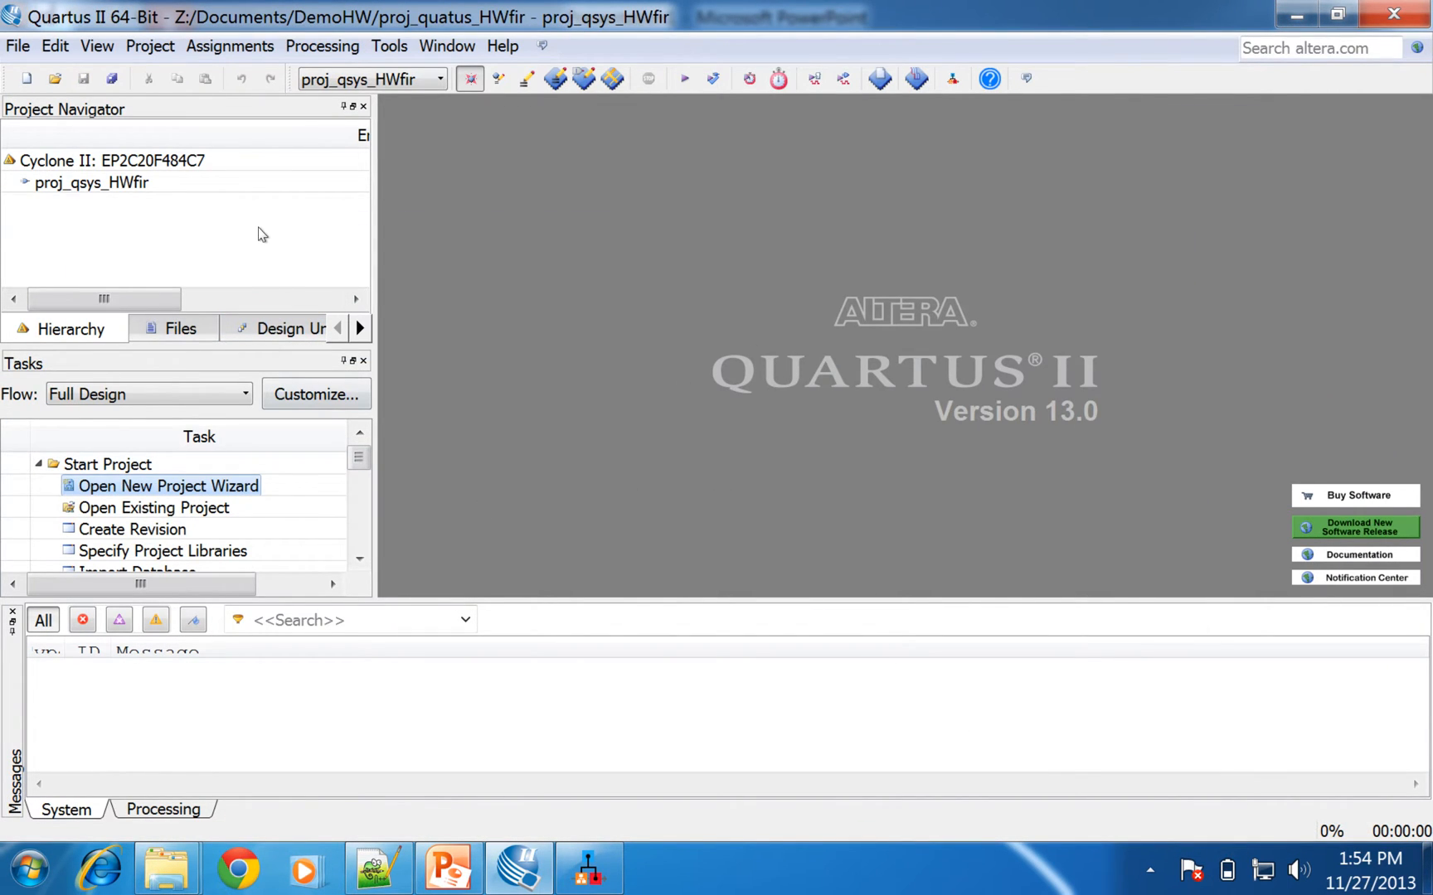
click(176, 330)
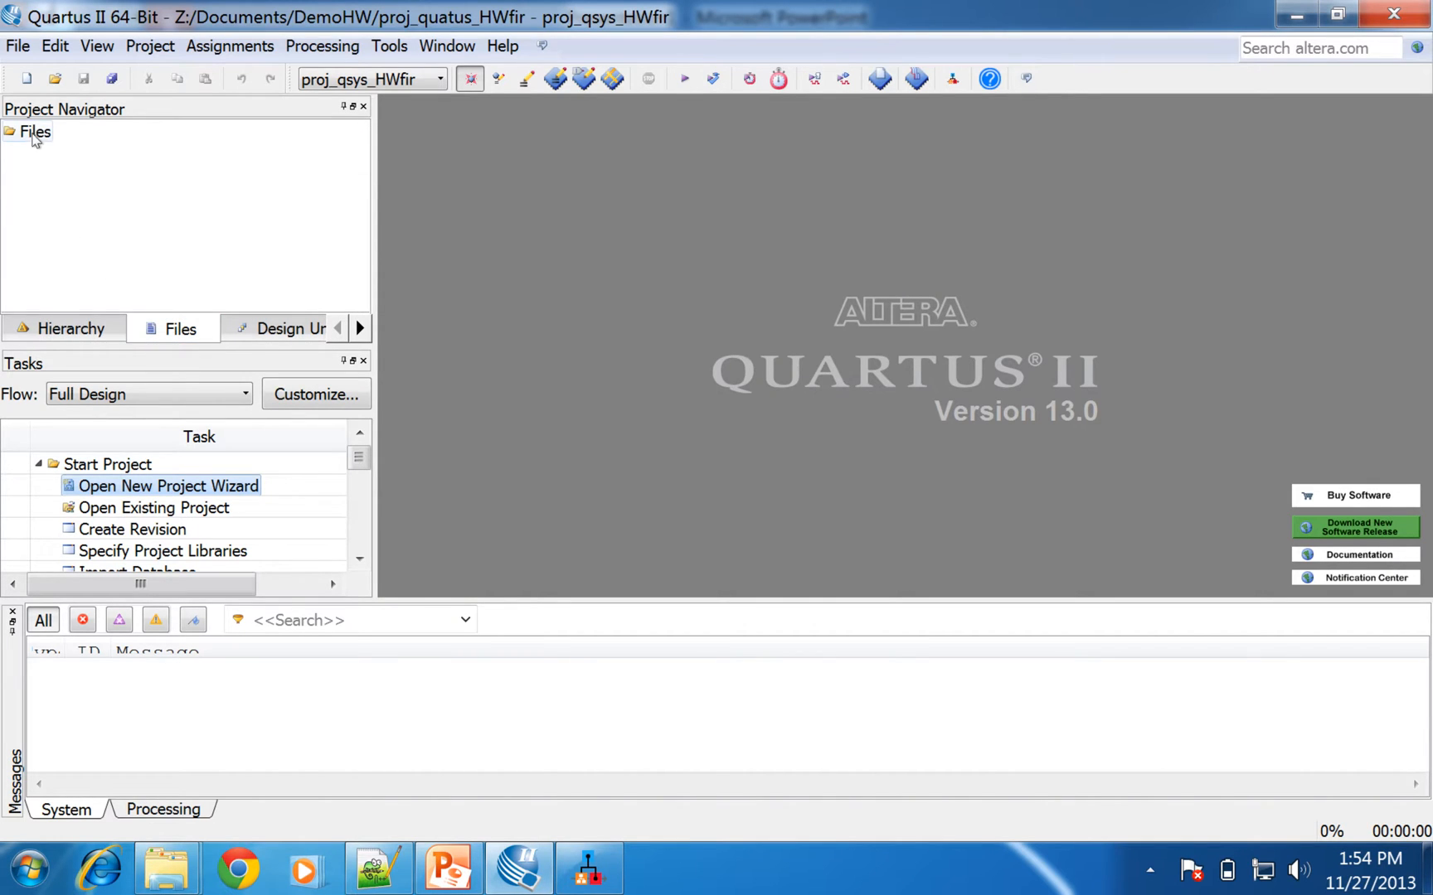
right_click(33, 136)
click(66, 146)
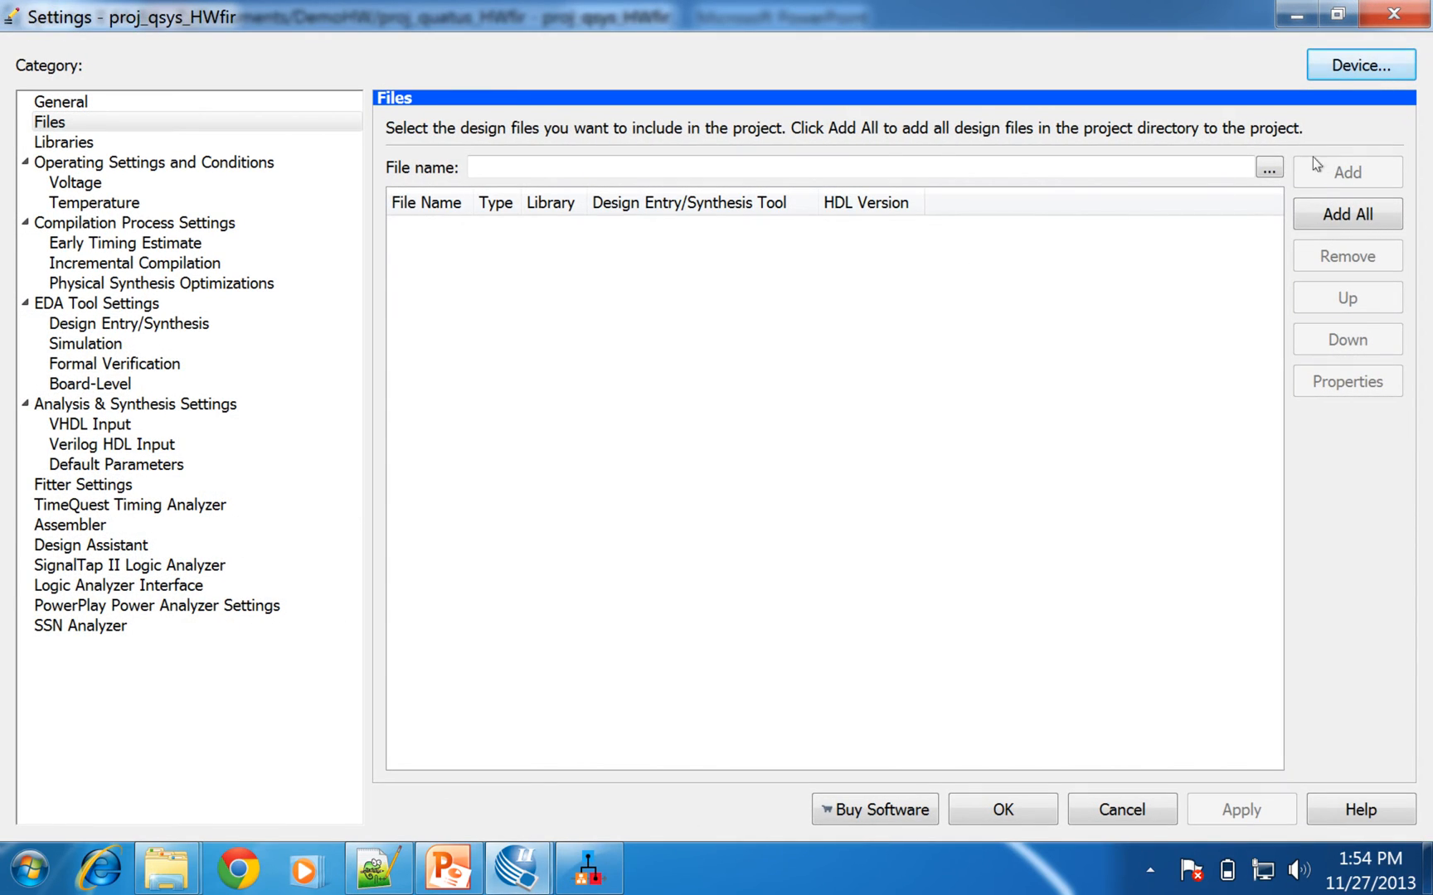
click(1269, 168)
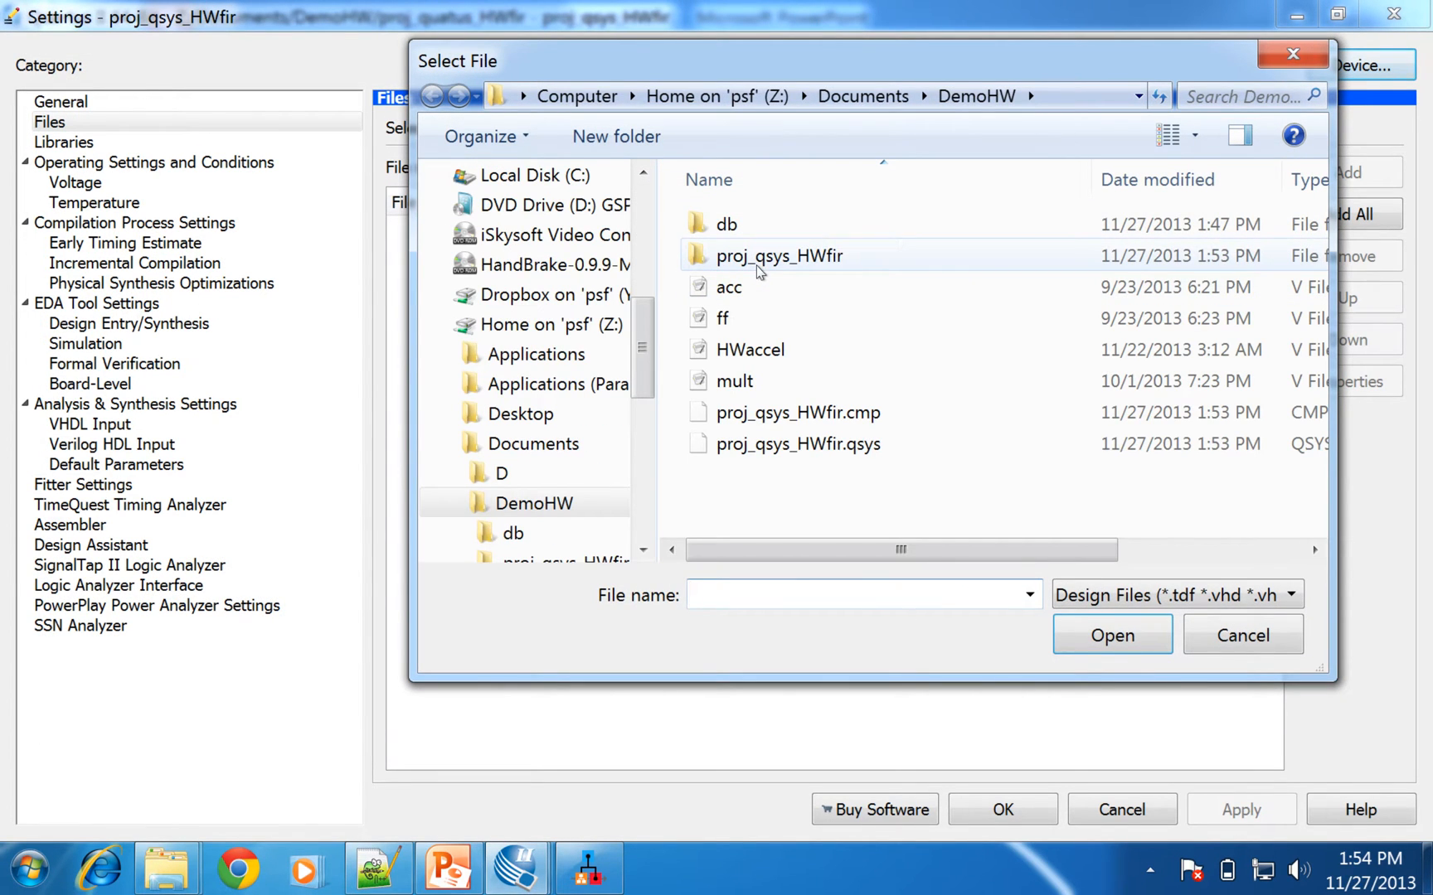
double_click(750, 258)
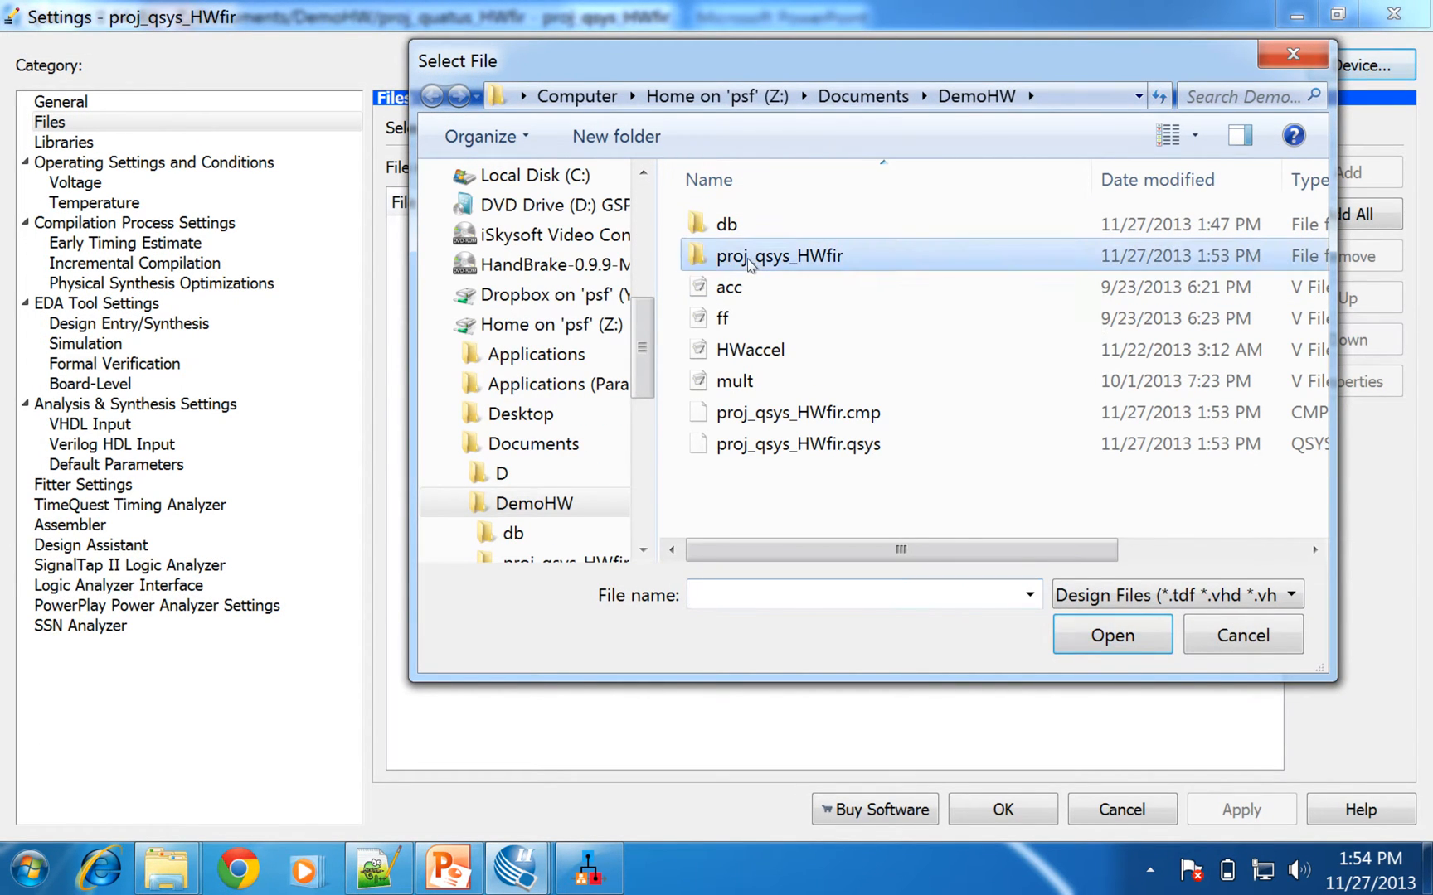
double_click(749, 227)
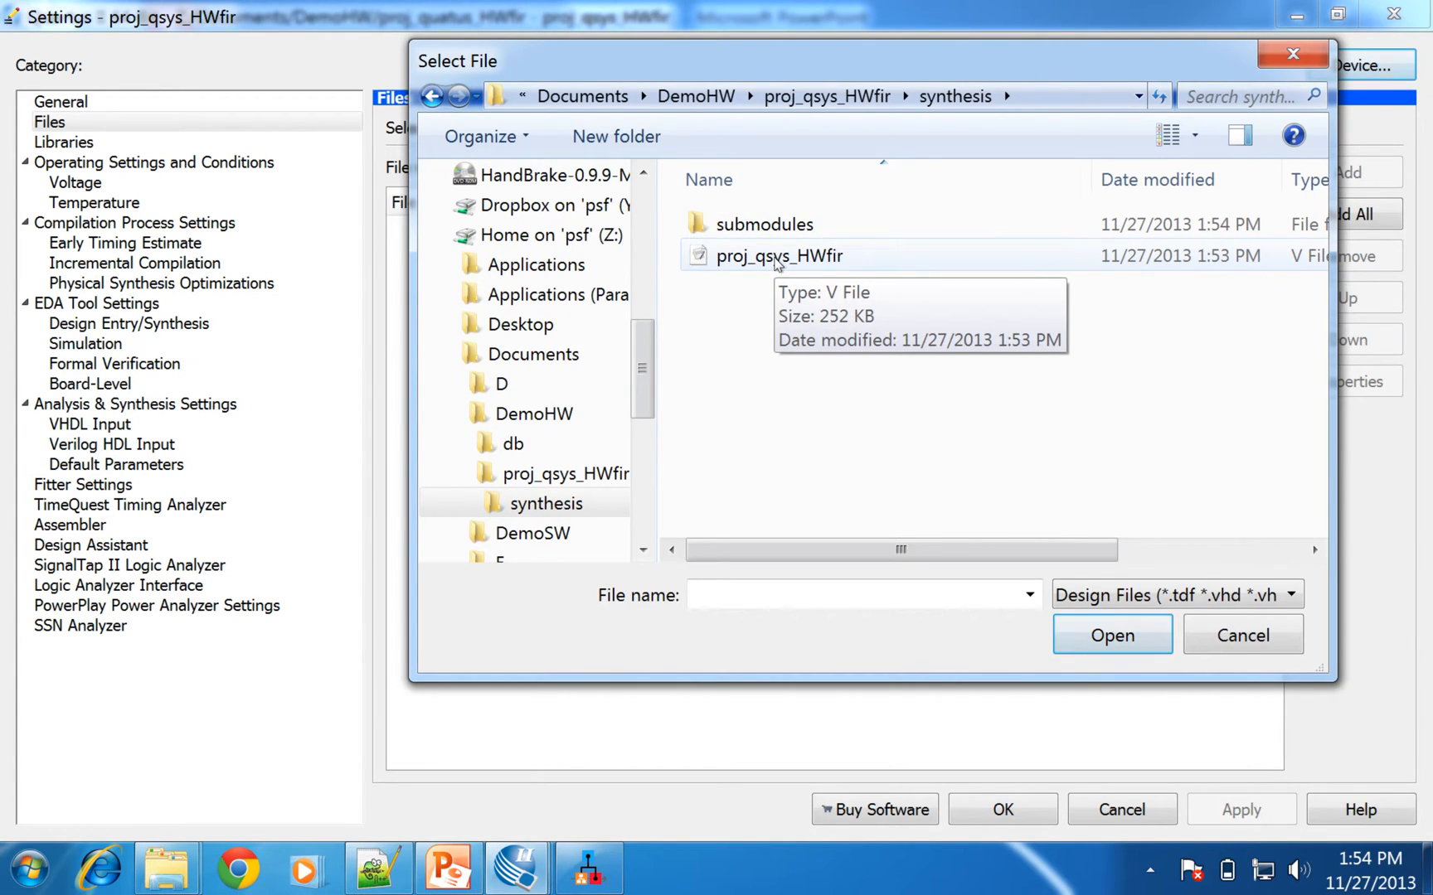
double_click(761, 228)
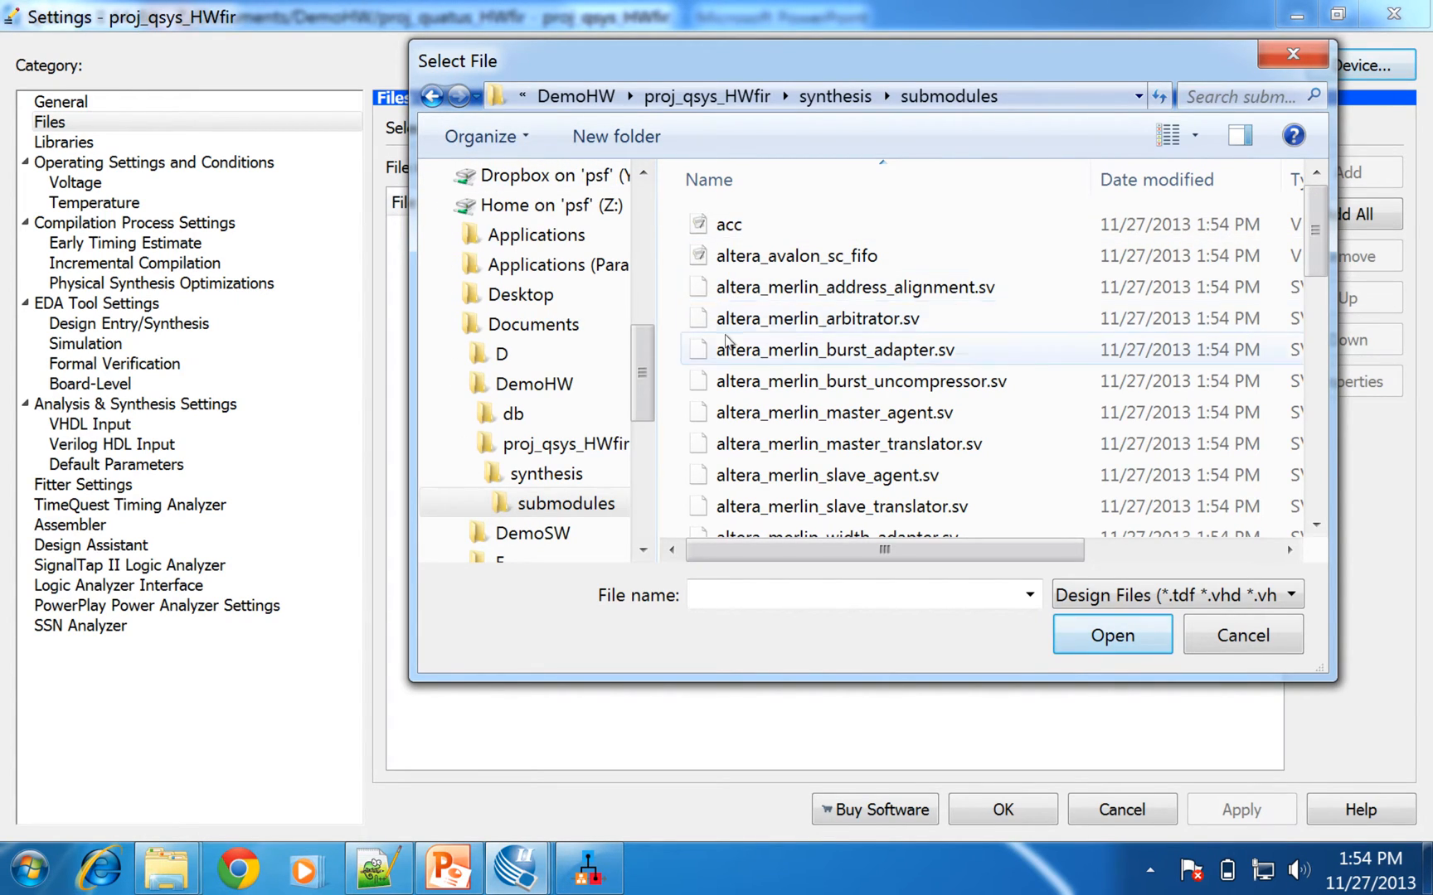
click(430, 97)
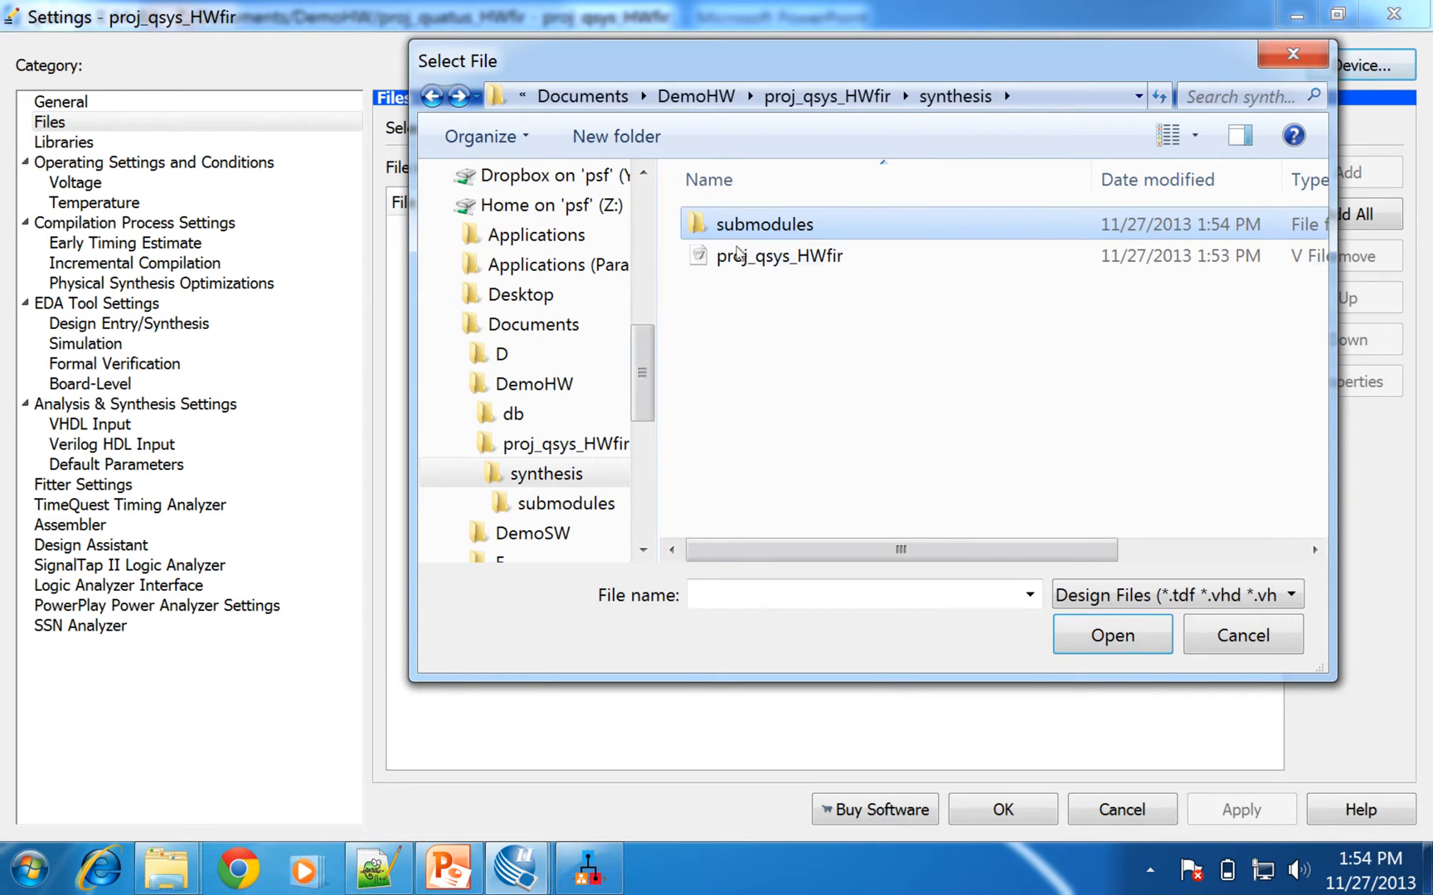
click(1131, 640)
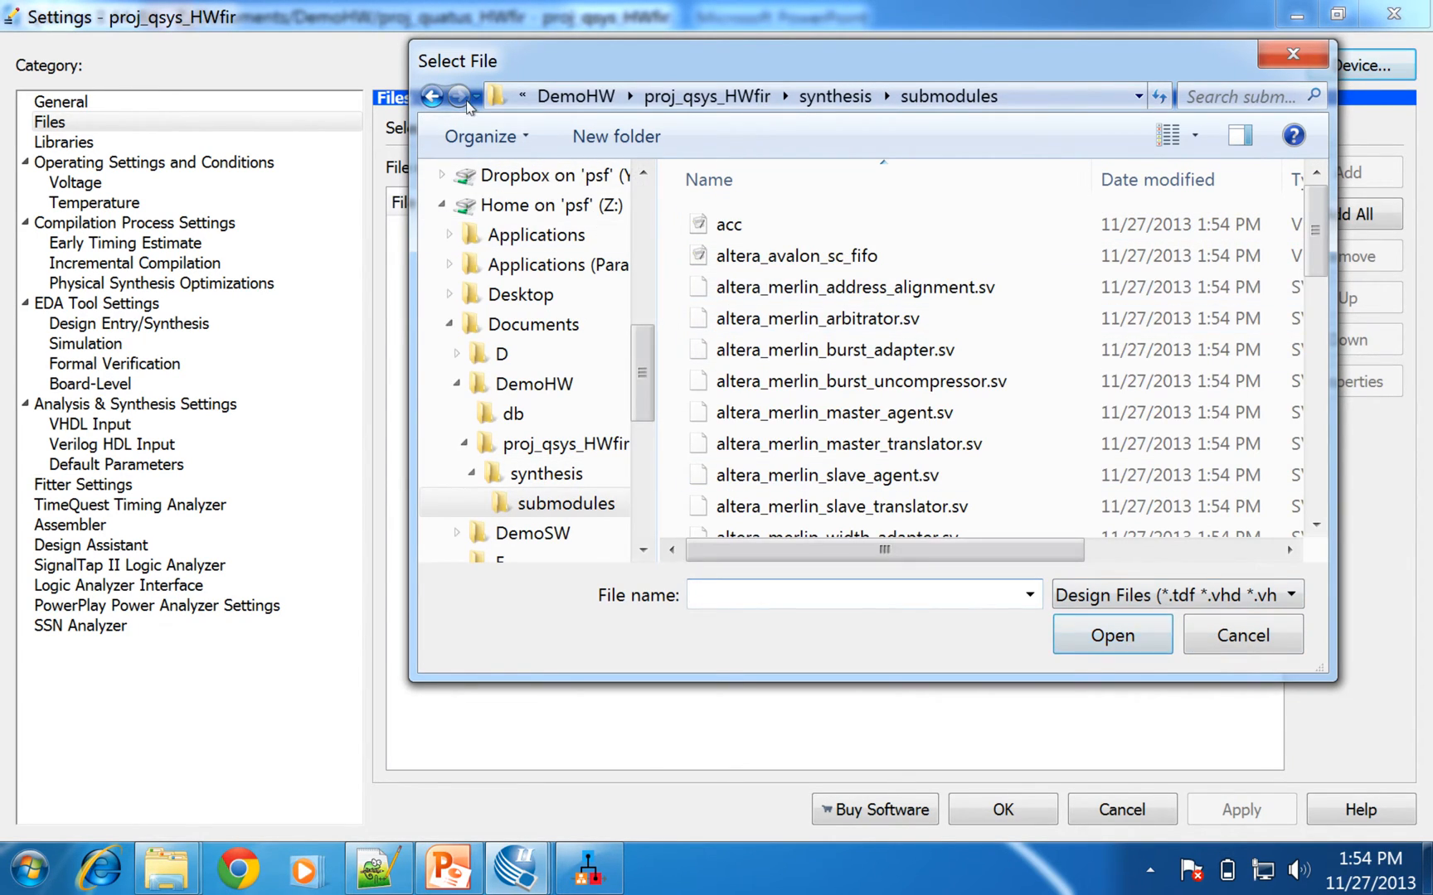
click(431, 98)
Filter for IP Variation Files, add proj_qsys_HWfir.qip from the synthesis folder to the project and apply the settings
click(1177, 595)
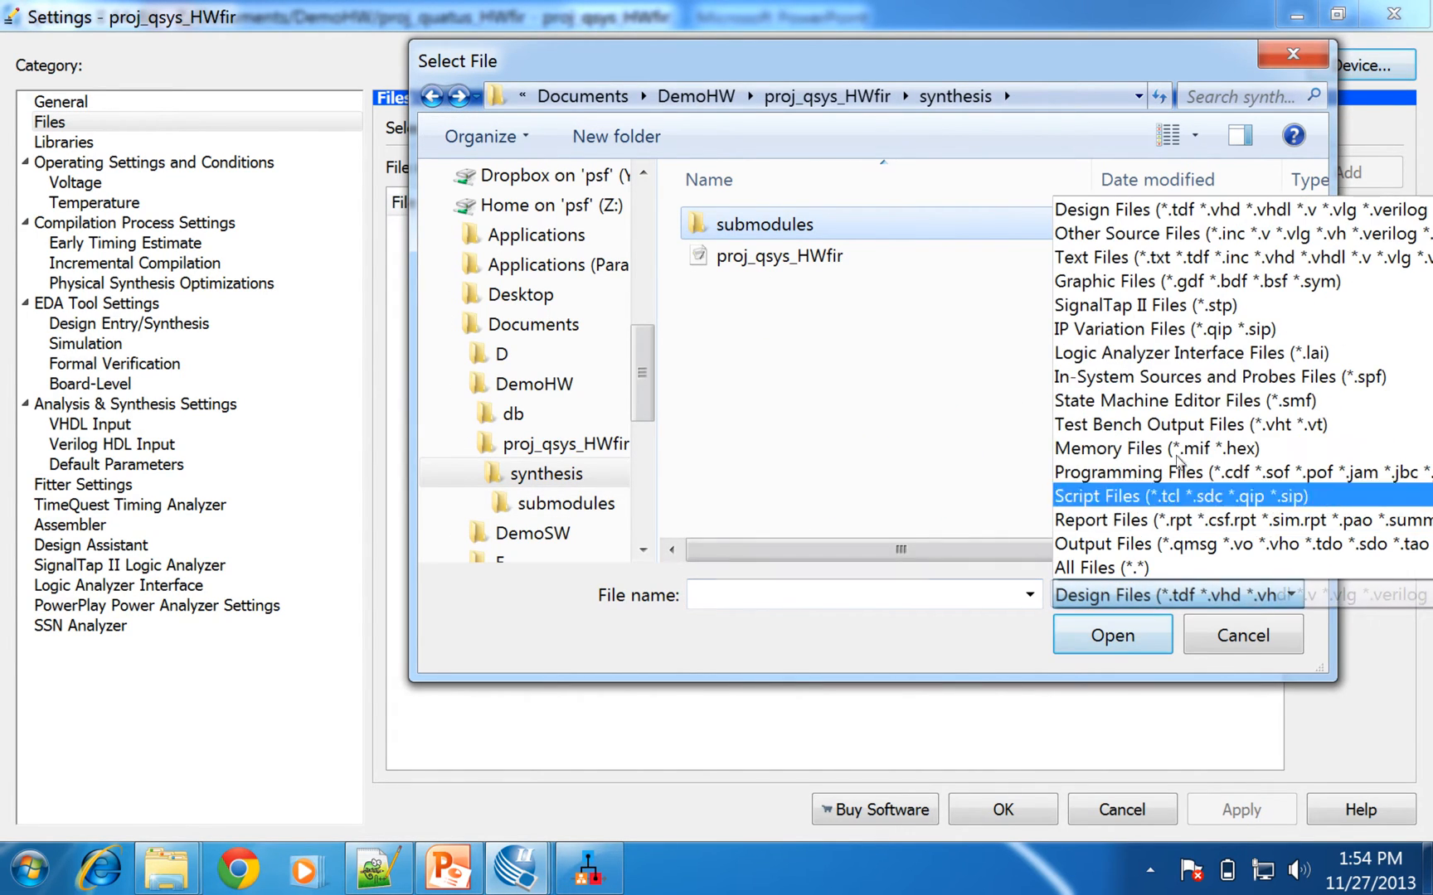
click(1177, 329)
double_click(839, 258)
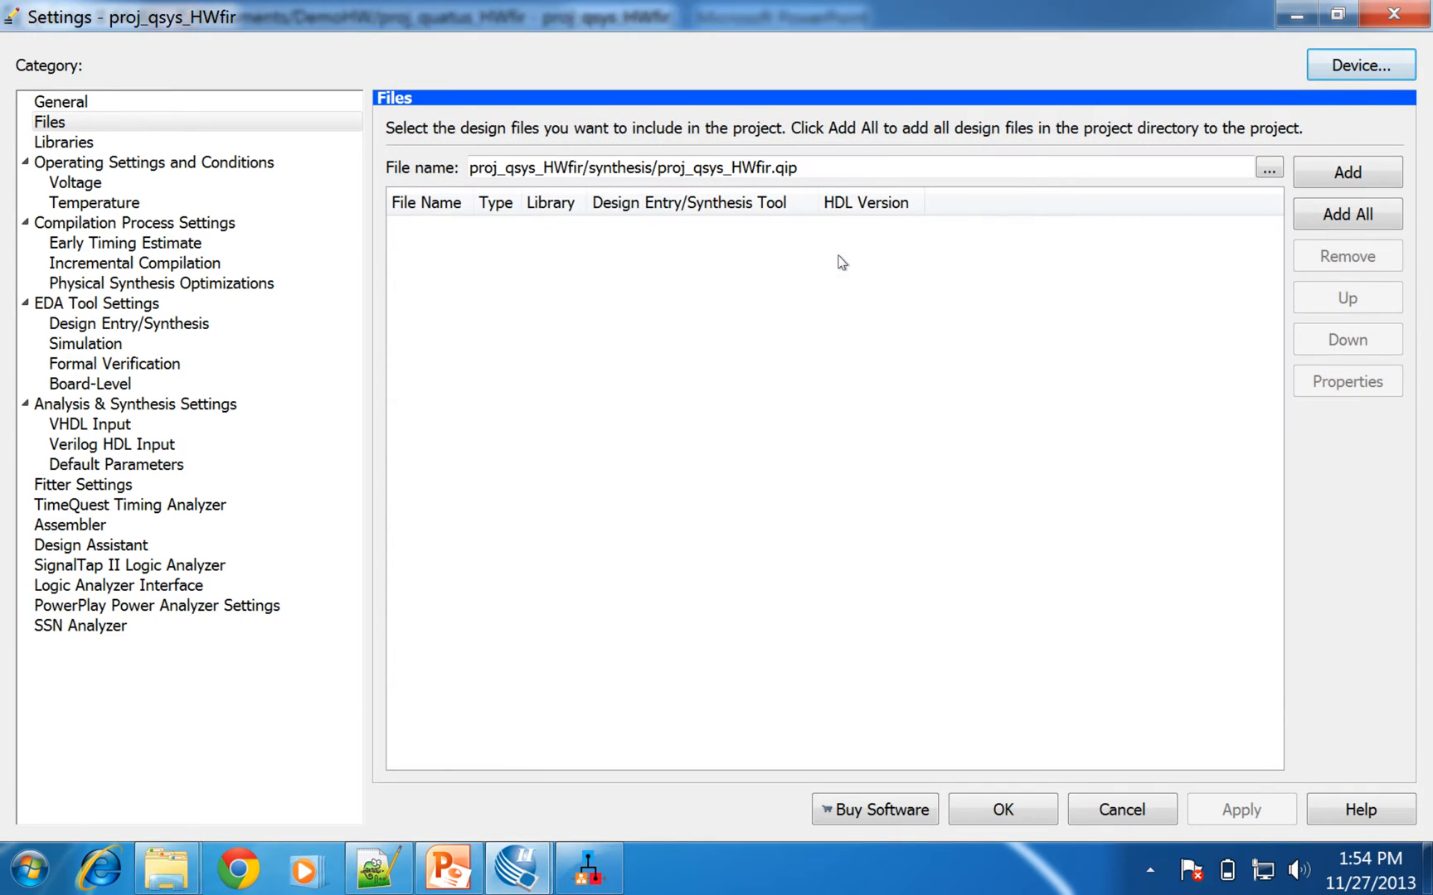
click(1347, 172)
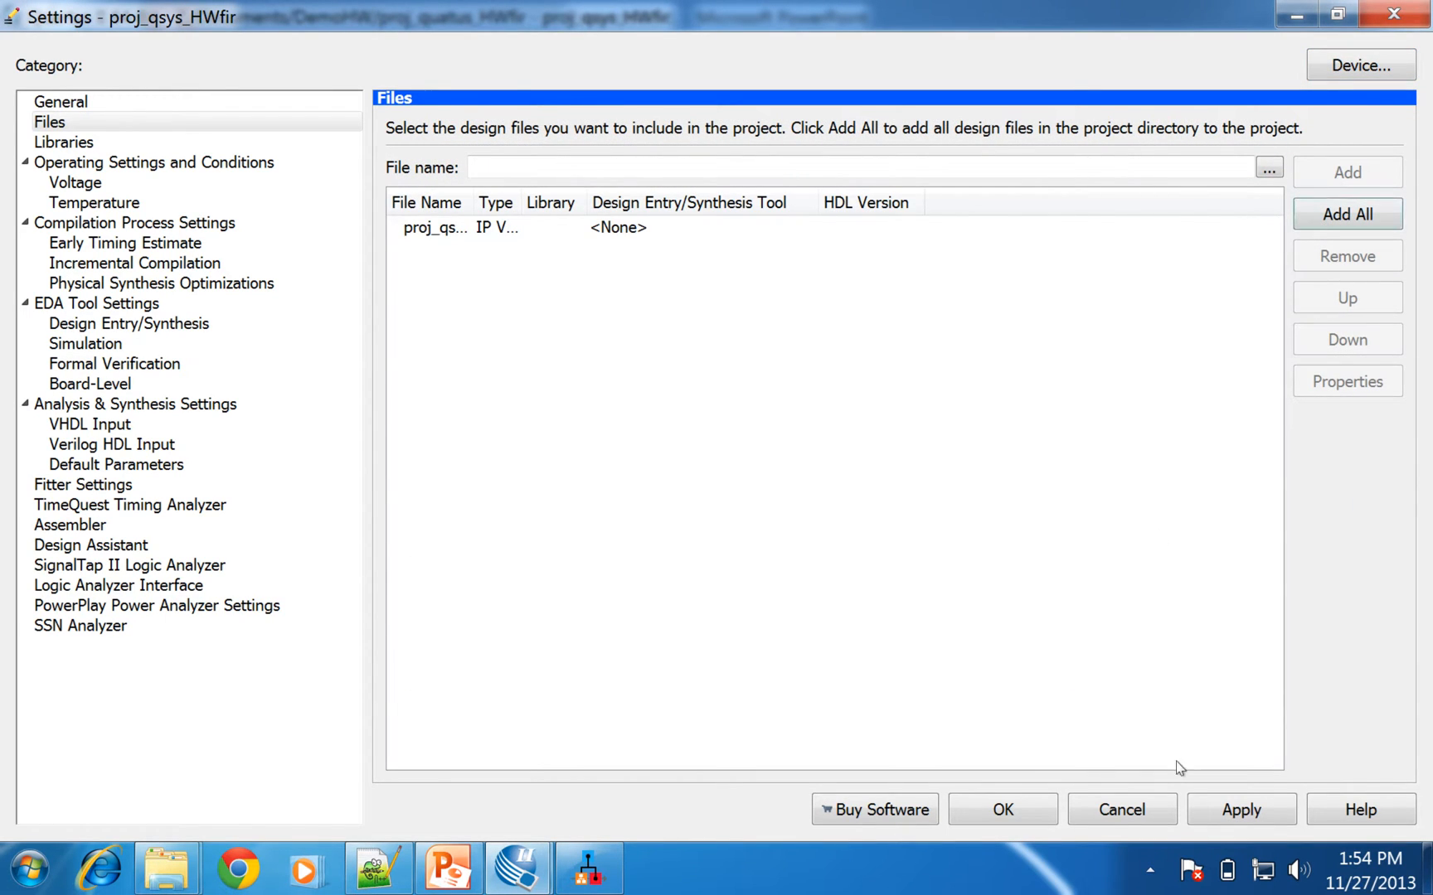
click(1232, 808)
click(1015, 807)
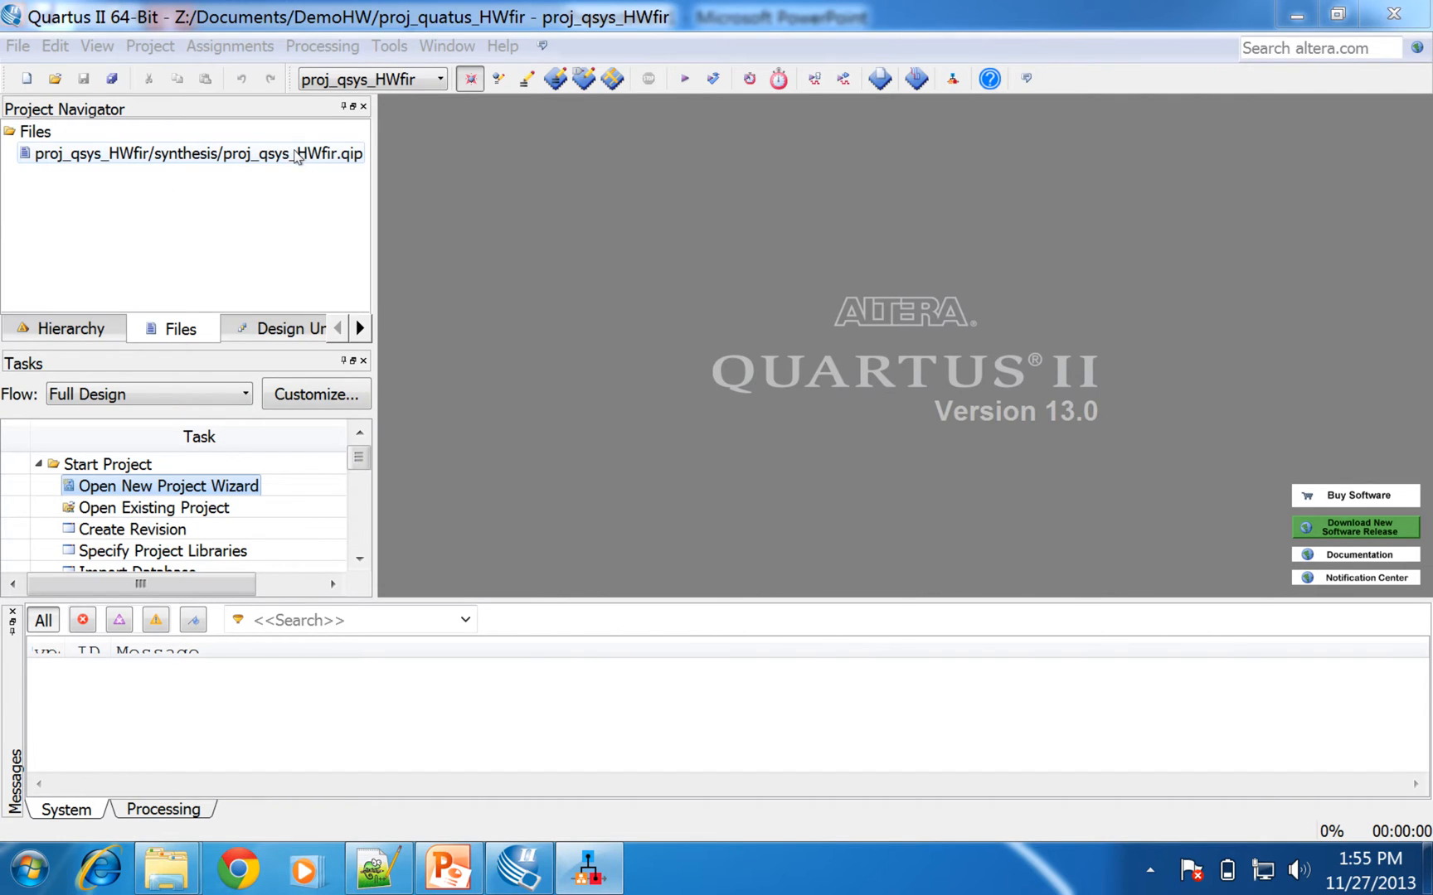
Create two new rows in the Assignment Editor, both with clk_clk as the To node
click(230, 45)
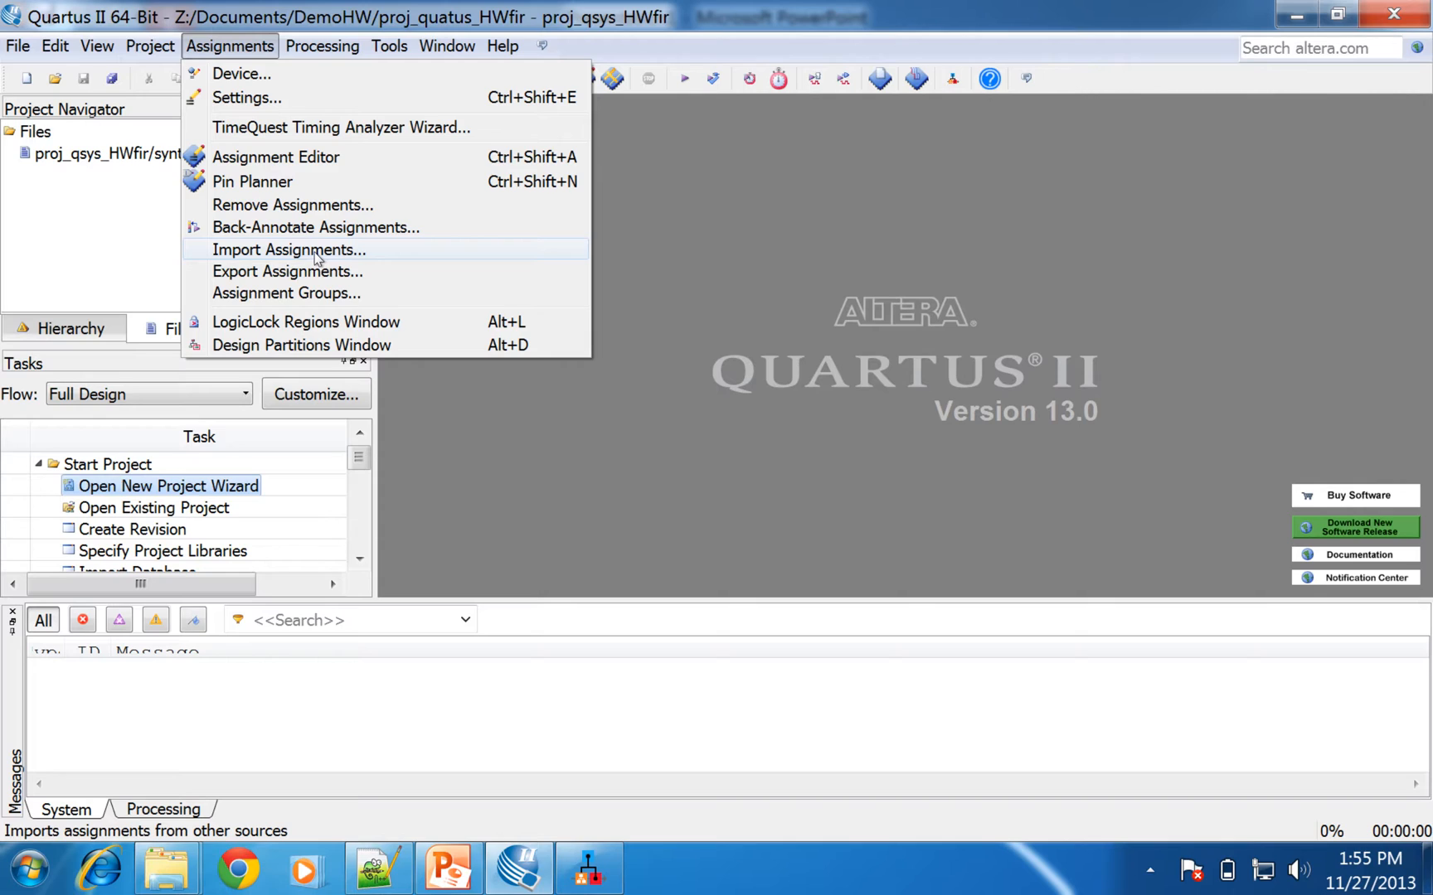
click(279, 157)
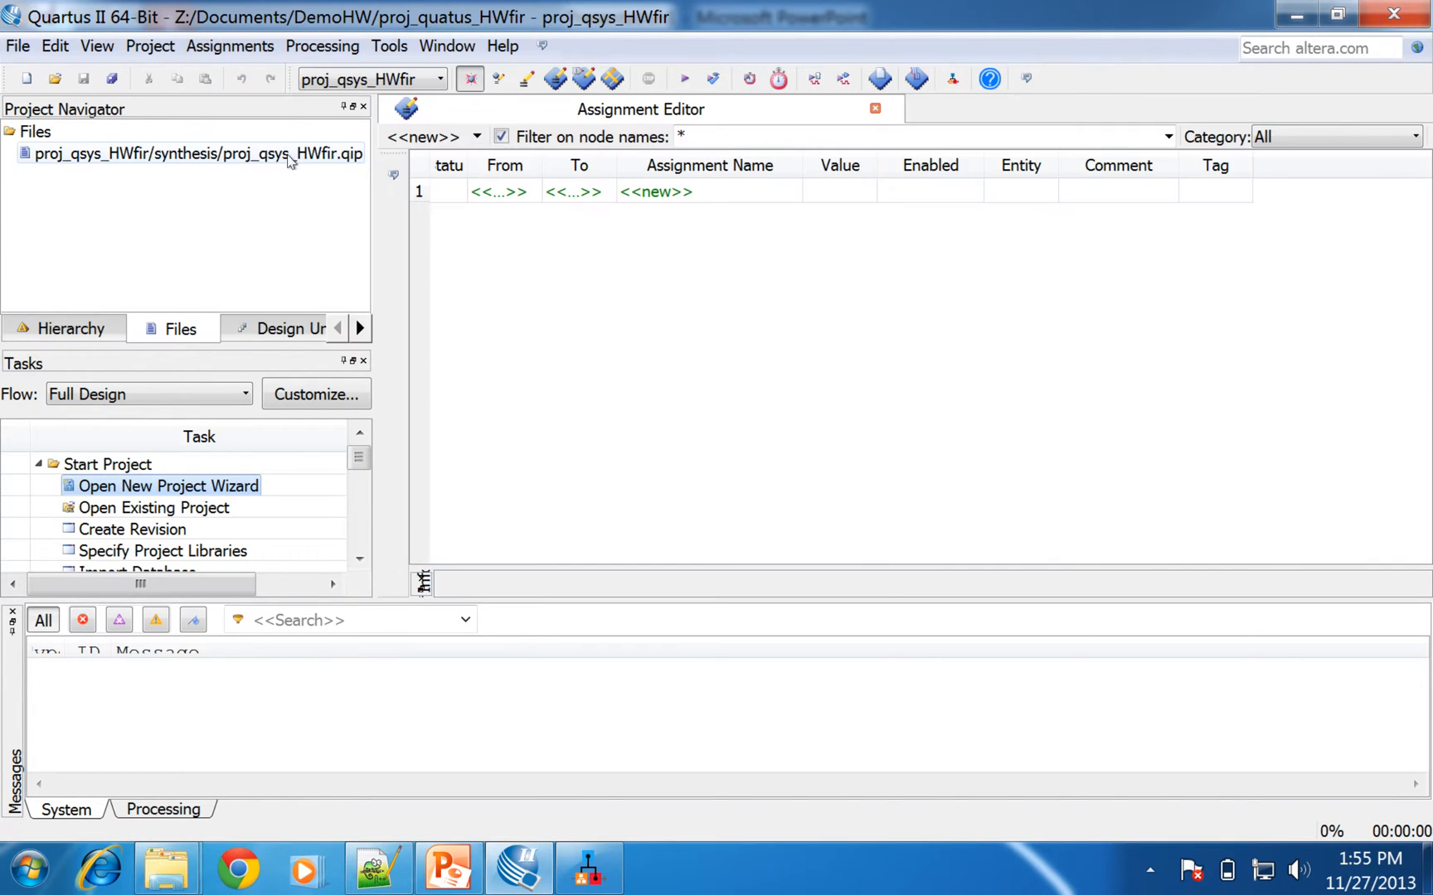
click(576, 193)
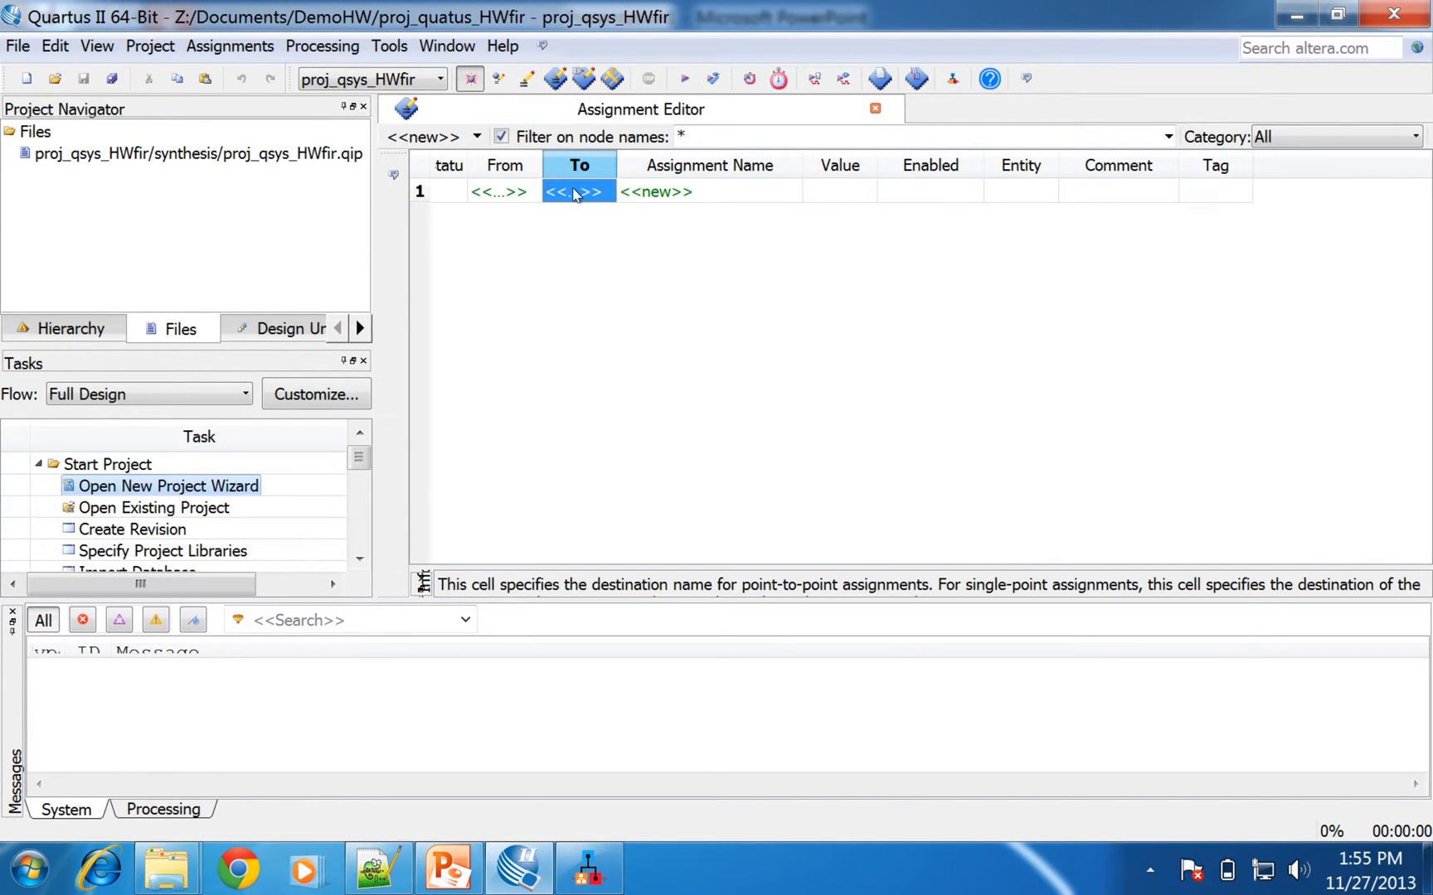
text(clk_clk)
click(648, 315)
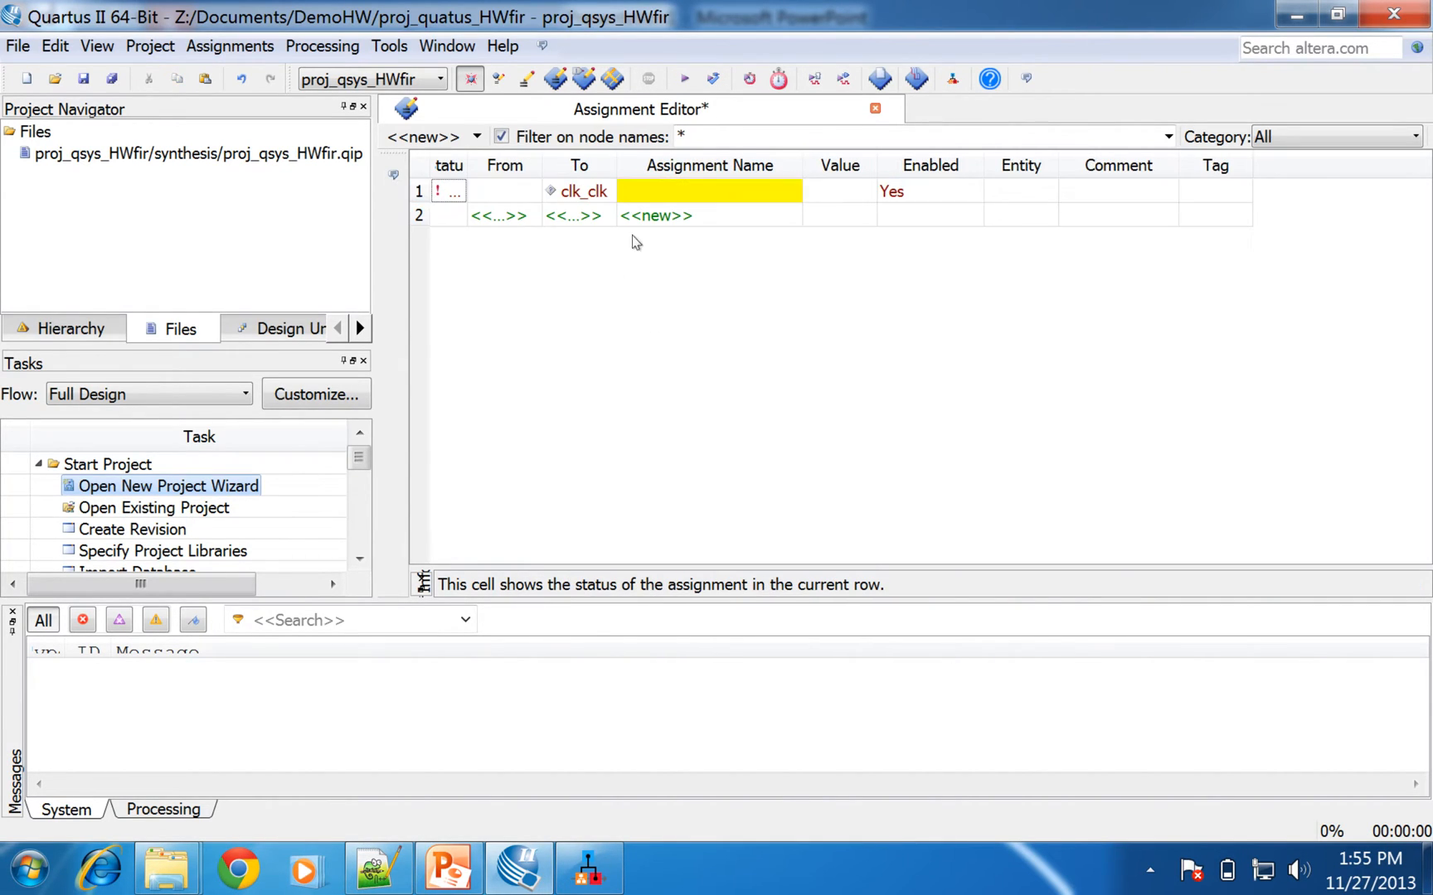
click(592, 220)
text(clk_clk)
click(740, 288)
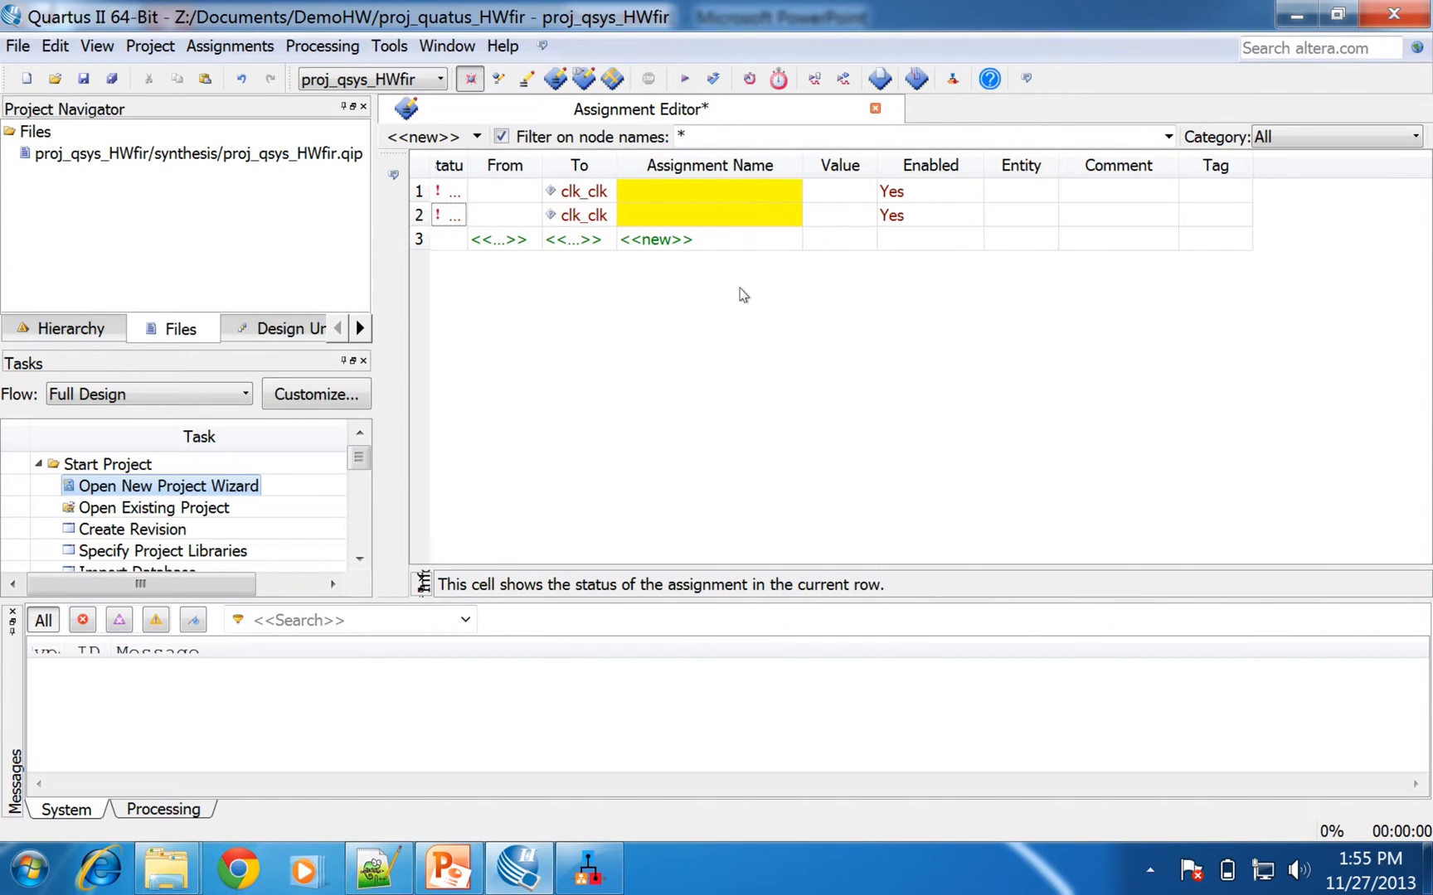
Set the assignment name to Location for the first clk_clk row and to I/O Standard for the second
click(742, 200)
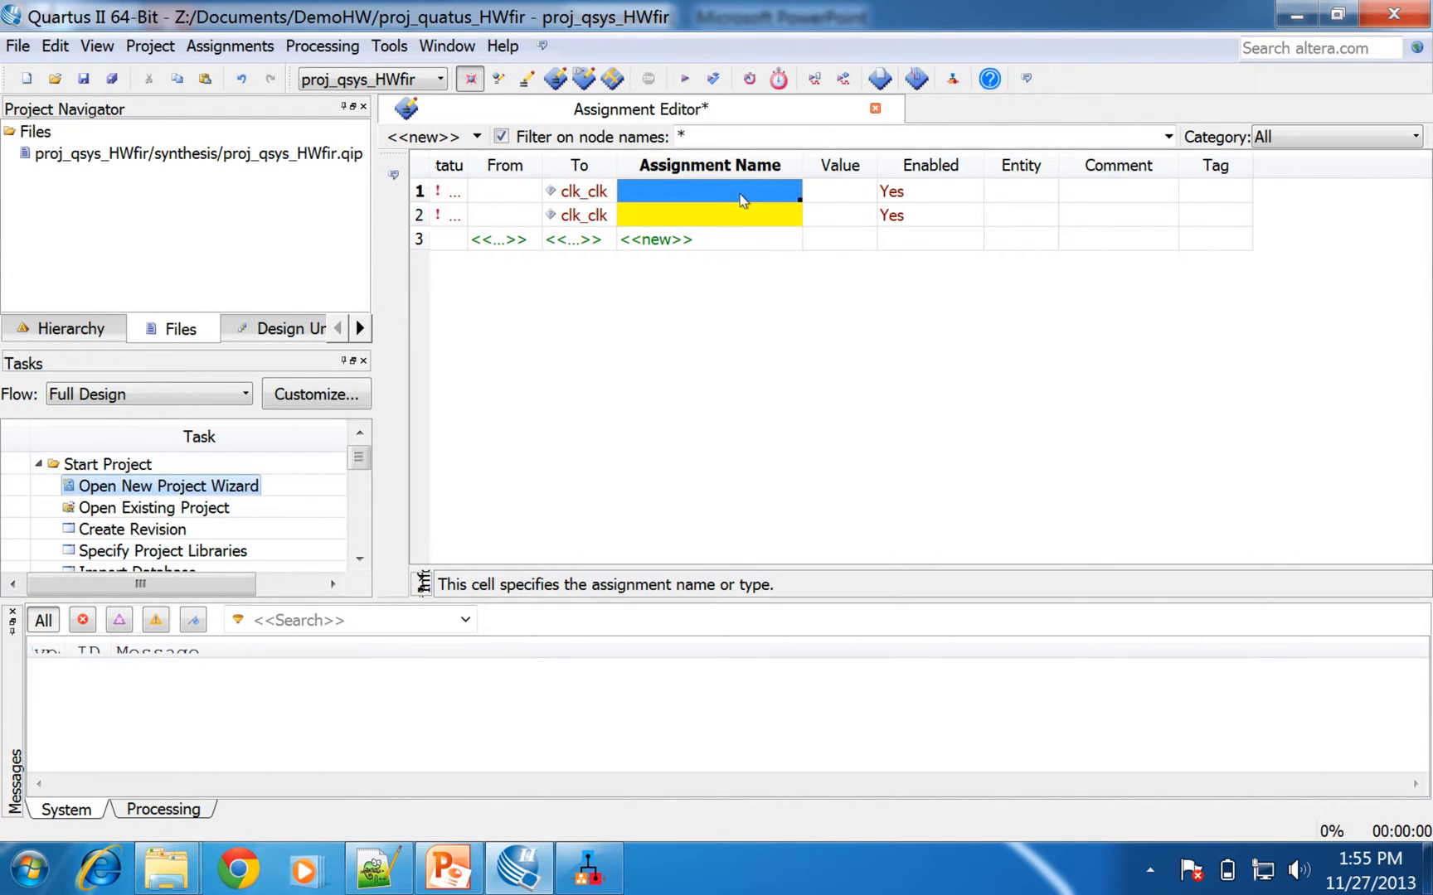
text(L)
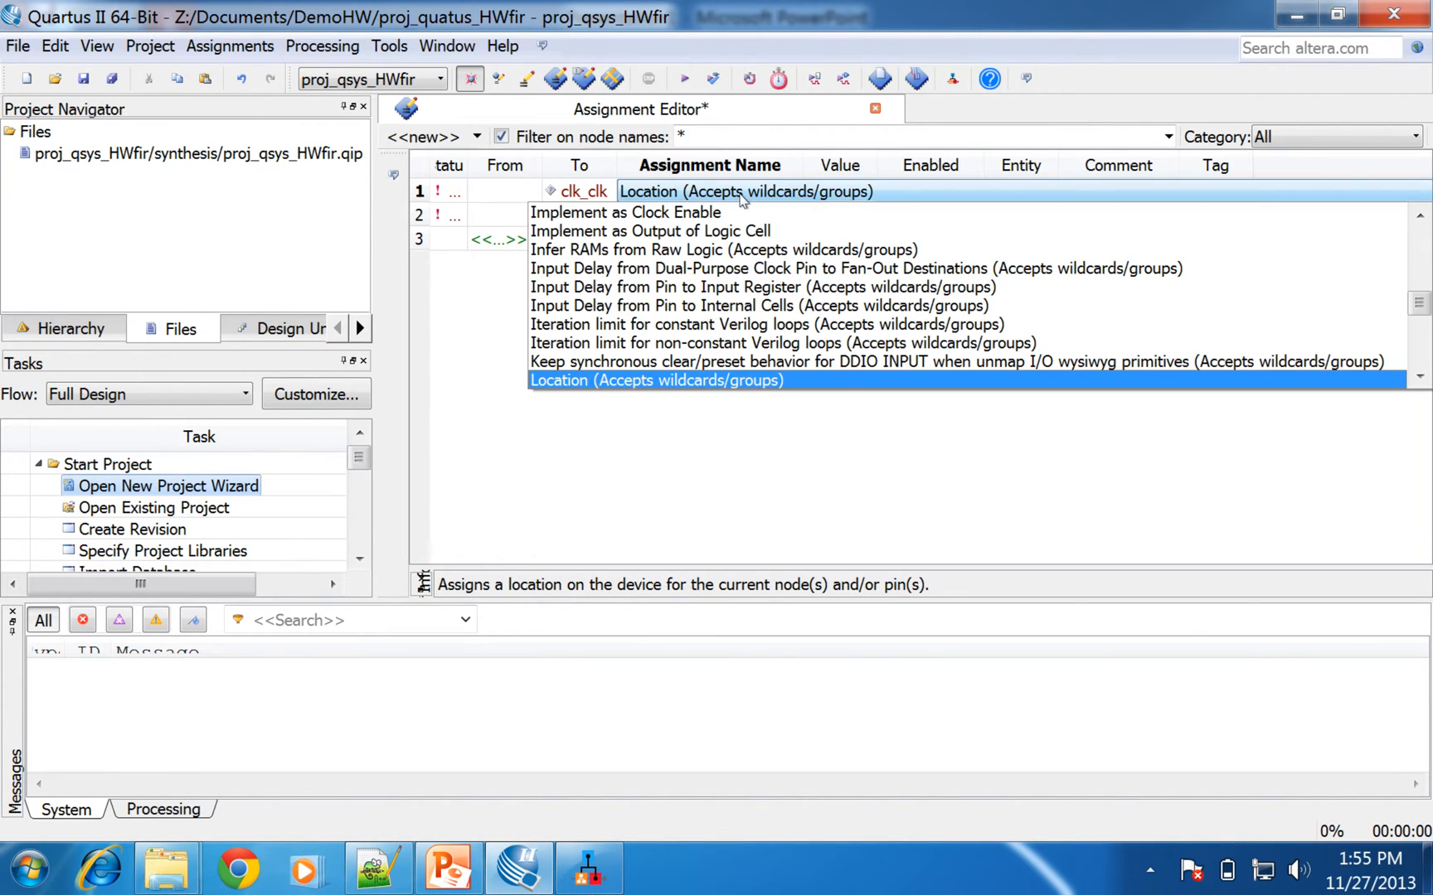
key(Return)
double_click(672, 223)
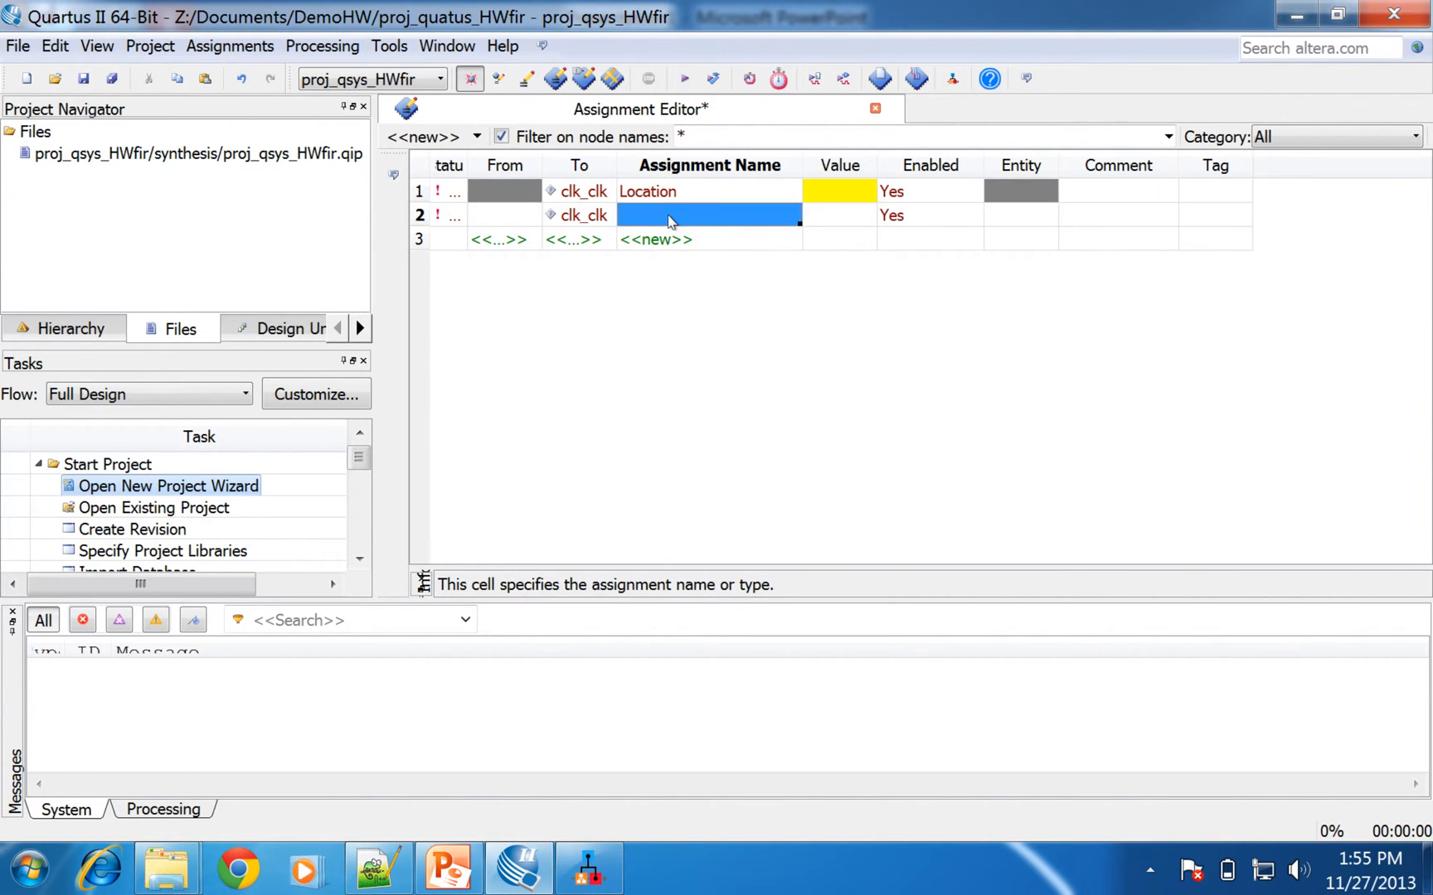
key(i)
key(i)
key(Return)
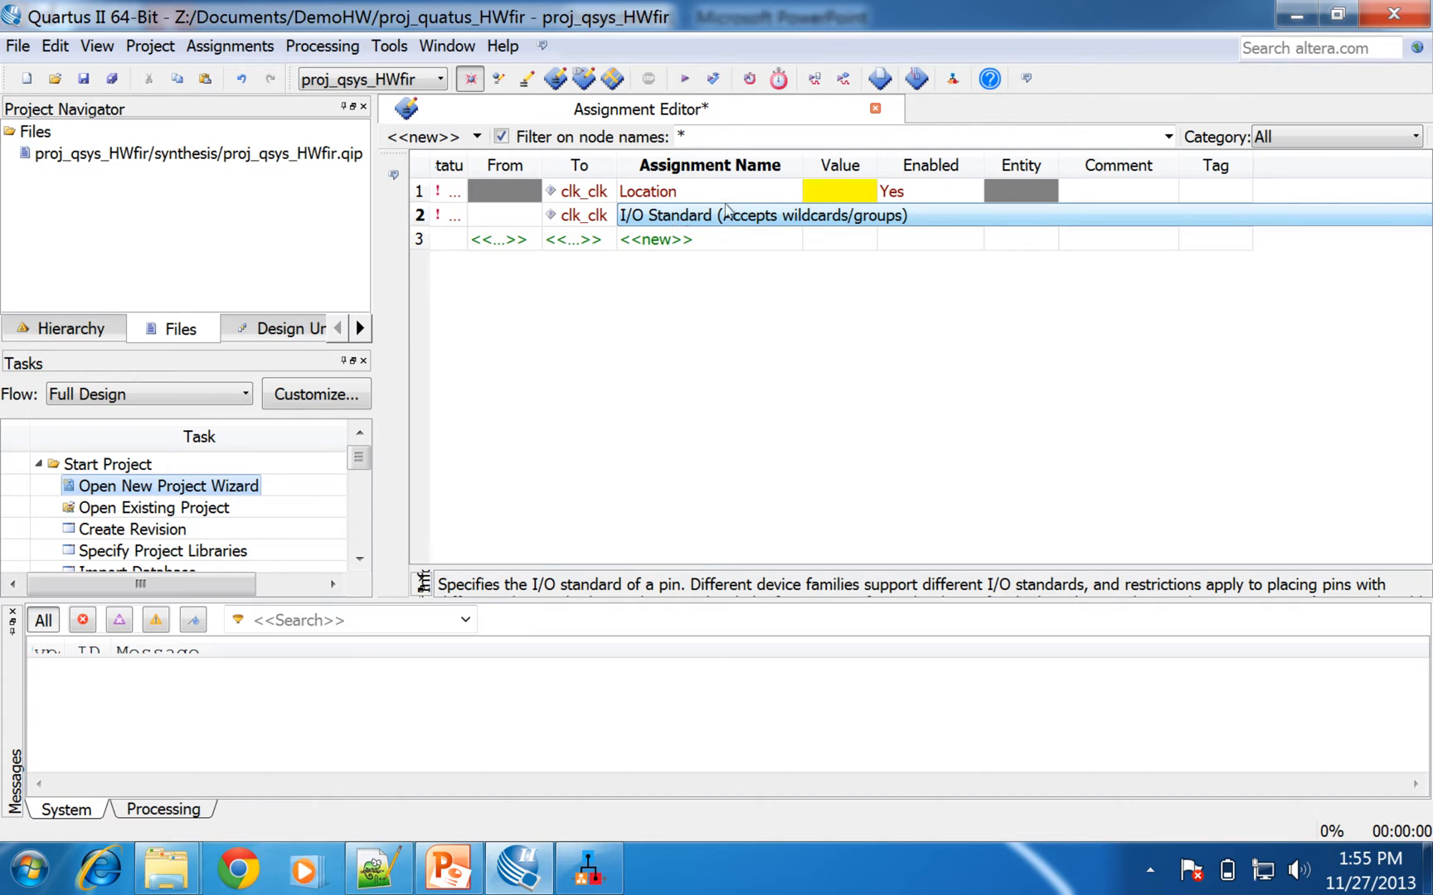
Set the value of the clk_clk Location assignment to PIN_L1
click(857, 193)
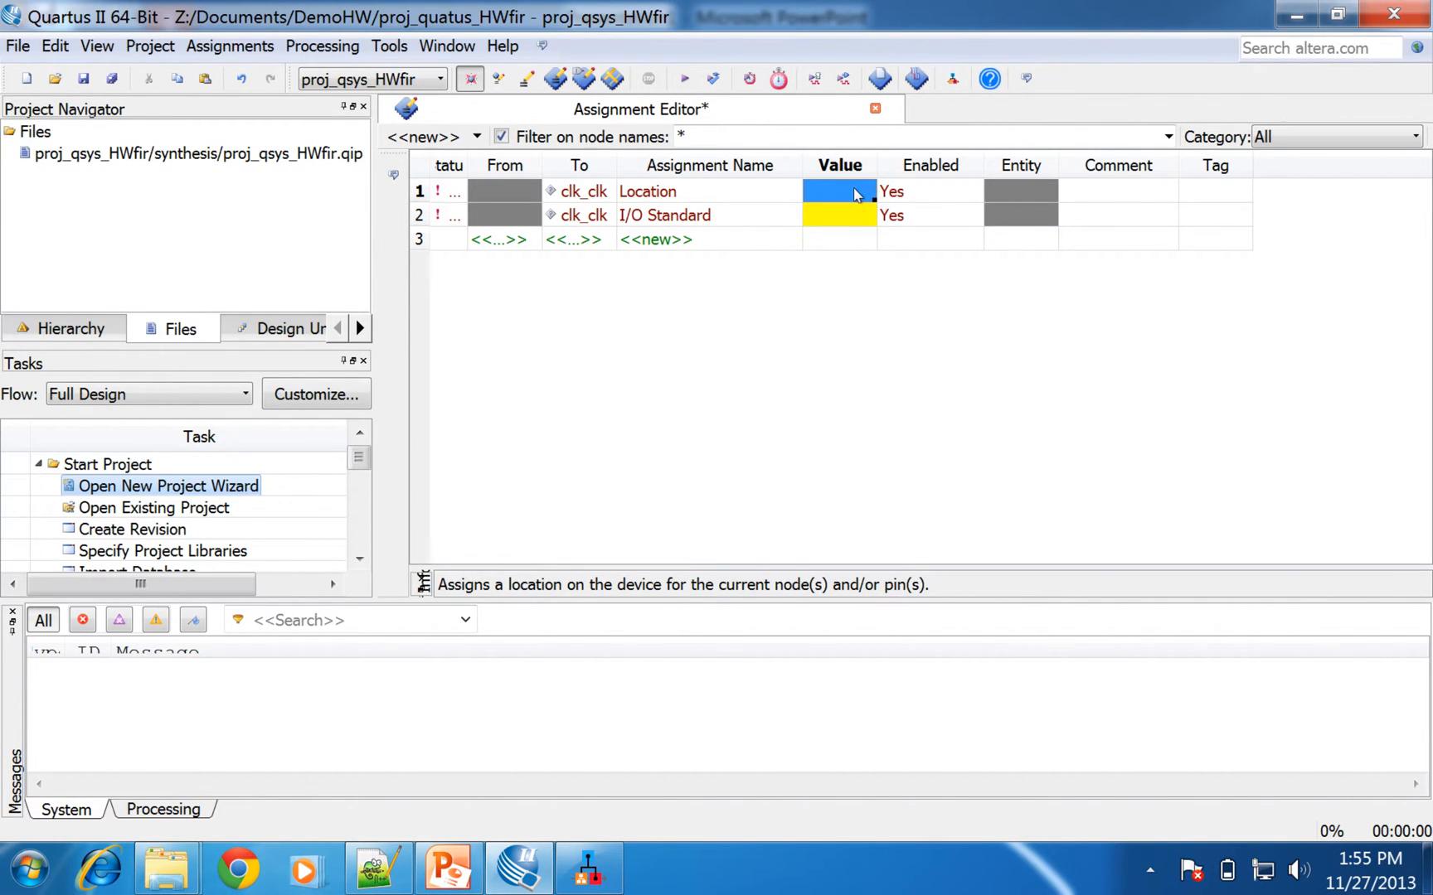
text(pin_)
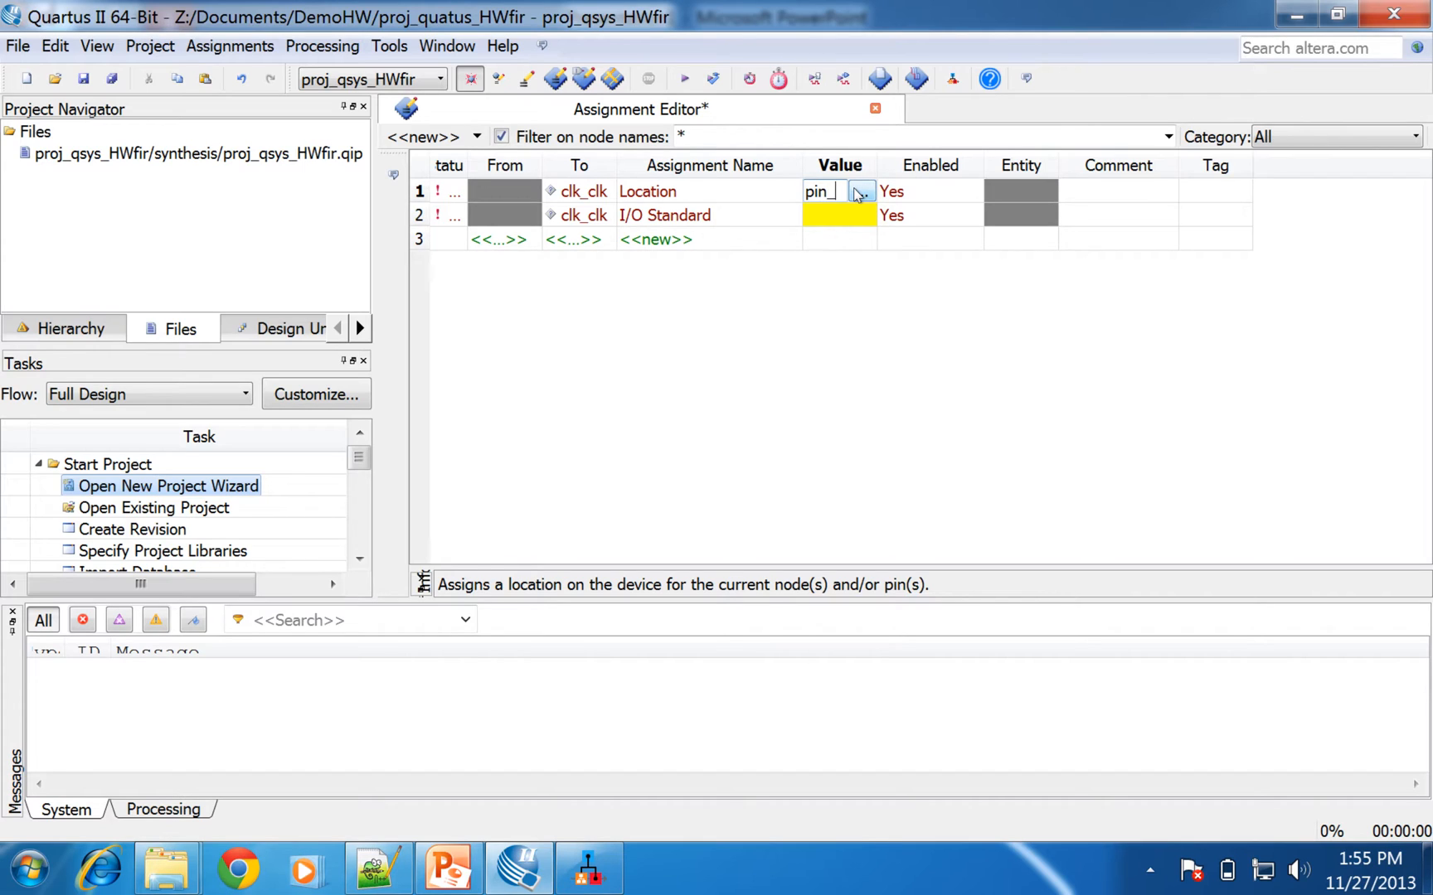
text(l1)
key(Return)
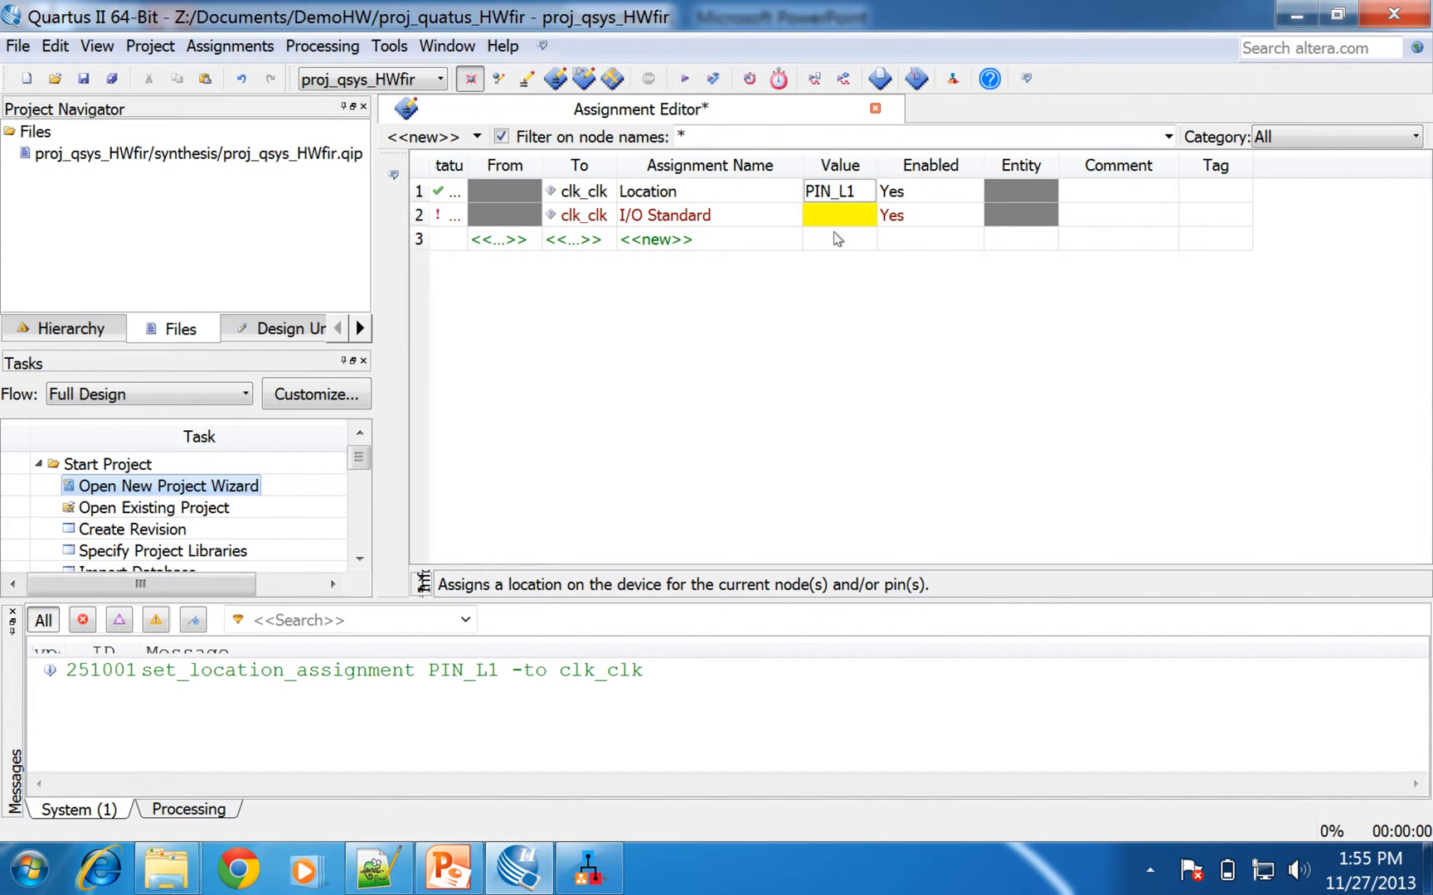
Set the clk_clk I/O Standard value to 3.3-V LVTTL, widen the Value column to fit, and save the assignments
click(833, 217)
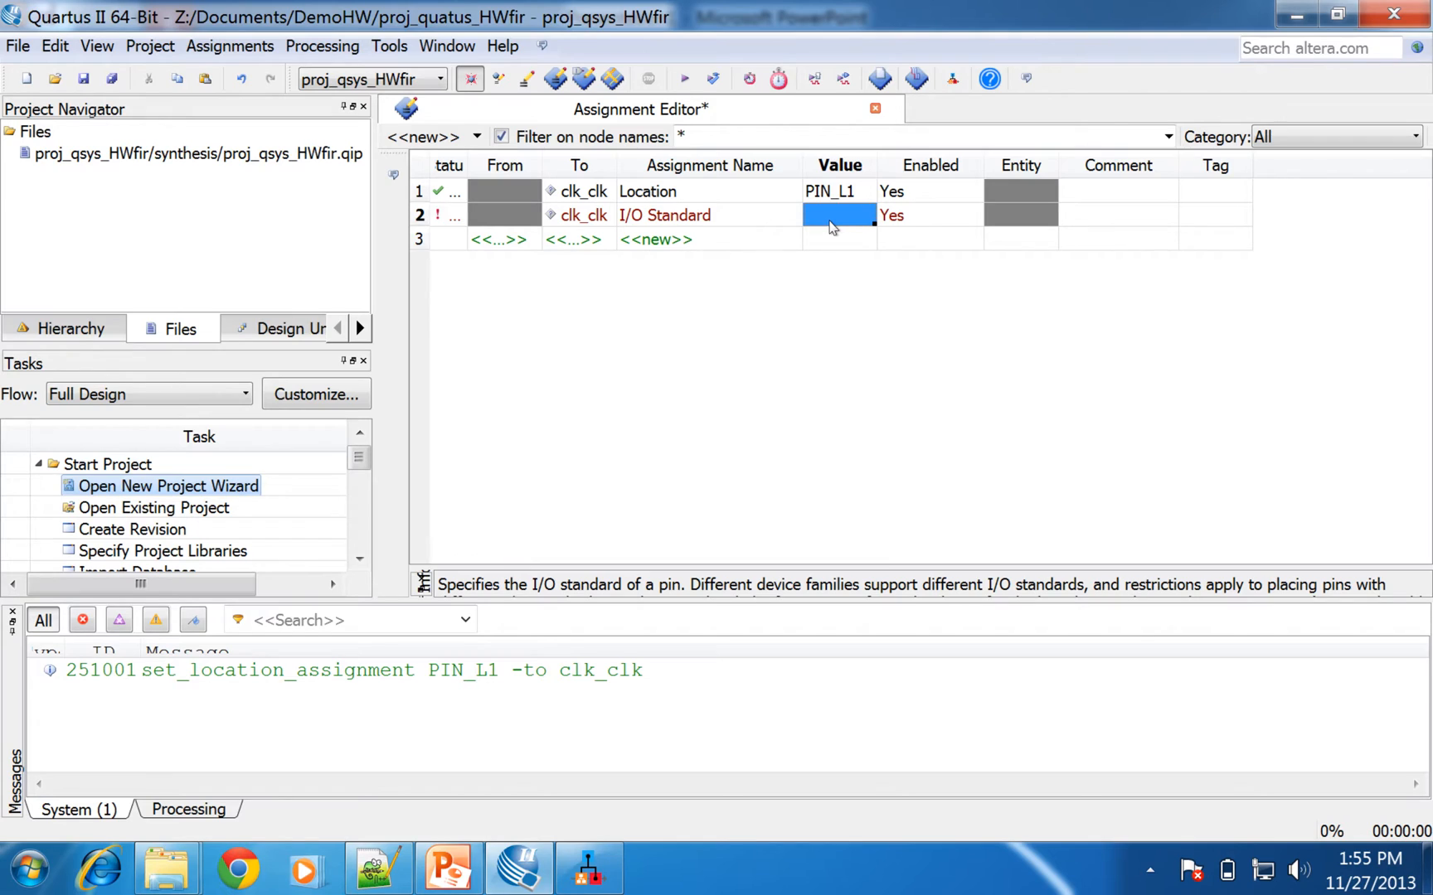
click(831, 223)
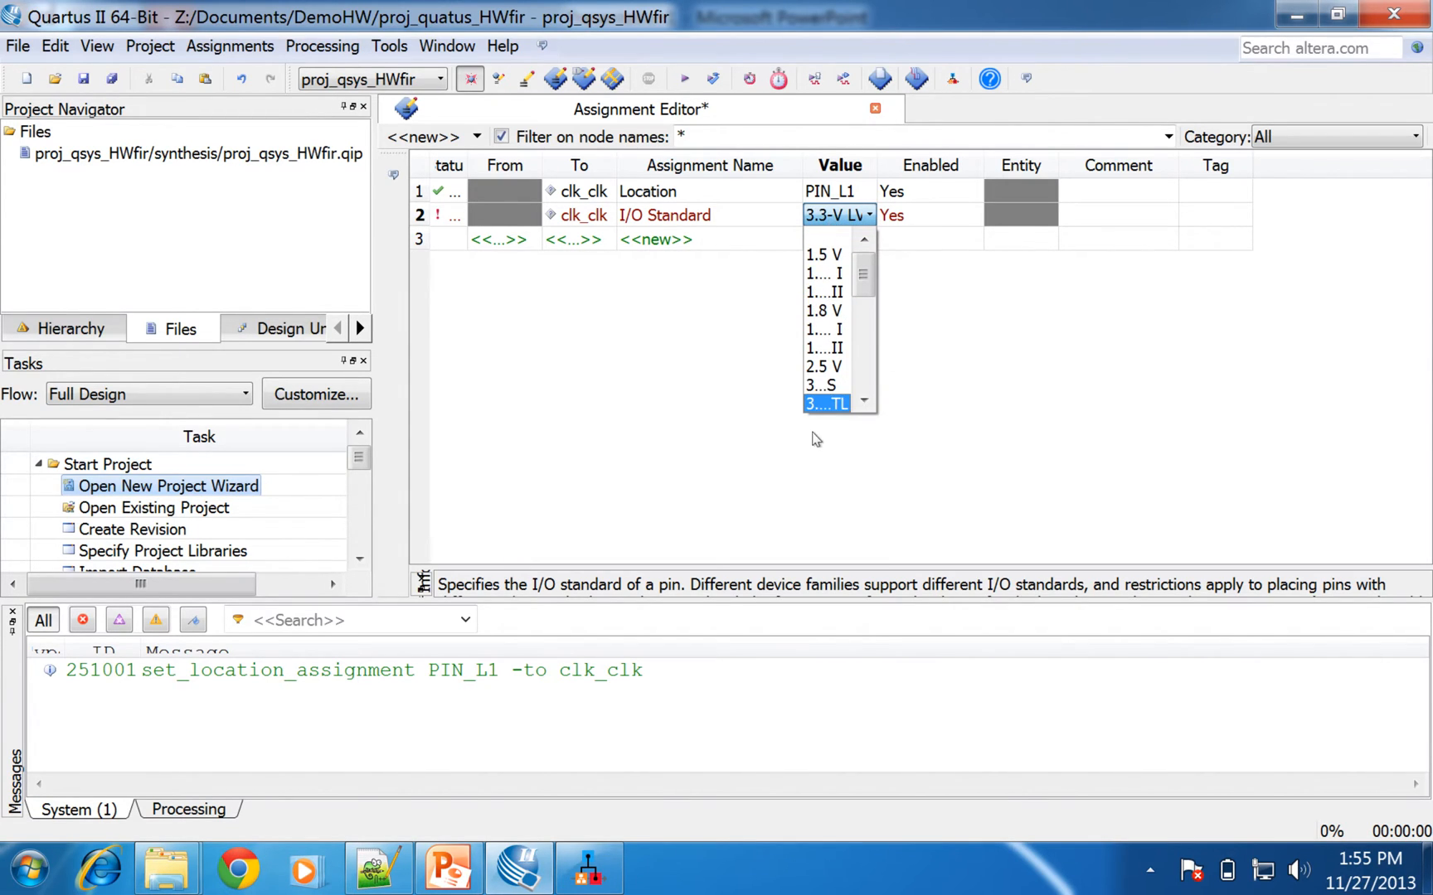
click(824, 403)
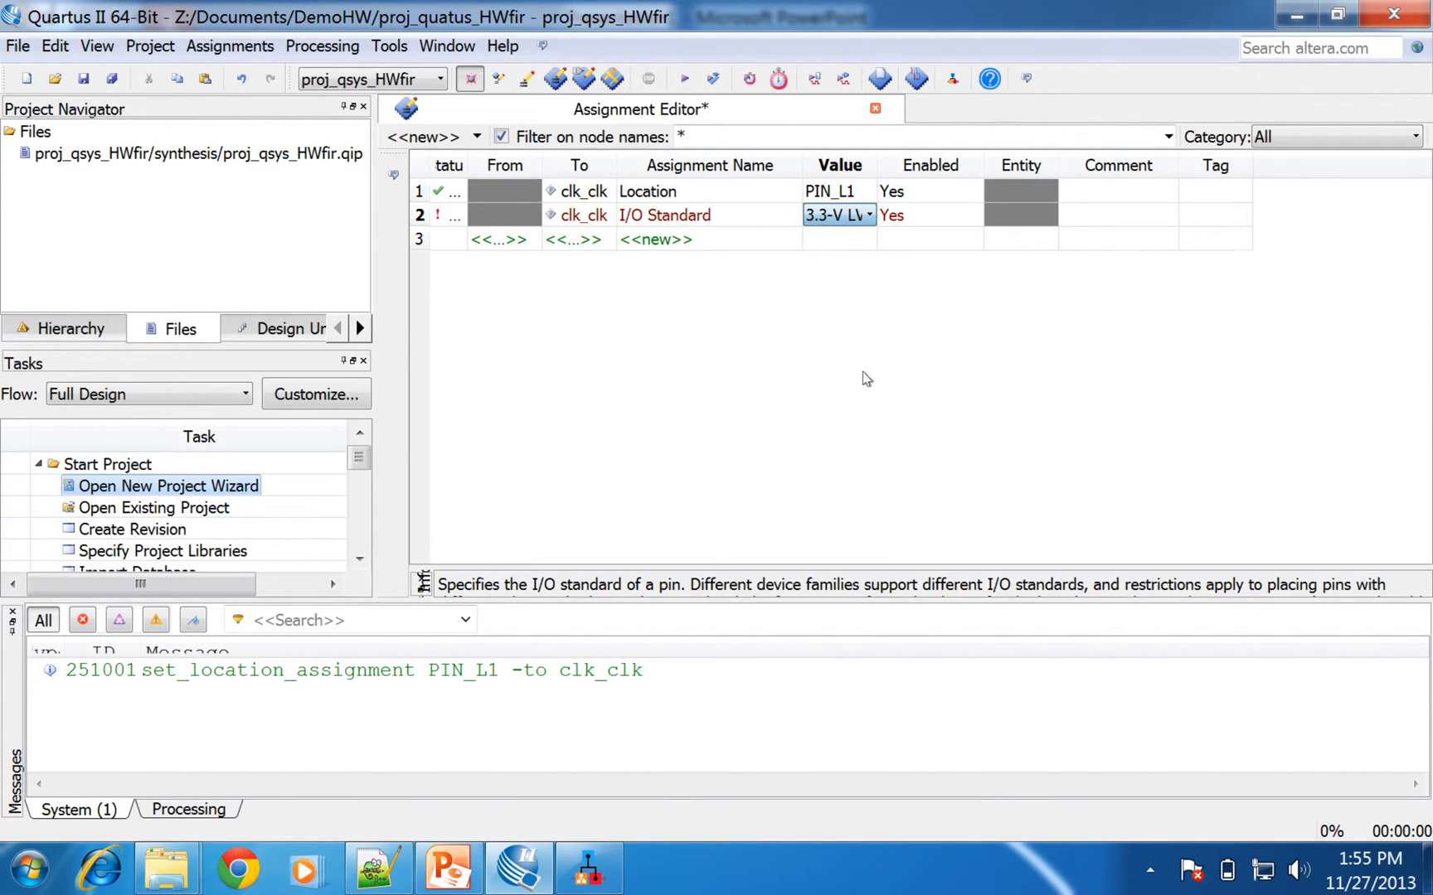
double_click(878, 169)
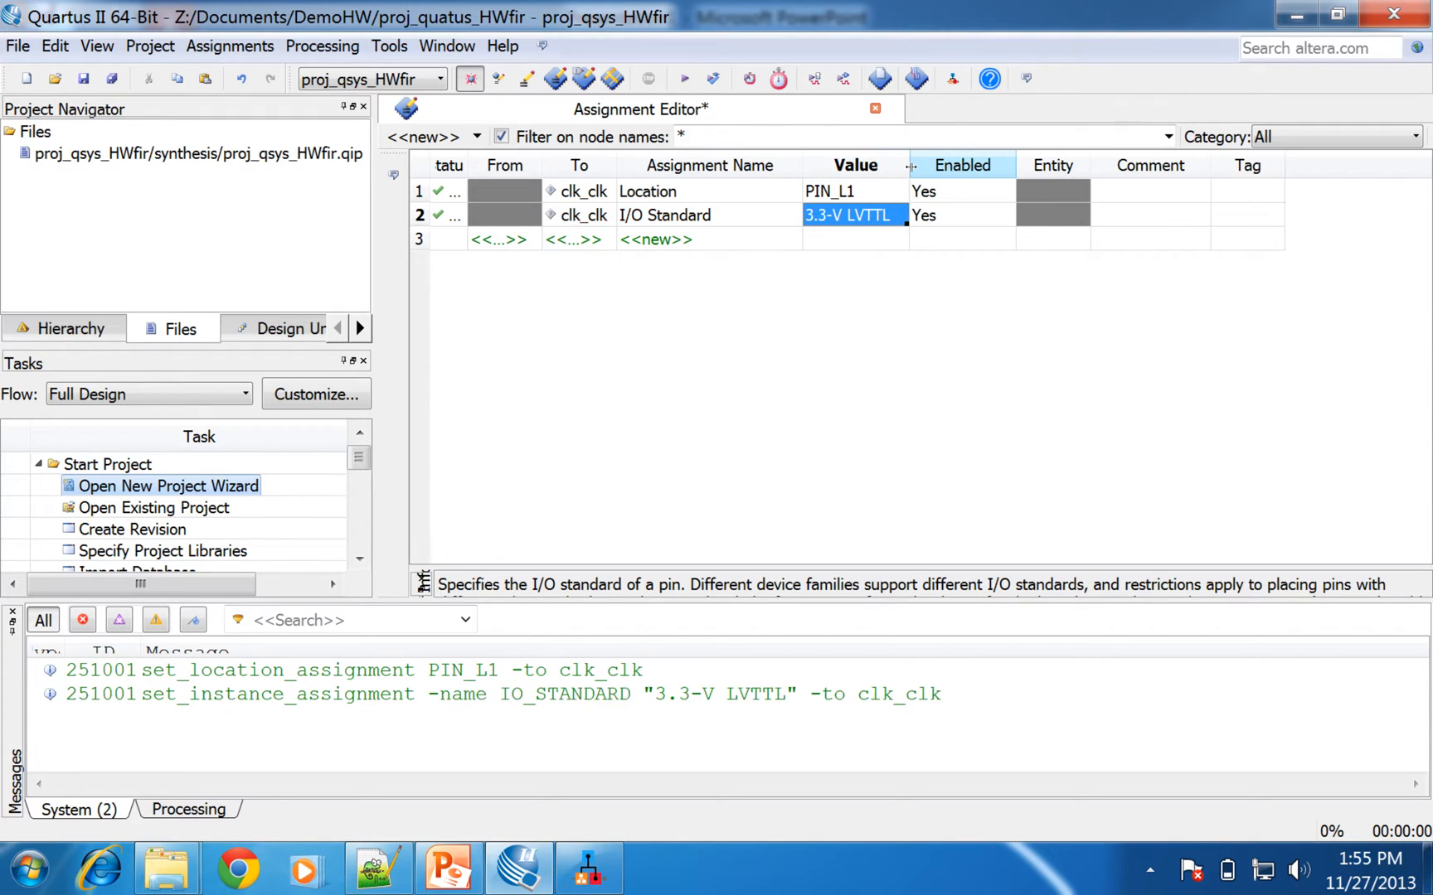
click(83, 79)
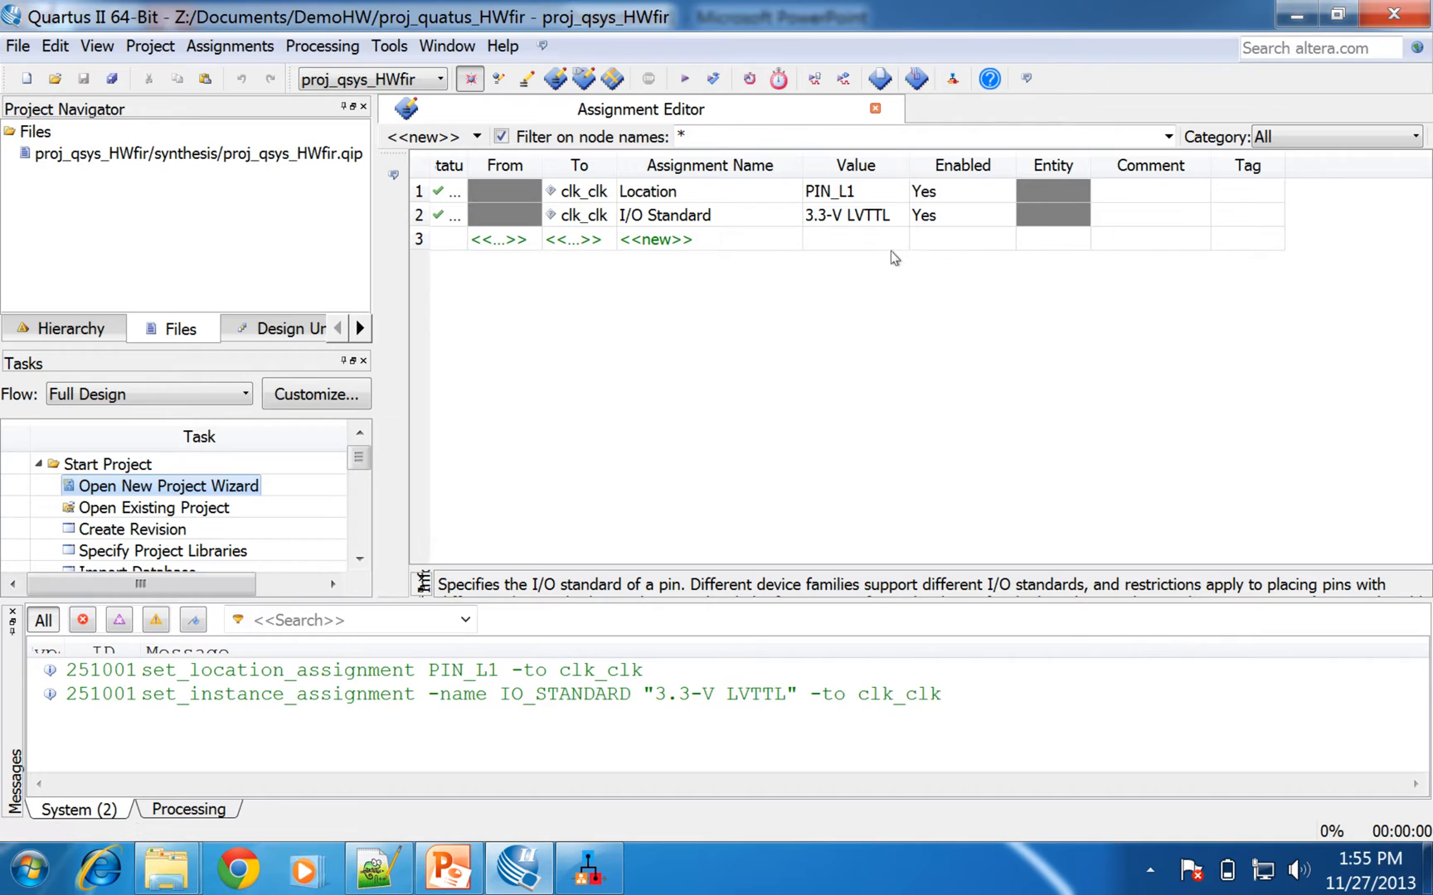
Start the full compilation and launch Nios II Software Build Tools for Eclipse with the workspace Z:\Documents\DemoHW
click(683, 80)
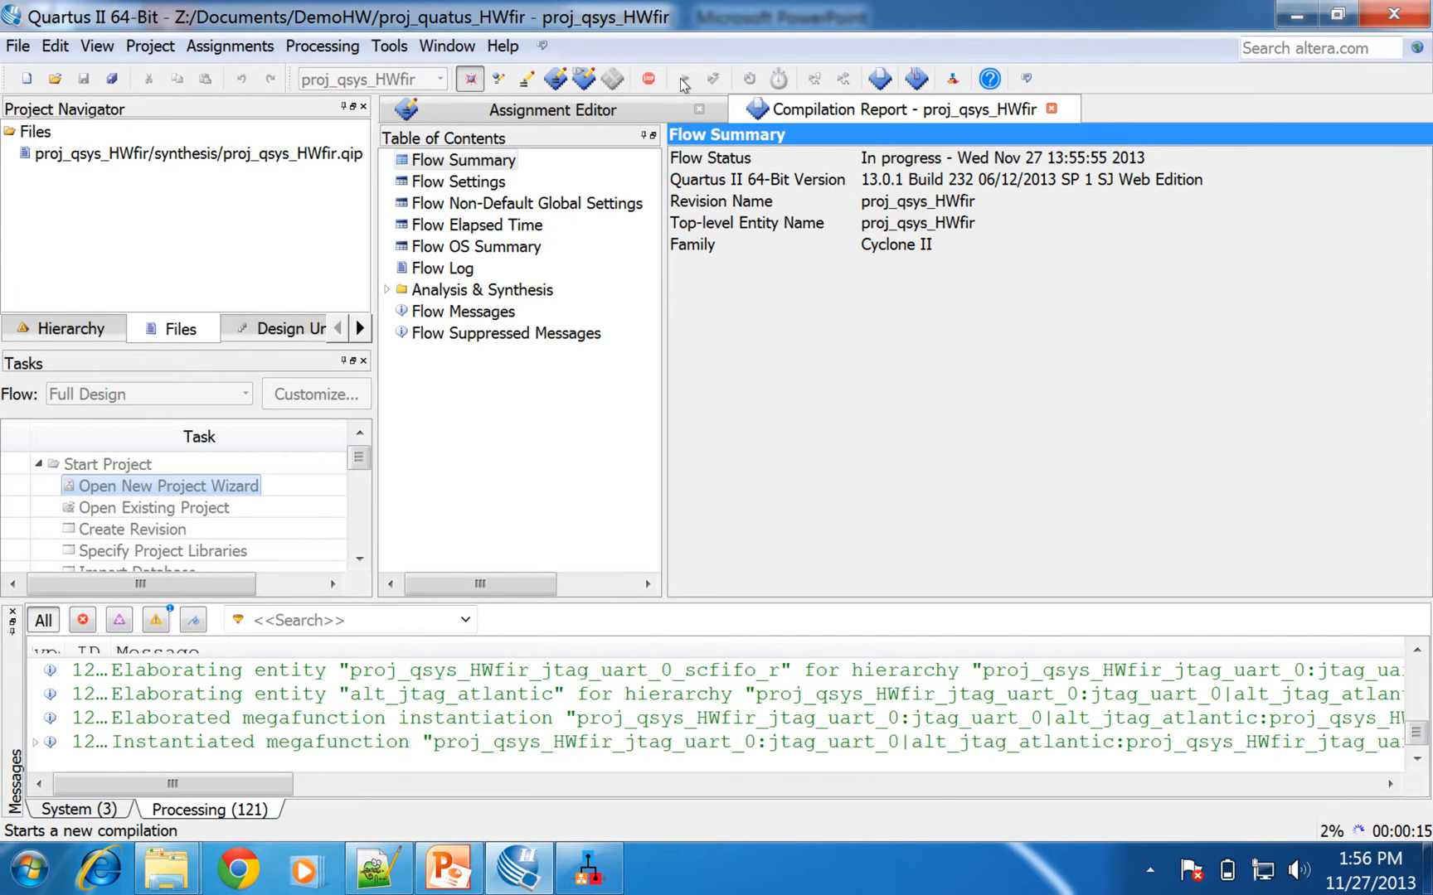
click(389, 46)
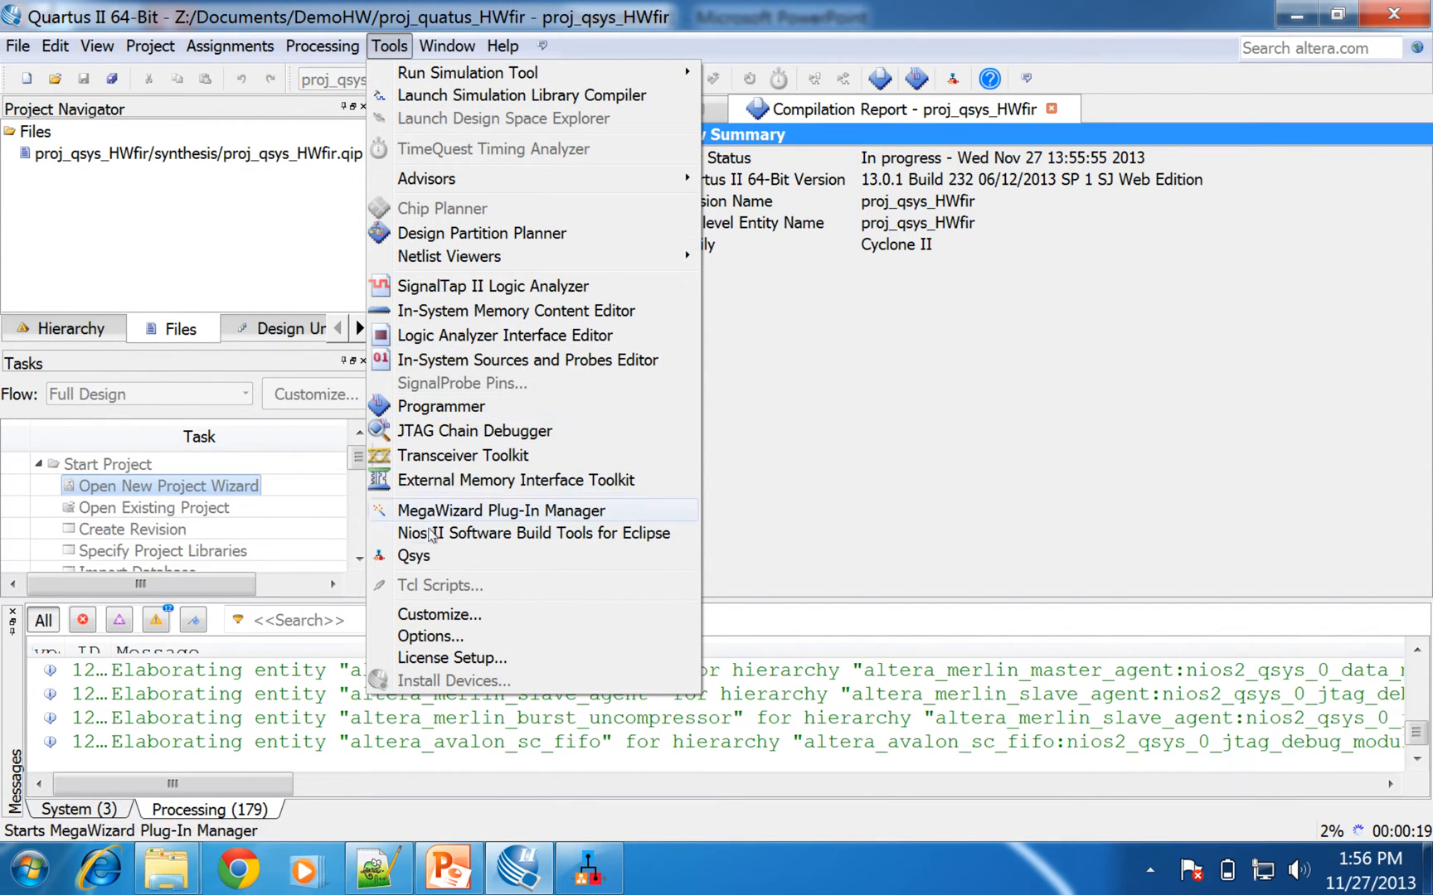
click(454, 535)
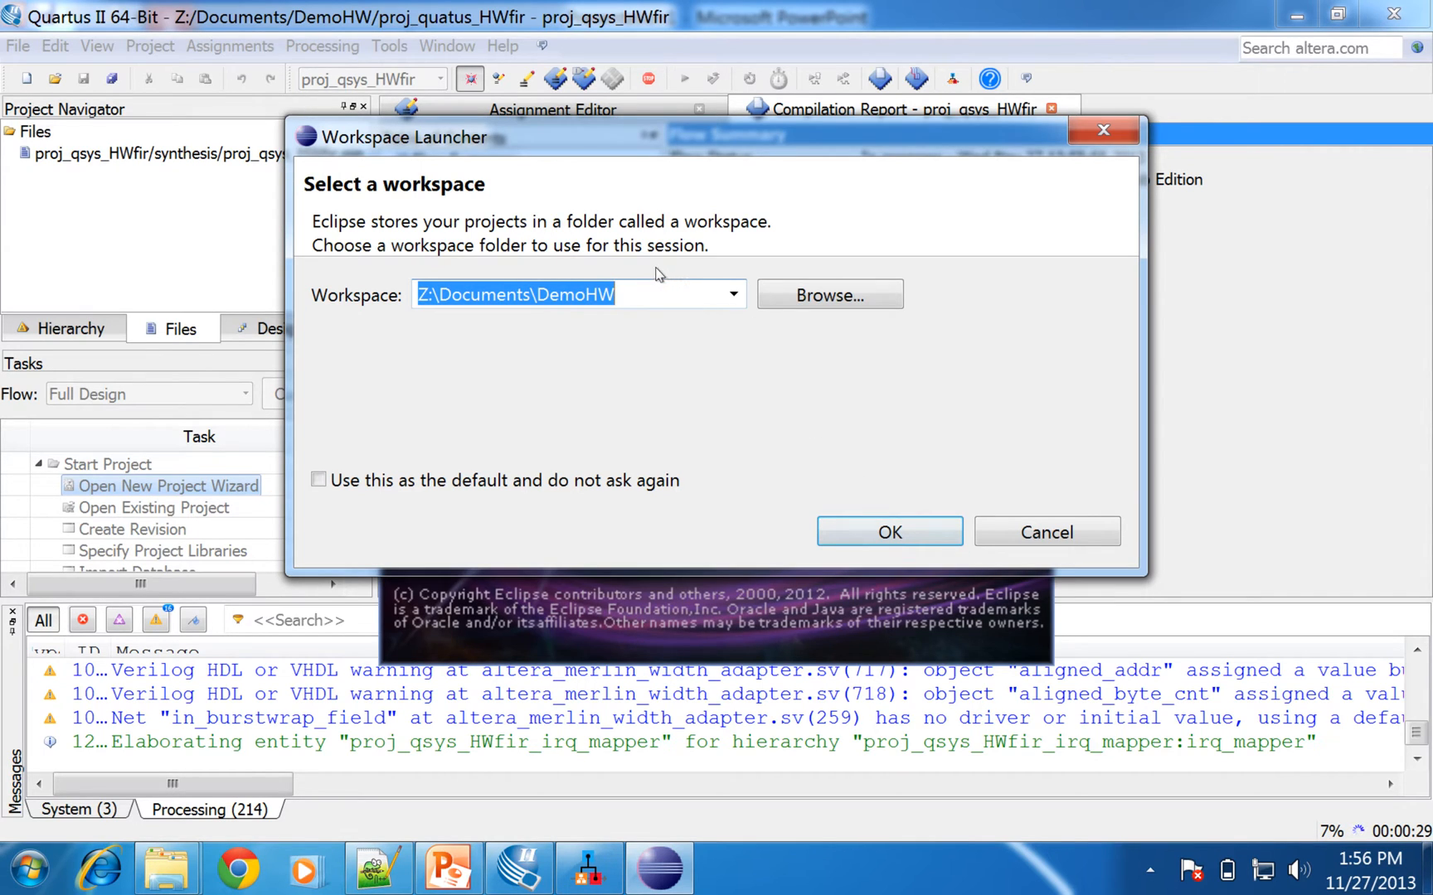
click(928, 538)
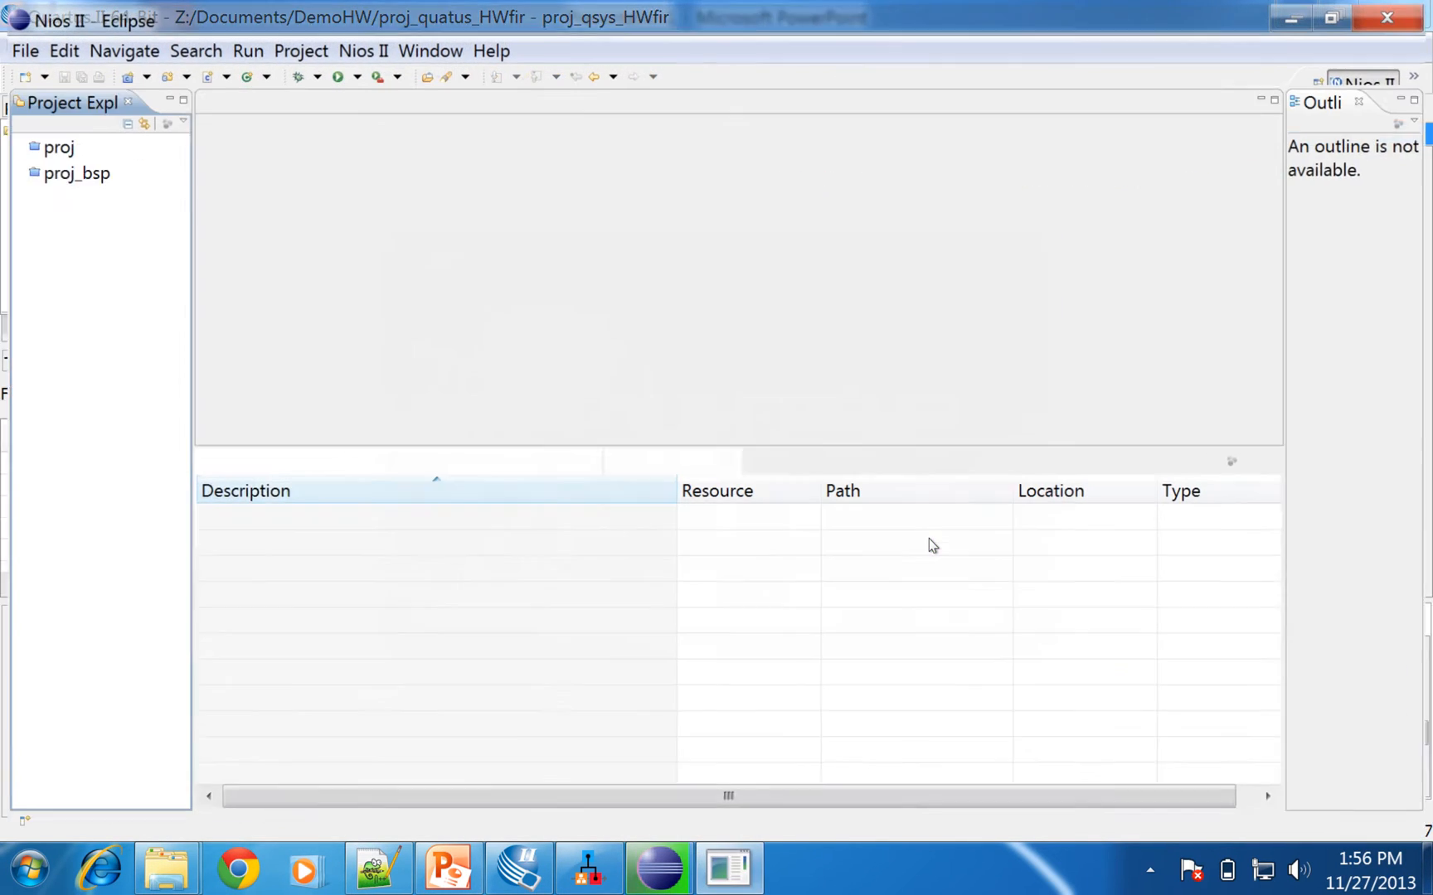
Delete the existing proj and proj_bsp projects from the workspace, including their contents on disk
click(53, 159)
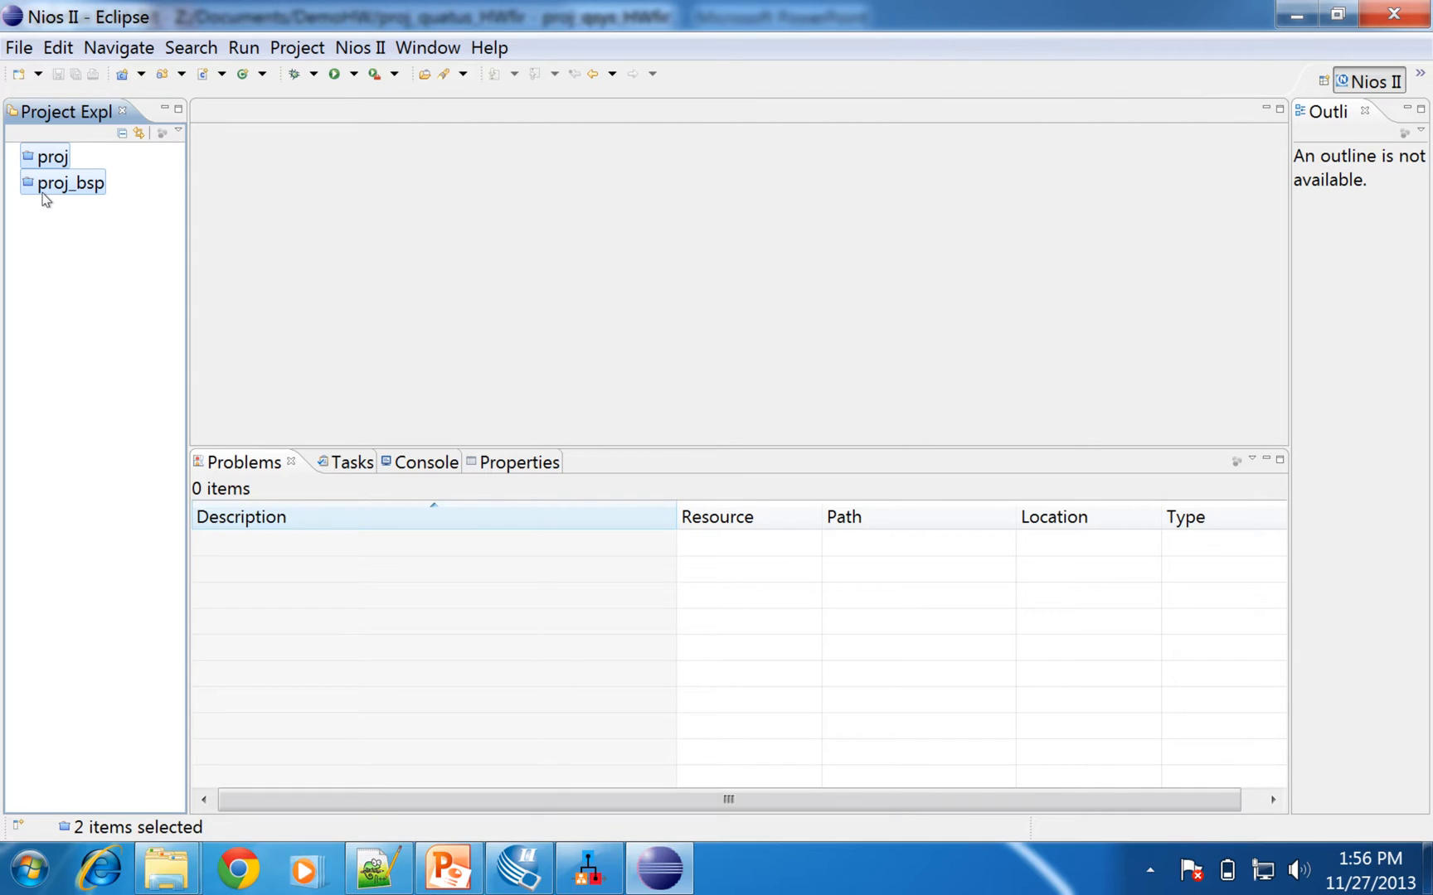
right_click(43, 194)
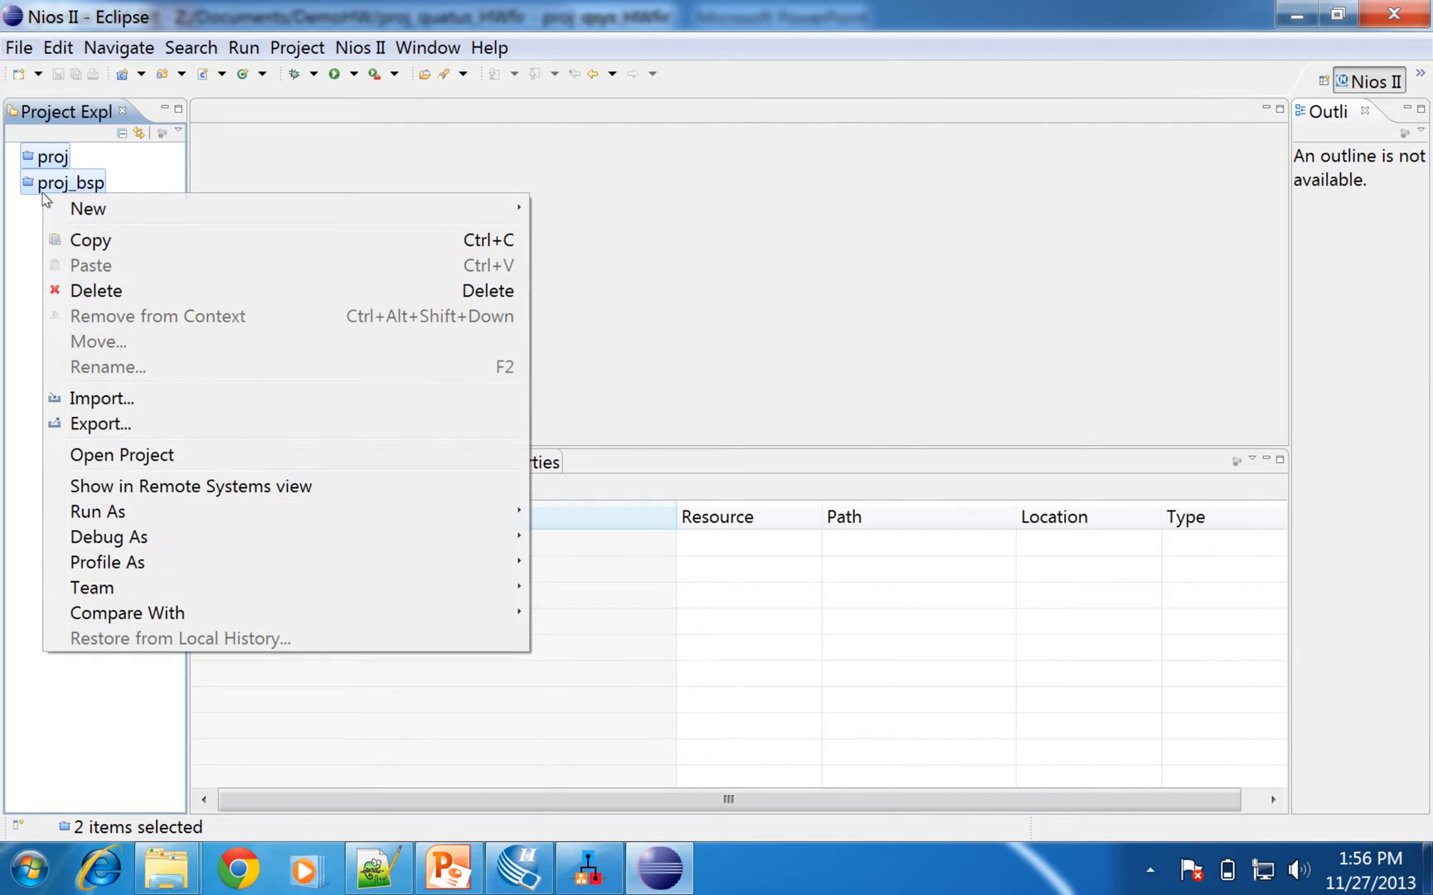
click(113, 291)
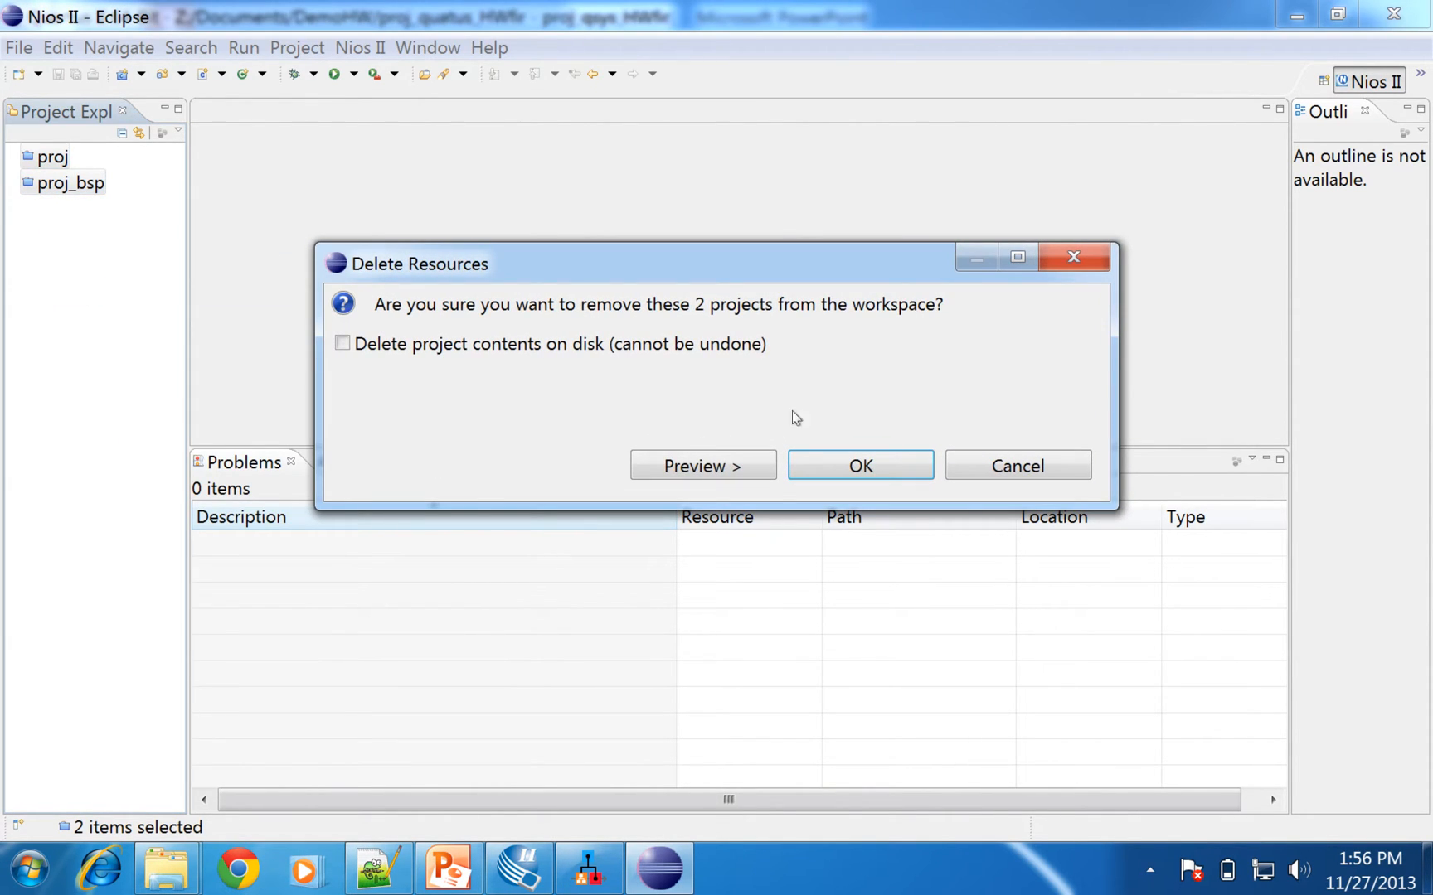
click(614, 345)
click(859, 465)
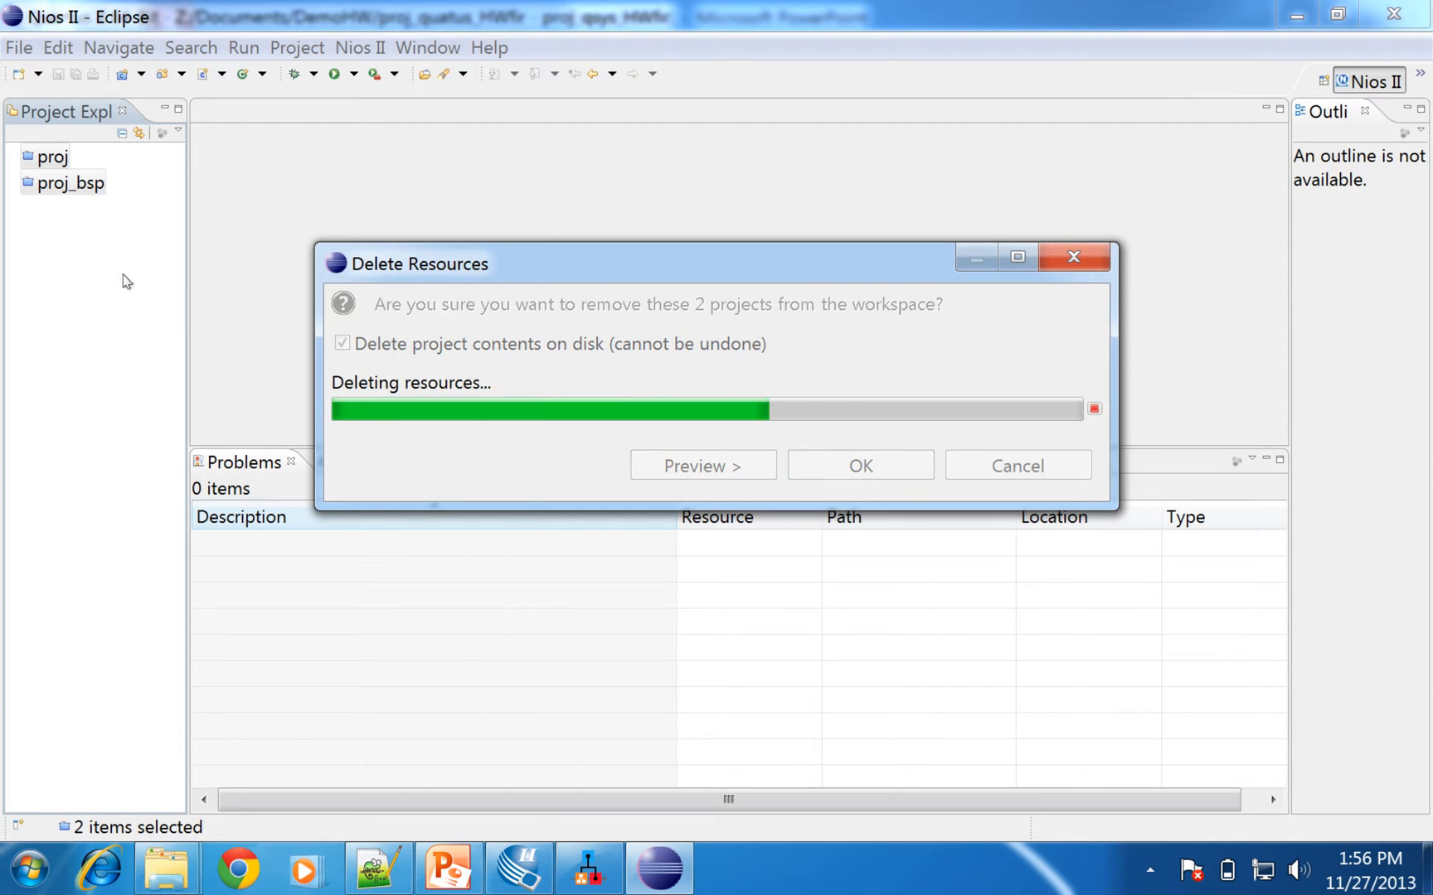
Switch to Quartus II, monitor the Compile Design tasks until compilation ends, and dismiss the completion message
click(526, 871)
click(360, 560)
scroll(362, 561, down, 2)
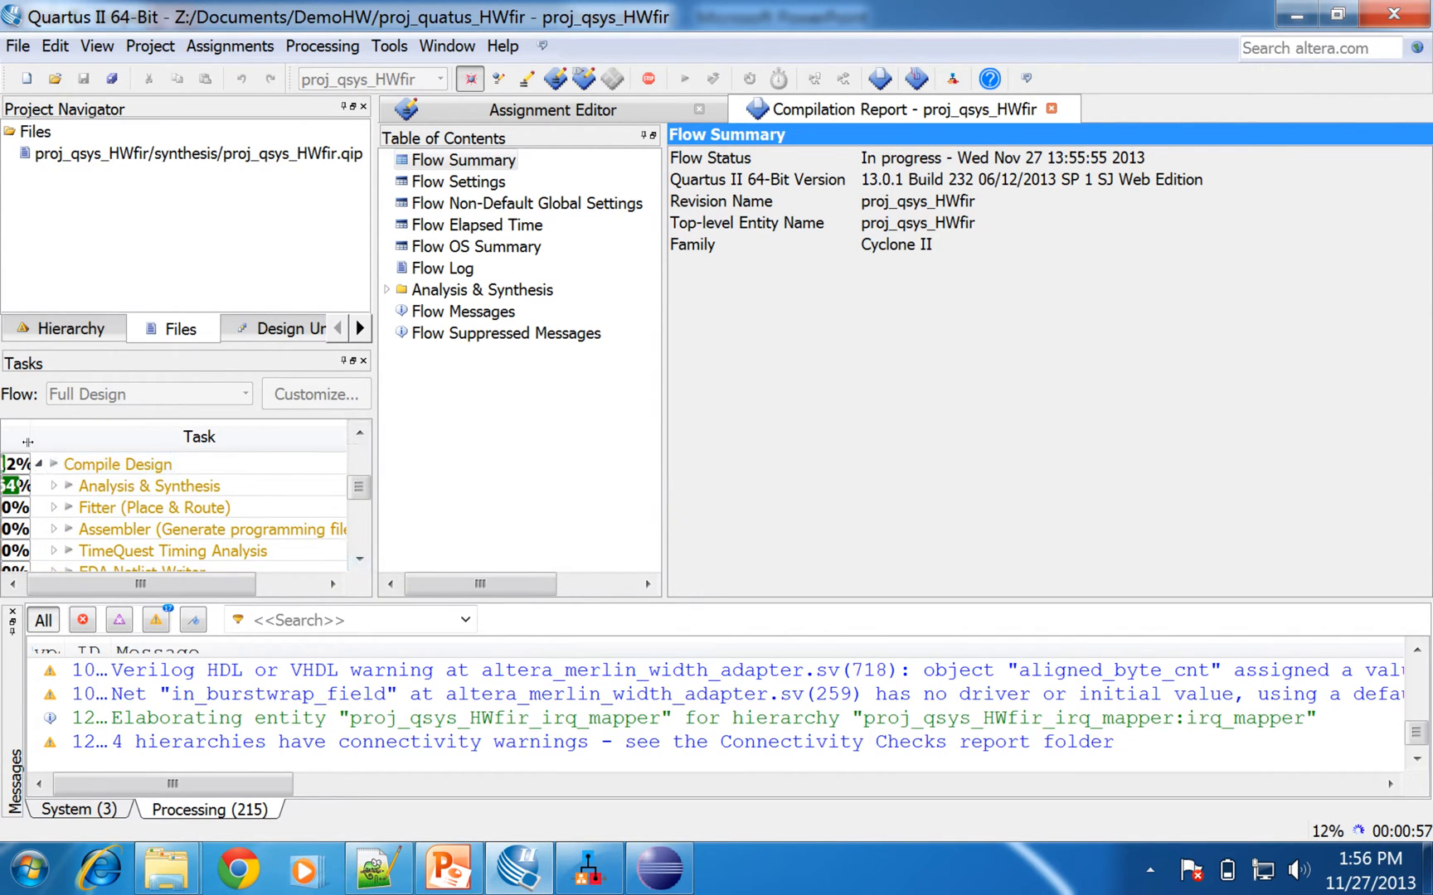
drag(28, 442, 70, 442)
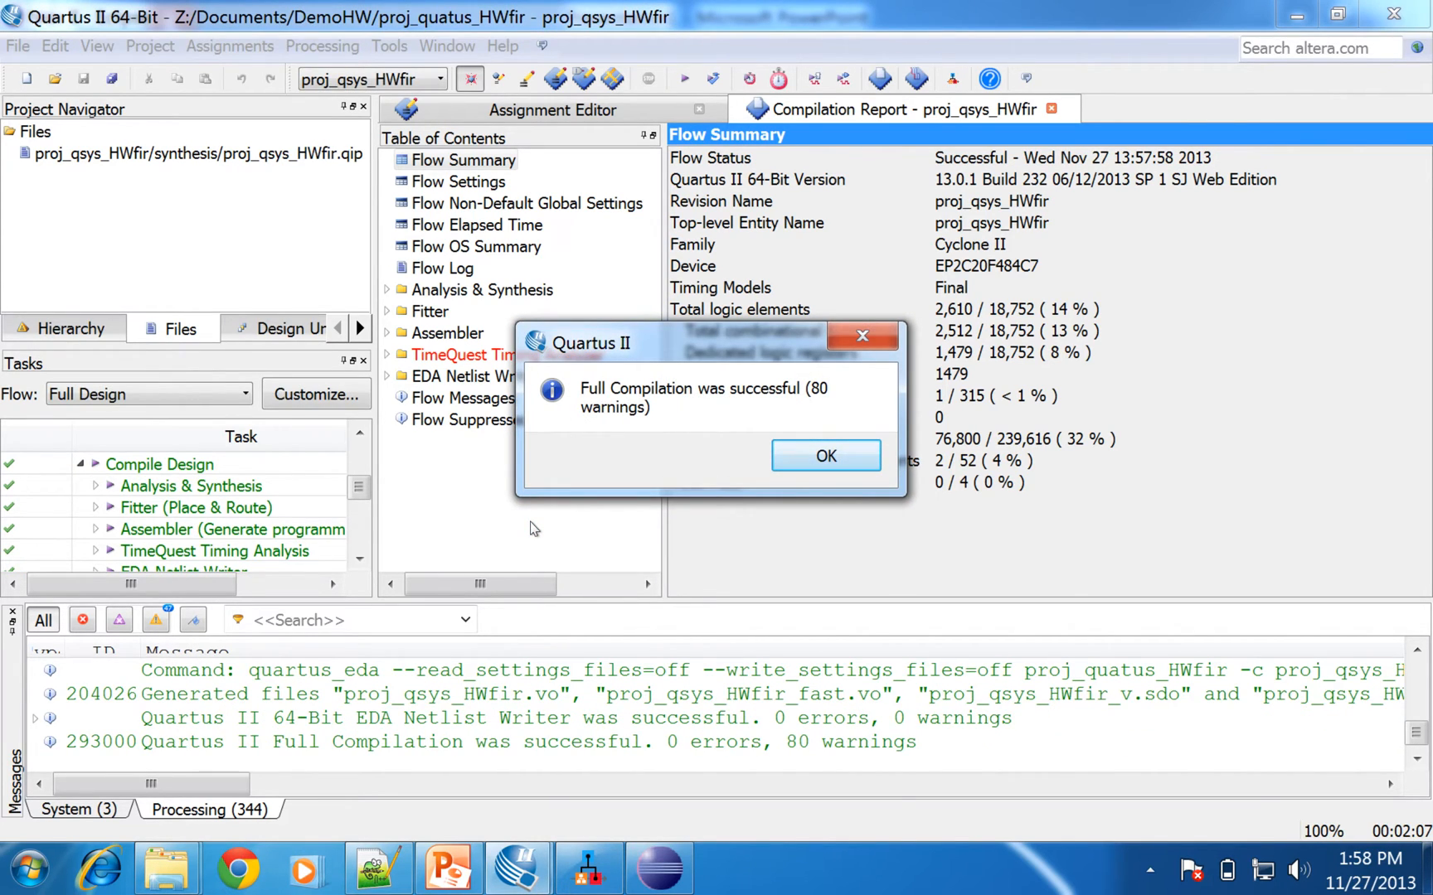
click(827, 458)
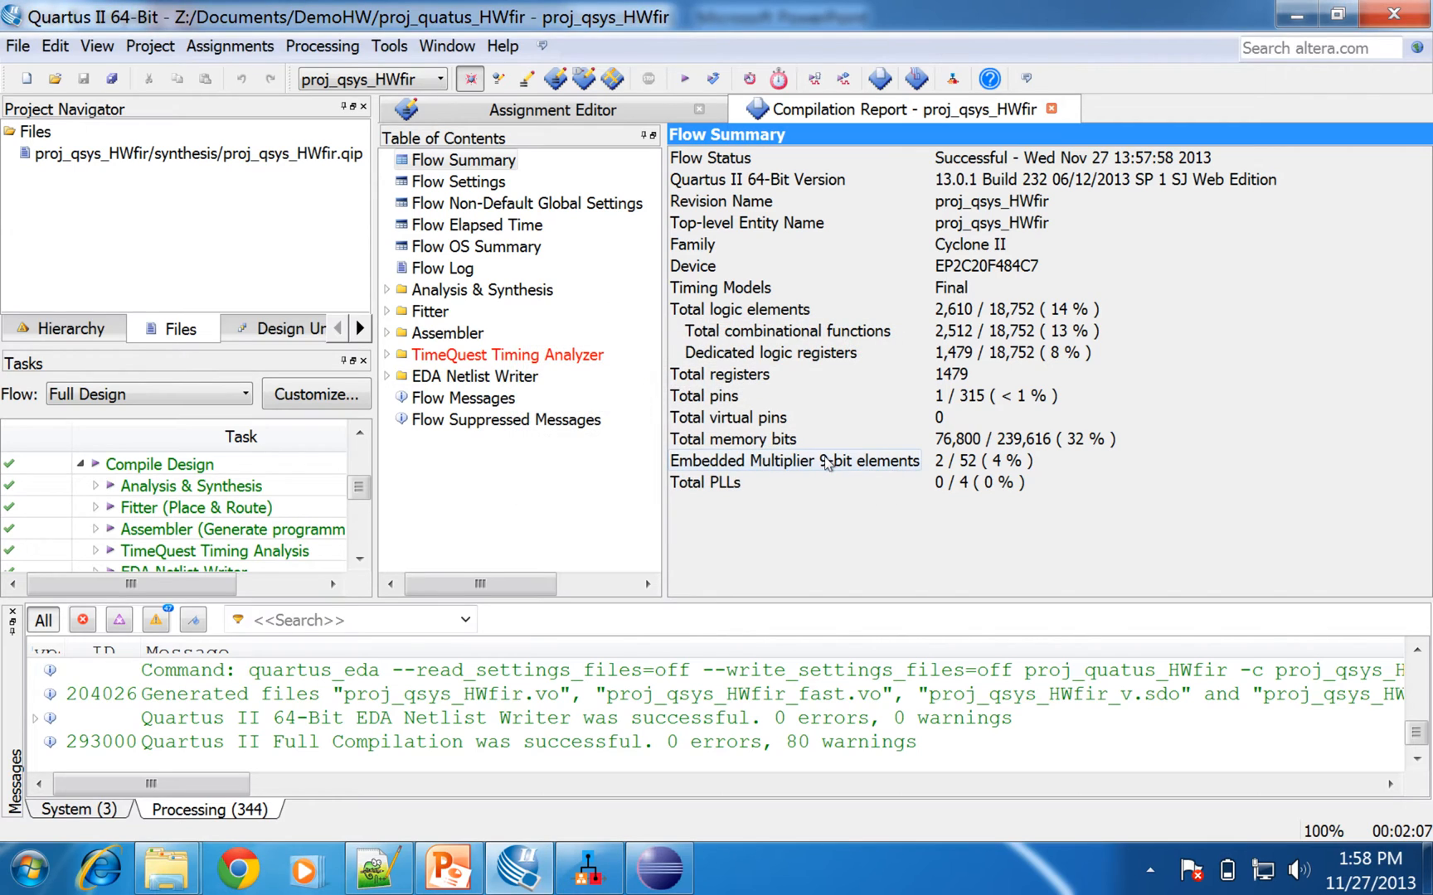
Switch to the DemoHW folder in Windows Explorer and locate proj_qsys_HWfir.sof inside output_files
click(163, 876)
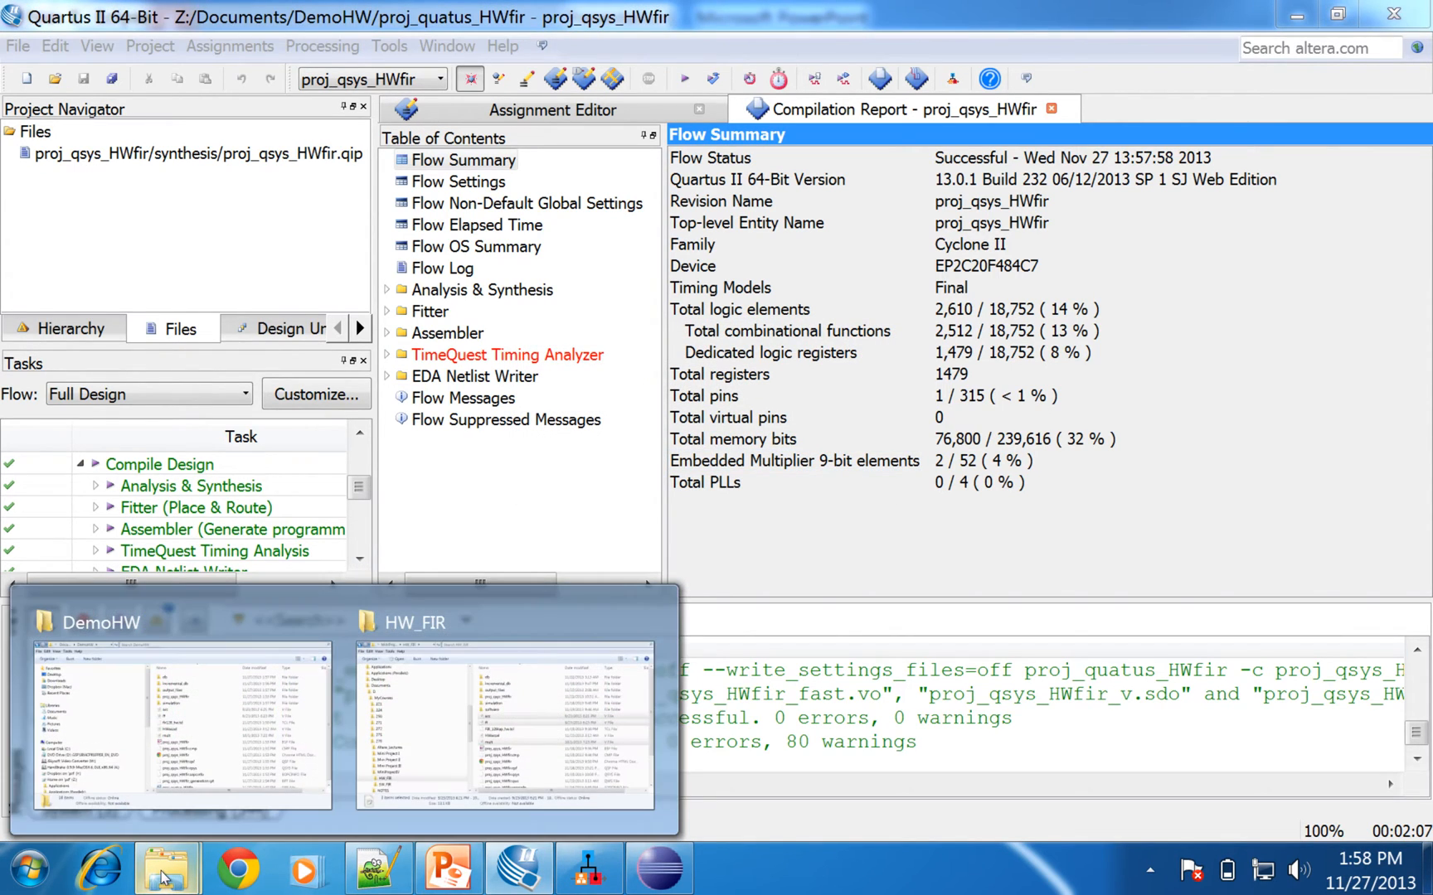
click(213, 734)
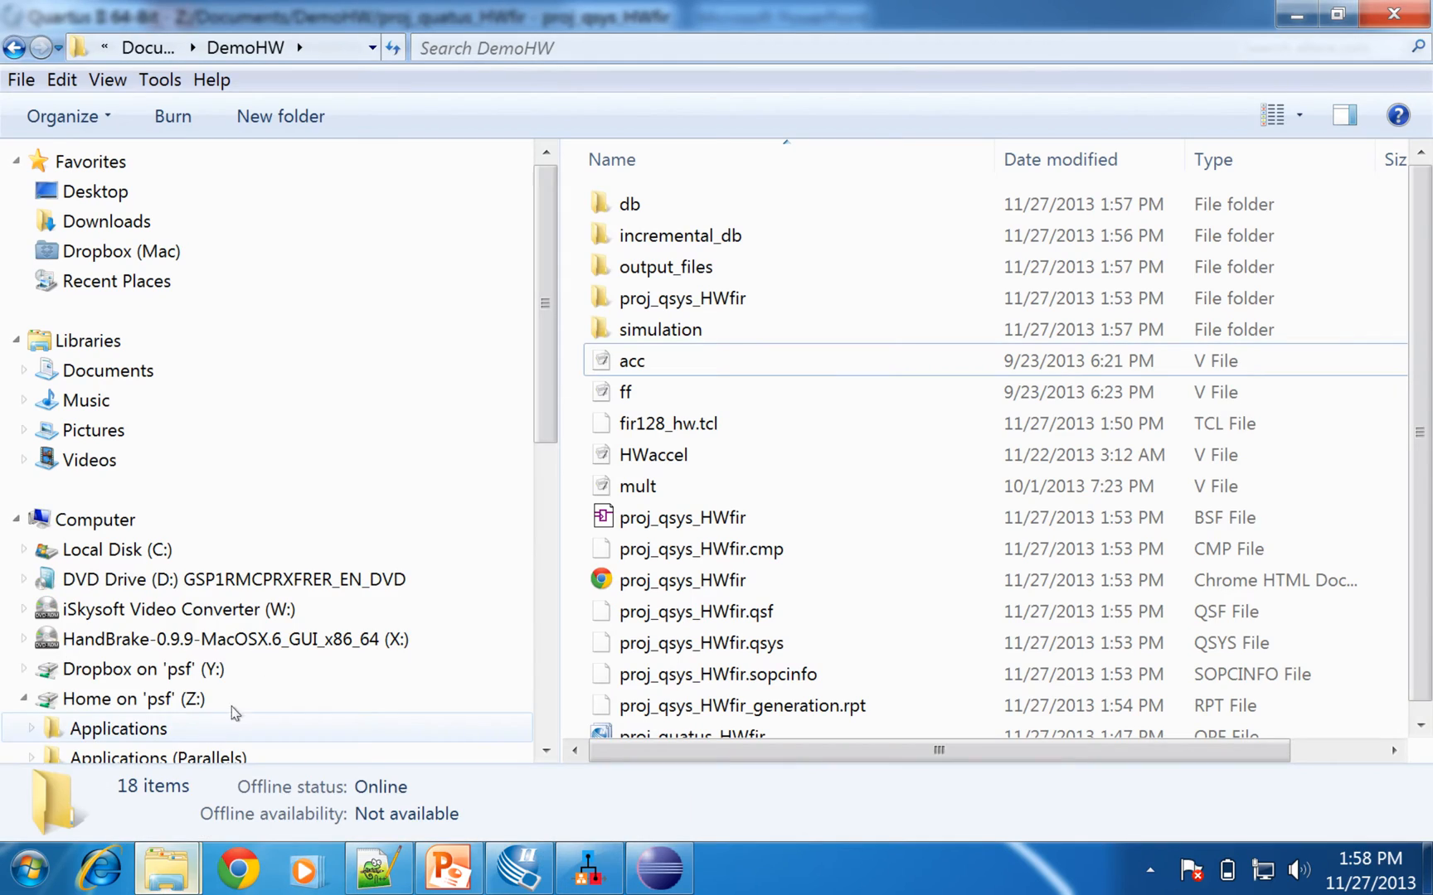
double_click(667, 266)
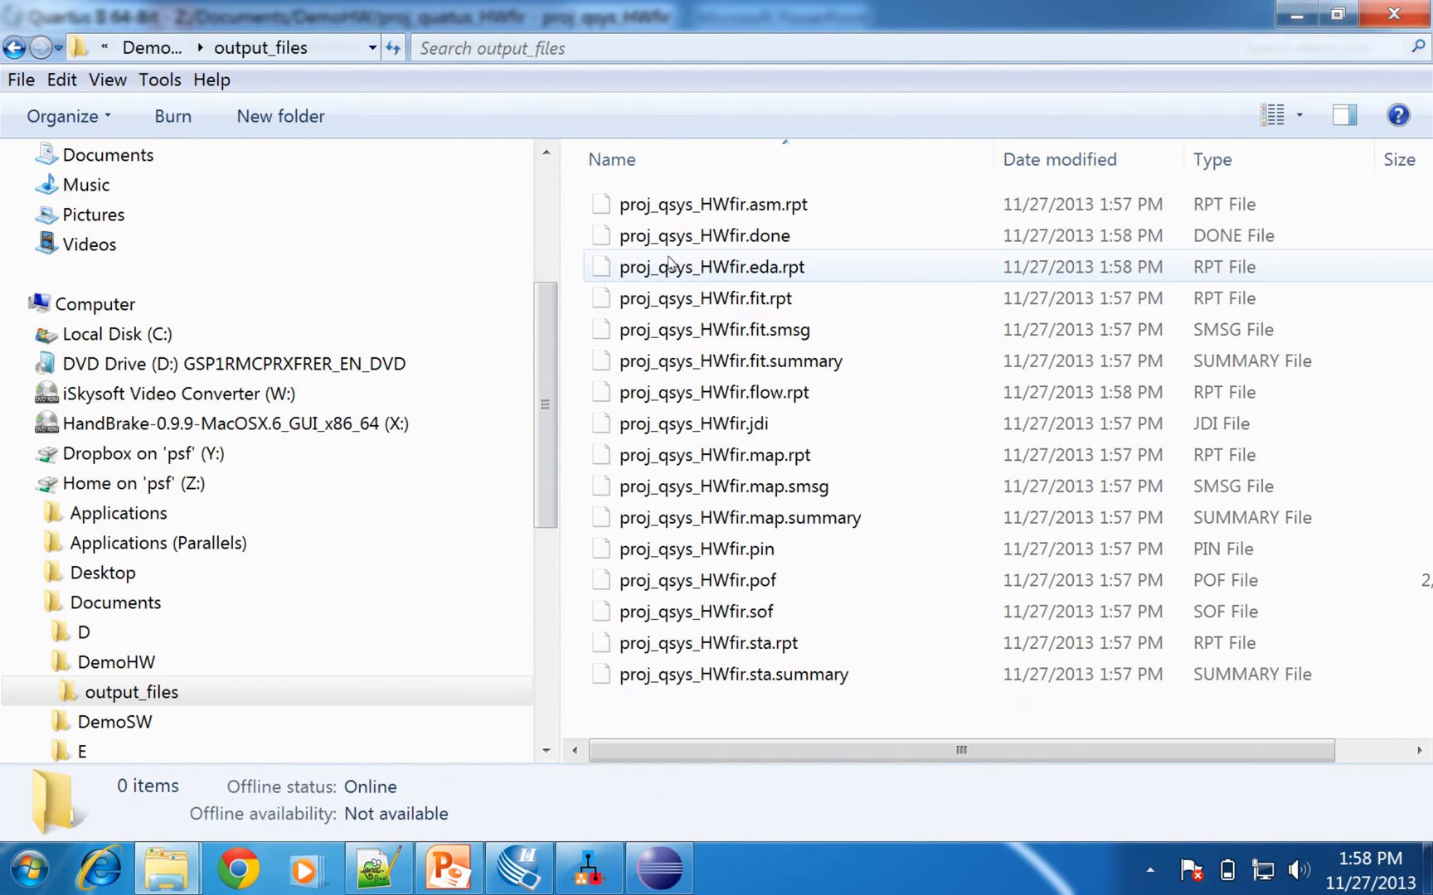
click(758, 615)
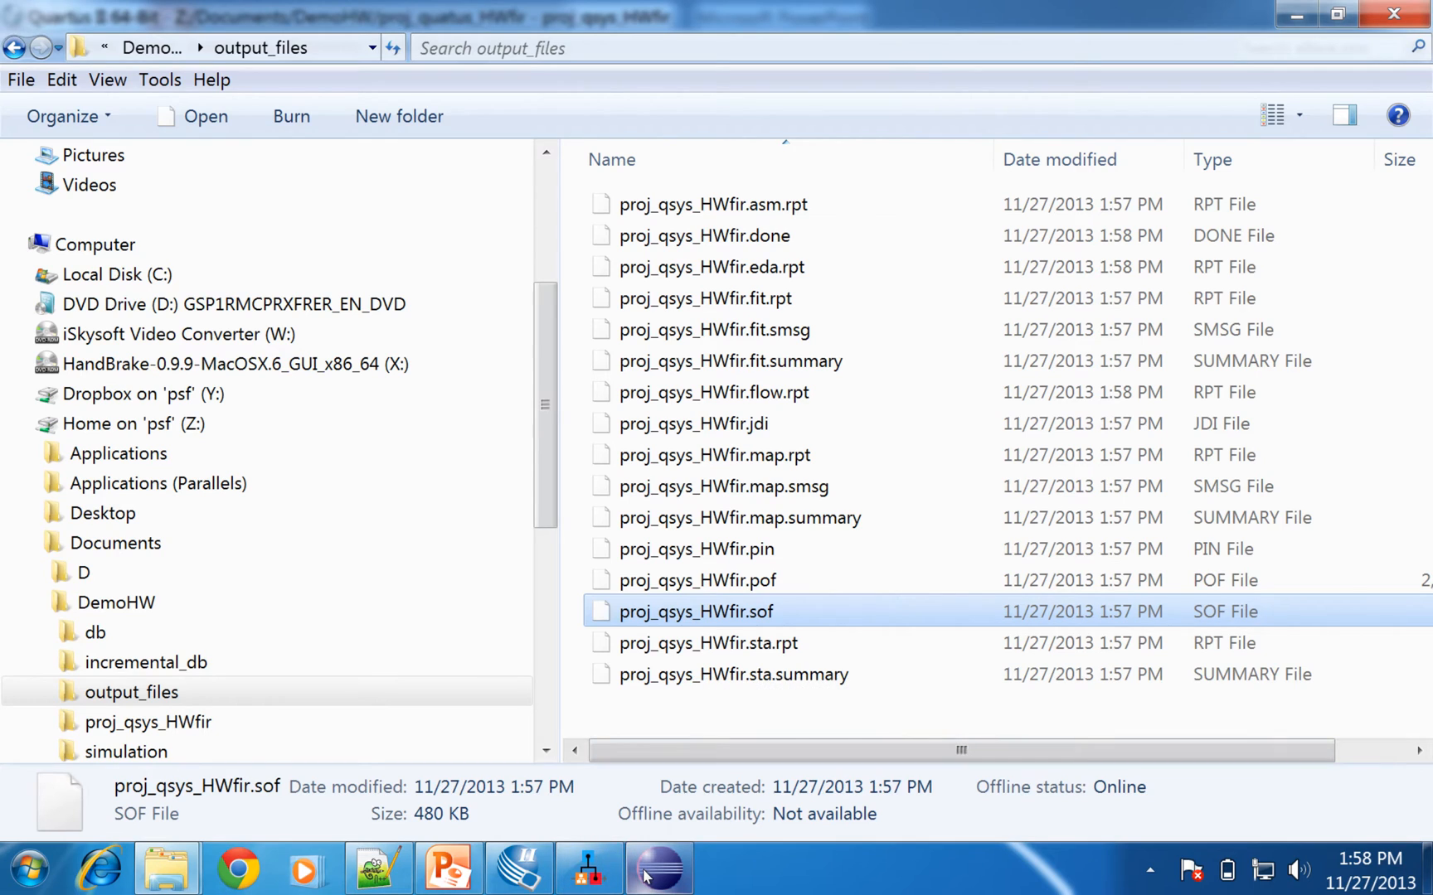
Return to Quartus II, open the Programmer, check its hardware setup for a programming cable, and close it
mouse_move(644, 871)
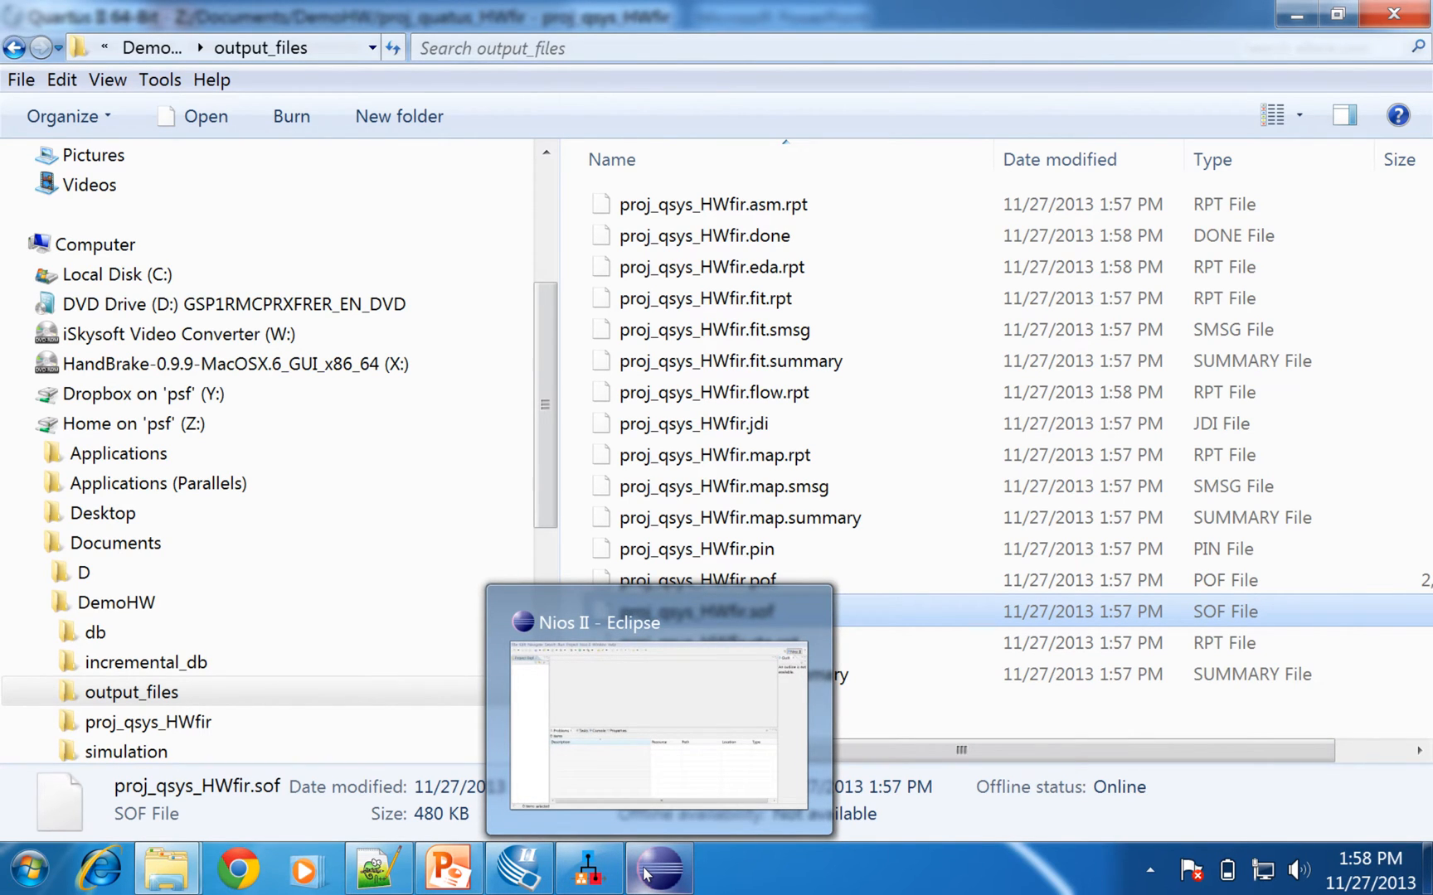
click(518, 868)
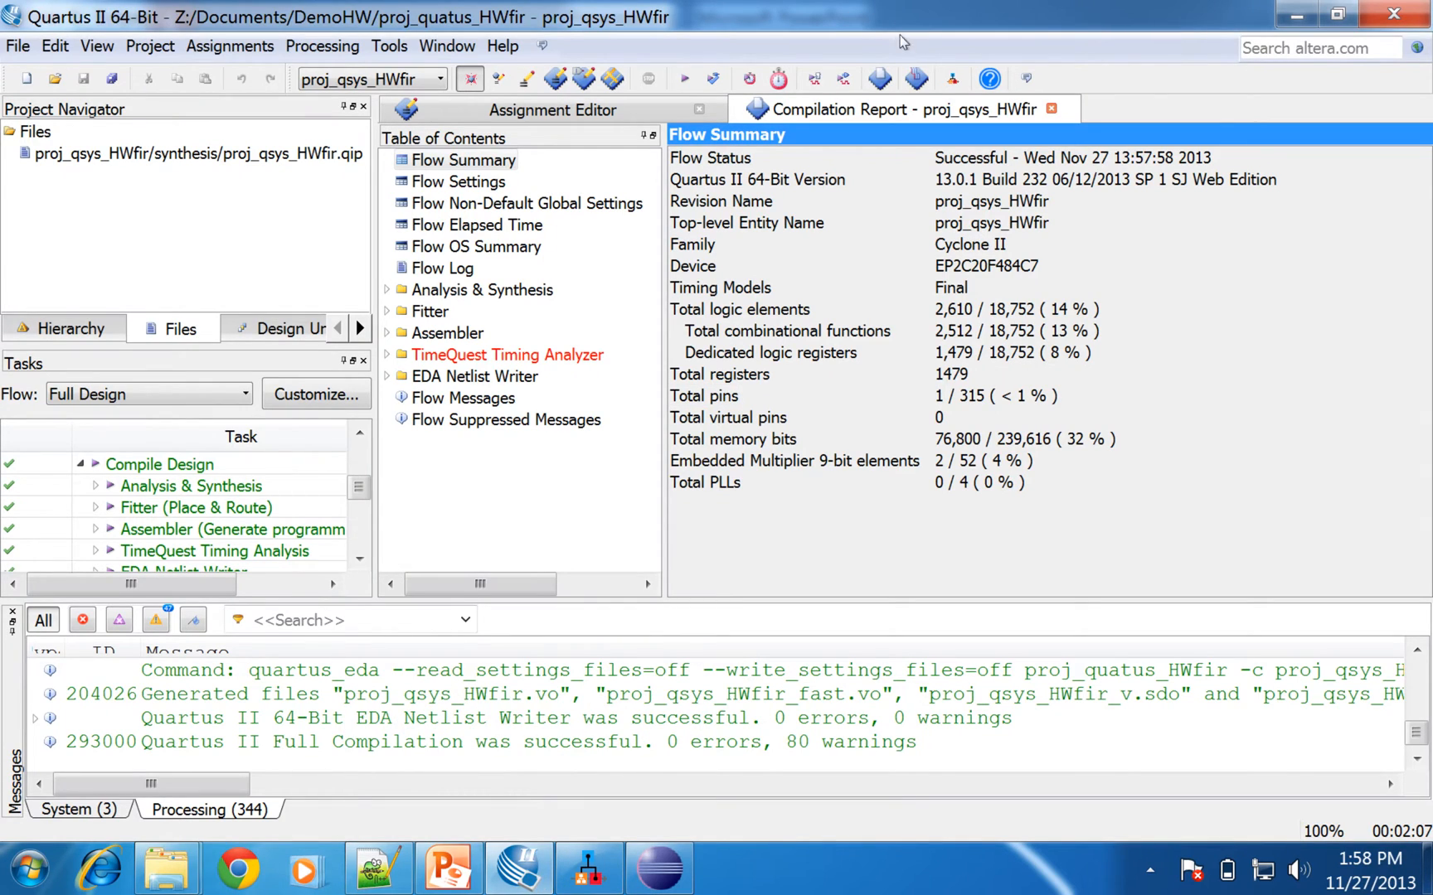
click(917, 77)
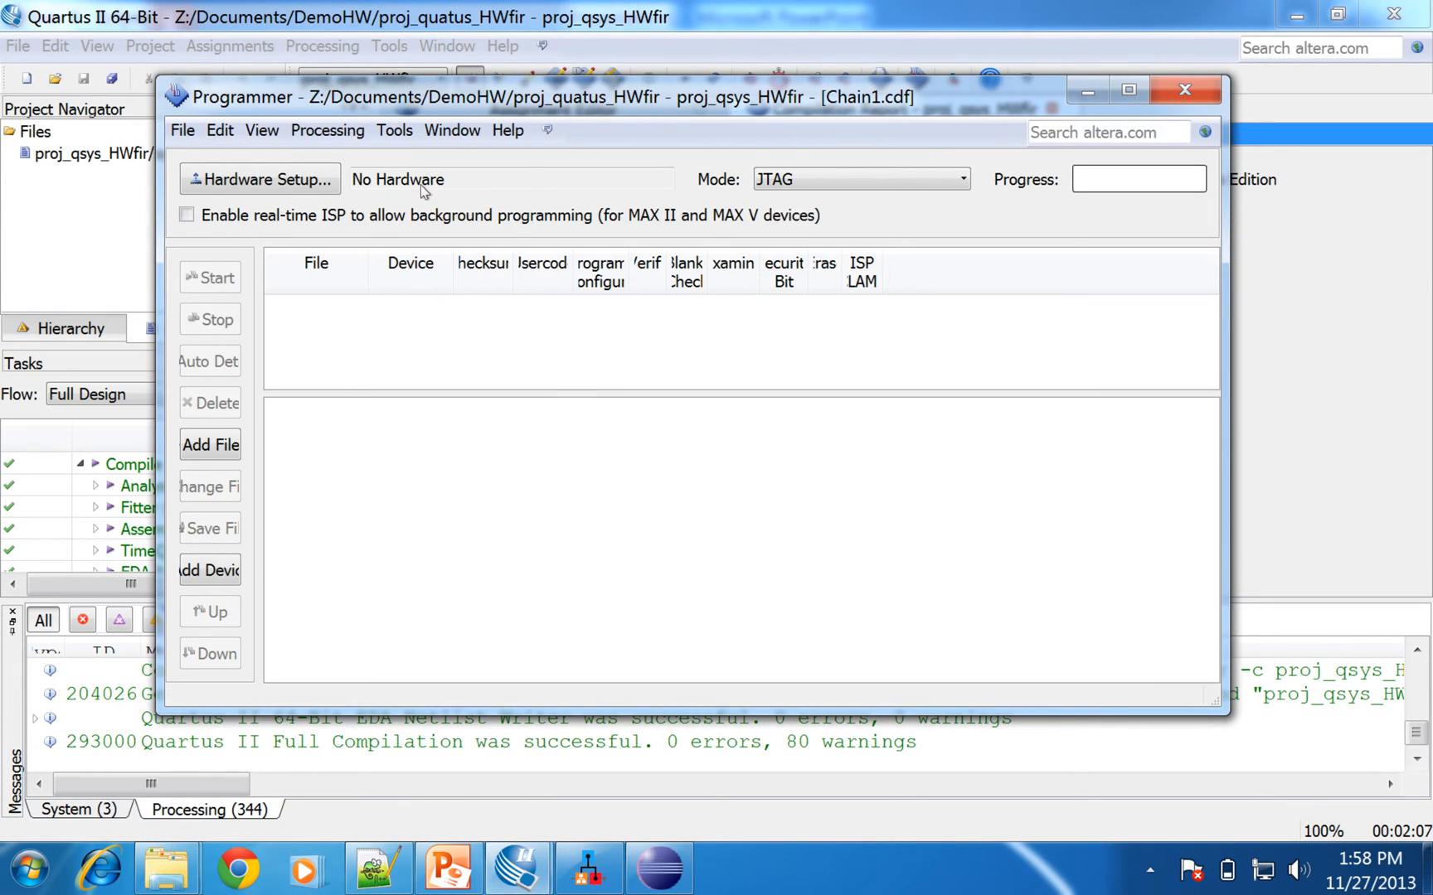
click(300, 180)
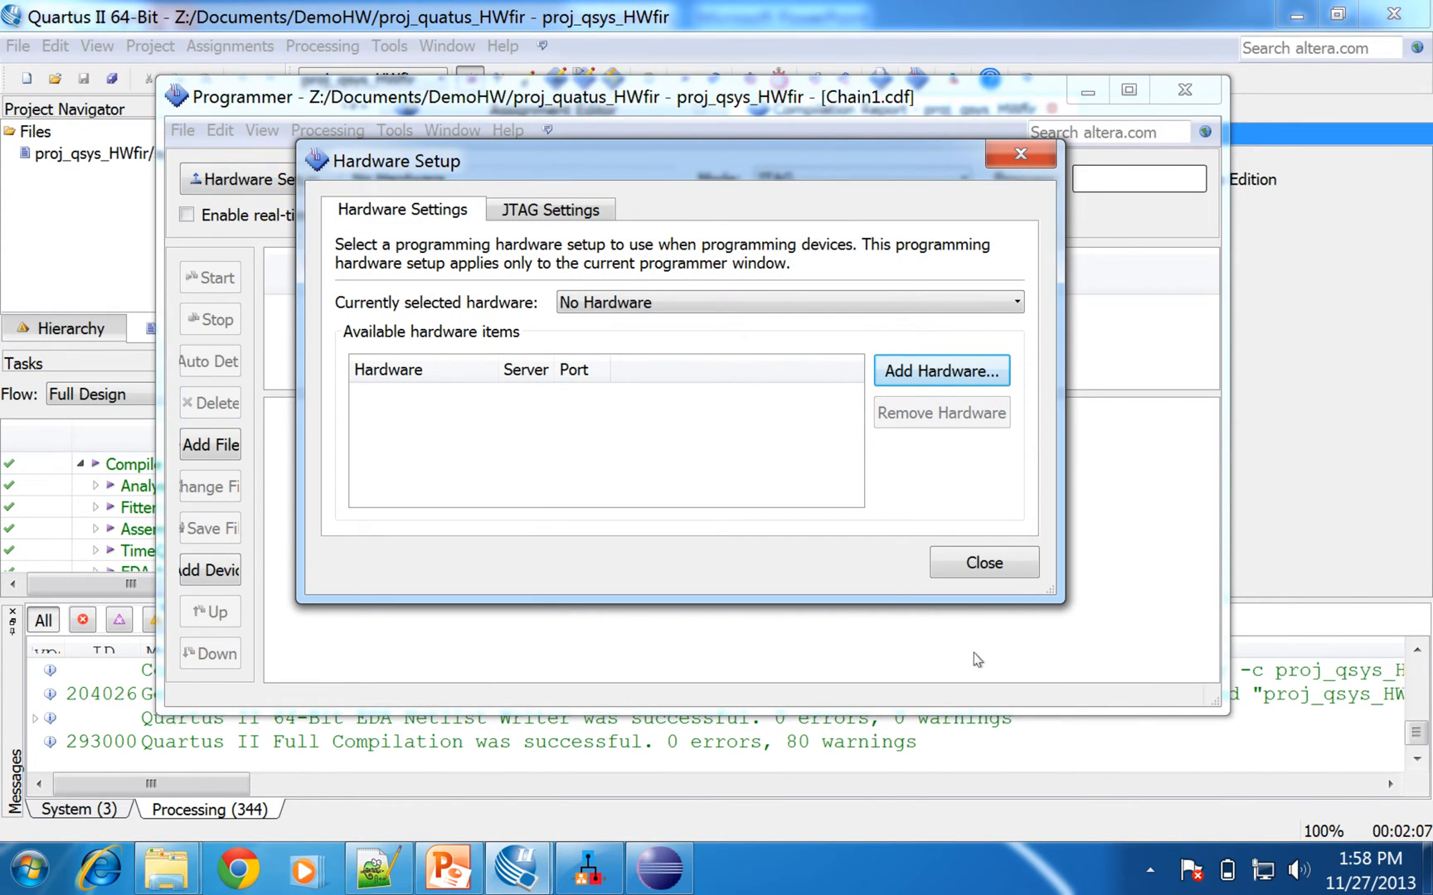
click(985, 562)
click(1180, 98)
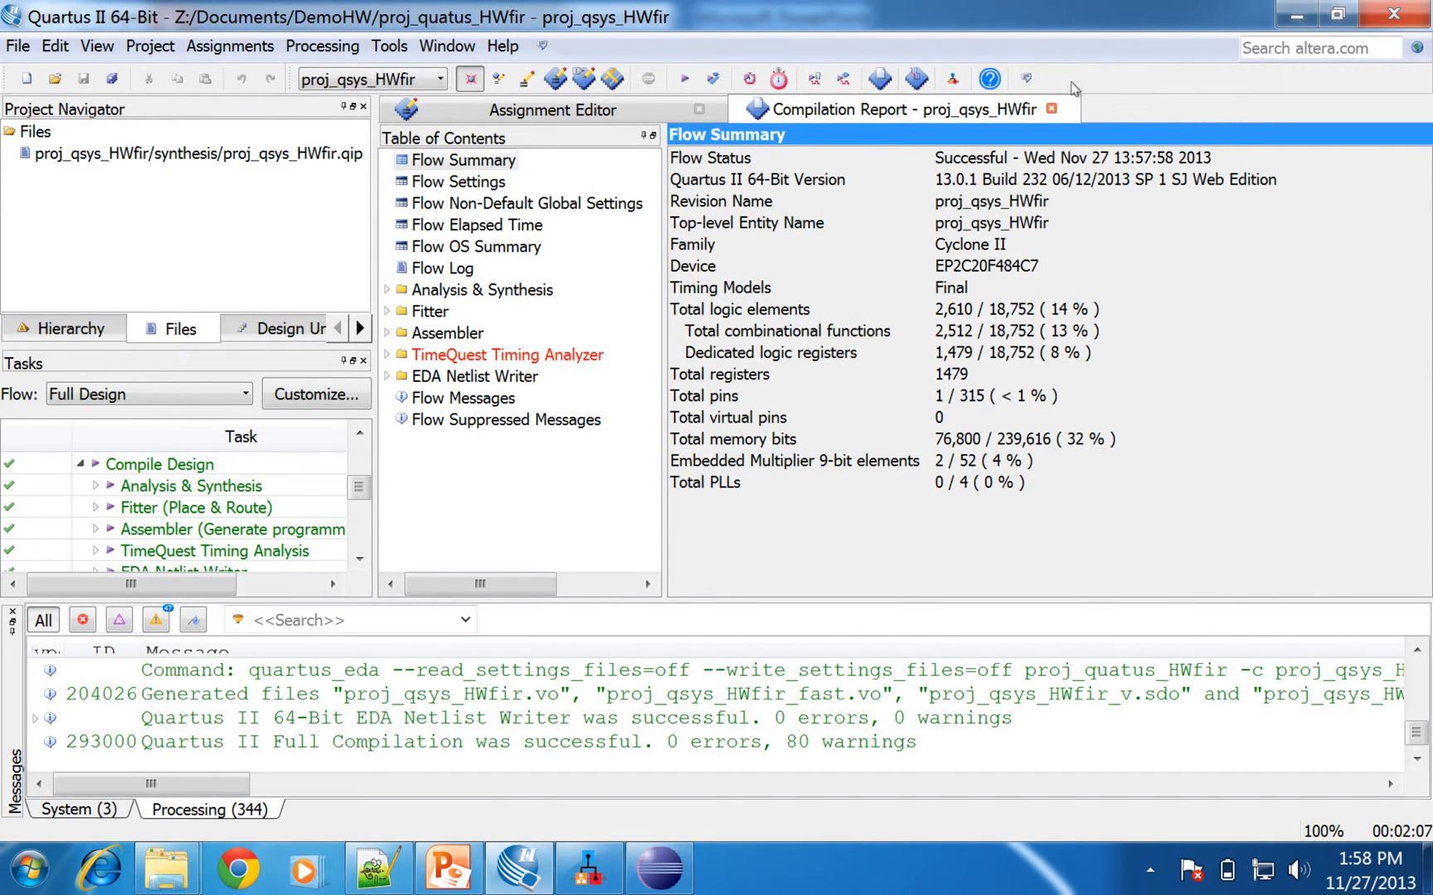
Reopen the Programmer, check which hardware can be selected in its hardware setup, and close it again
click(917, 79)
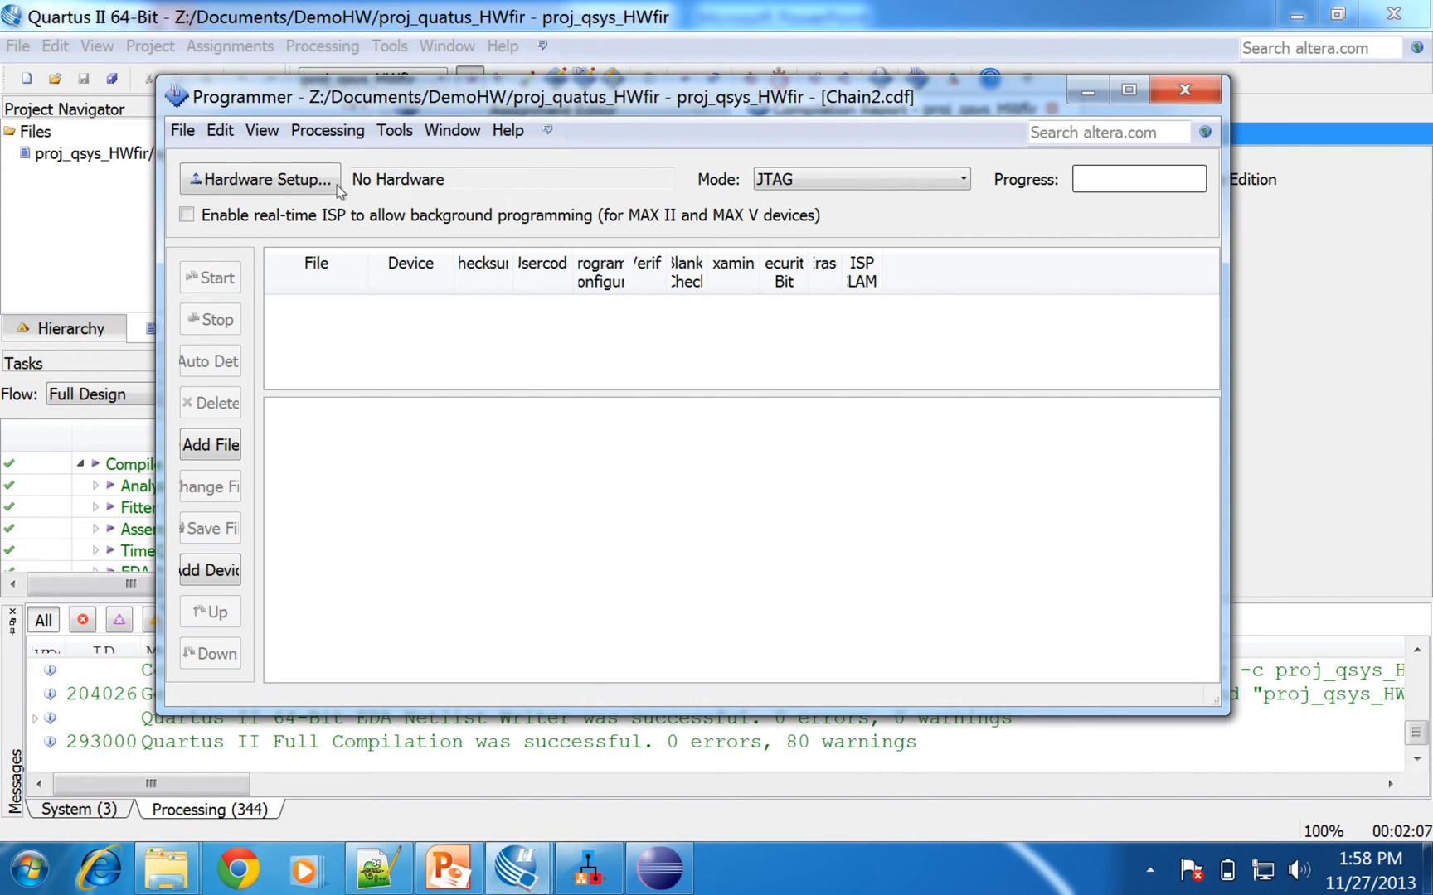
click(295, 189)
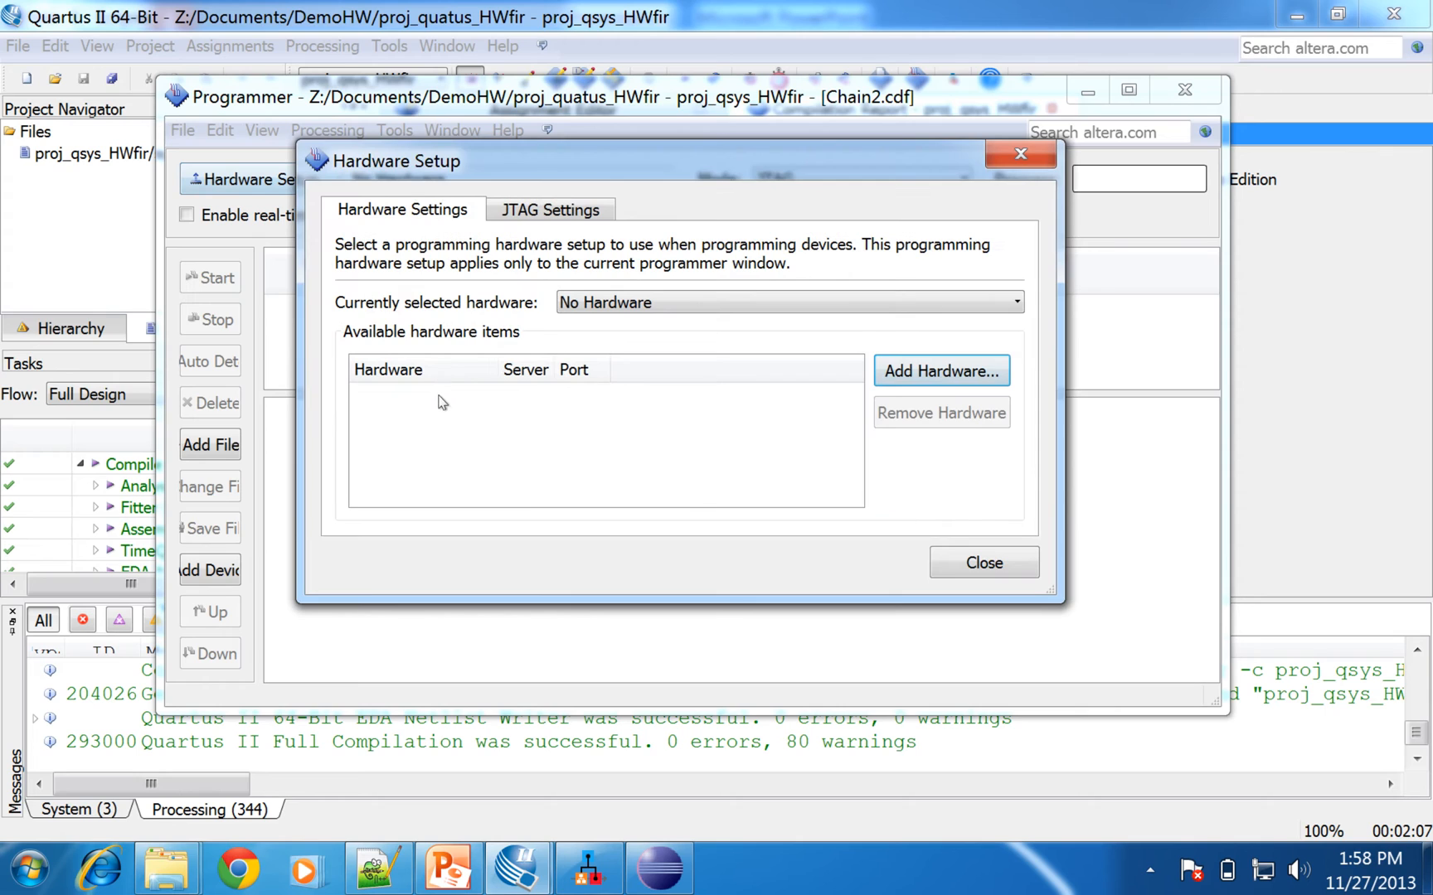
click(640, 312)
click(624, 324)
click(1007, 563)
click(1205, 86)
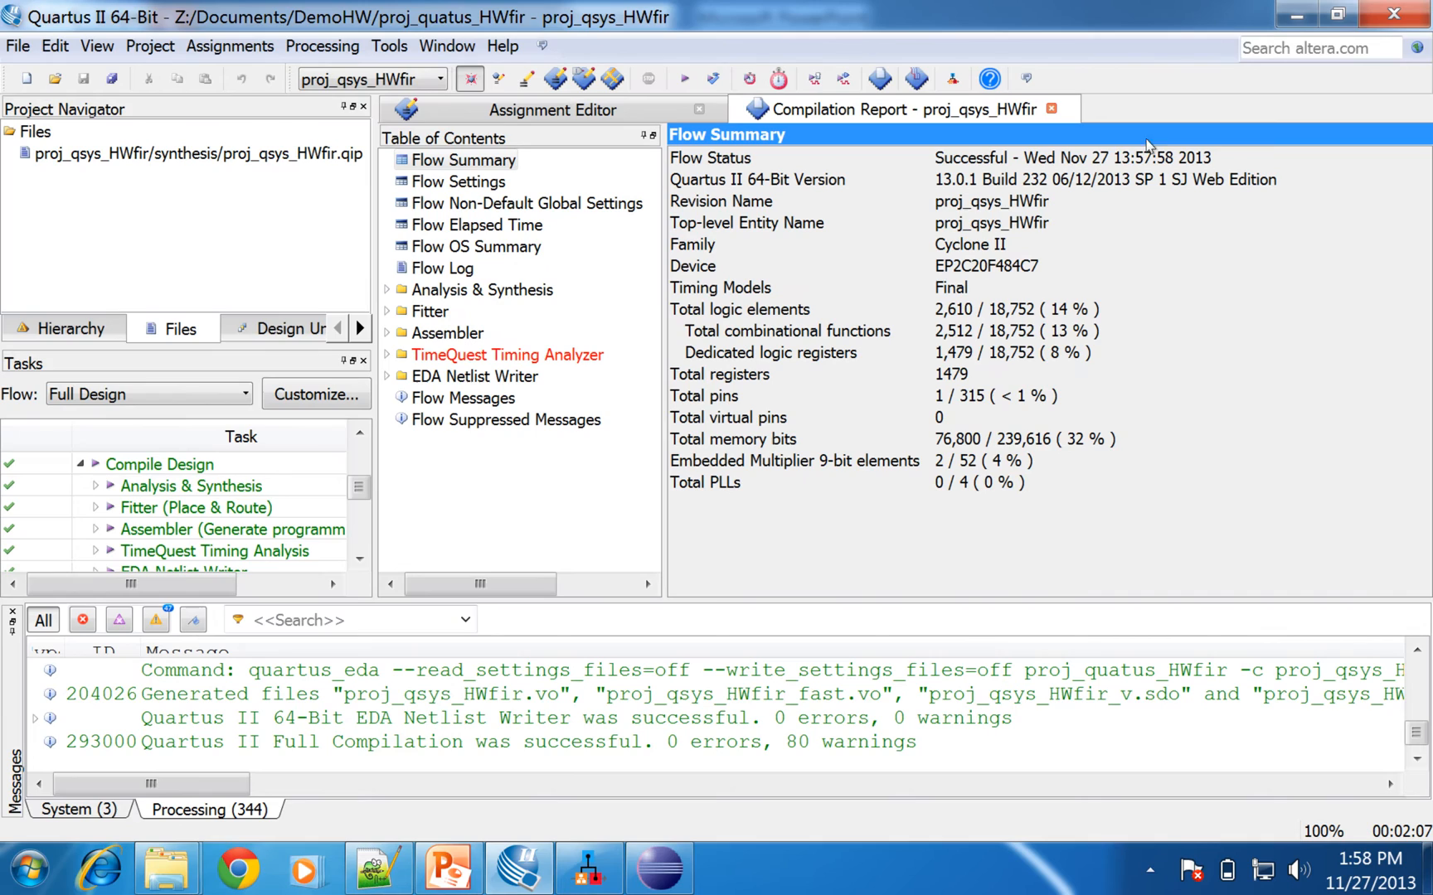
Connect the USB-Blaster to the Windows 7 machine, open the Programmer, and select USB-Blaster as its programming hardware
click(933, 404)
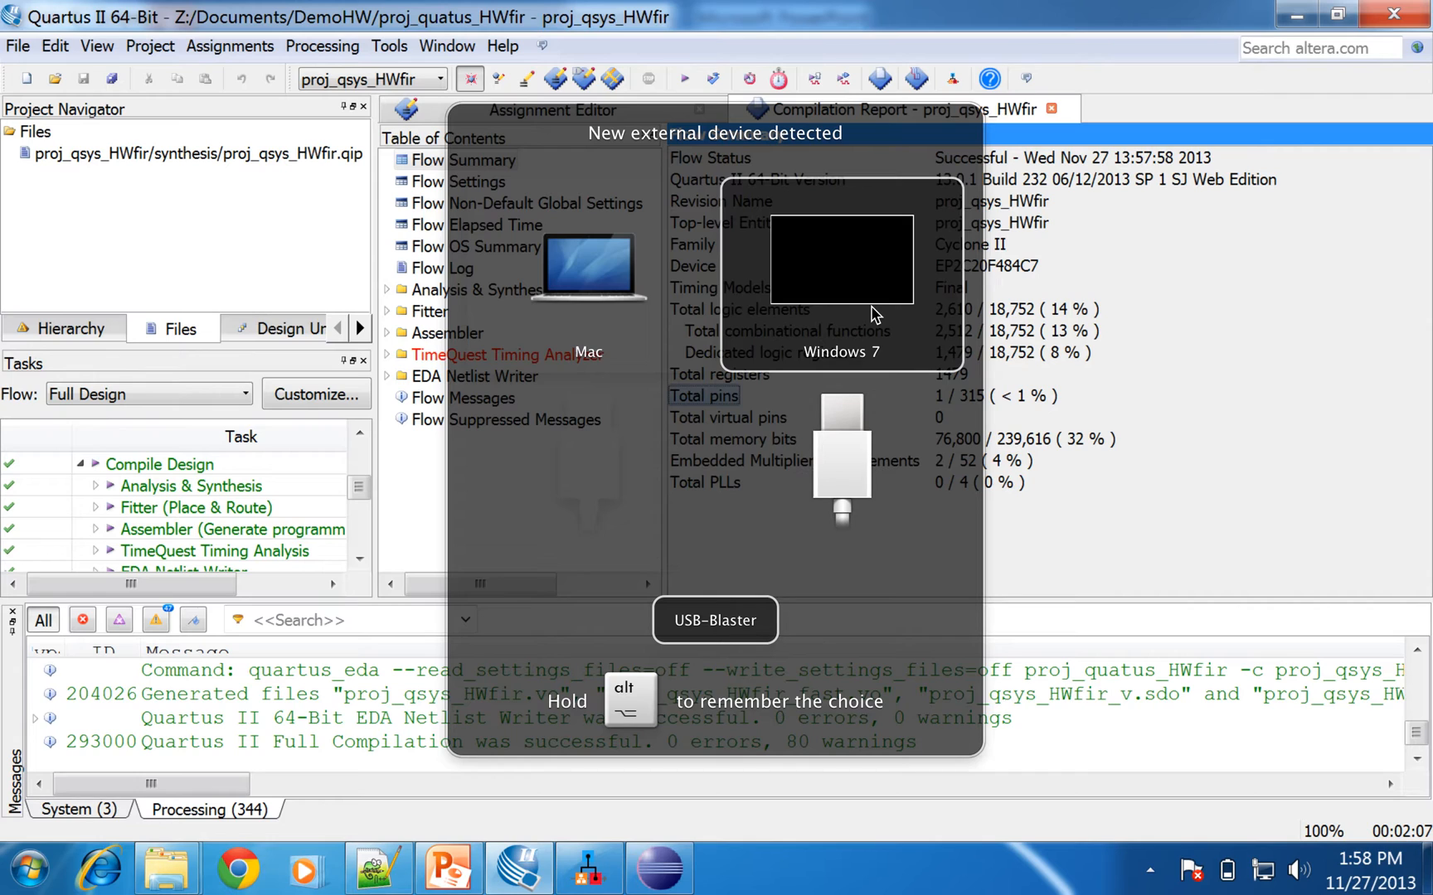
click(872, 313)
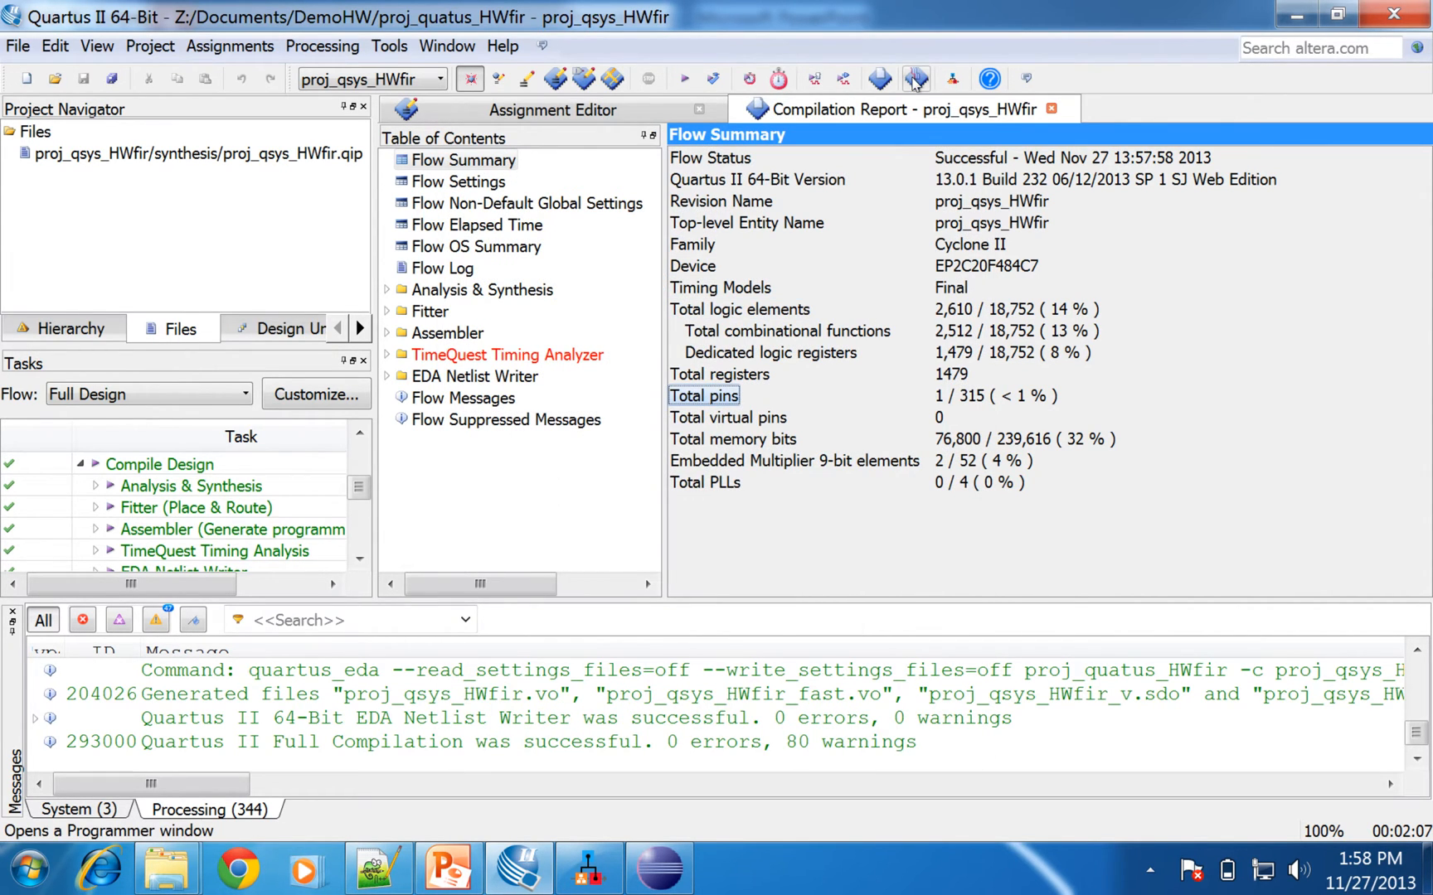
click(915, 80)
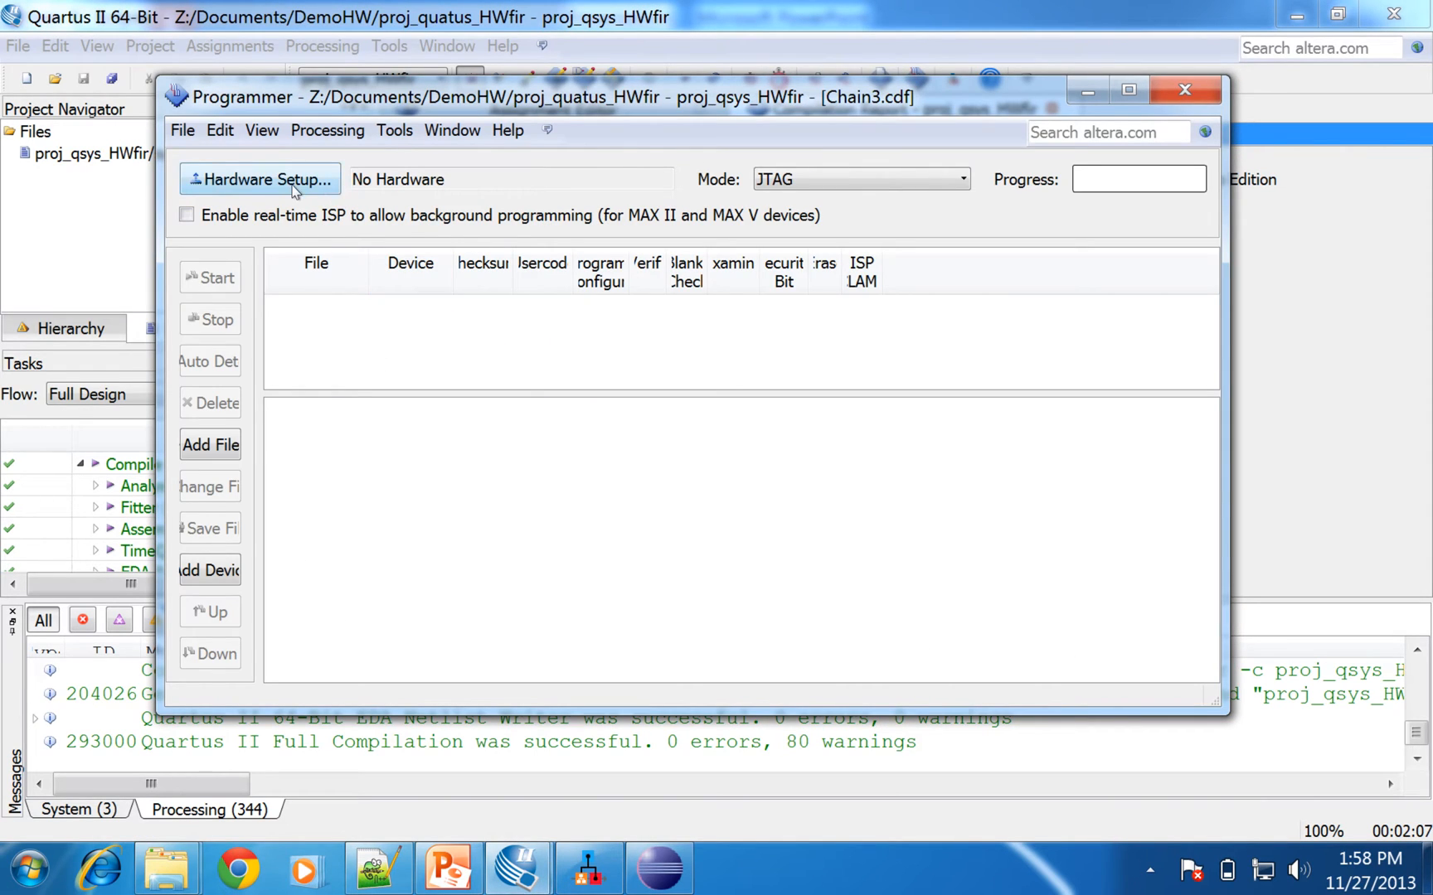
click(292, 179)
click(384, 391)
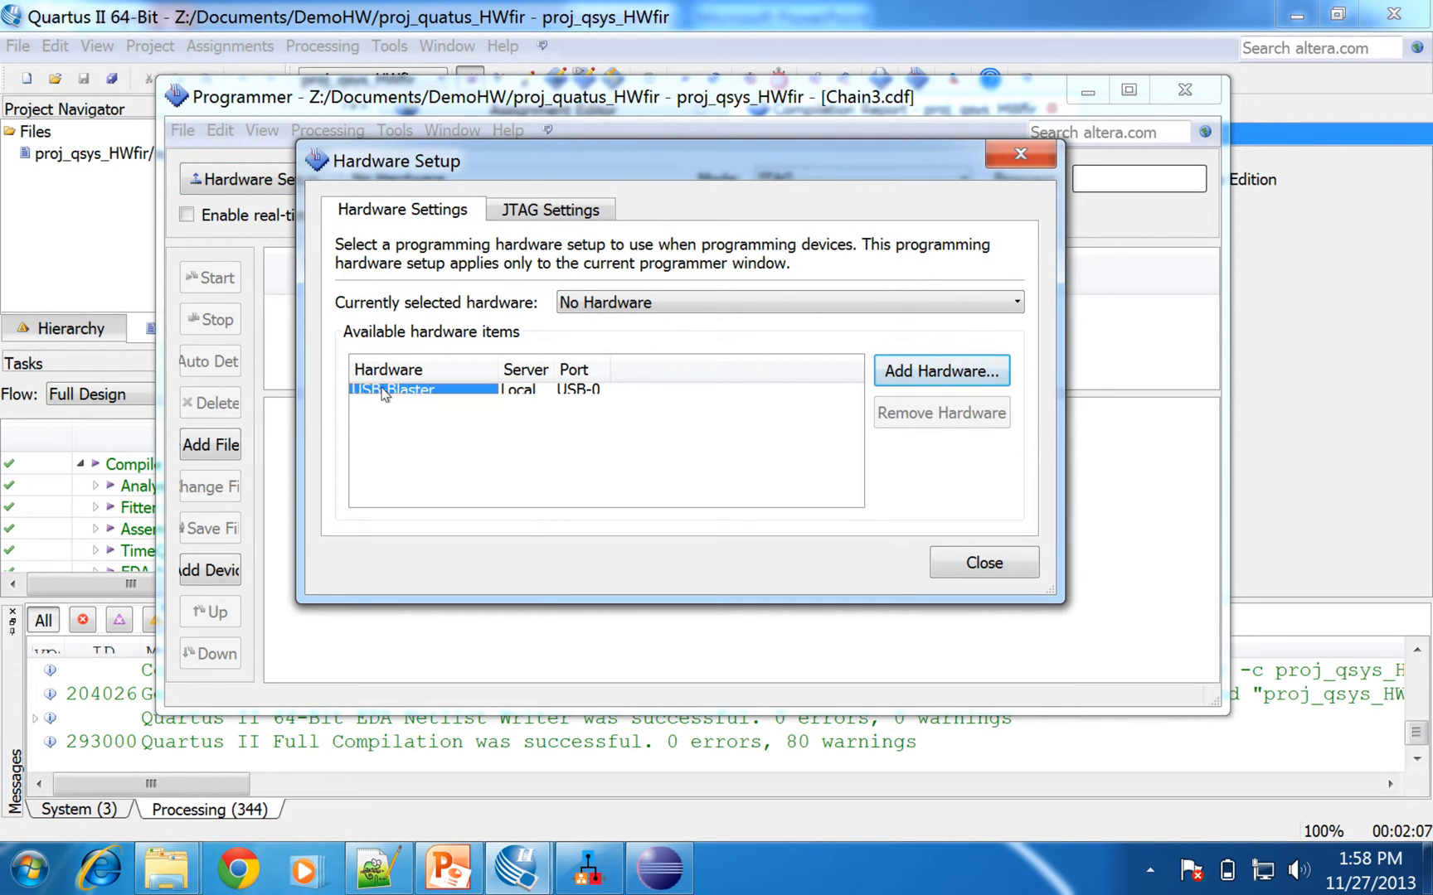
double_click(384, 391)
click(1010, 566)
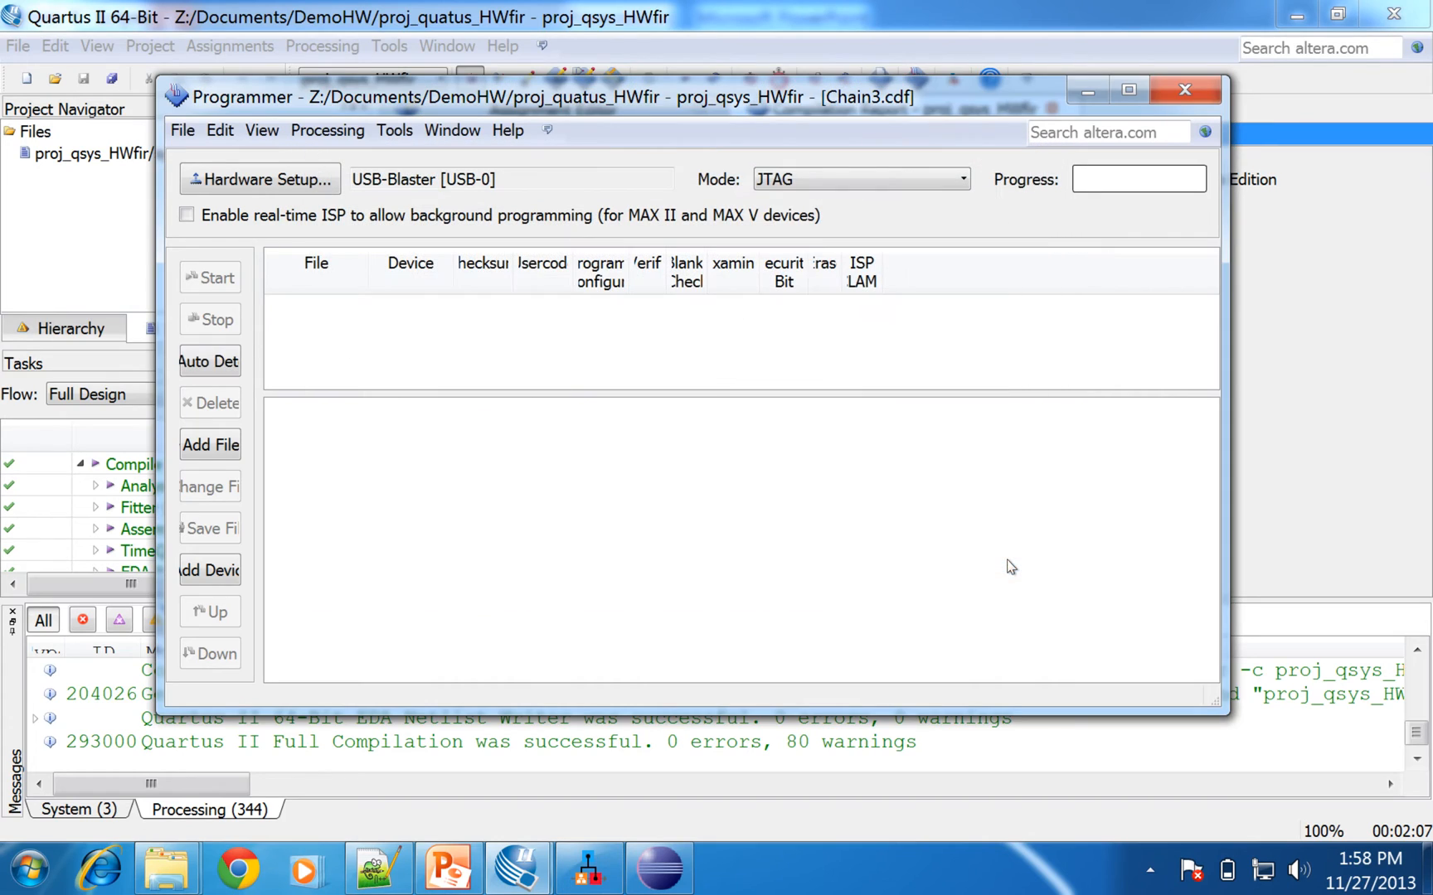
Add proj_qsys_HWfir.sof from the output_files folder to the Programmer and program the FPGA with it
click(212, 451)
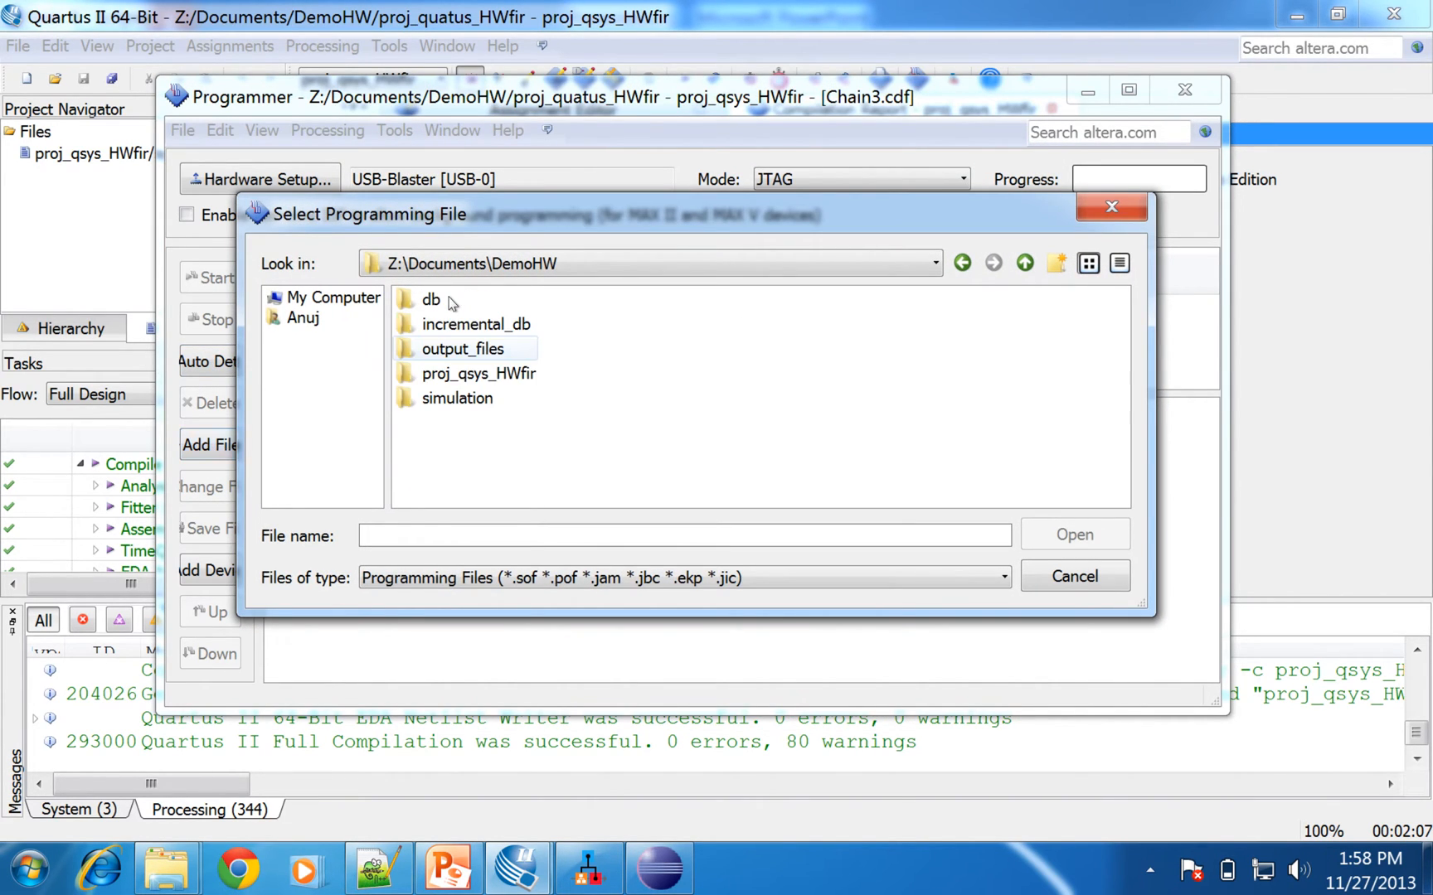
double_click(456, 350)
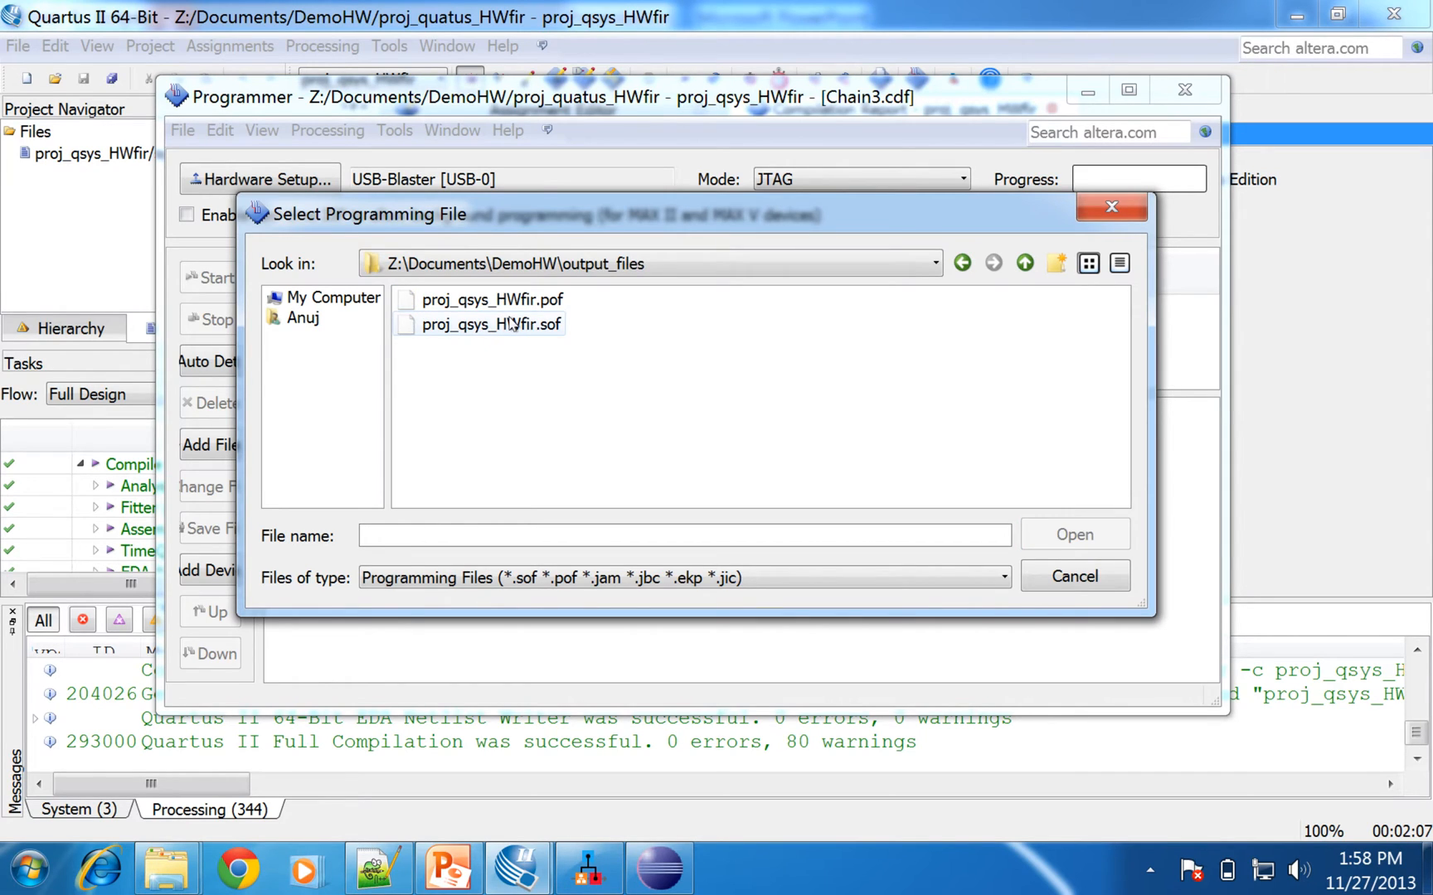
double_click(511, 323)
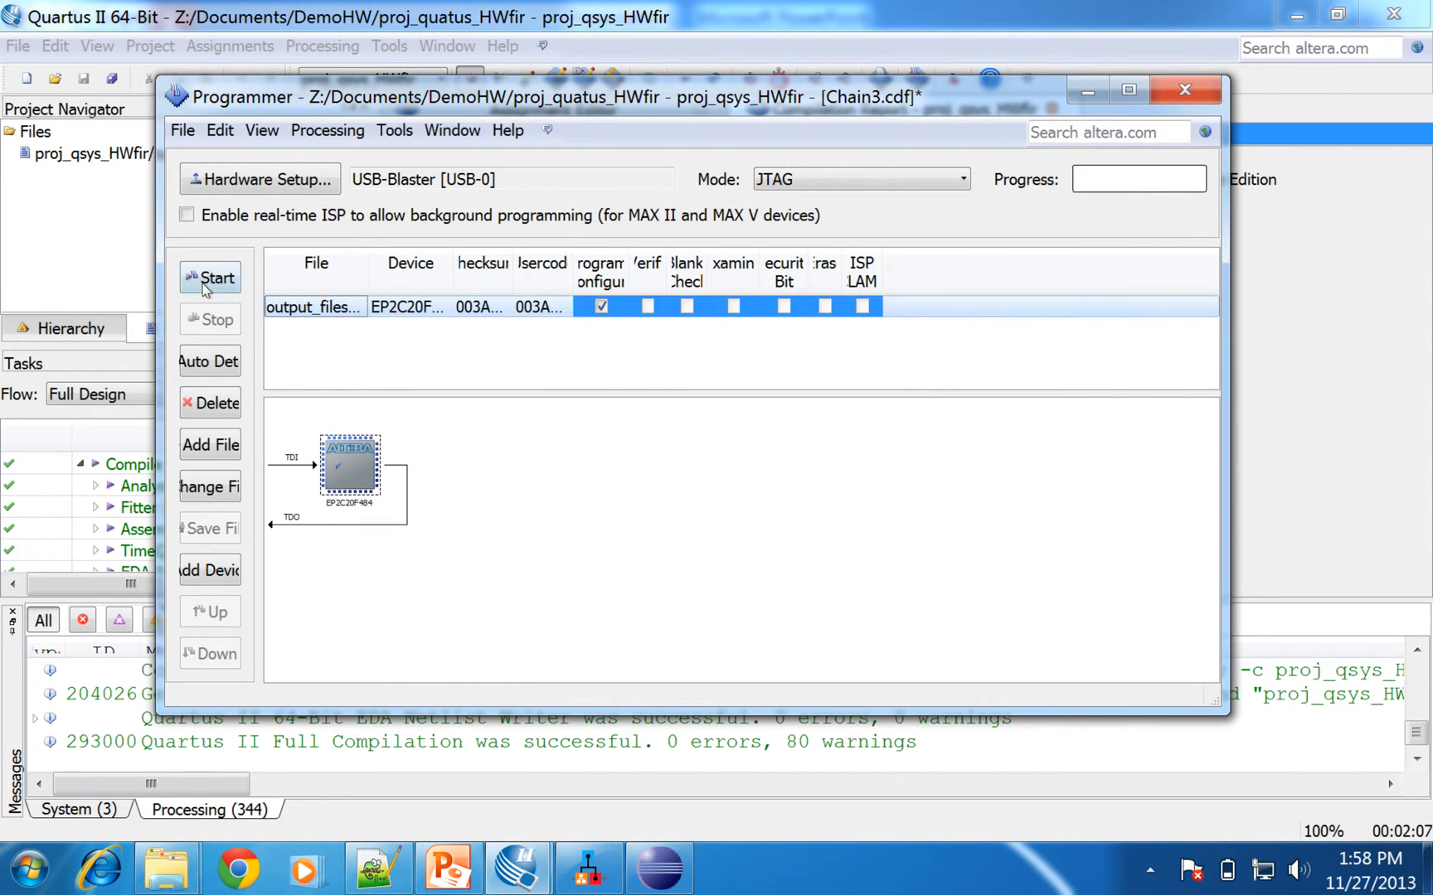
click(206, 282)
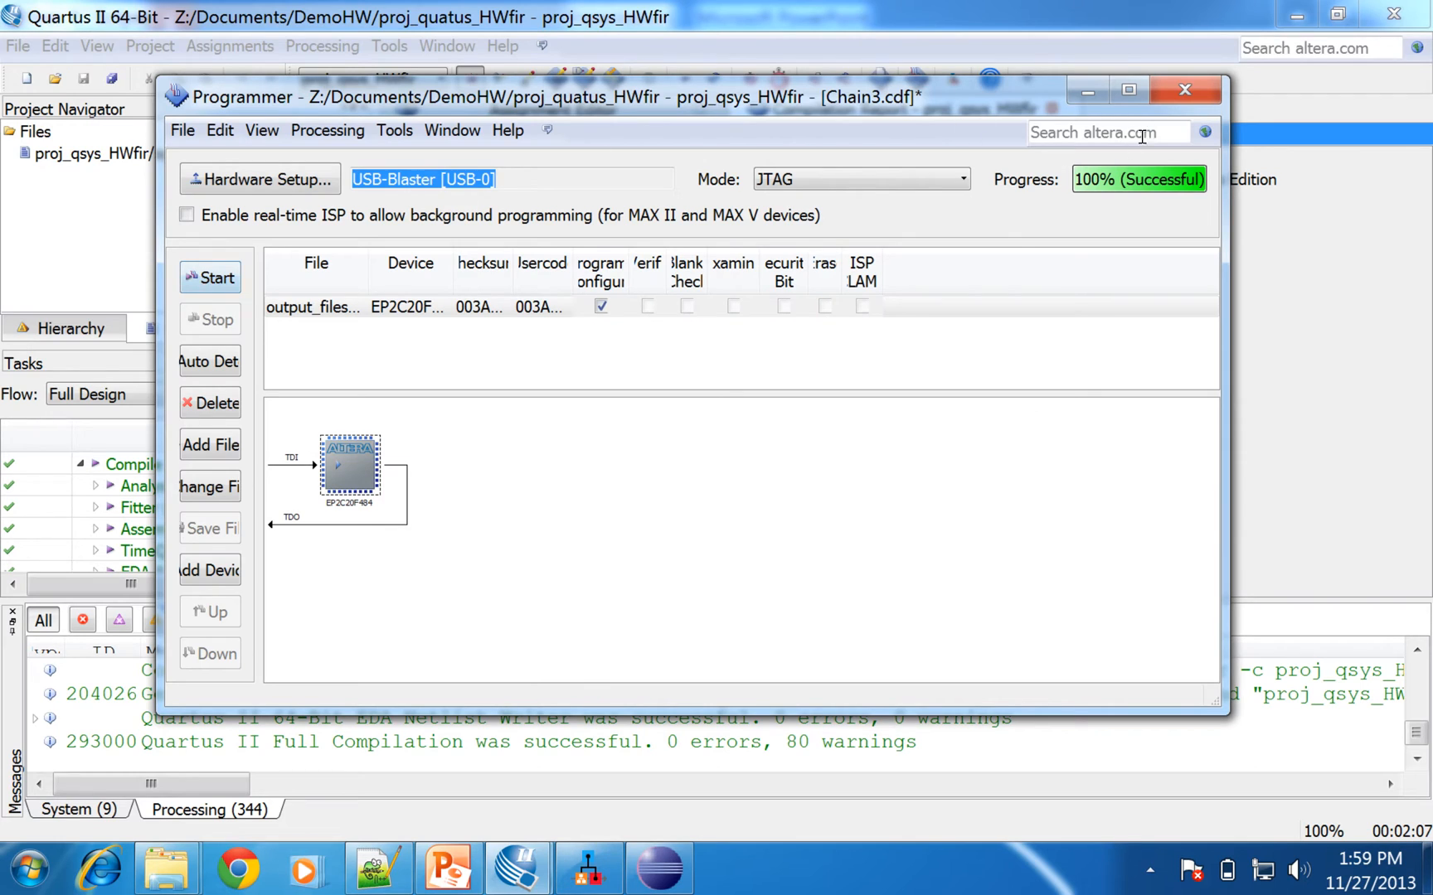
Close the Programmer, saving the chain description file as Chain3 in output_files and adding it to the current project
click(1185, 93)
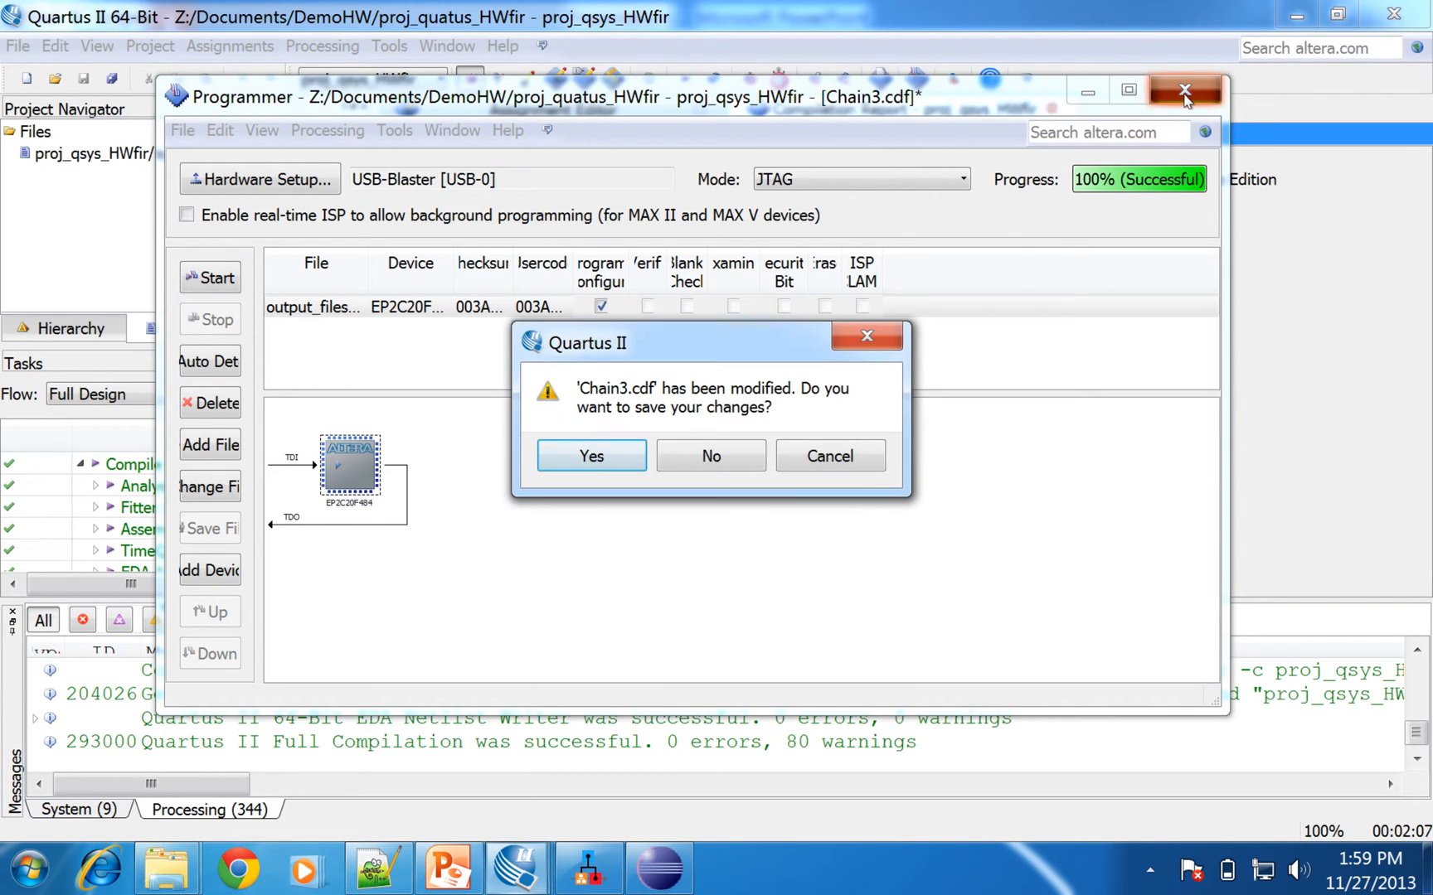
click(592, 456)
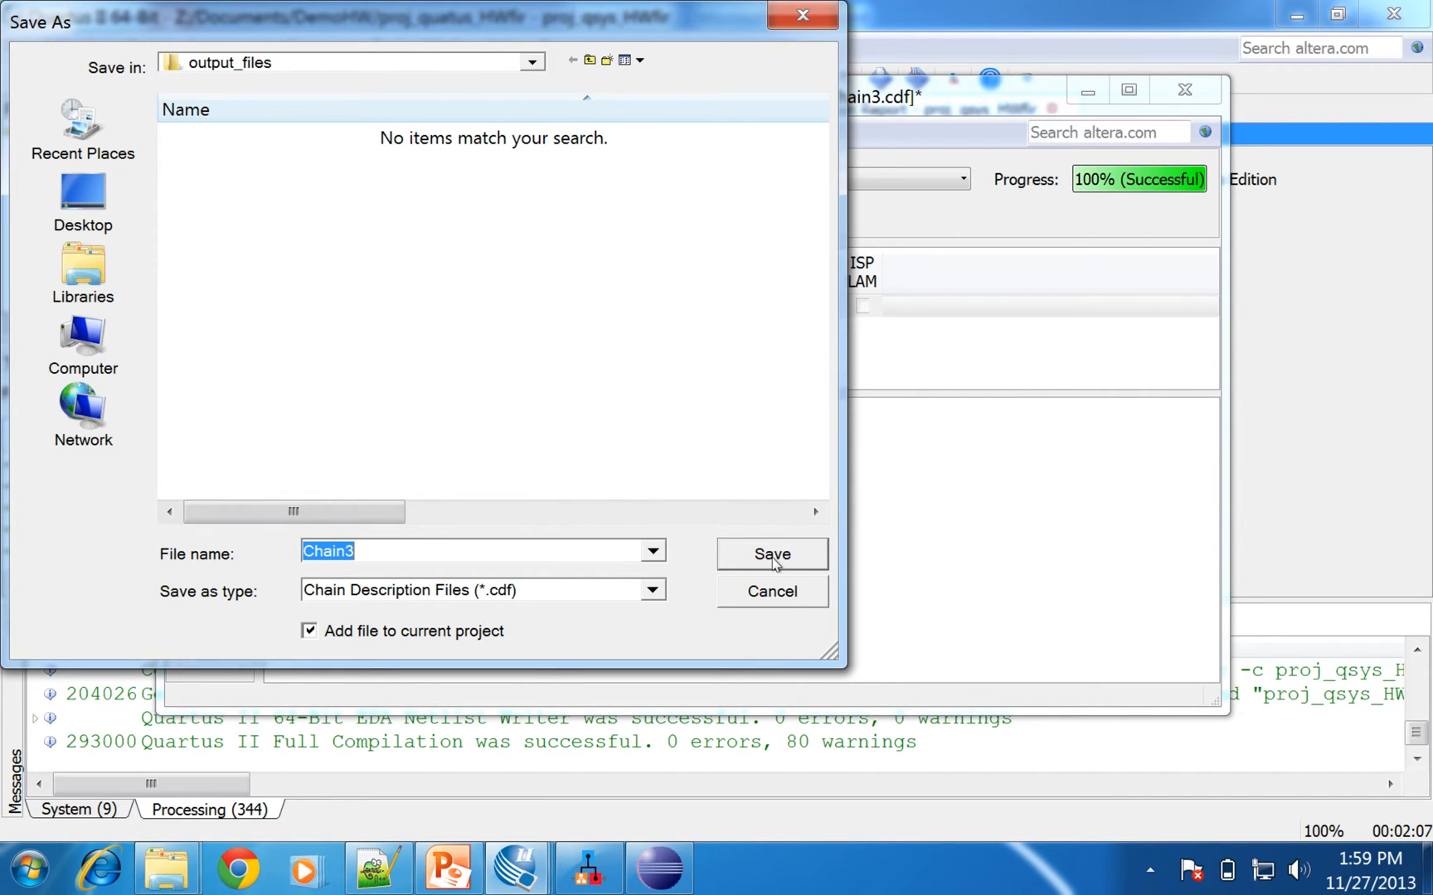
click(743, 556)
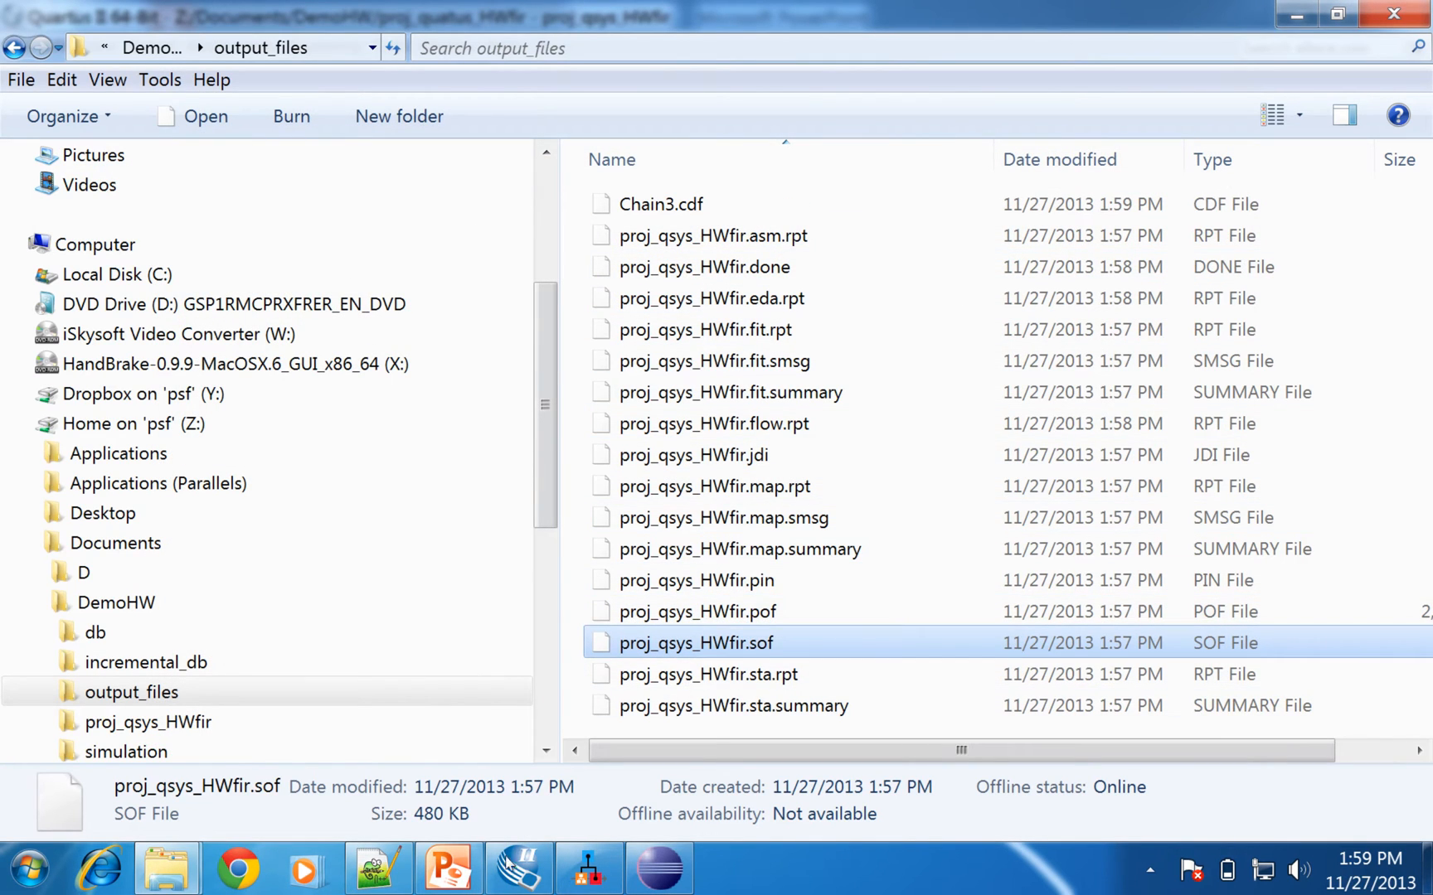
Switch to Nios II Eclipse and start a Nios II Application and BSP from Template using proj_qsys_HWfir.sopcinfo from the DemoHW folder
mouse_move(537, 880)
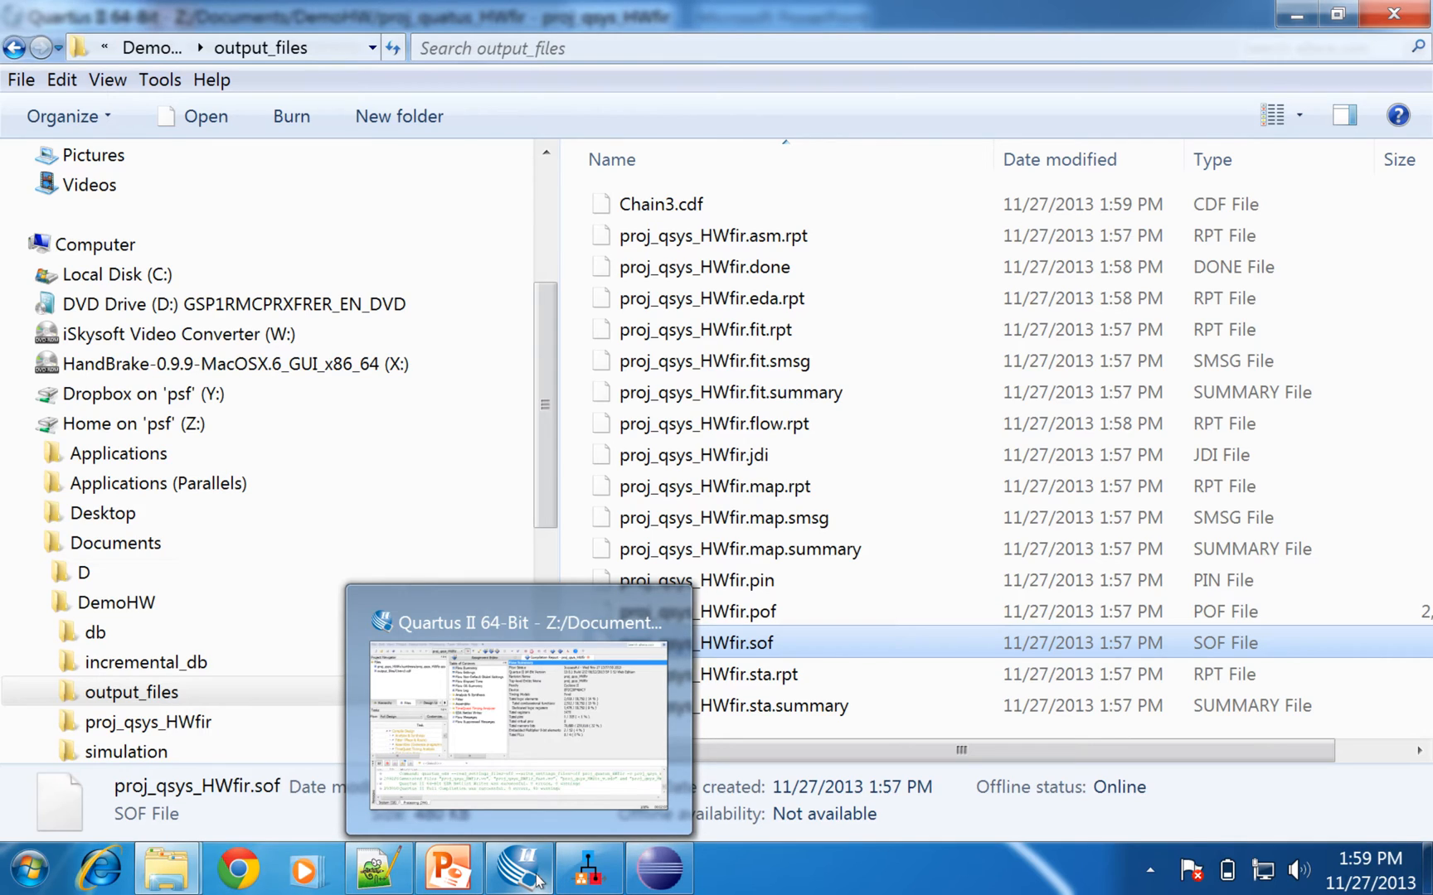
click(668, 881)
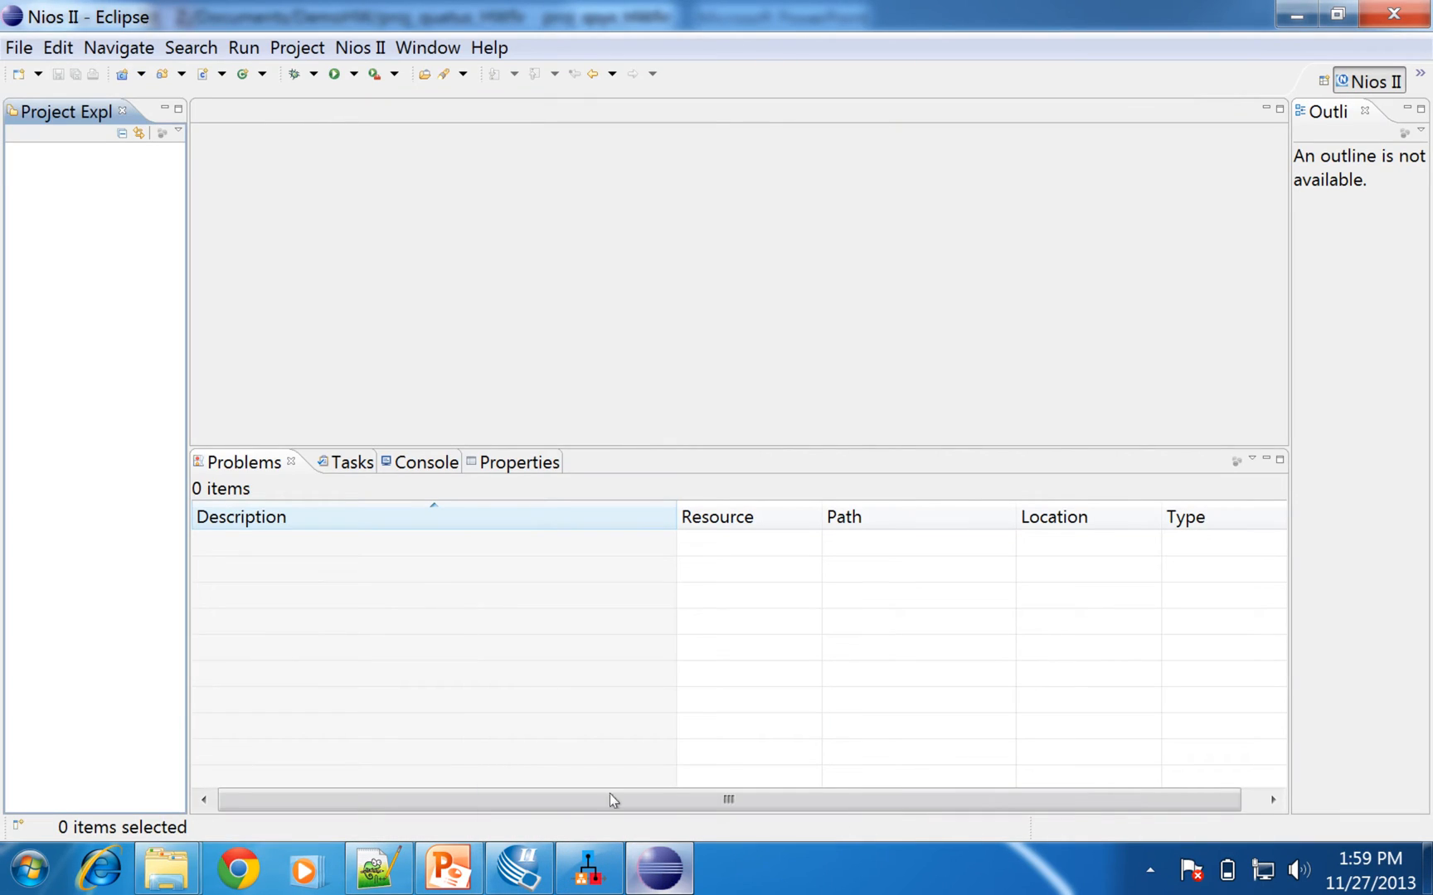
right_click(86, 340)
mouse_move(170, 369)
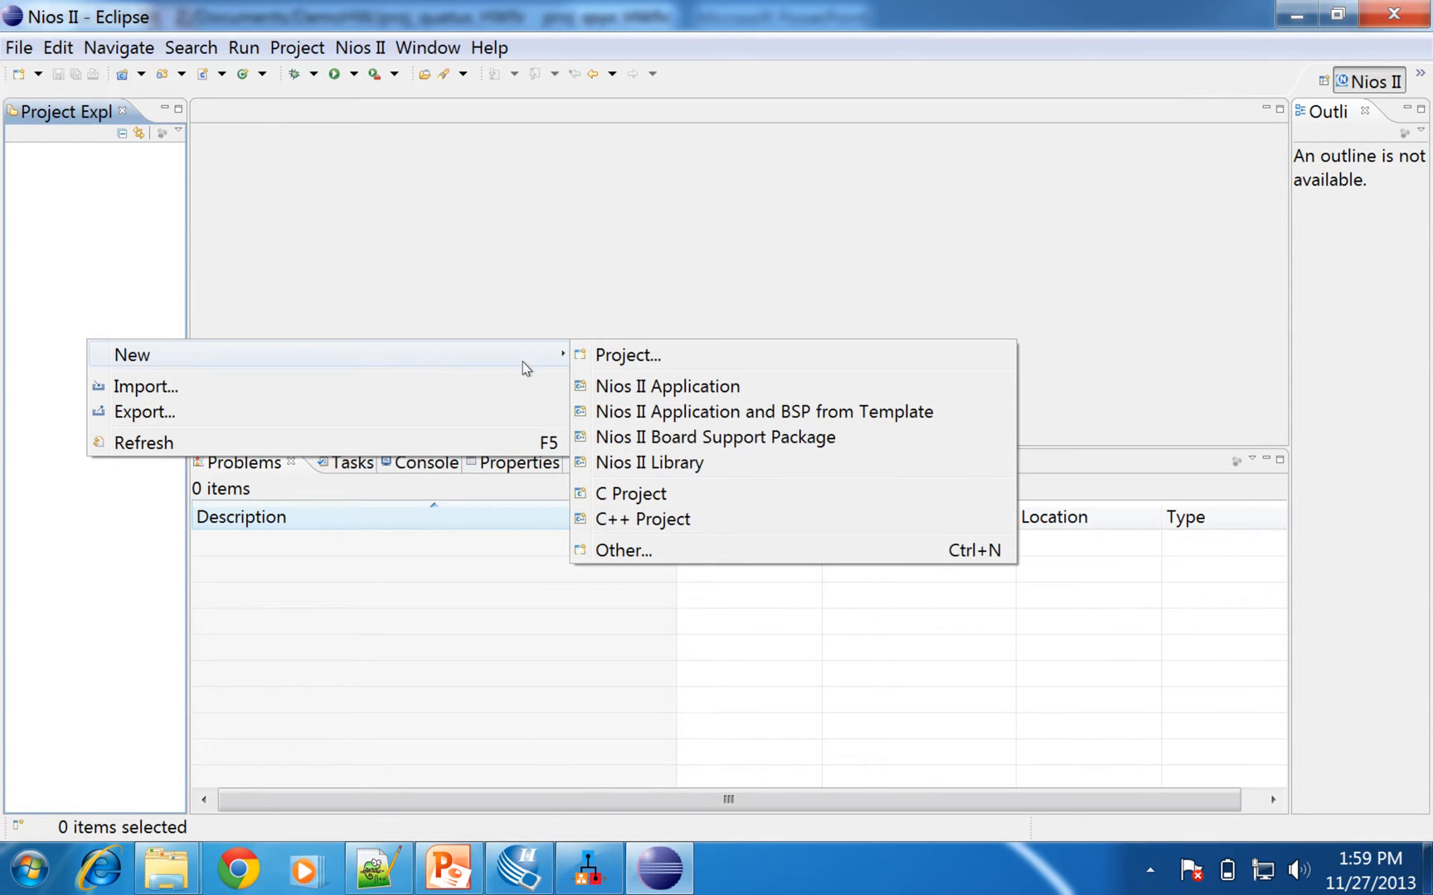
click(673, 425)
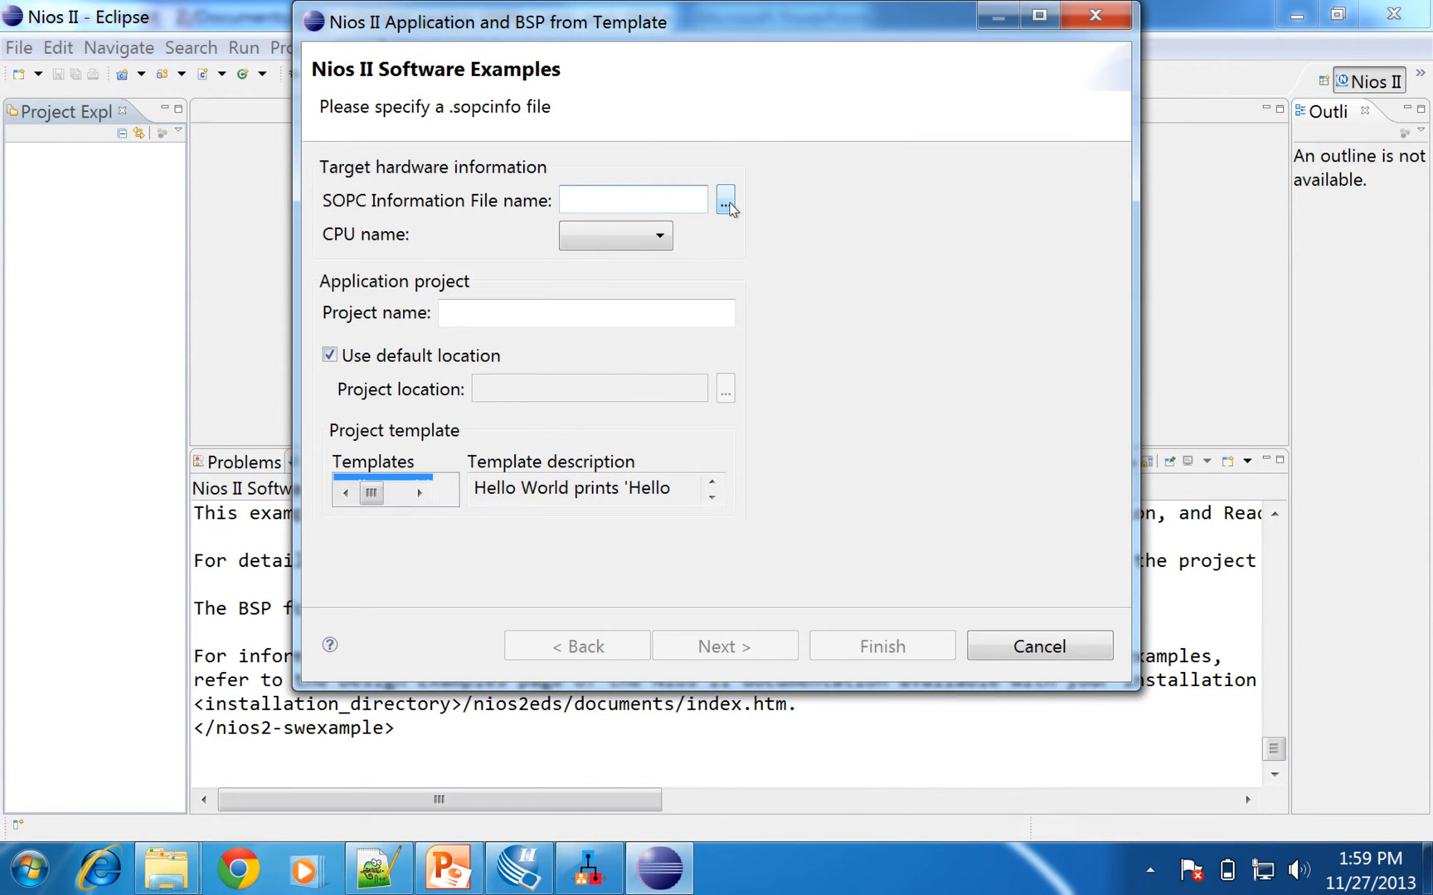
click(727, 201)
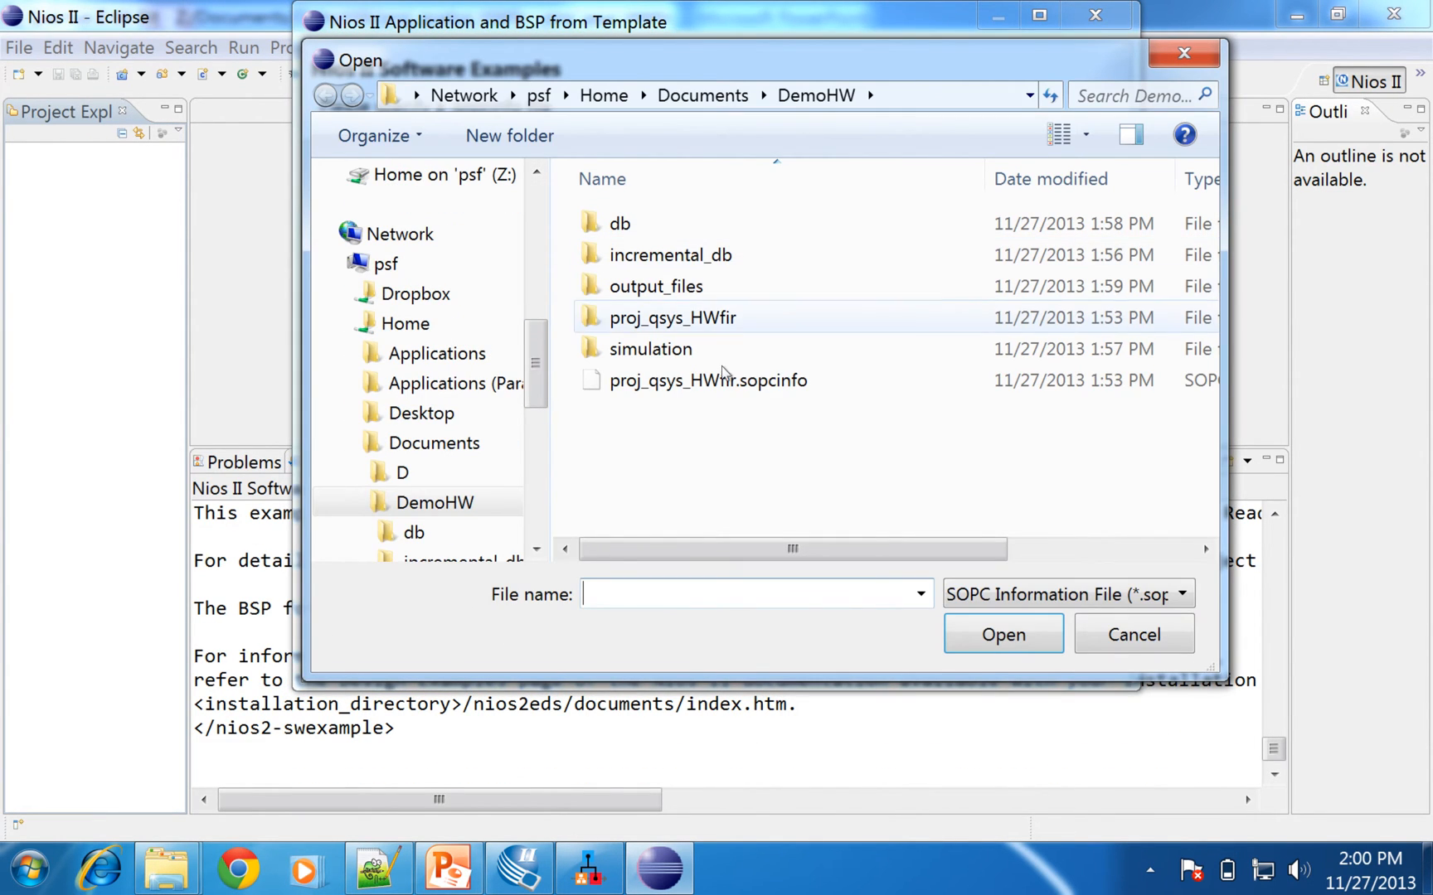
double_click(736, 383)
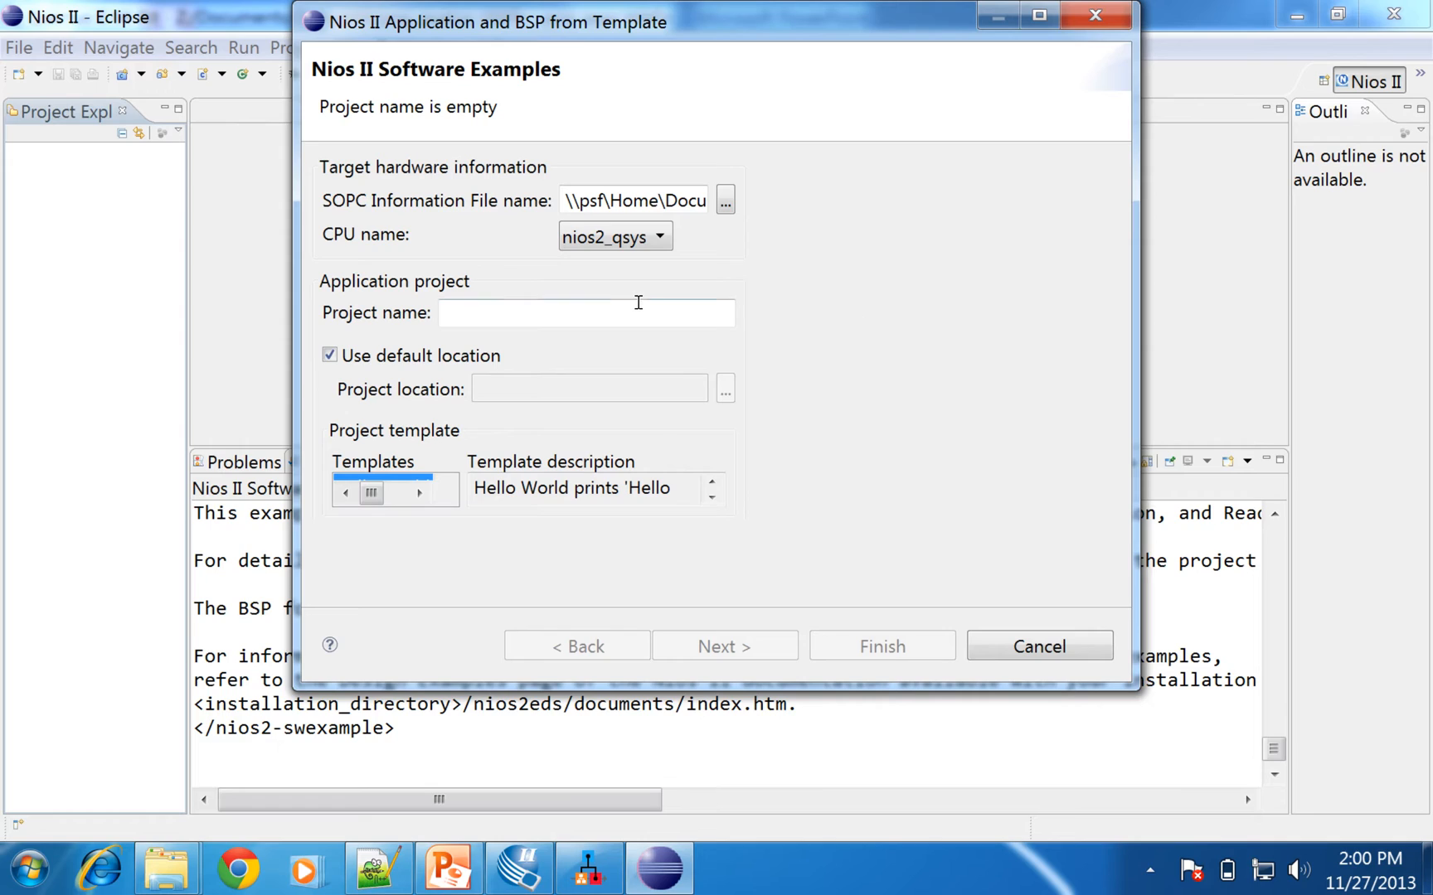
Name the application project proj_nios_HWfir and turn off the default project location
text(proj)
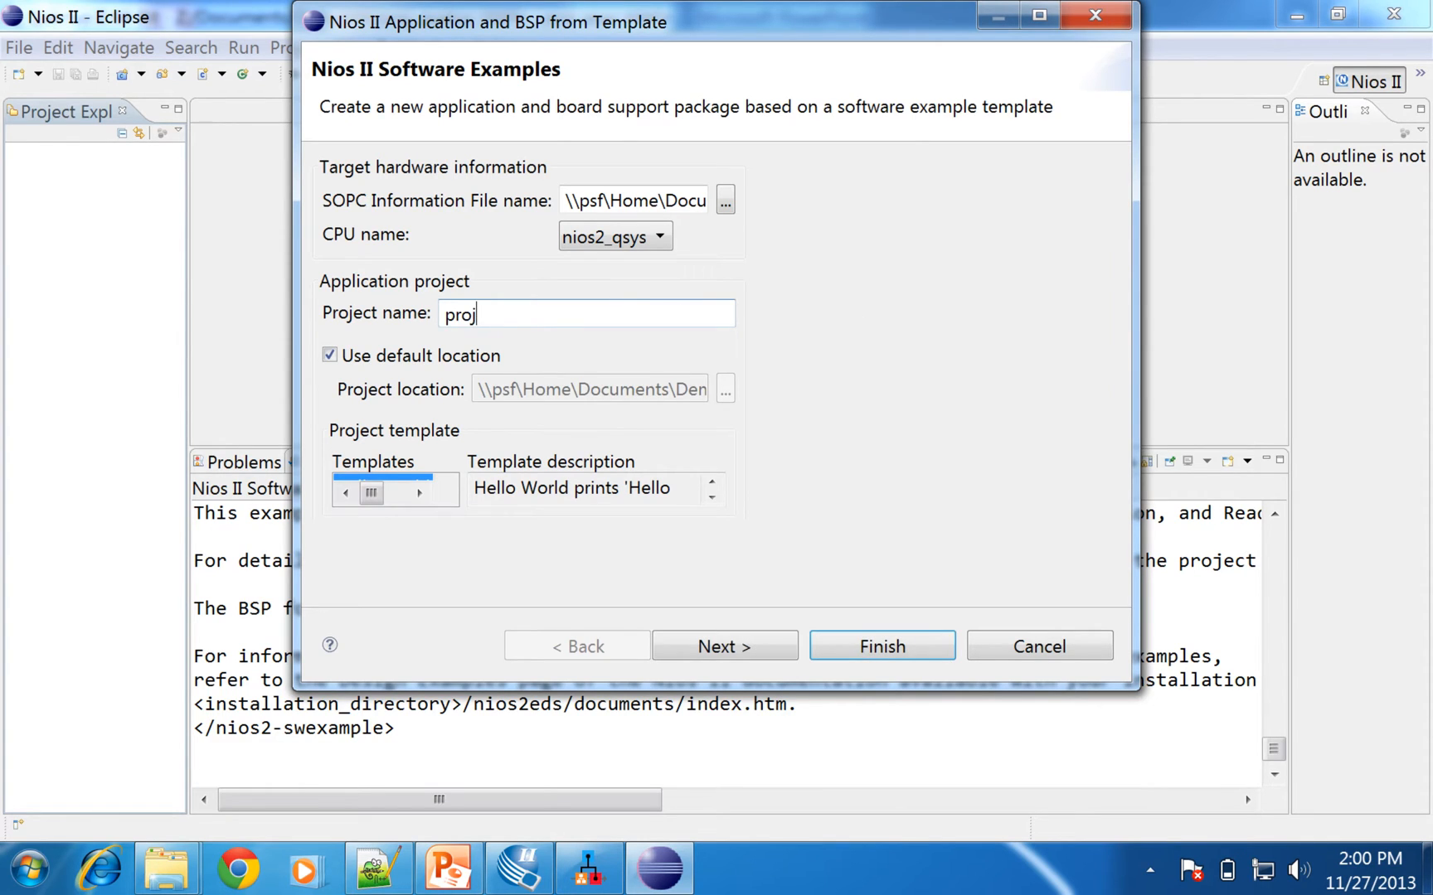
text(_nios_HWfir)
click(464, 355)
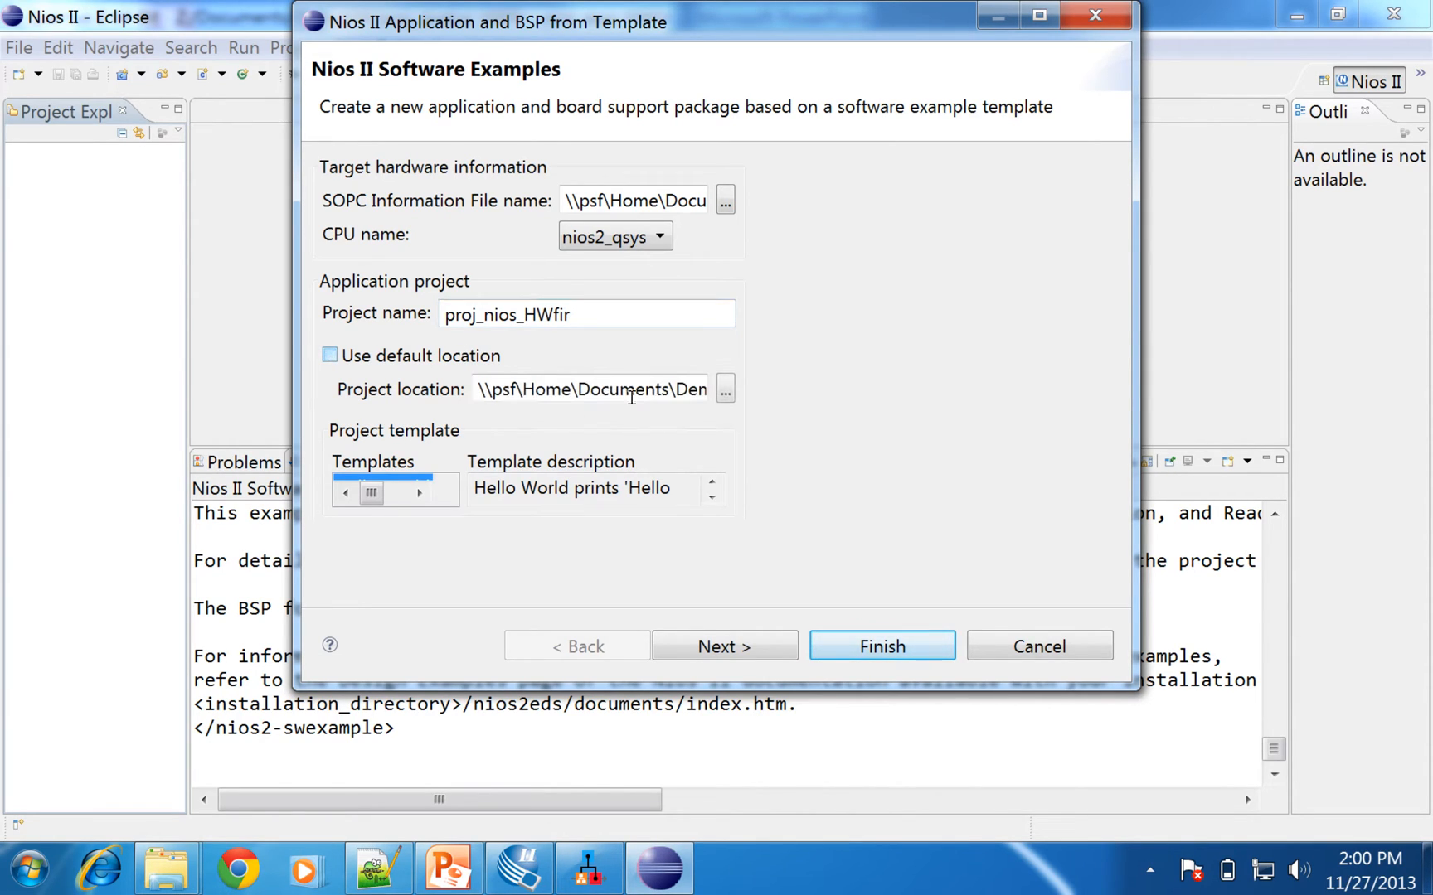
Examine the full project location path of the new application project
drag(643, 397, 828, 398)
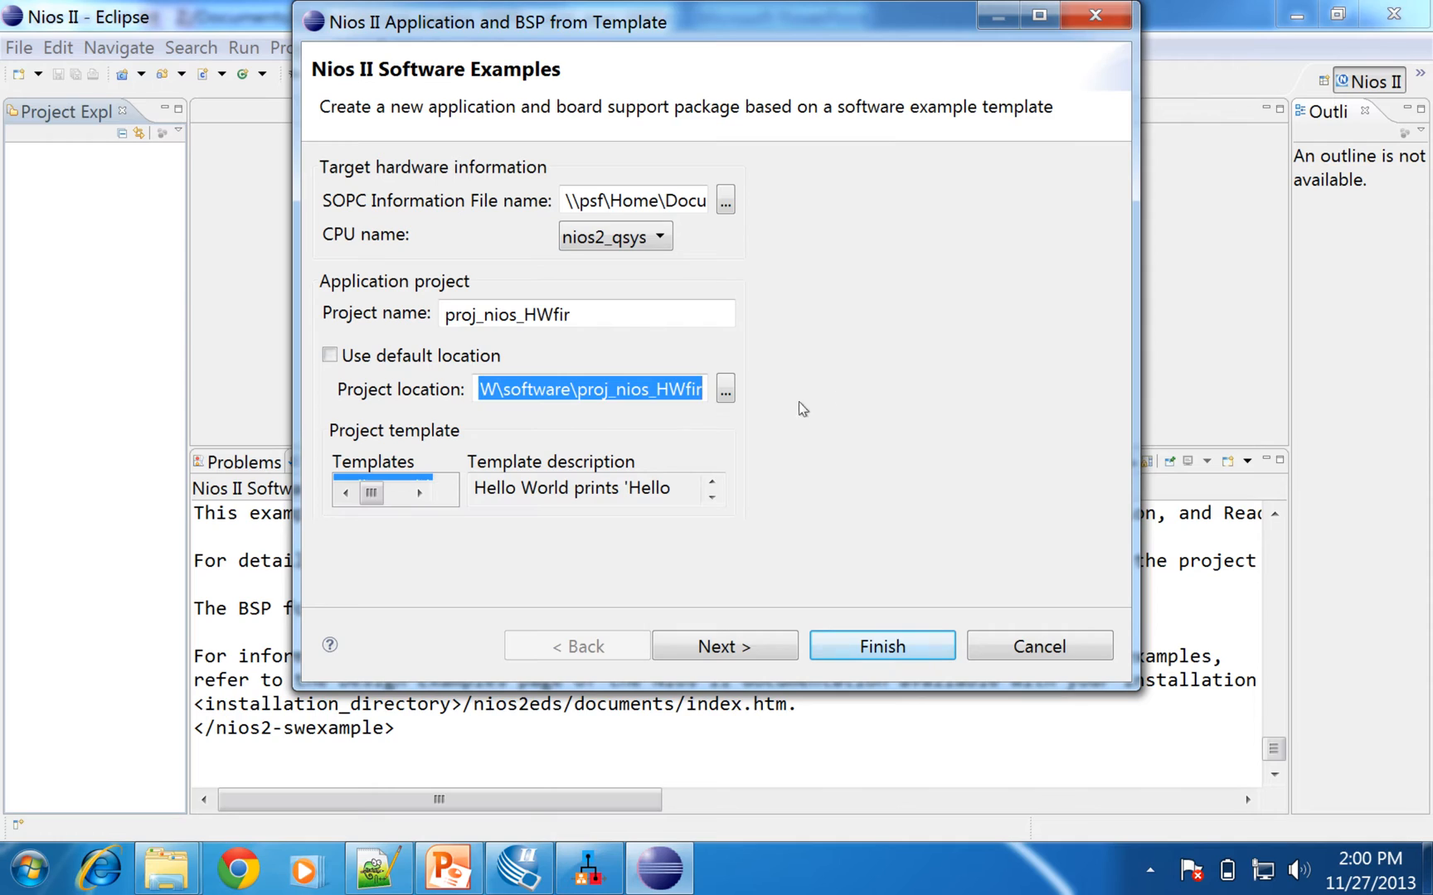
click(587, 388)
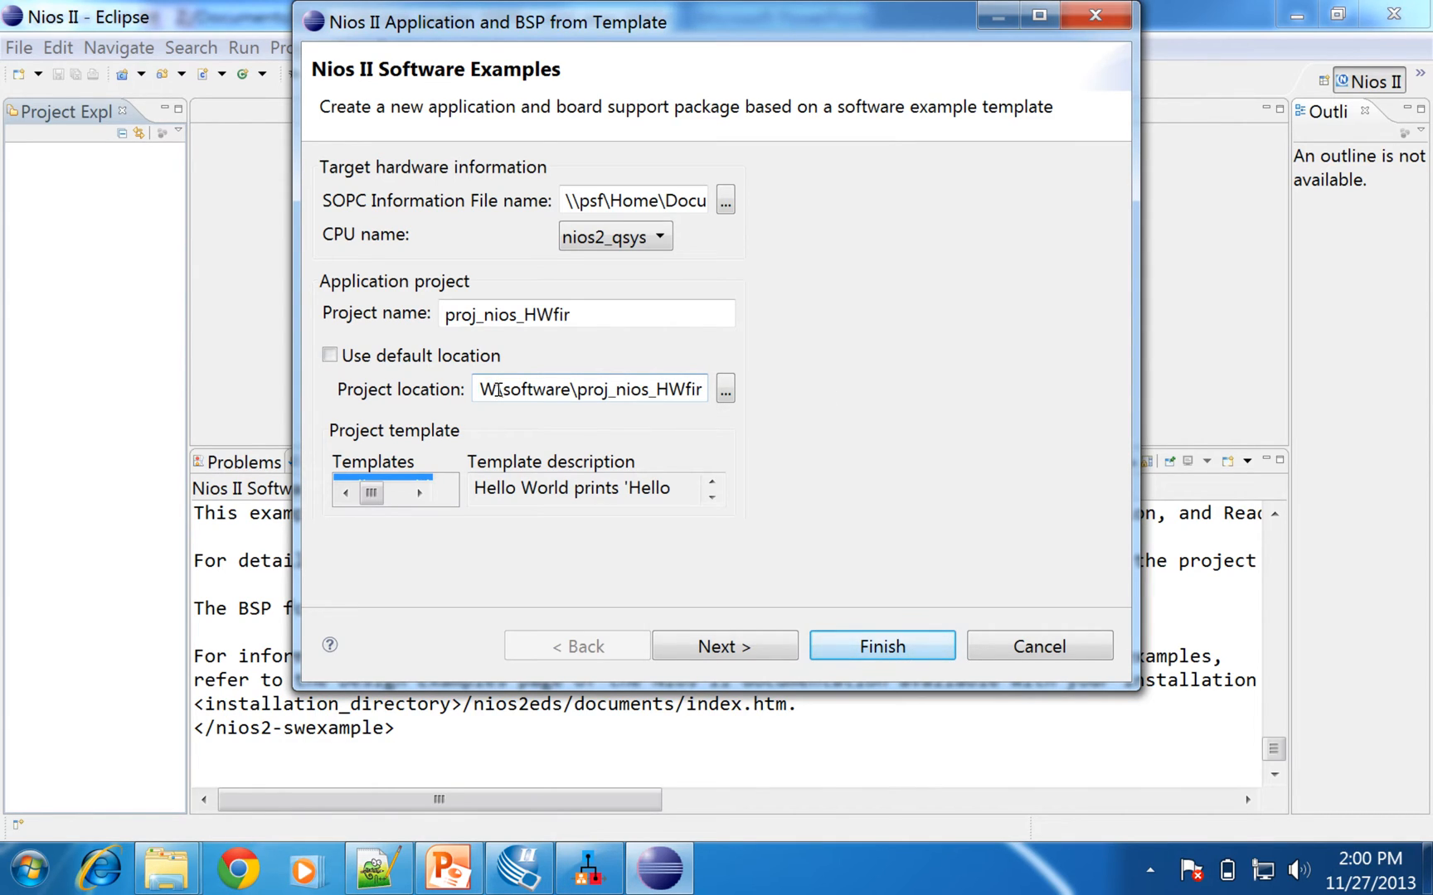
key(Left)
key(Left)
key(Left)
key(Right)
key(Right)
key(Right)
key(Right)
key(Right)
key(Right)
key(Right)
key(Right)
key(Right)
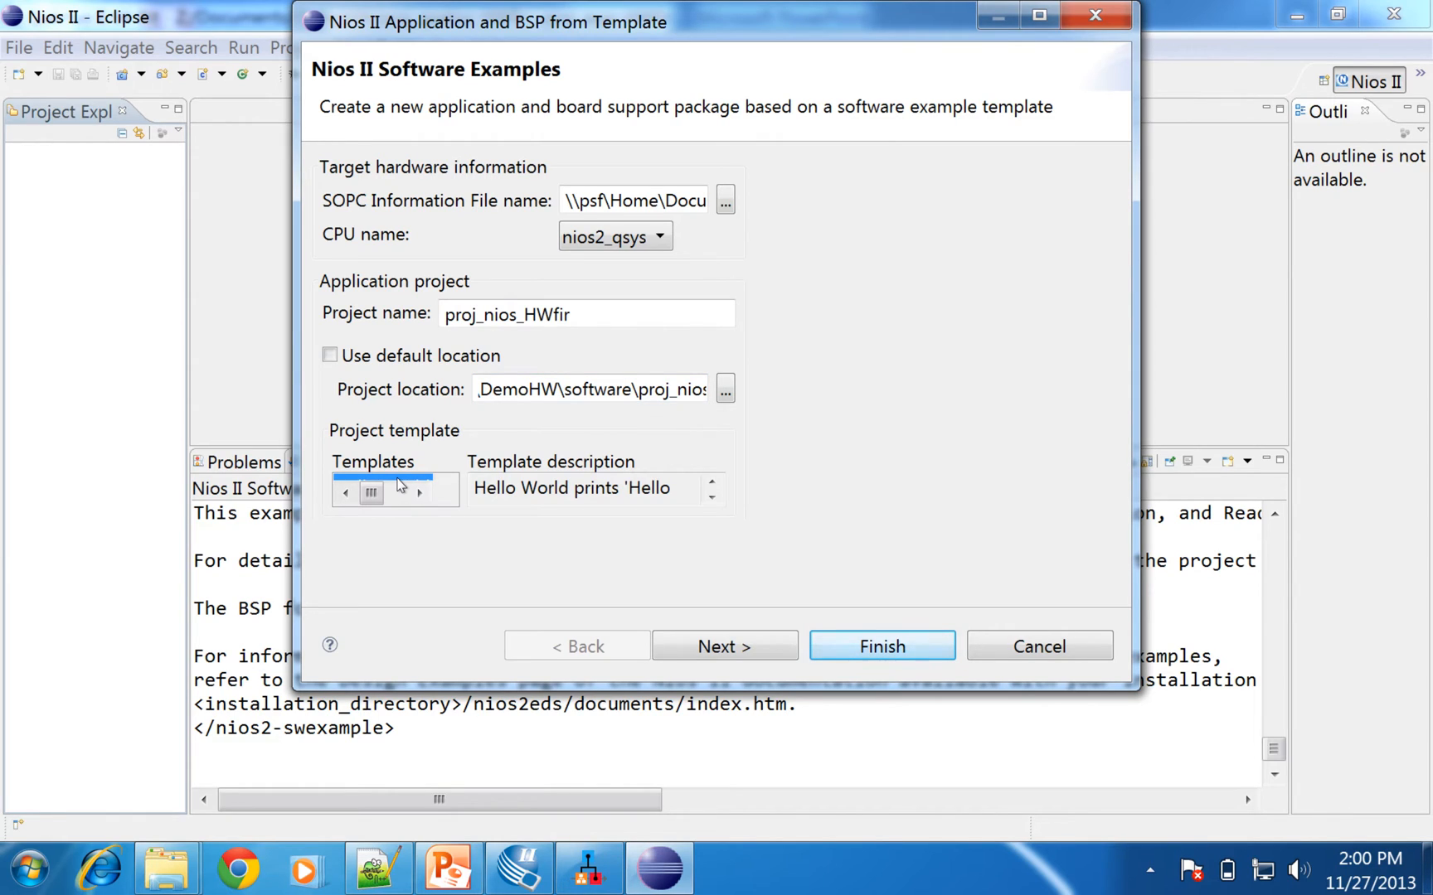
Choose the Hello World Small template and create the application and BSP projects
key(Down)
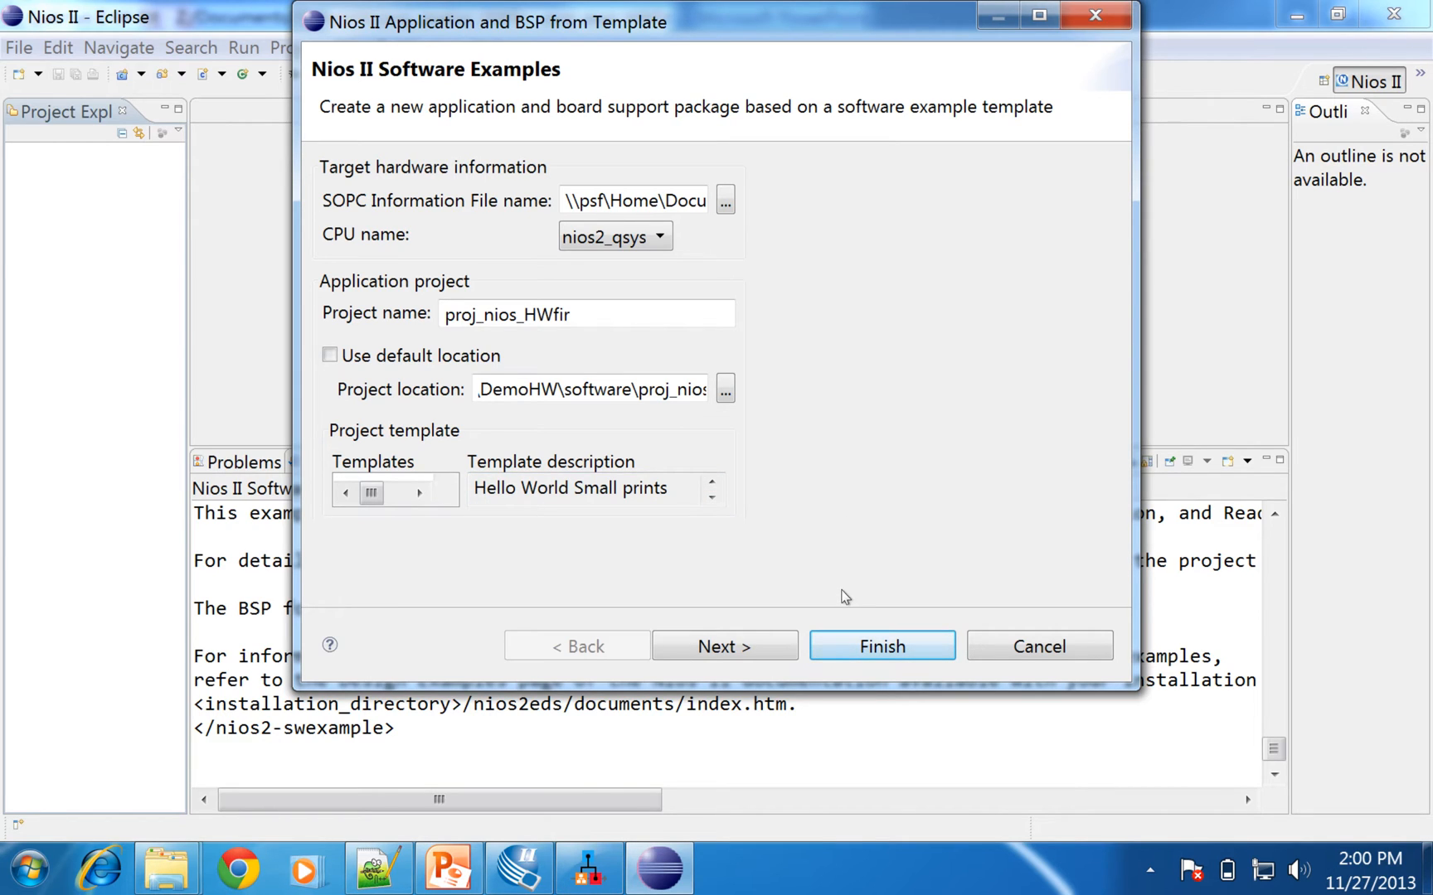
click(825, 647)
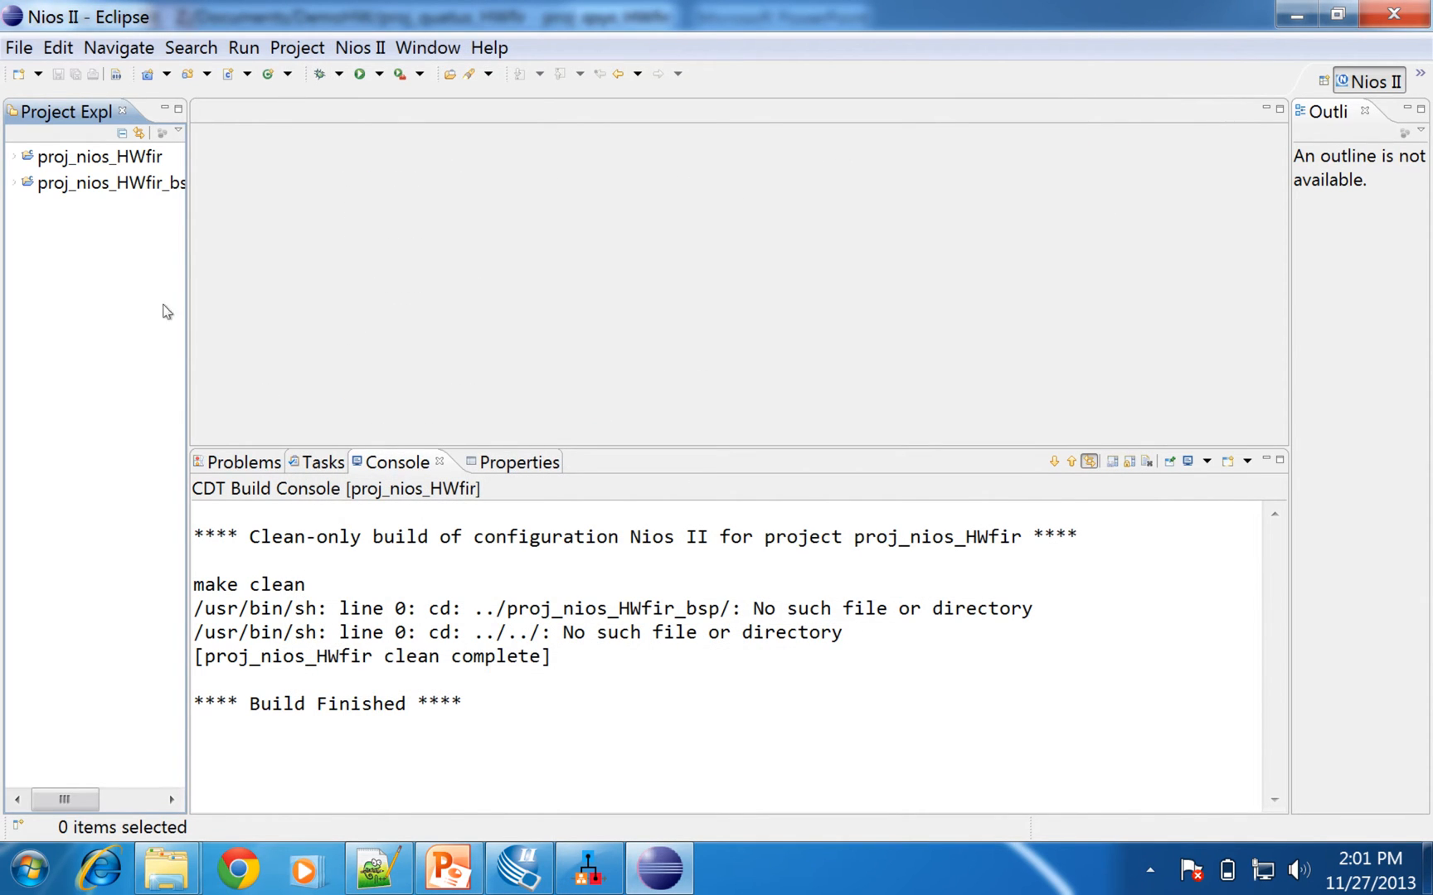
Open hello_world_small.c from the proj_nios_HWfir project, enlarge the editor area, and review the main code at the end of the file
click(15, 156)
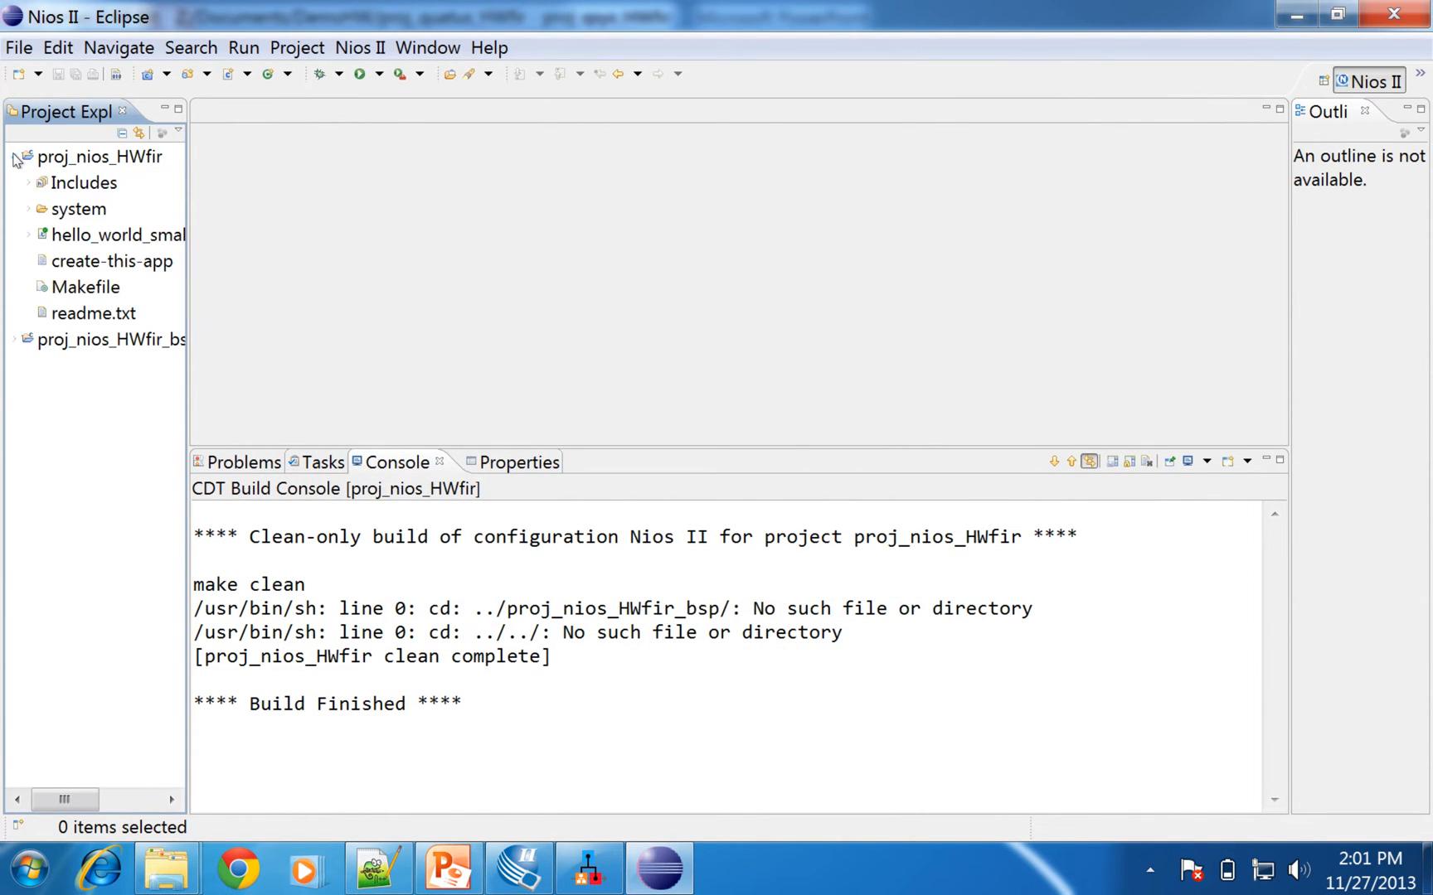
click(82, 159)
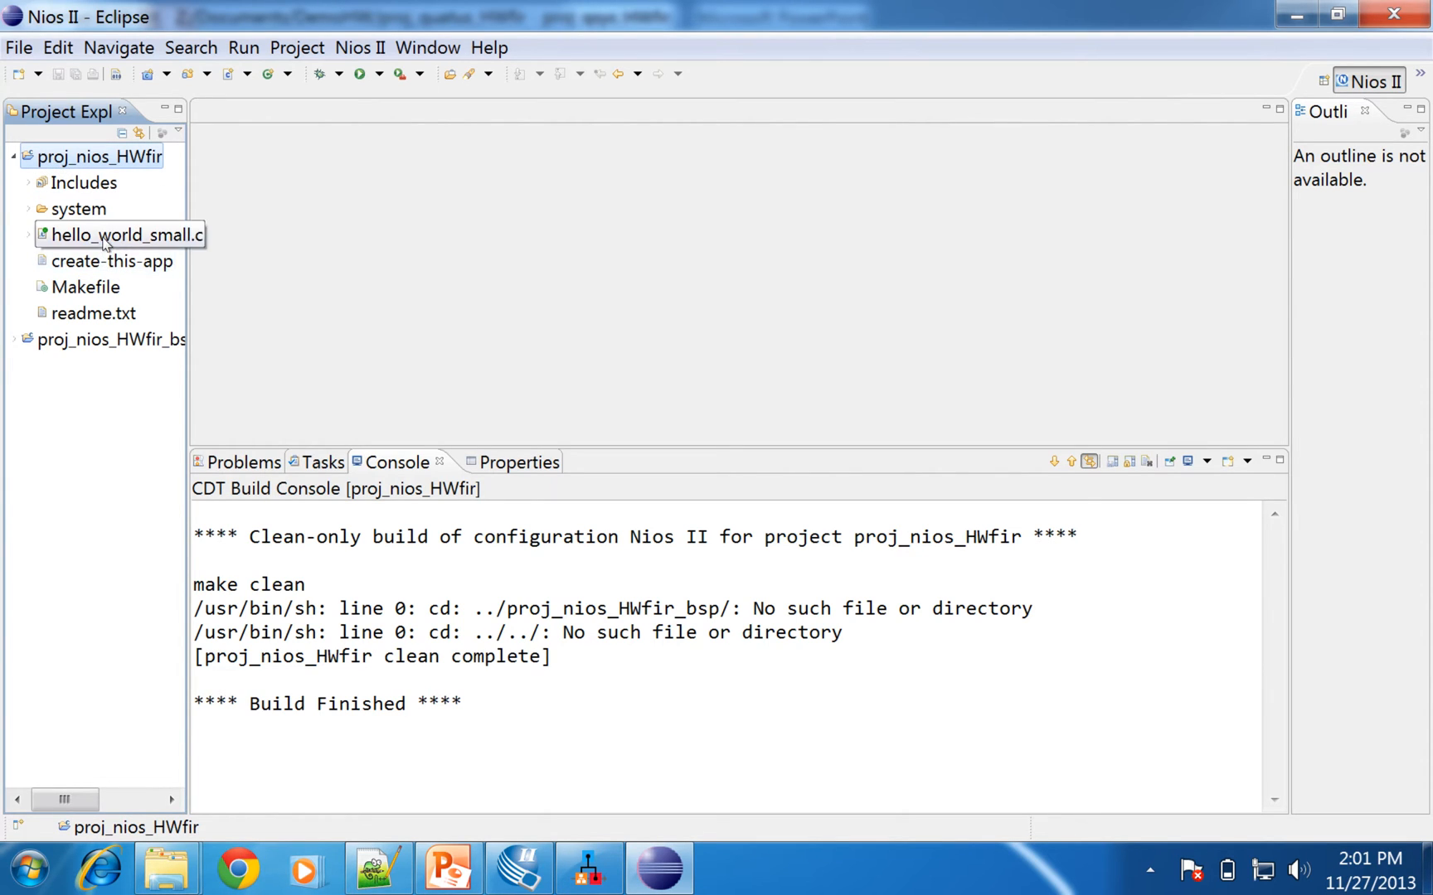
click(100, 236)
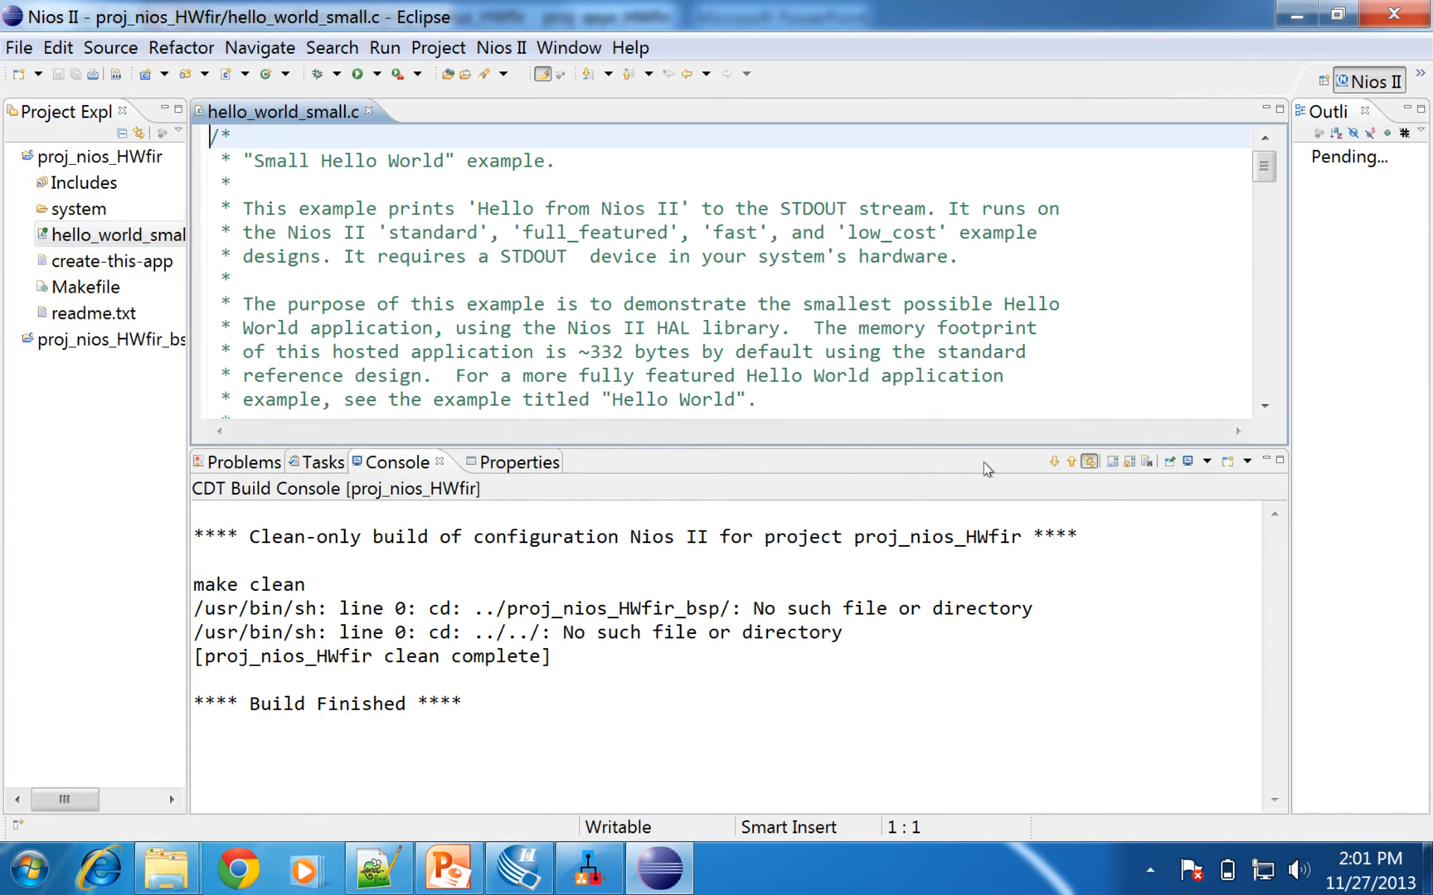
drag(977, 452, 1003, 535)
drag(1264, 177, 1283, 453)
drag(340, 476, 209, 233)
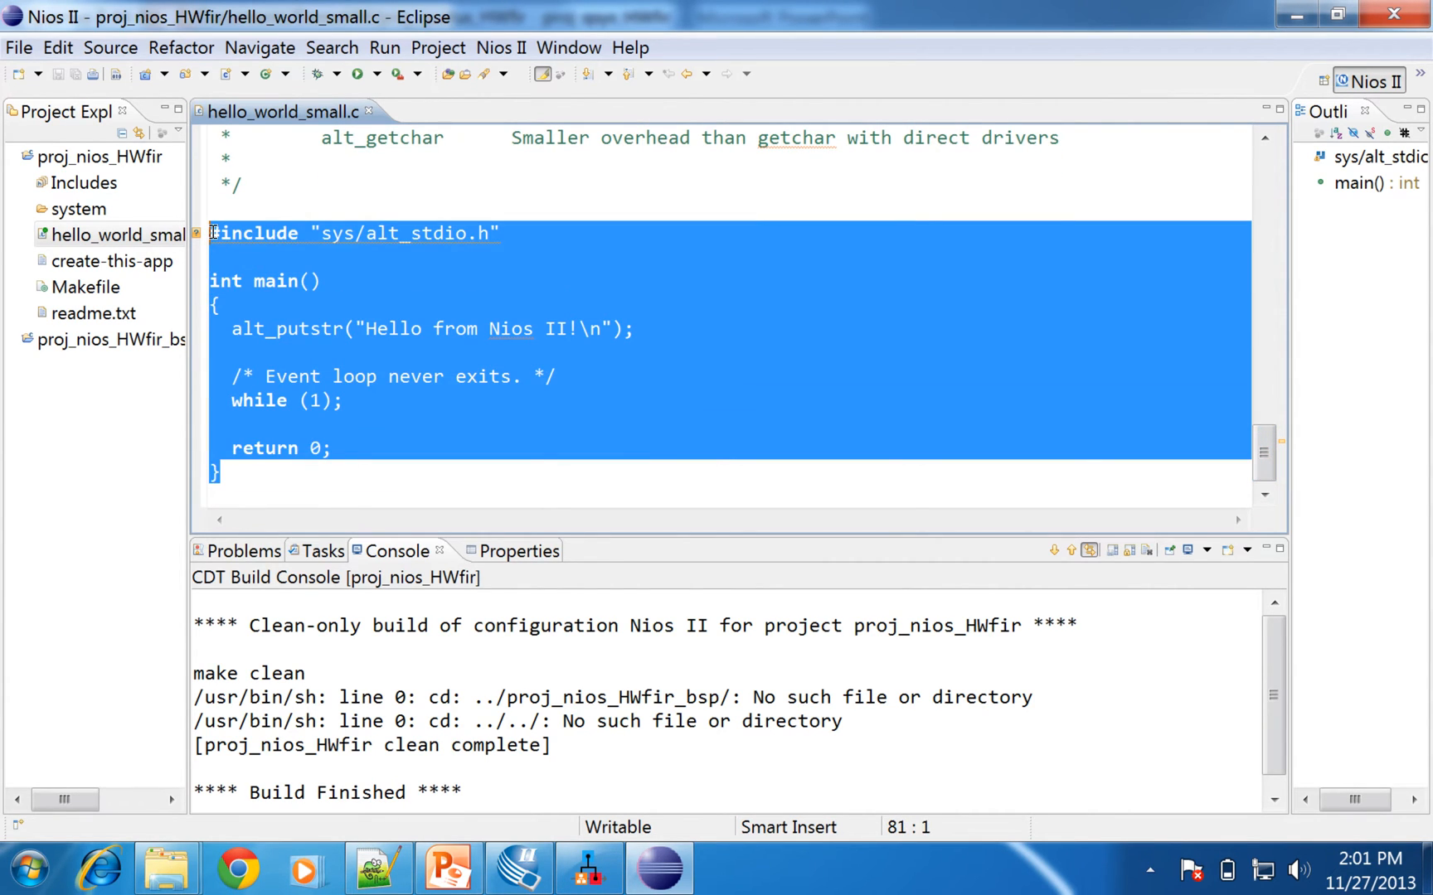
Build the proj_nios_HWfir project and run it as Nios II Hardware
right_click(62, 156)
click(186, 354)
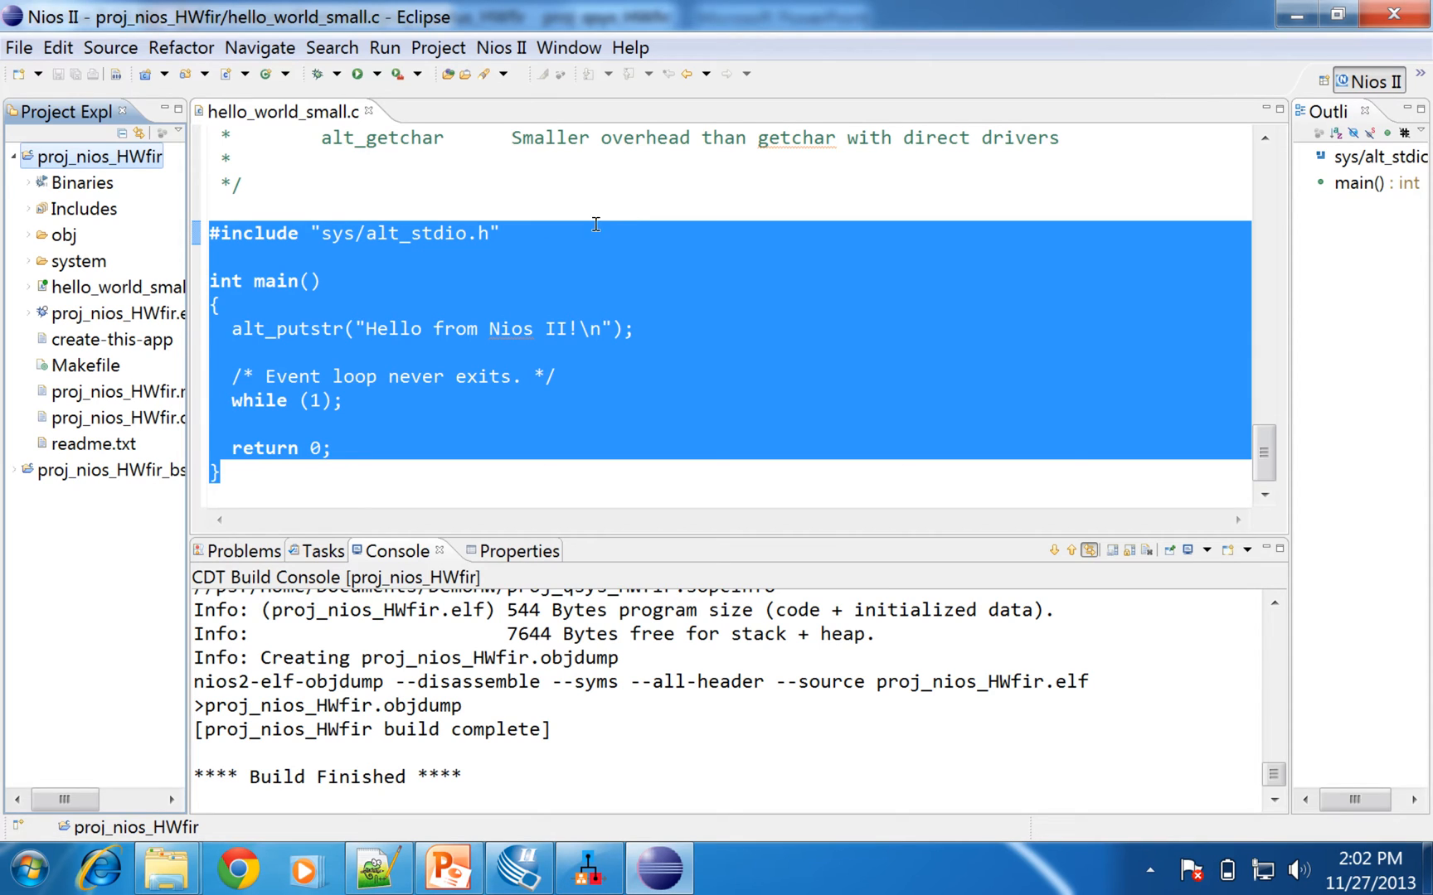
right_click(67, 157)
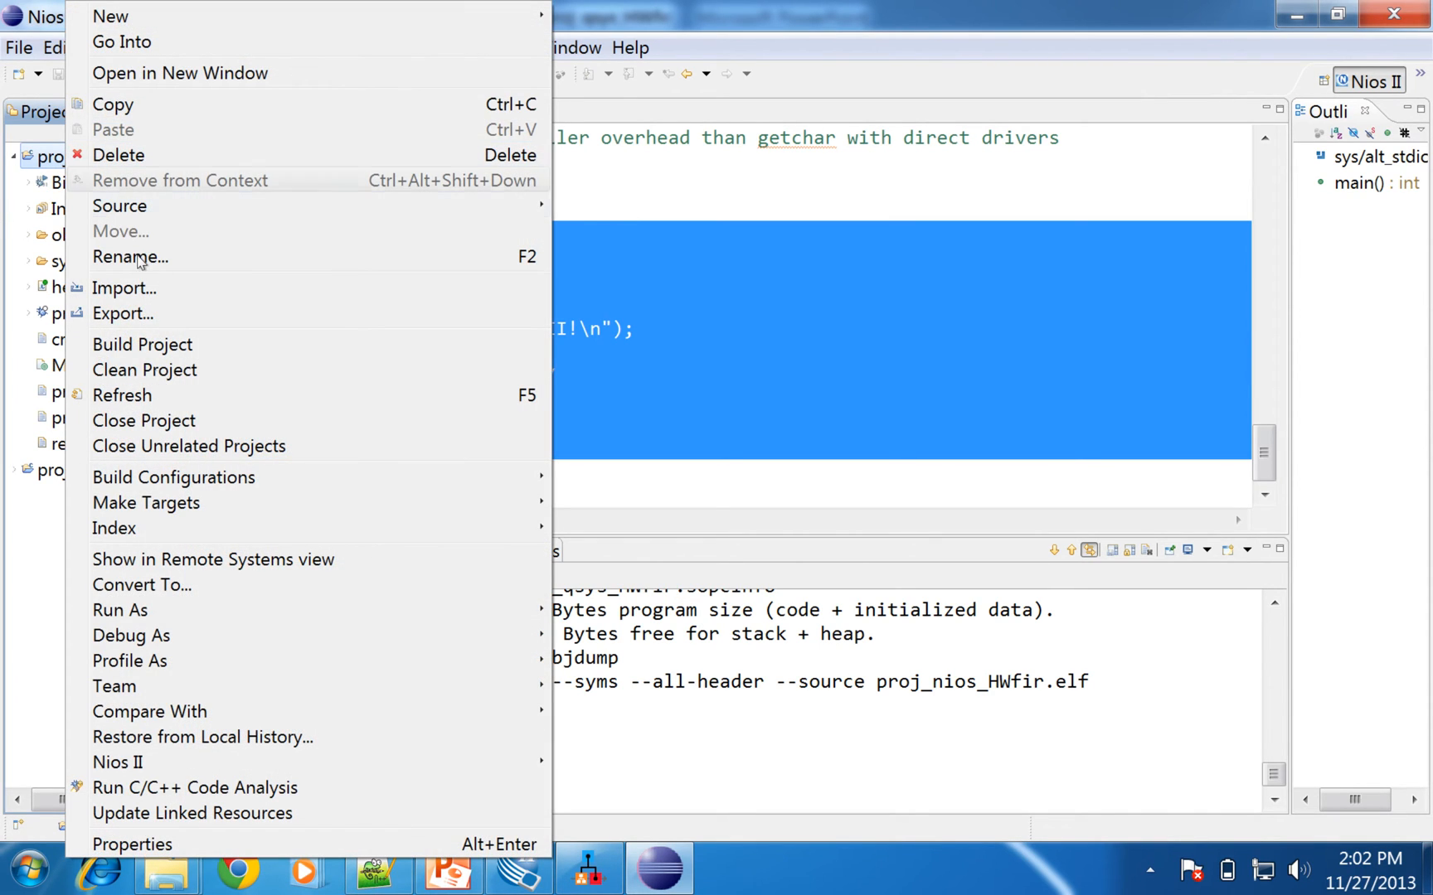
mouse_move(456, 614)
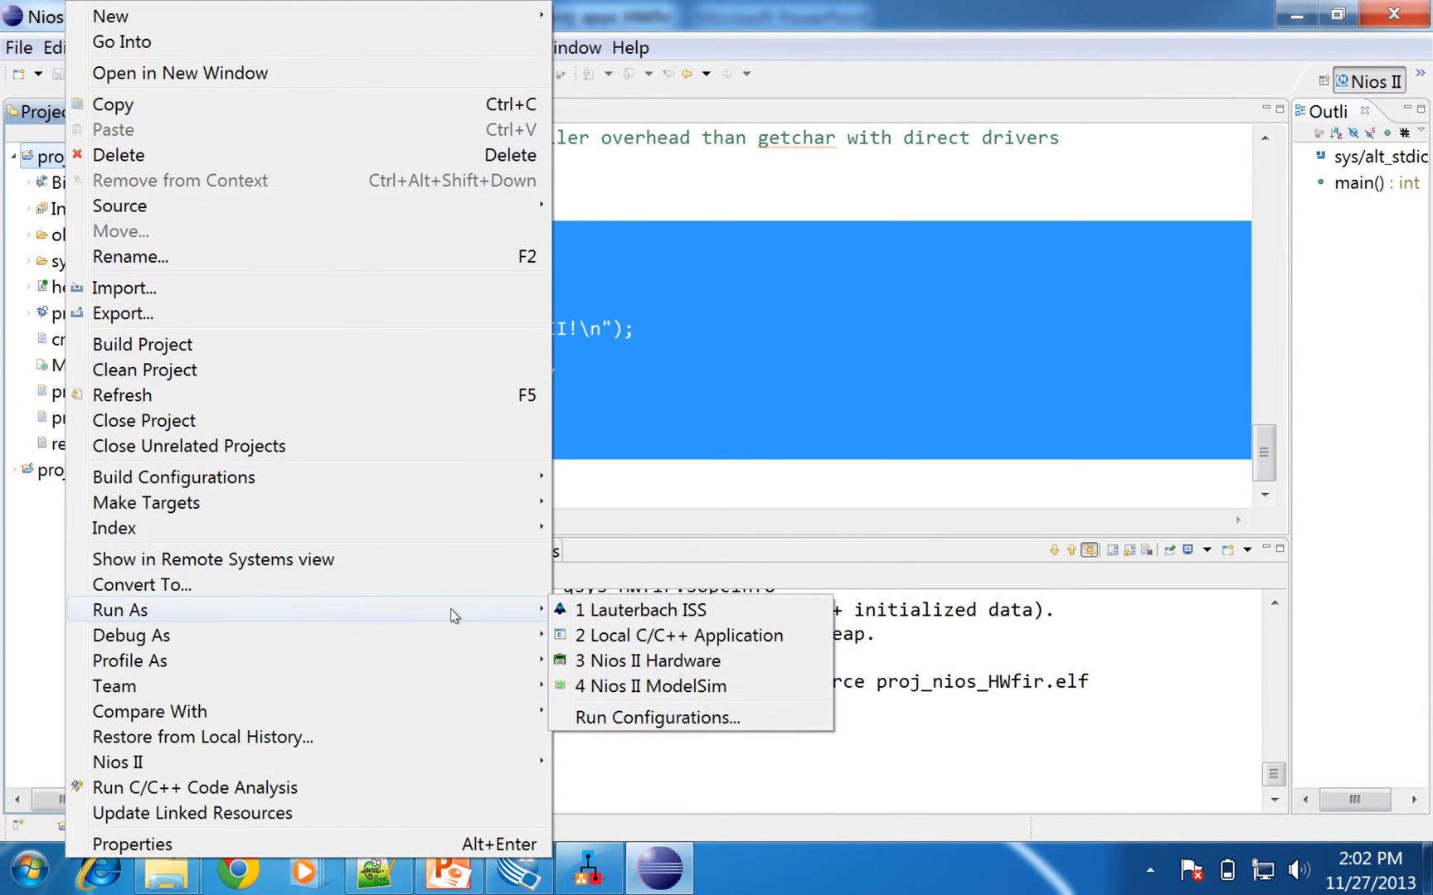
click(630, 661)
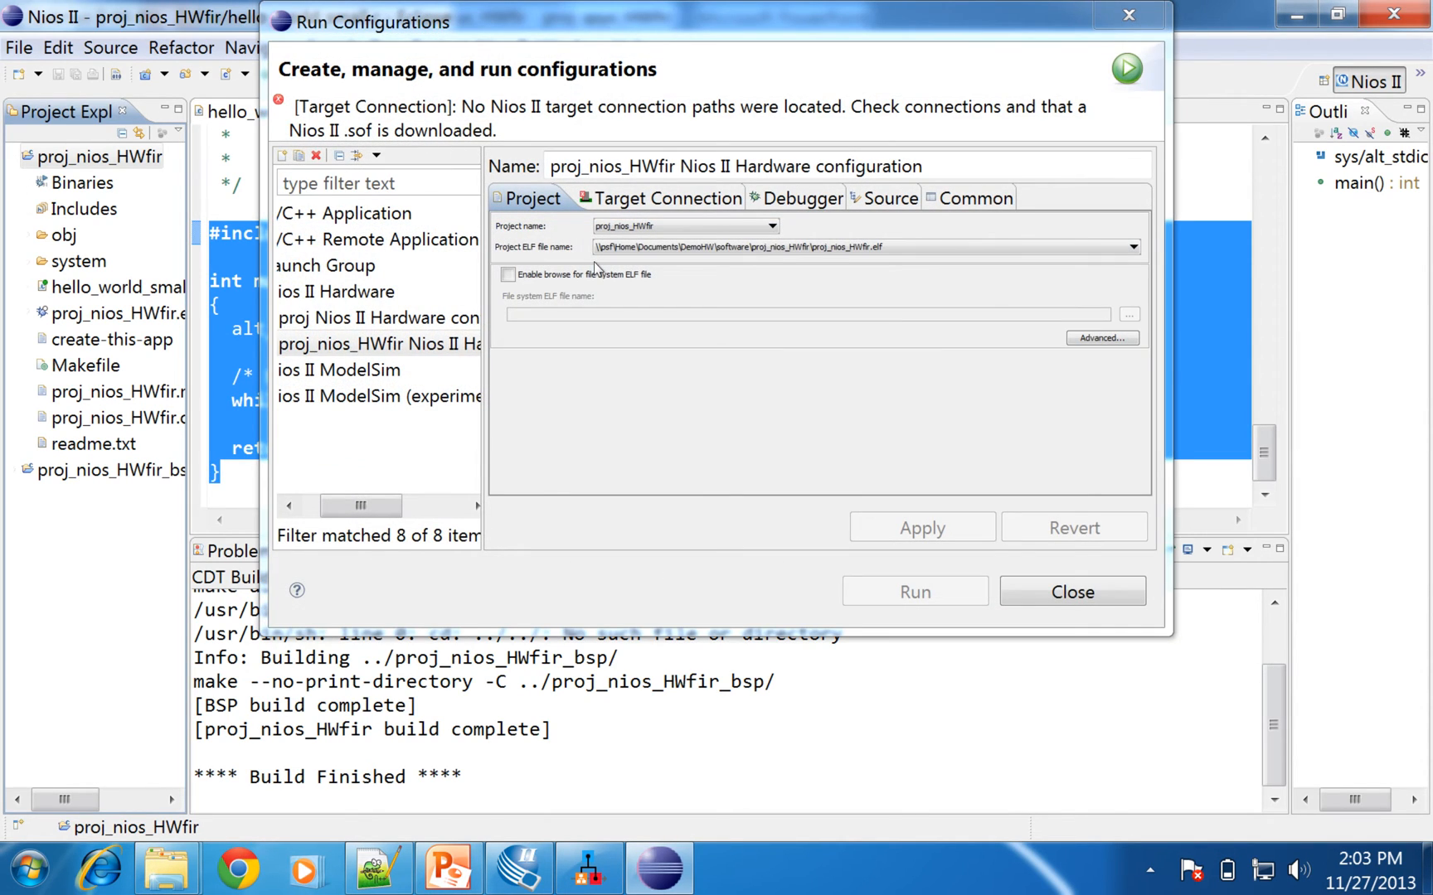
Enlarge the run configuration window, refresh the target connections to detect the USB-Blaster processor and JTAG UART, and apply the configuration
drag(696, 17, 483, 89)
drag(962, 706, 1253, 751)
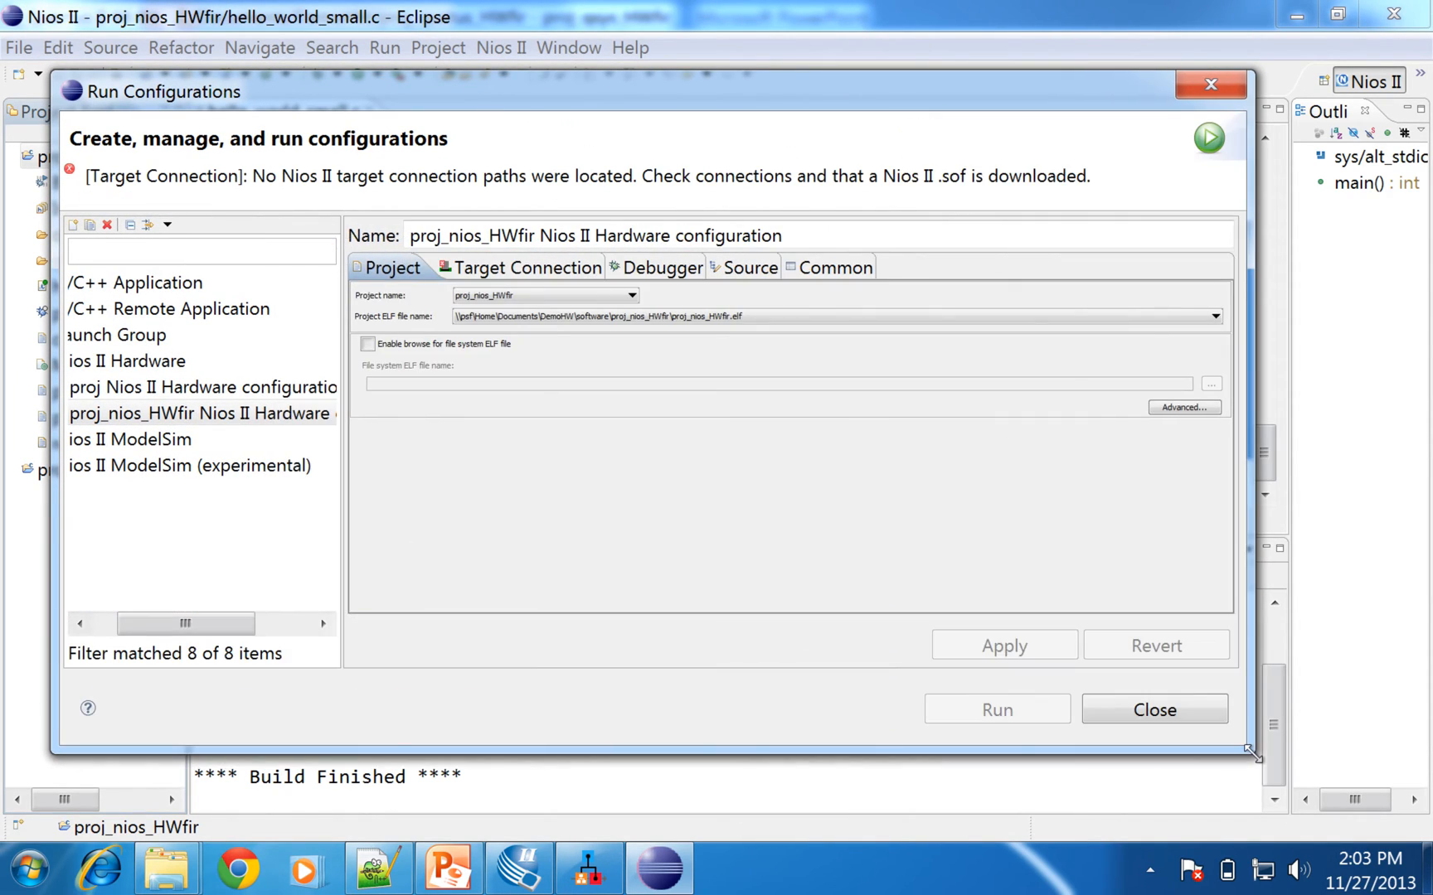
click(513, 268)
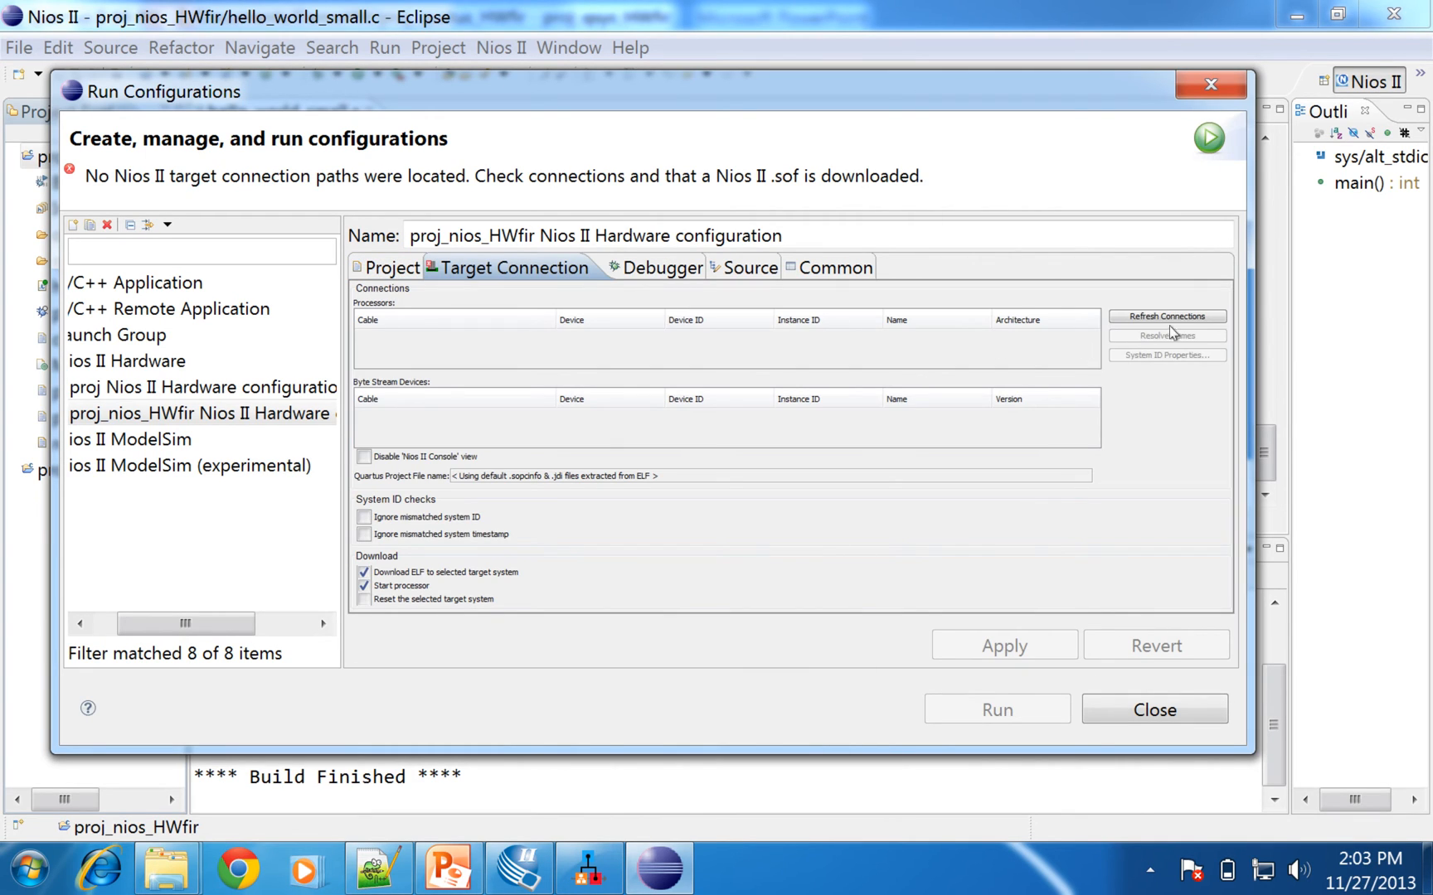
click(1184, 319)
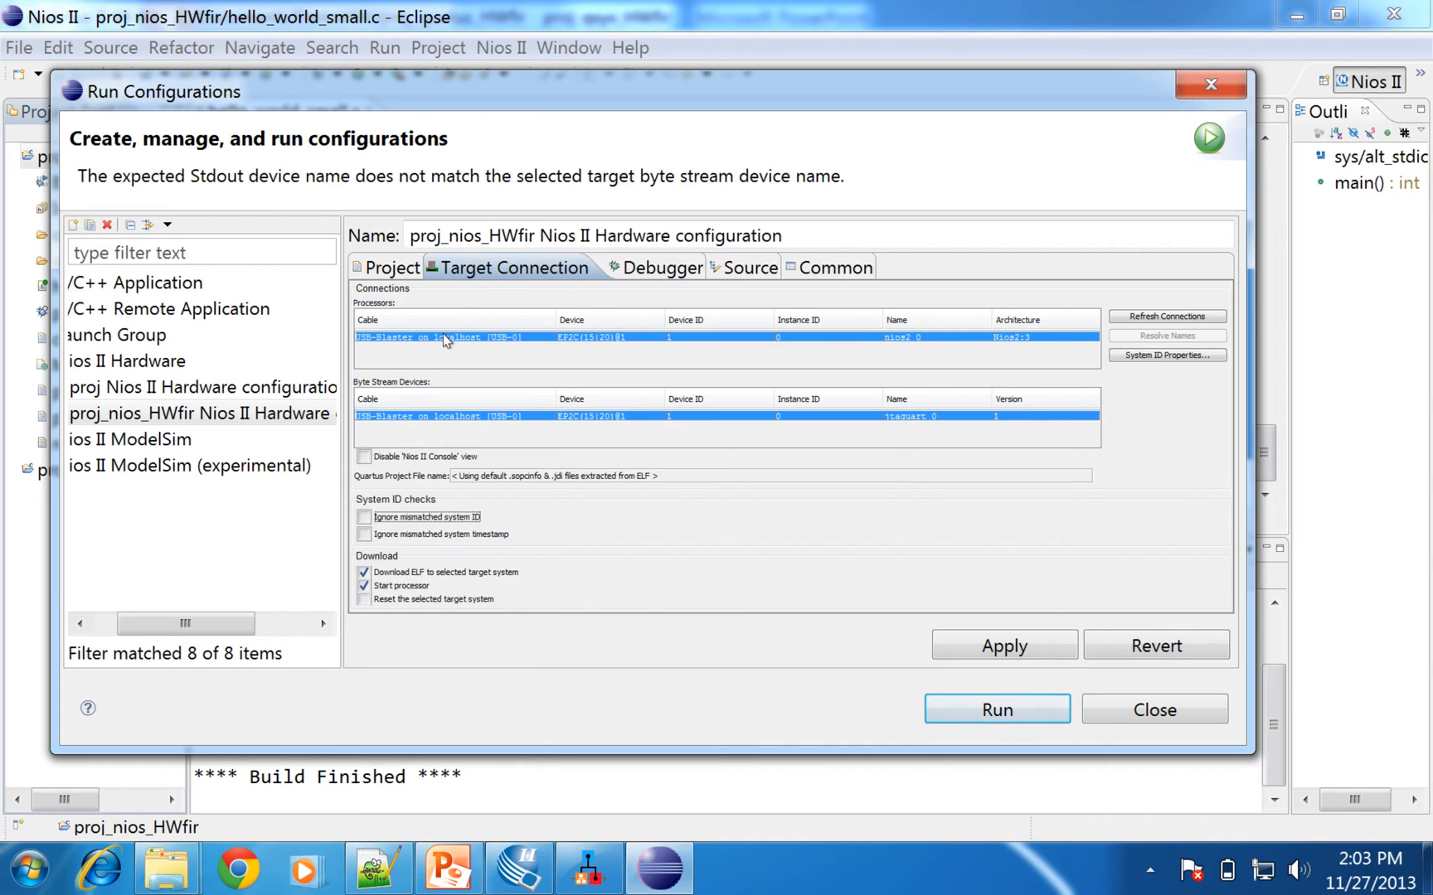
click(1028, 649)
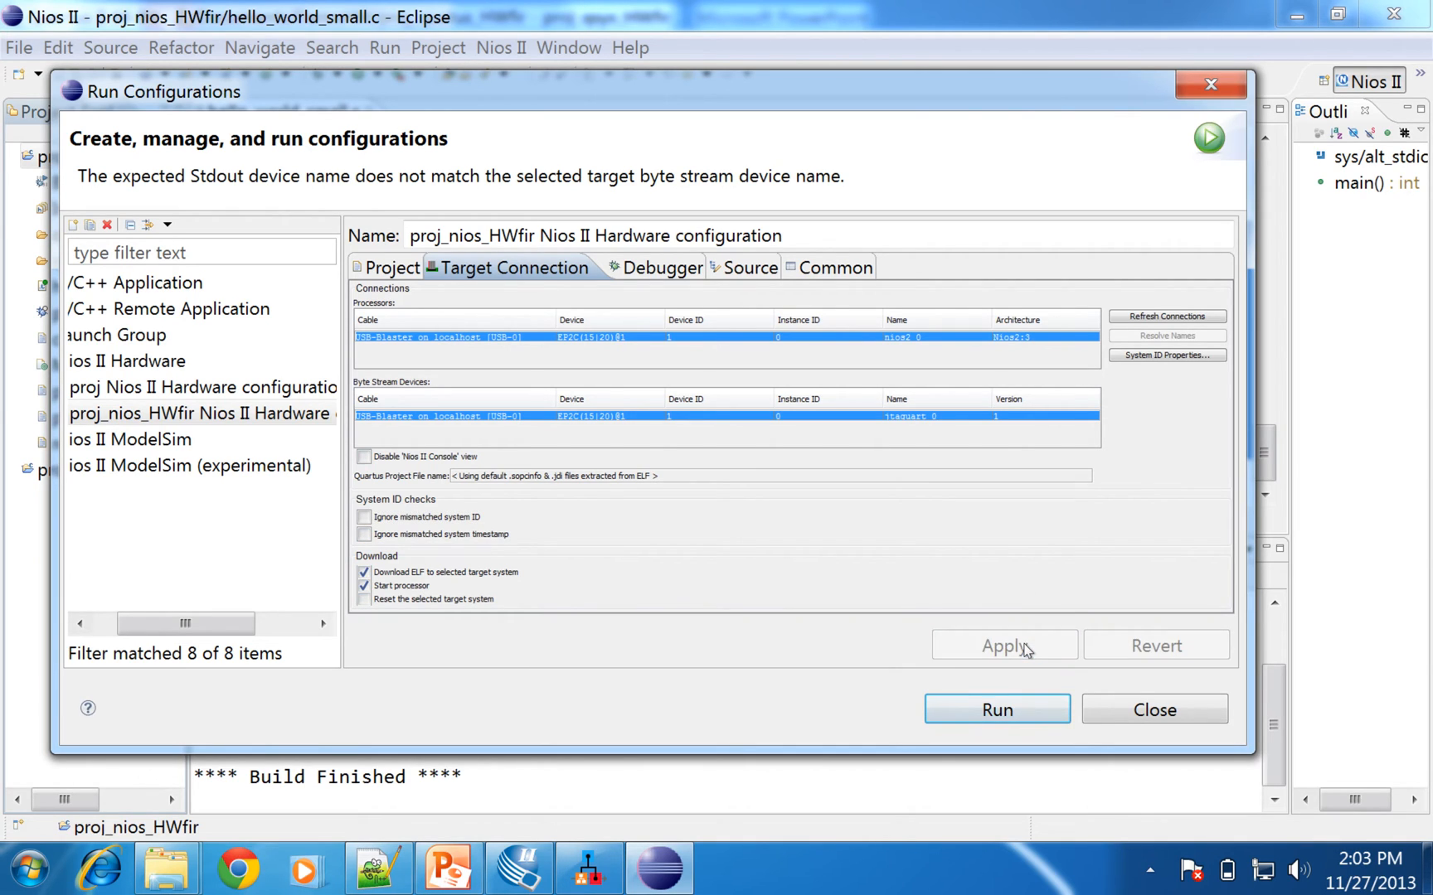
Set the configuration to ignore mismatched system ID and mismatched system timestamp, and run it on the hardware
click(364, 535)
click(359, 517)
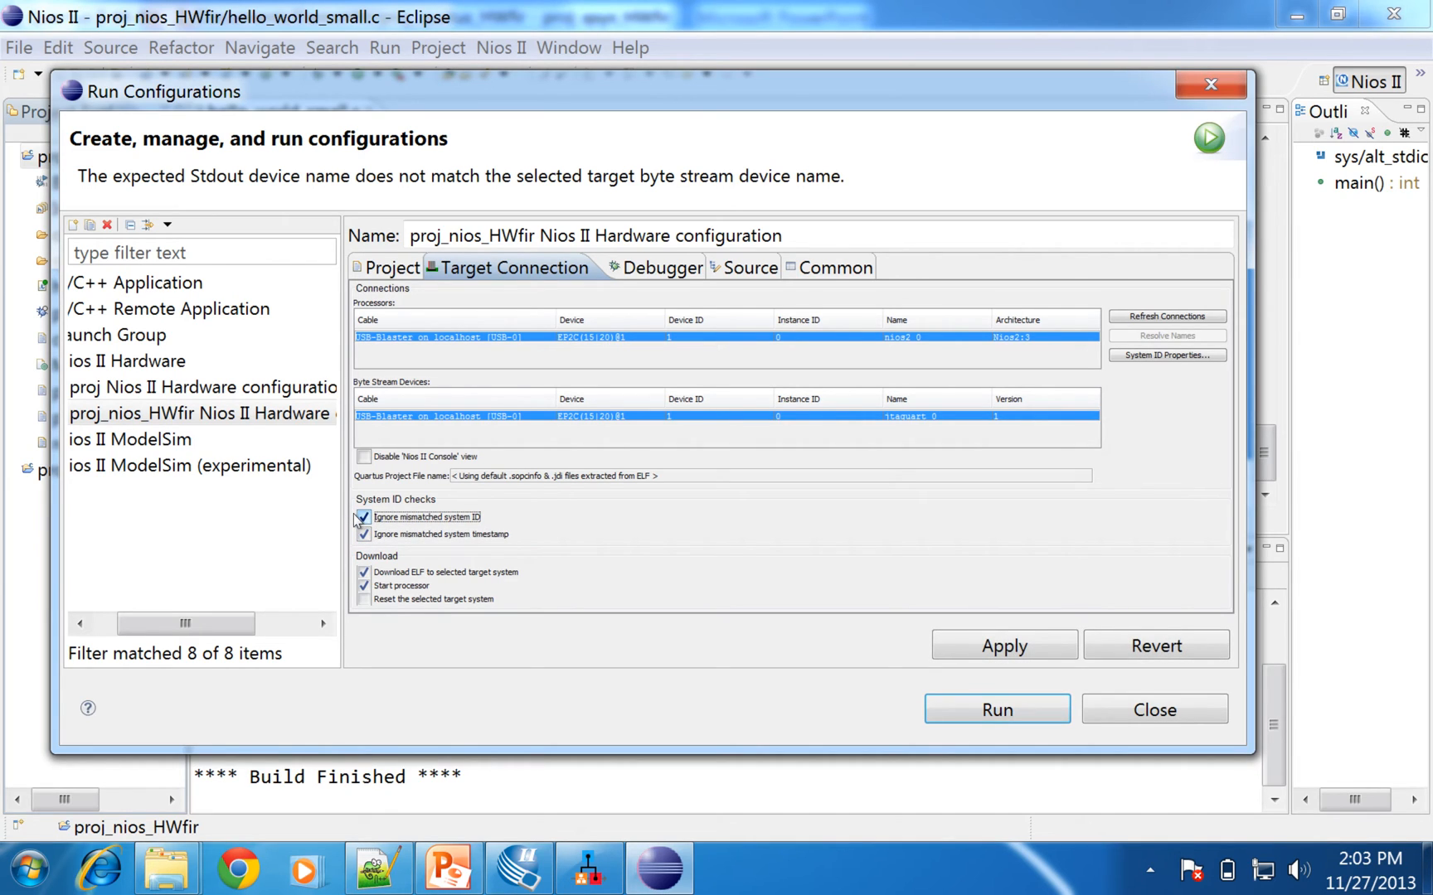
click(998, 711)
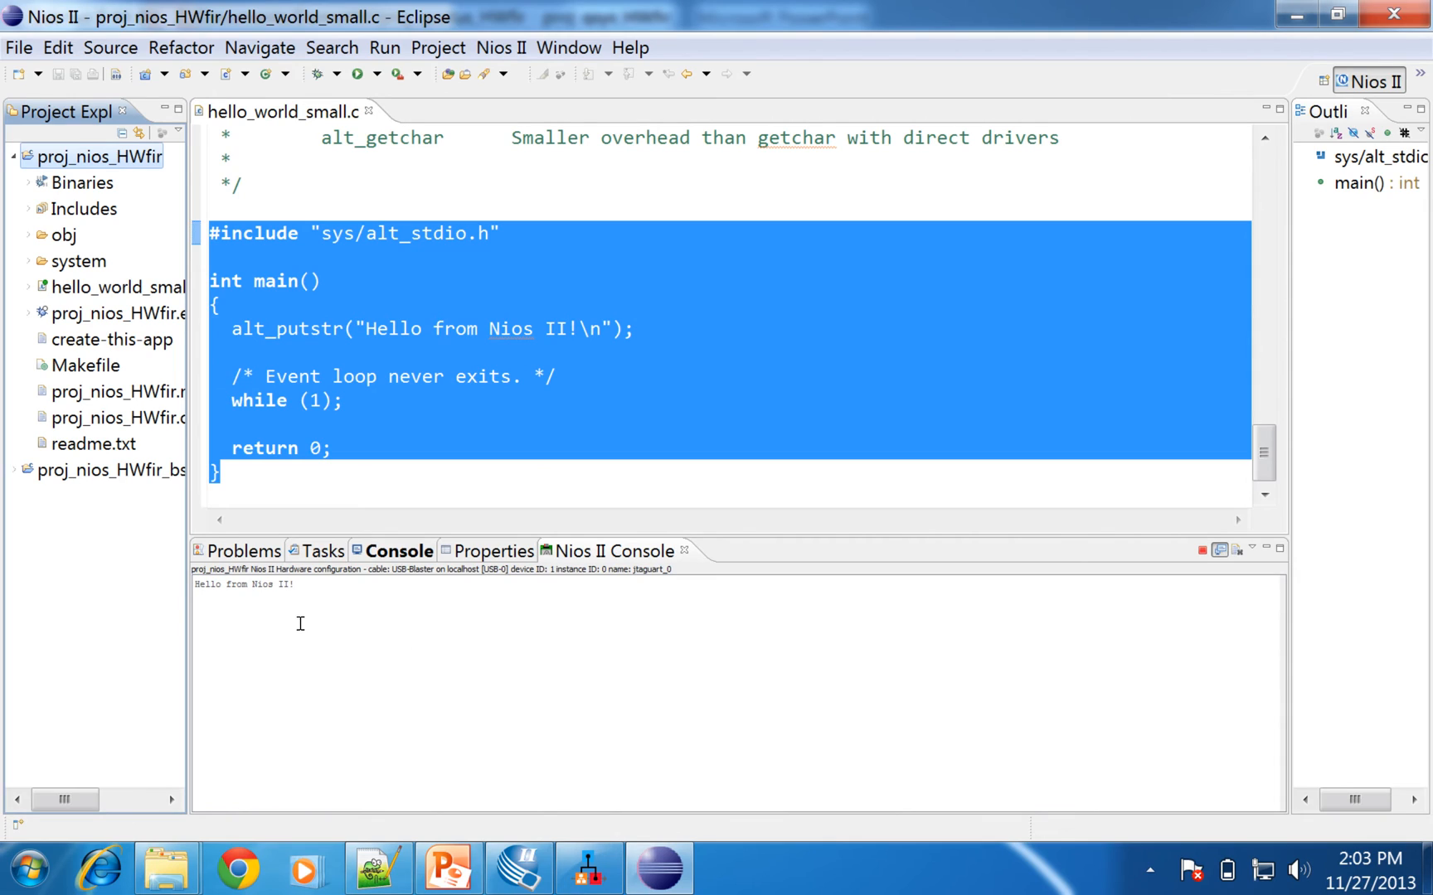
Examine the program's output in the Nios II Console against the alt_putstr line in main
click(303, 595)
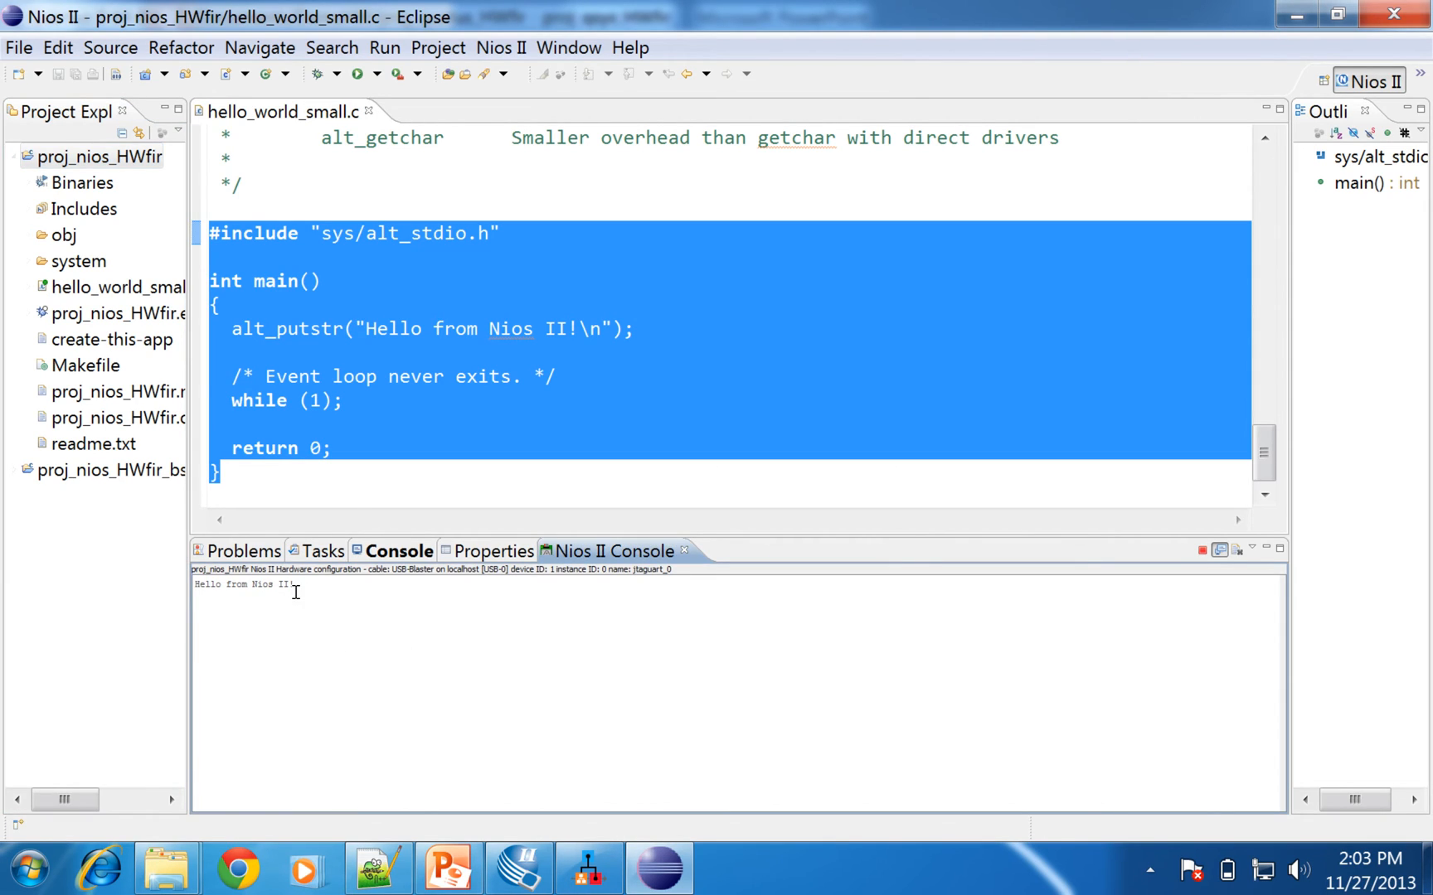
click(639, 349)
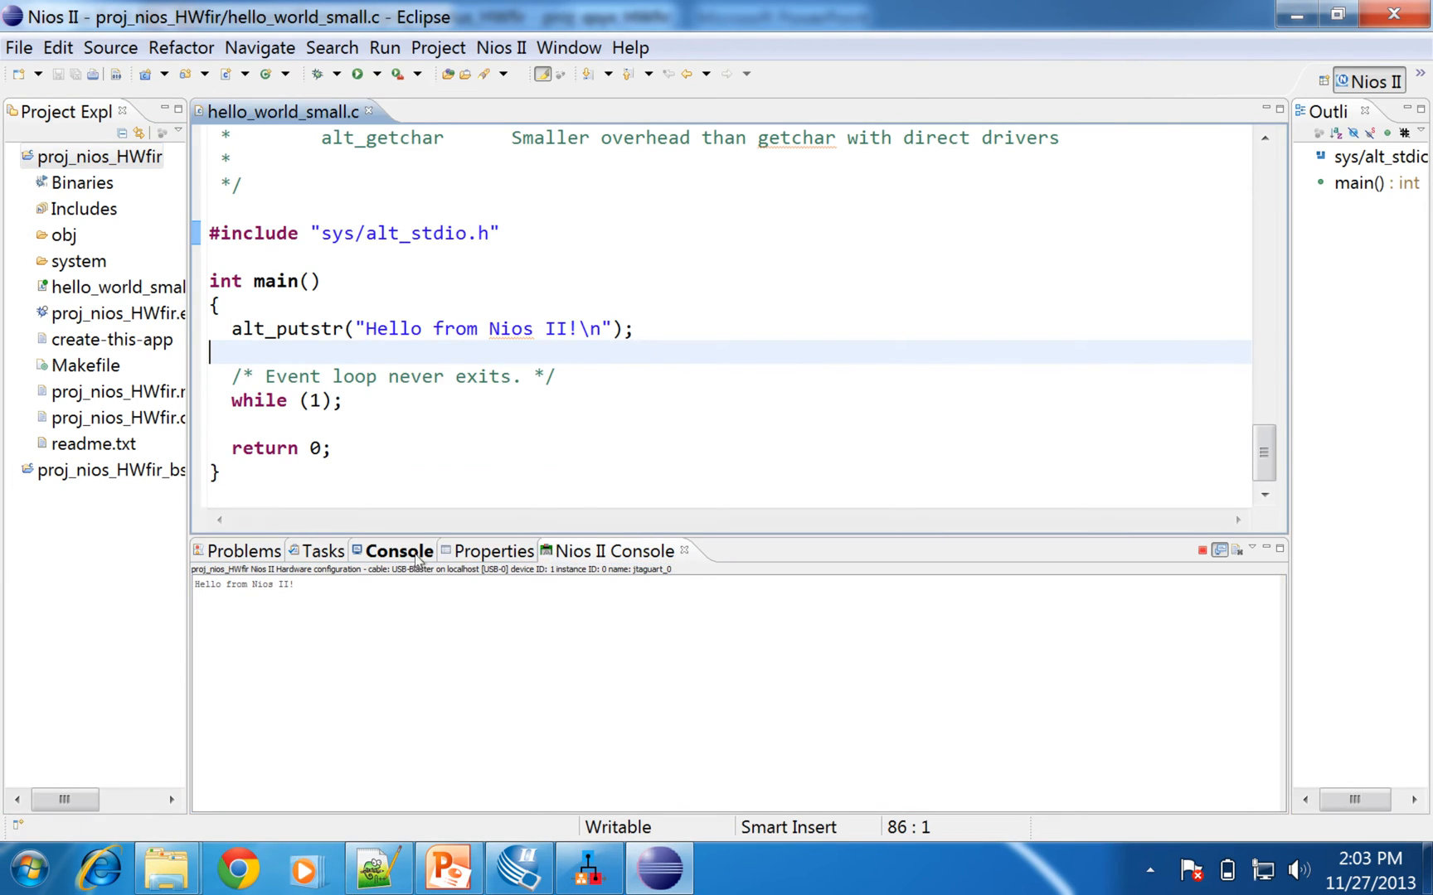
drag(297, 587, 185, 584)
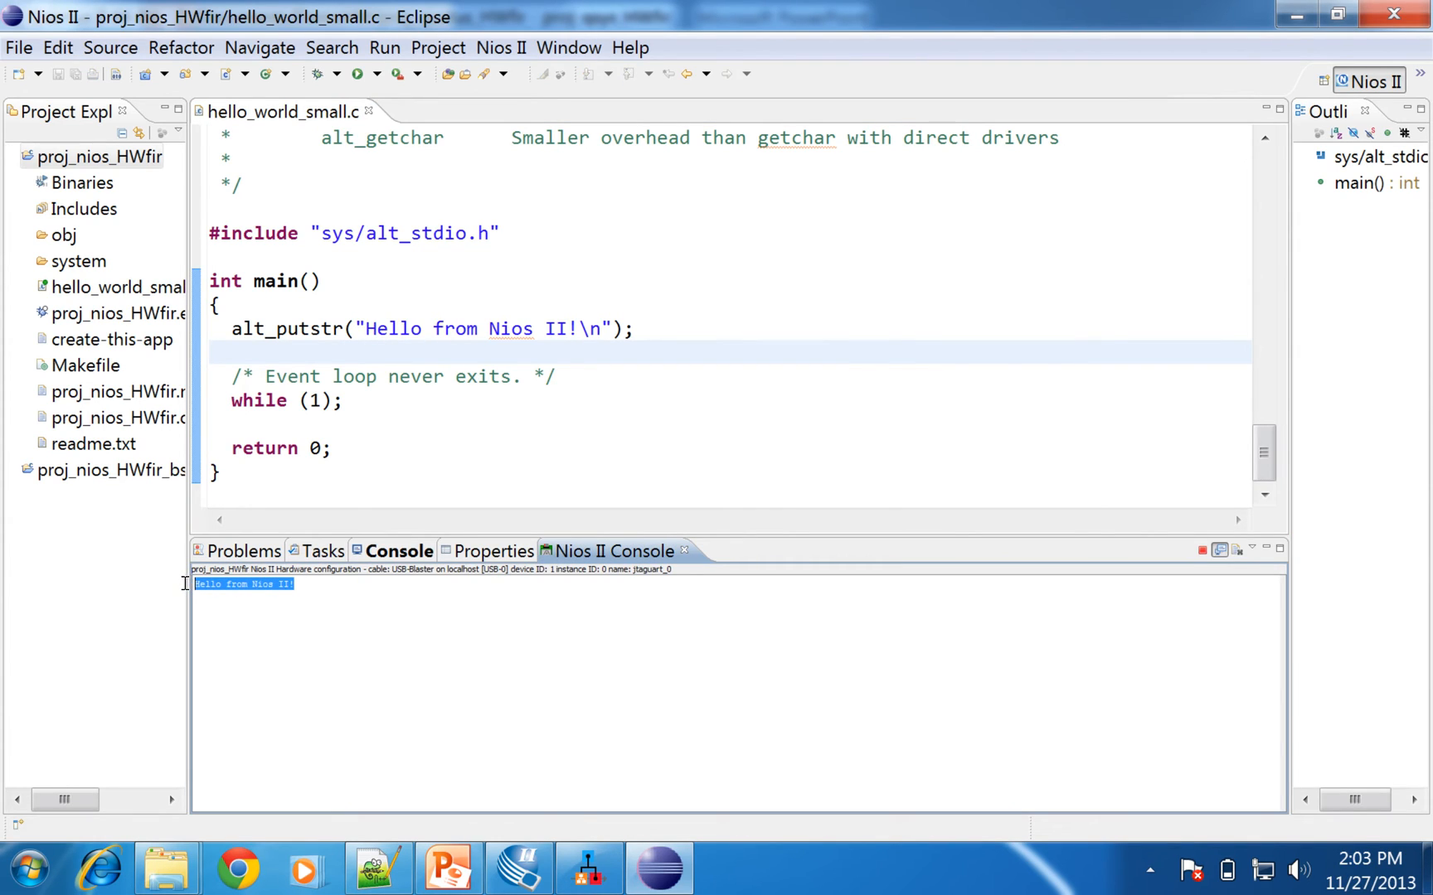
click(484, 693)
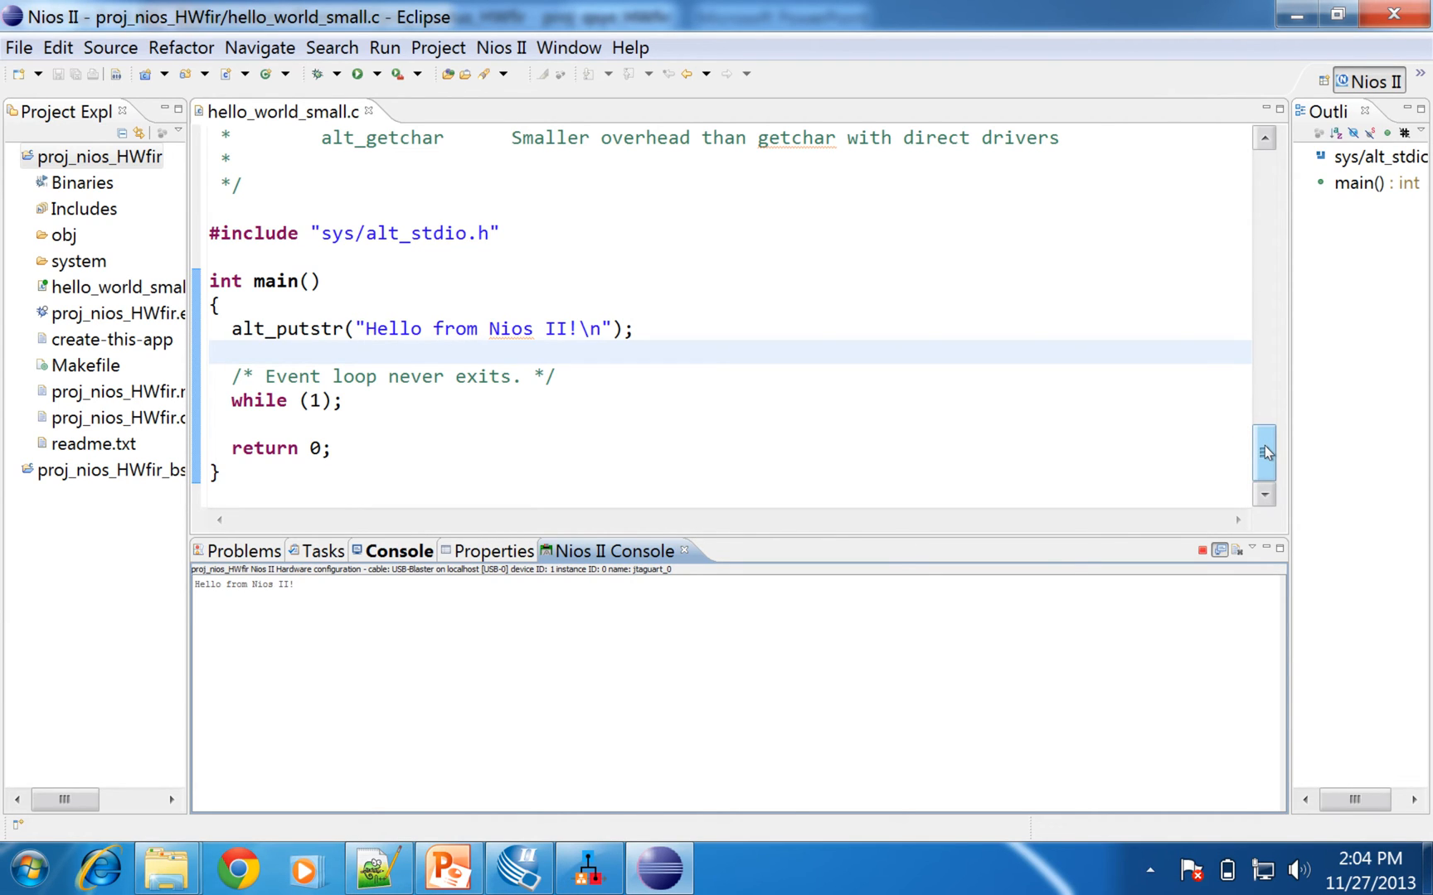
drag(1265, 452, 1265, 449)
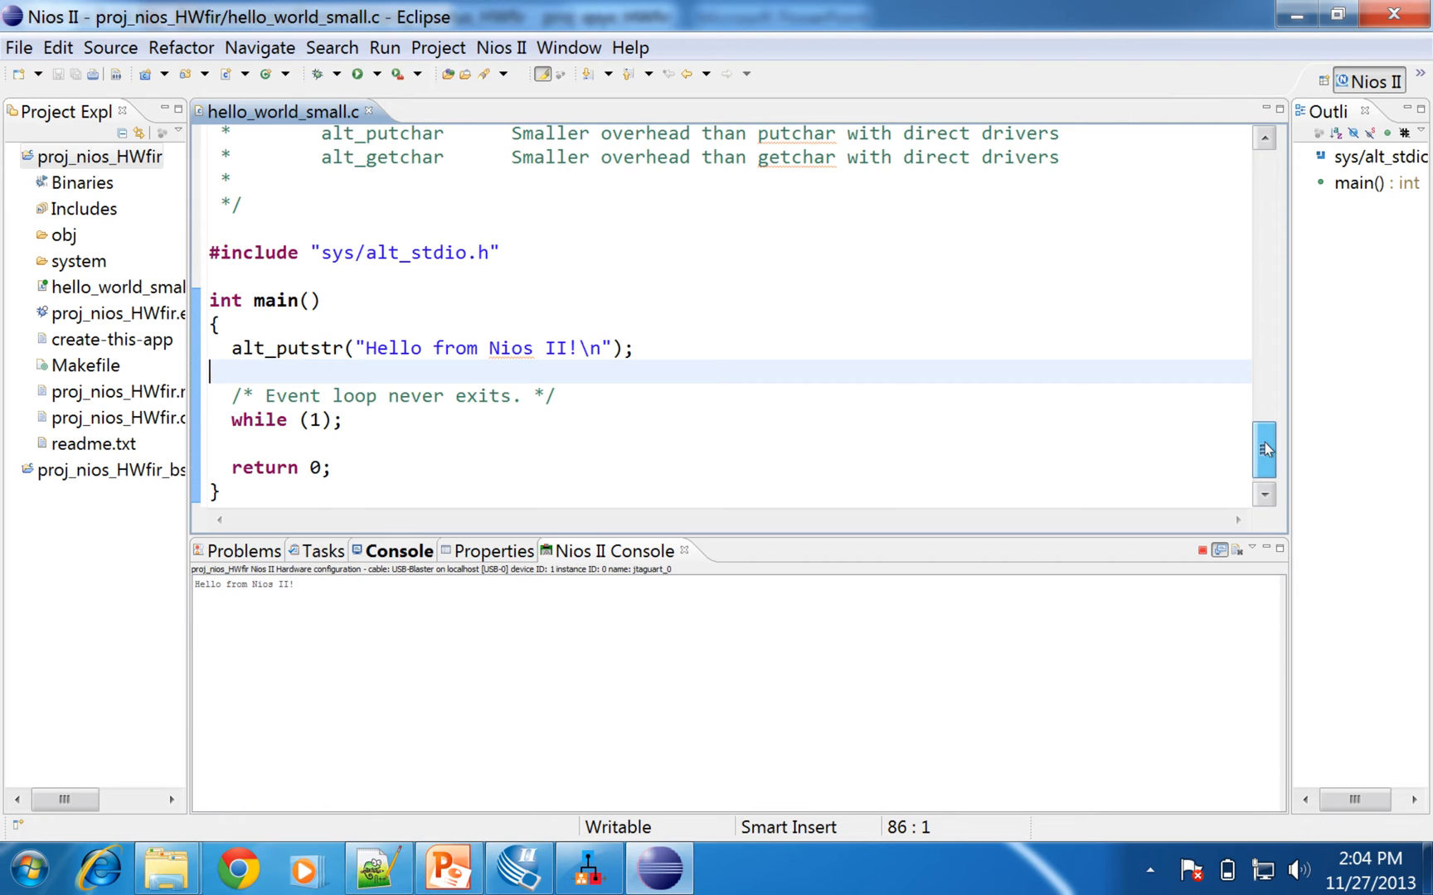
drag(1266, 449, 1265, 450)
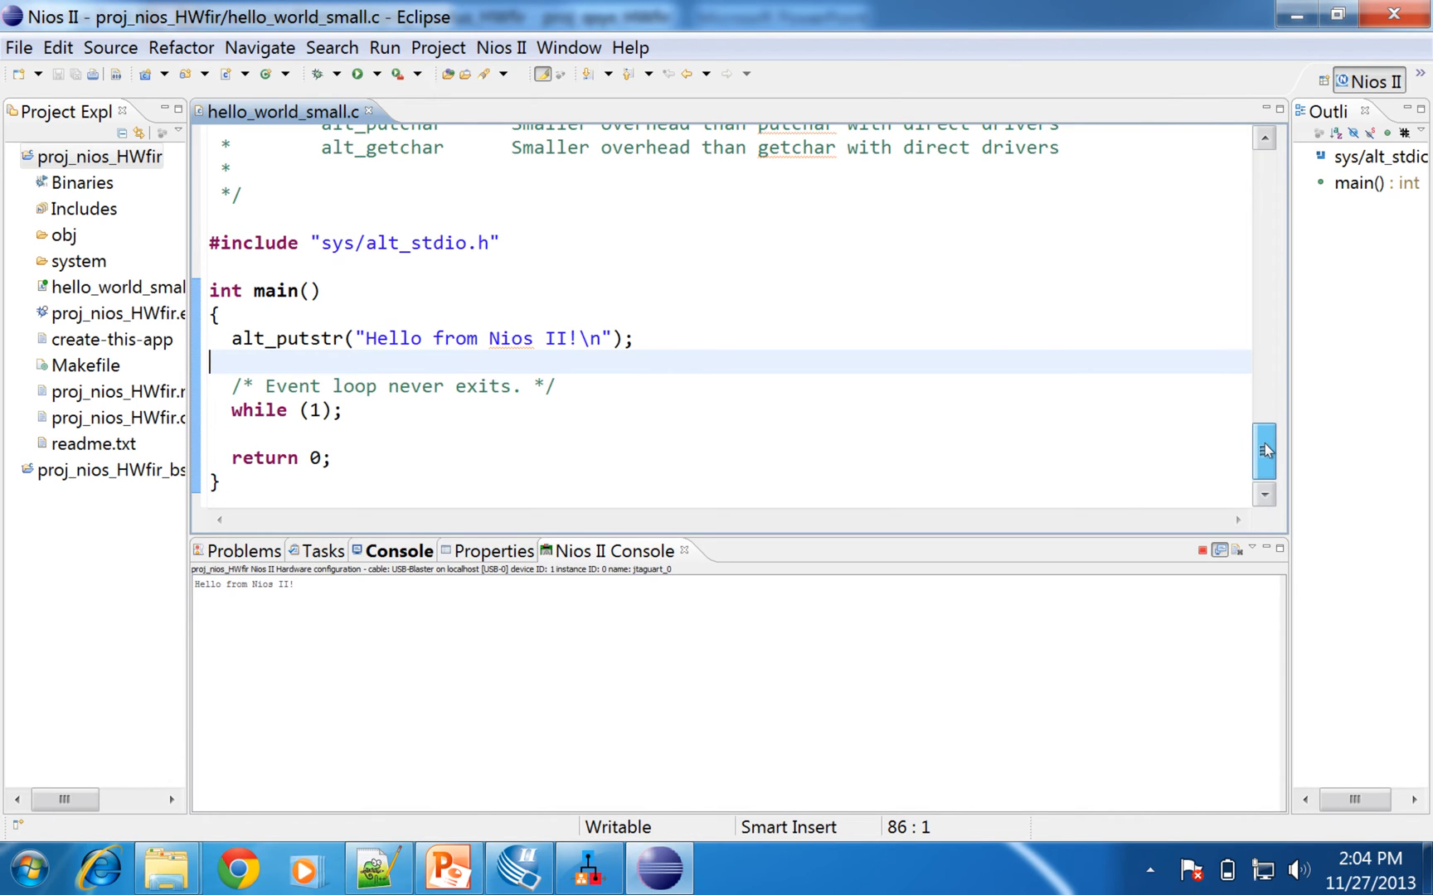
Copy the entire hello_world_small.c source from Notepad++ and replace all the code in Eclipse's hello_world_small.c with it
click(364, 879)
click(506, 502)
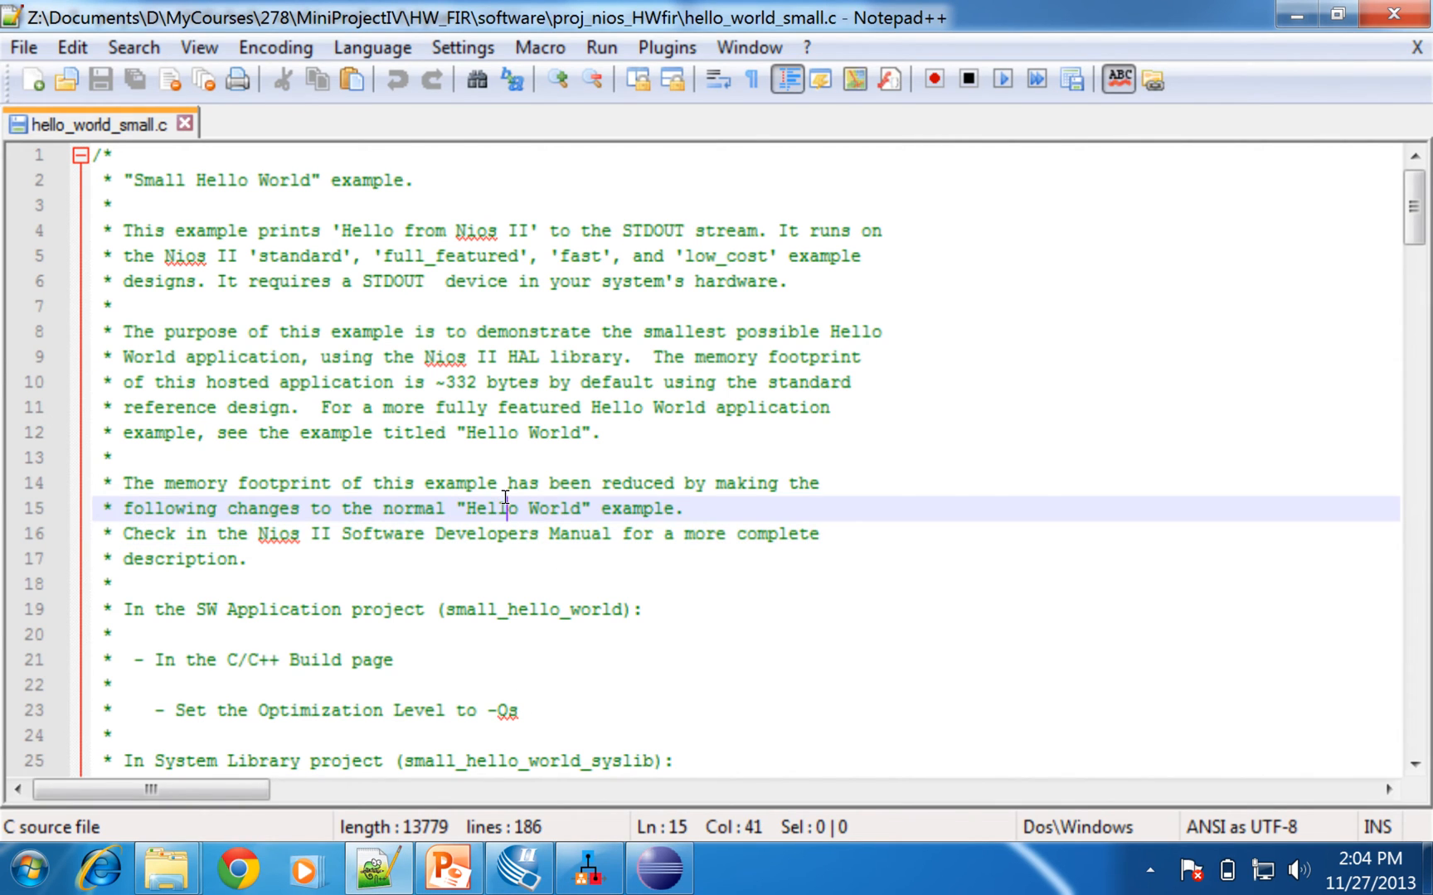
key(ctrl+a)
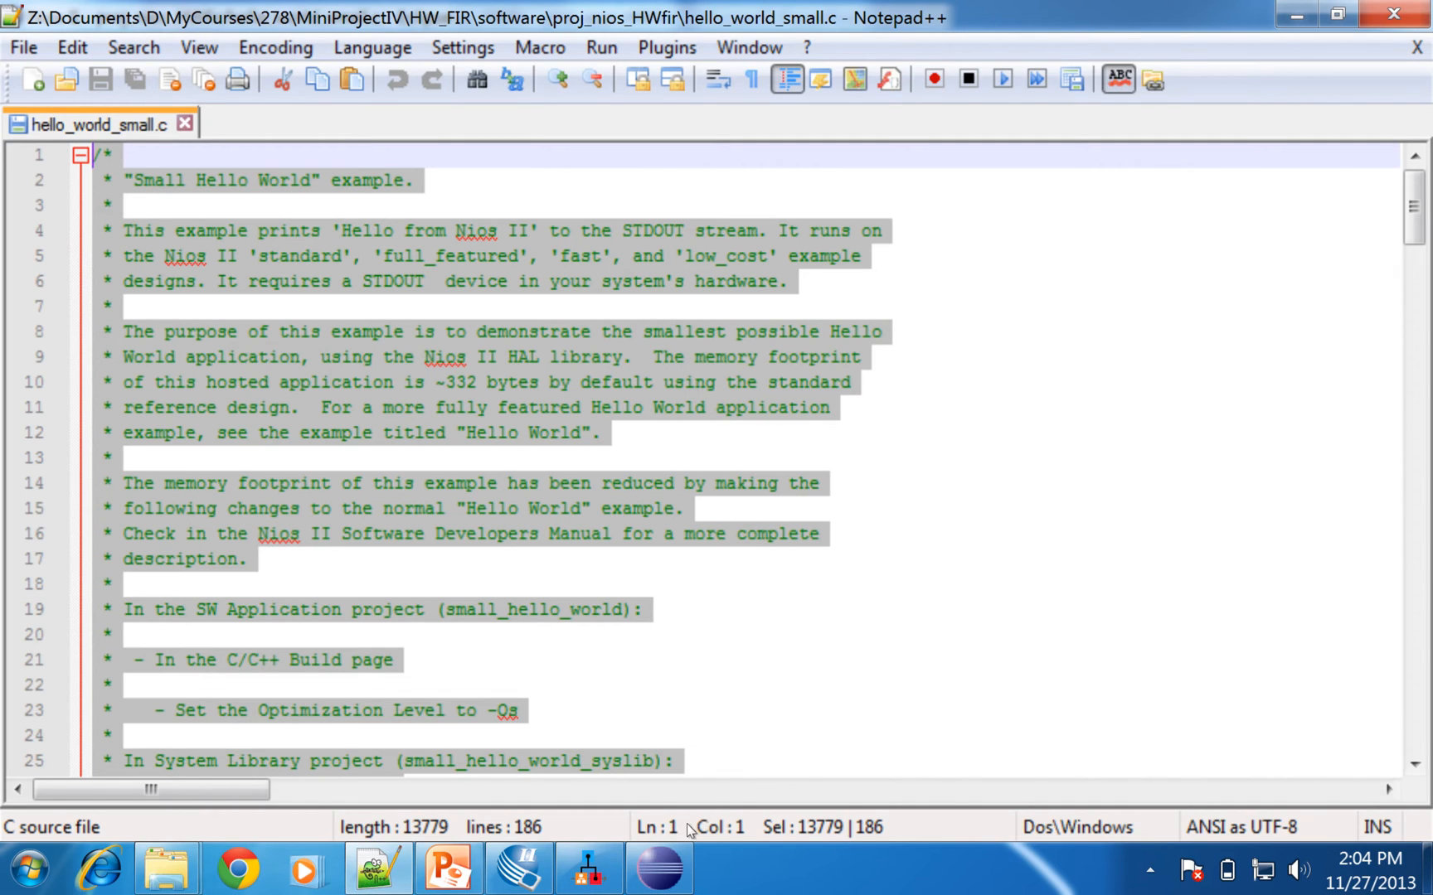
click(660, 869)
click(575, 449)
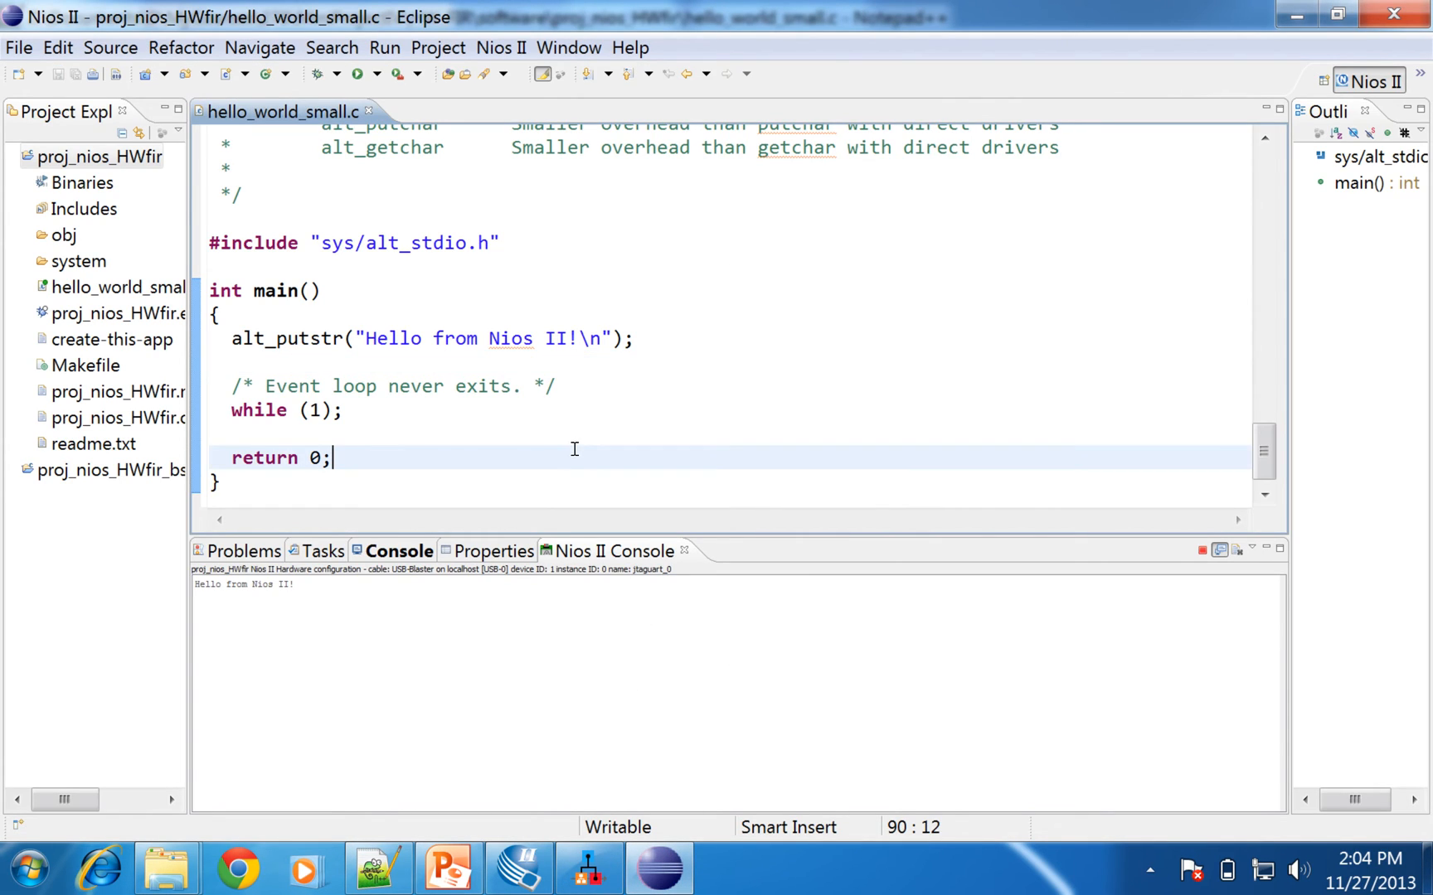
key(ctrl+a)
key(ctrl+v)
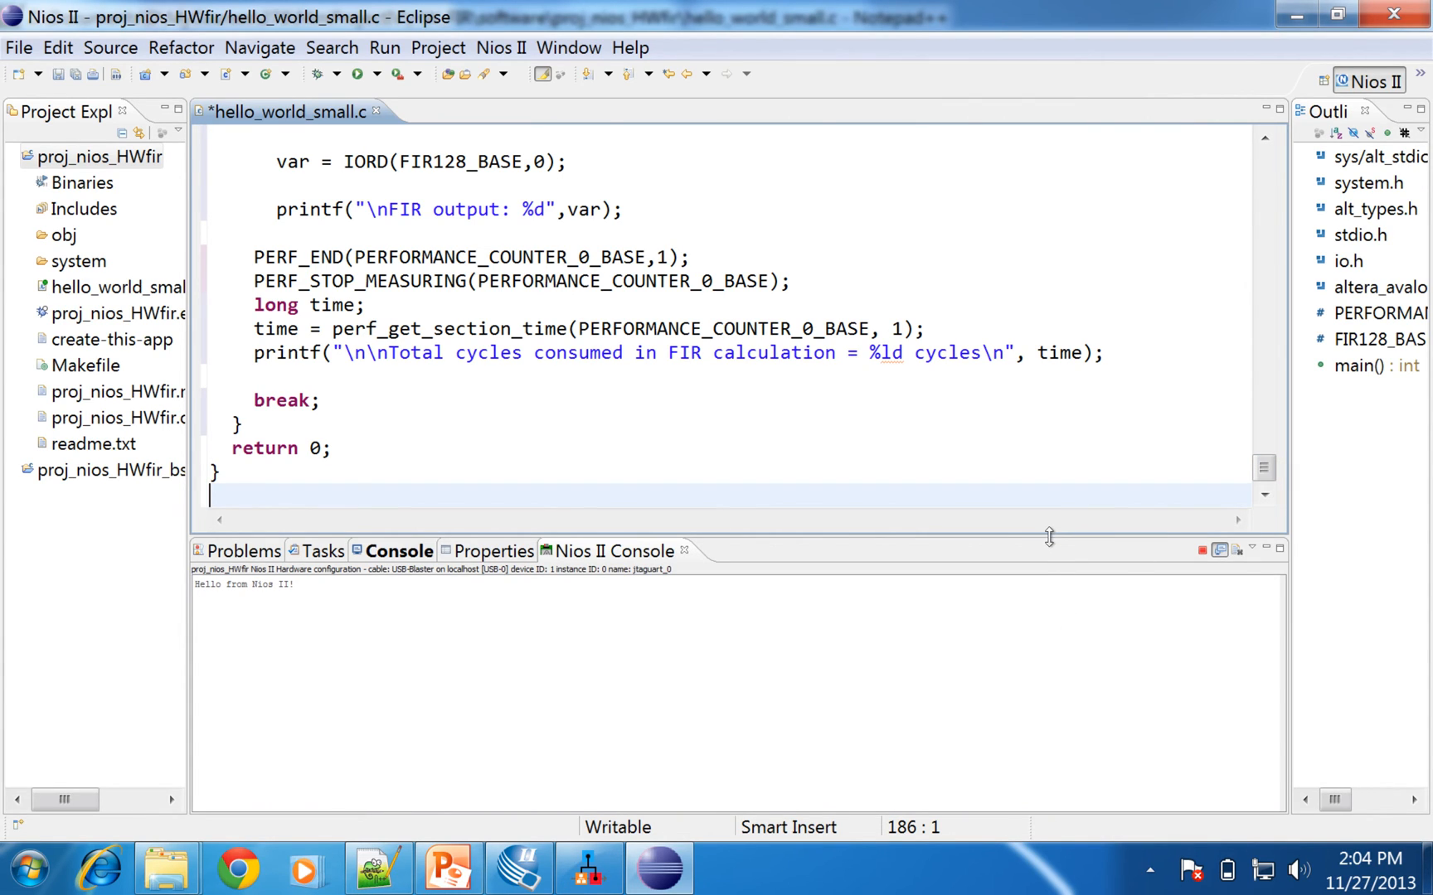
Enlarge the editor area and check the PERFORMANCE_COUNTER_0_BASE and FIR128_BASE defines against the component base addresses in Qsys, returning to Eclipse
click(1045, 598)
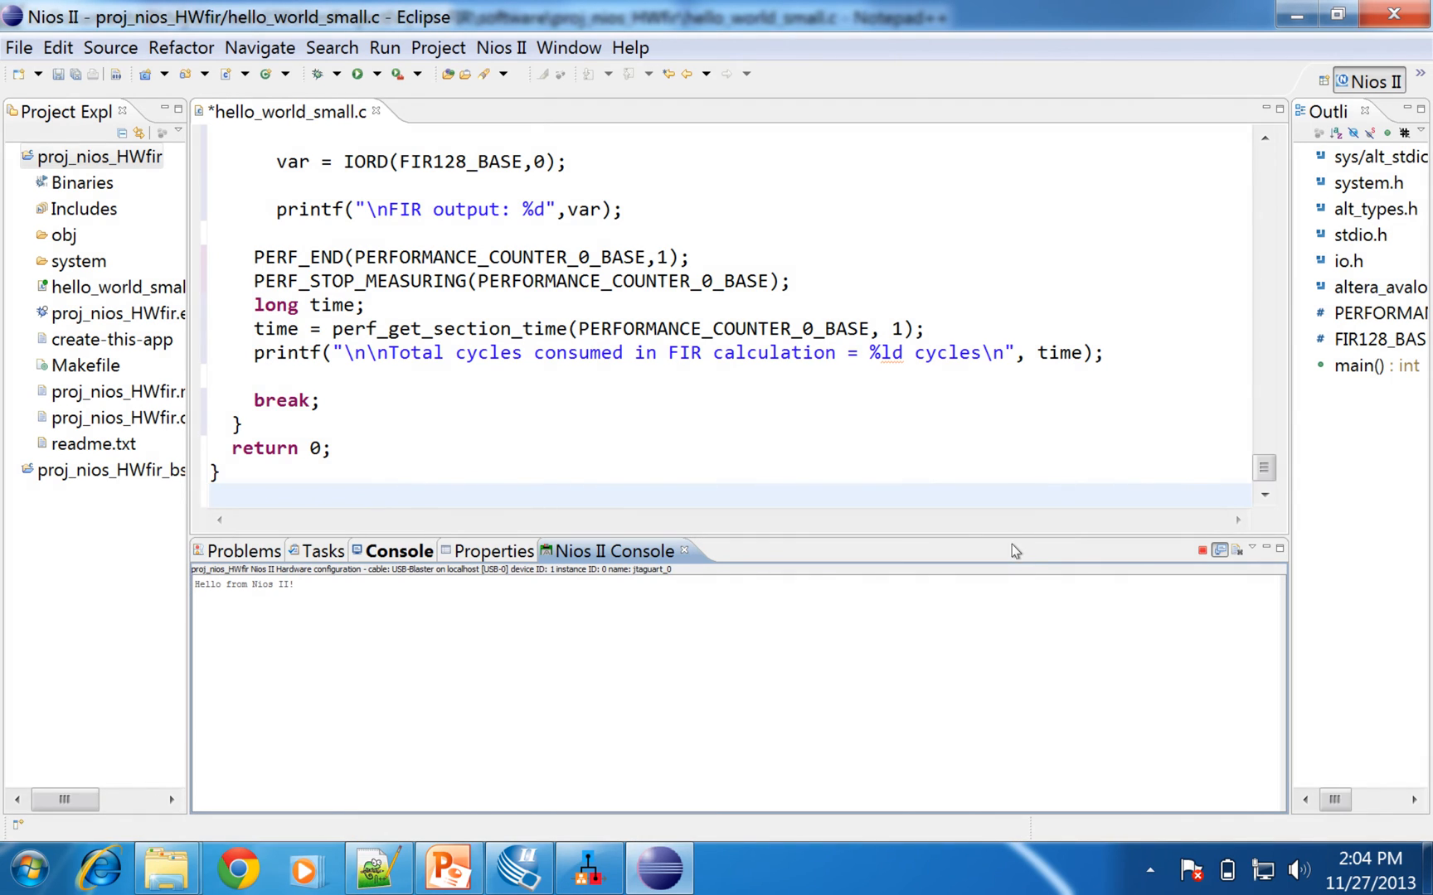
drag(1010, 534, 1024, 703)
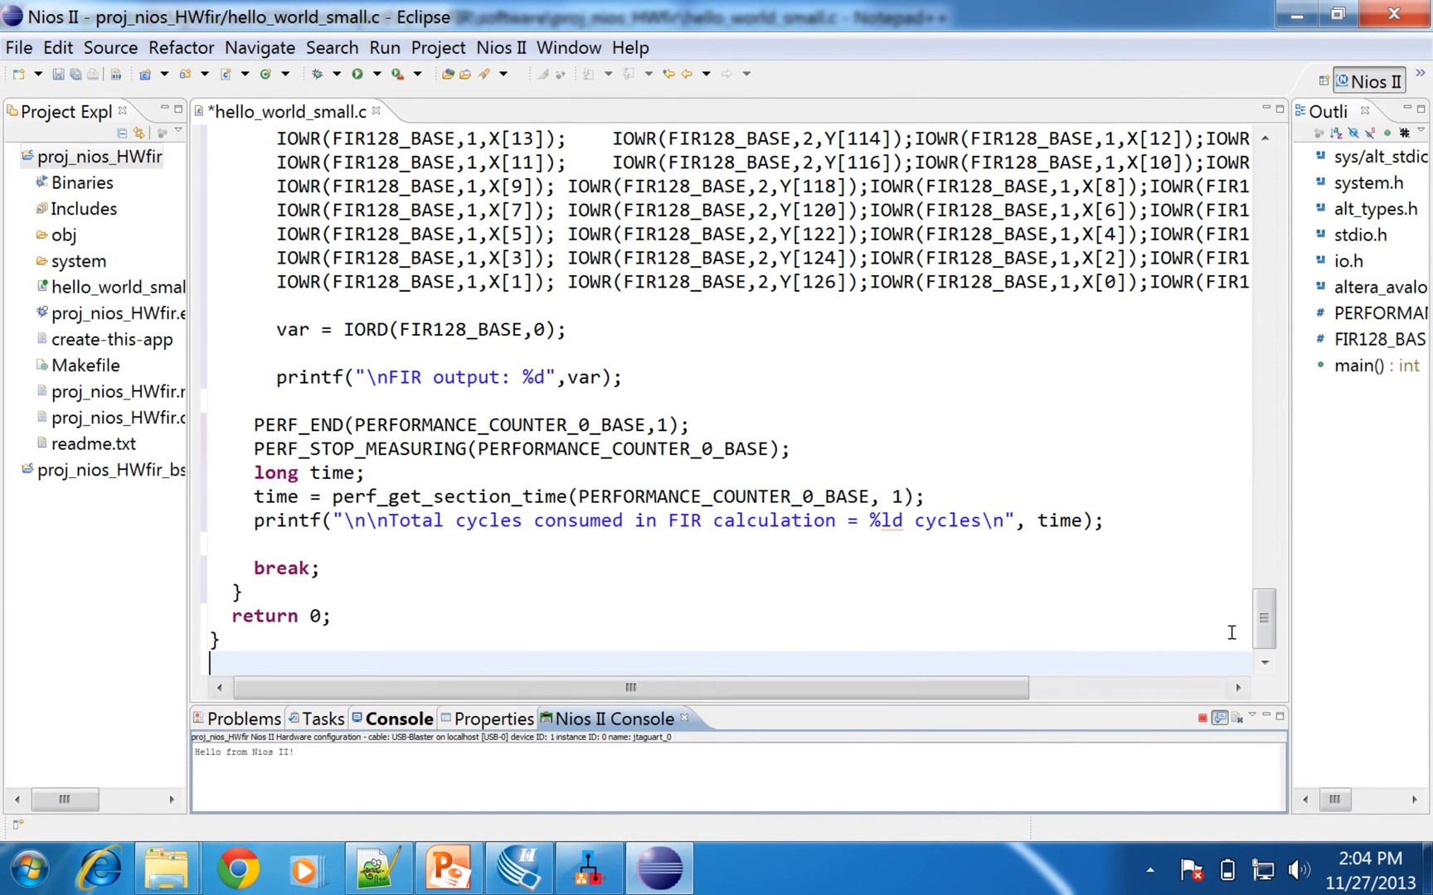
drag(1260, 629, 1269, 384)
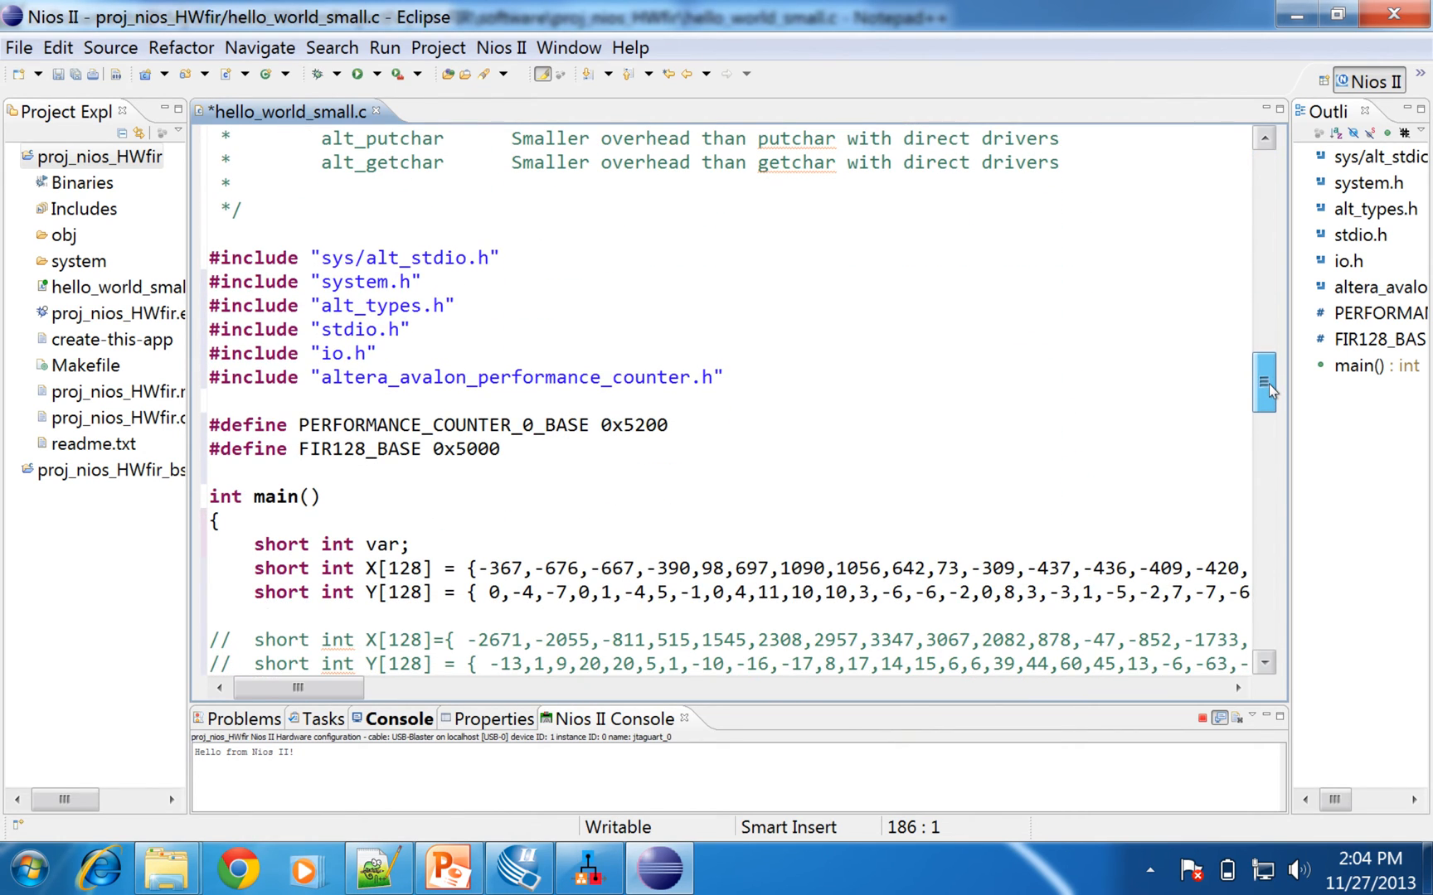
click(604, 866)
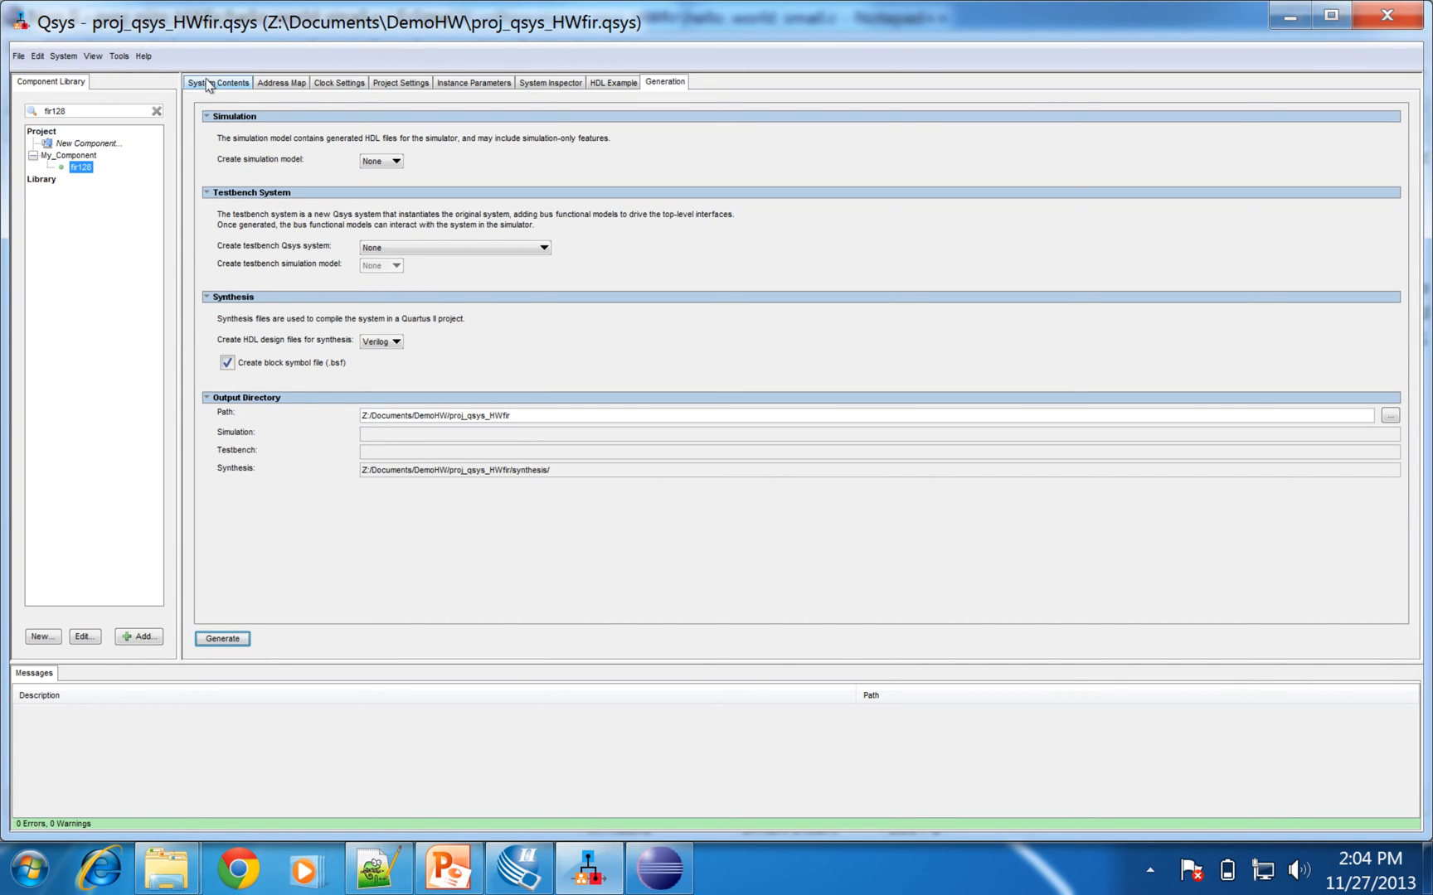
click(218, 83)
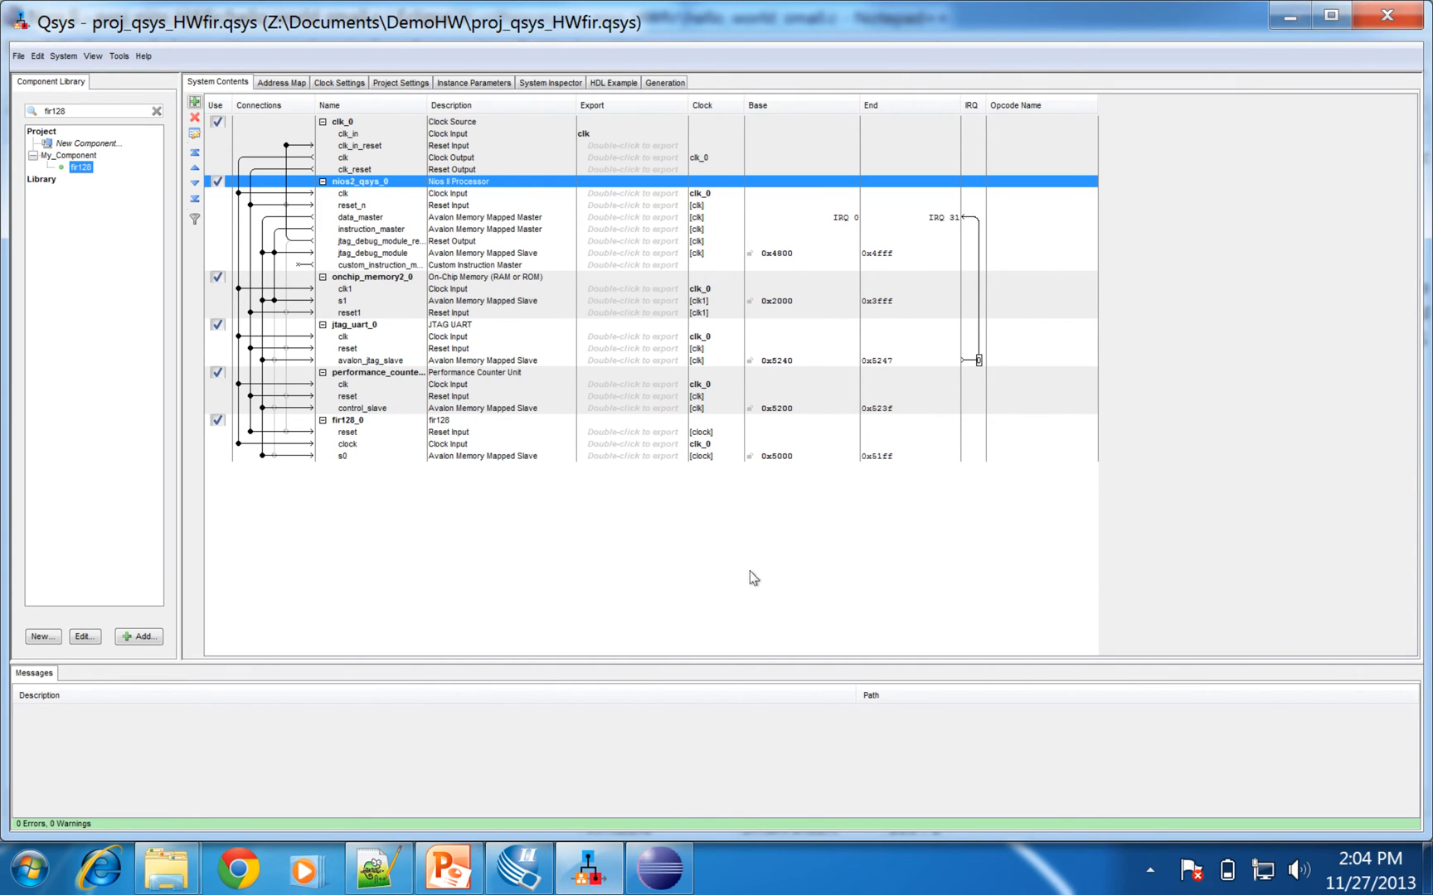
click(662, 879)
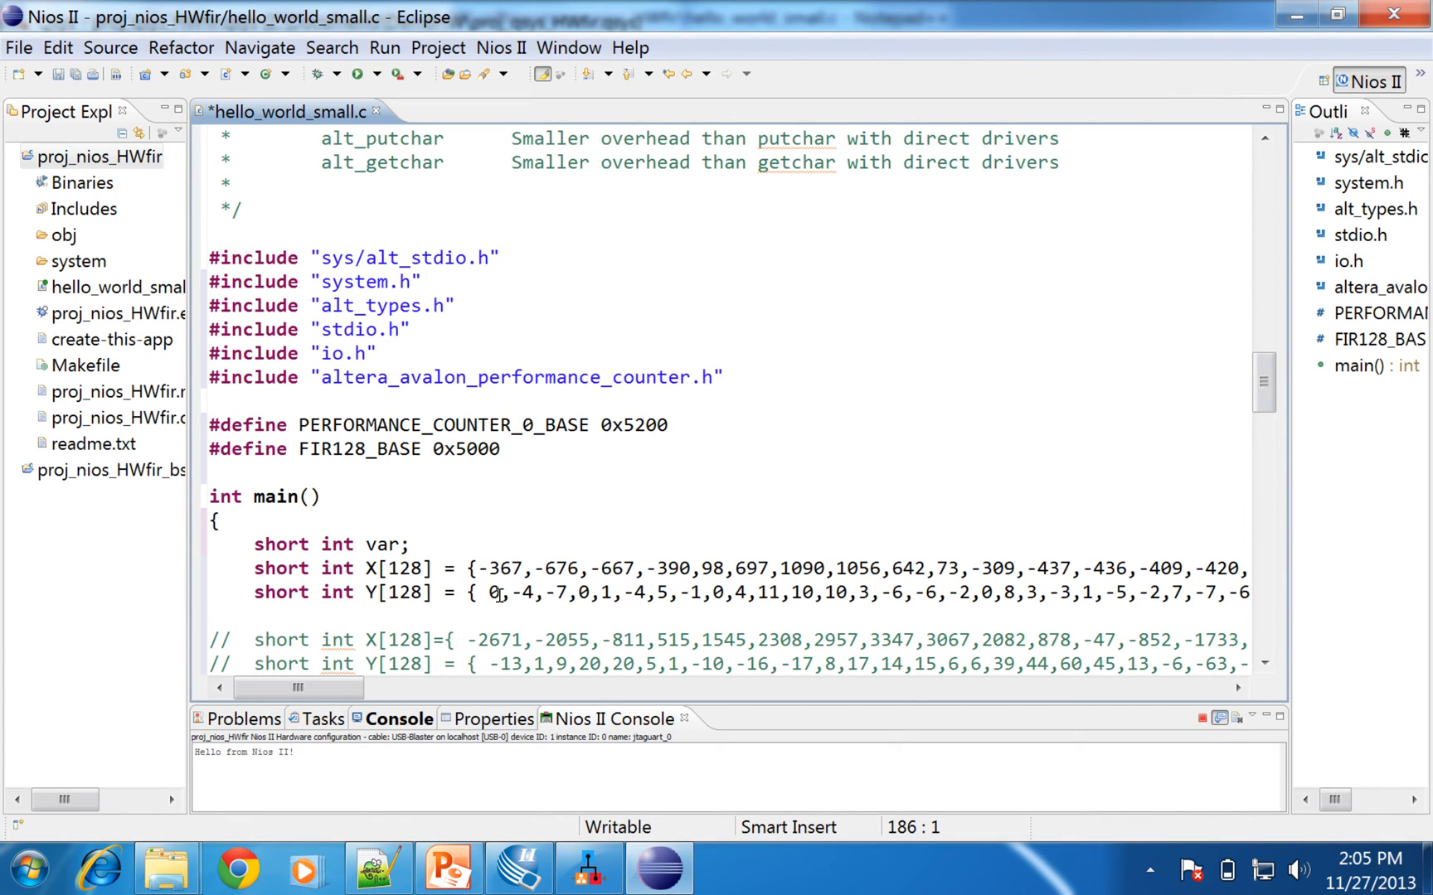
Review the new main code: the performance counter calls, the IOWR writes of X and Y samples, and the FIR output and cycle-count printing
drag(1268, 379, 1267, 414)
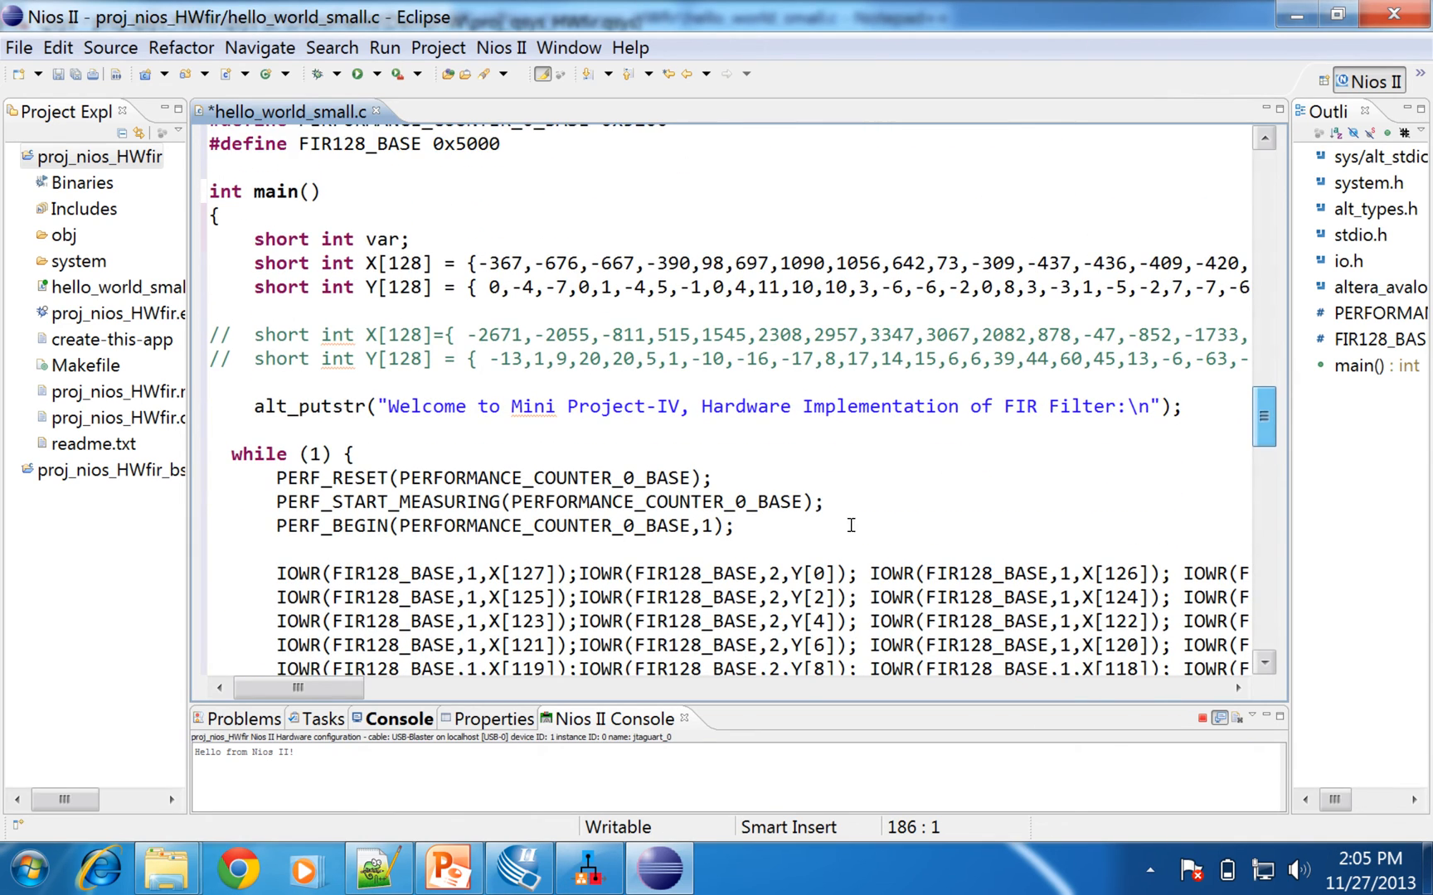
drag(745, 527, 193, 483)
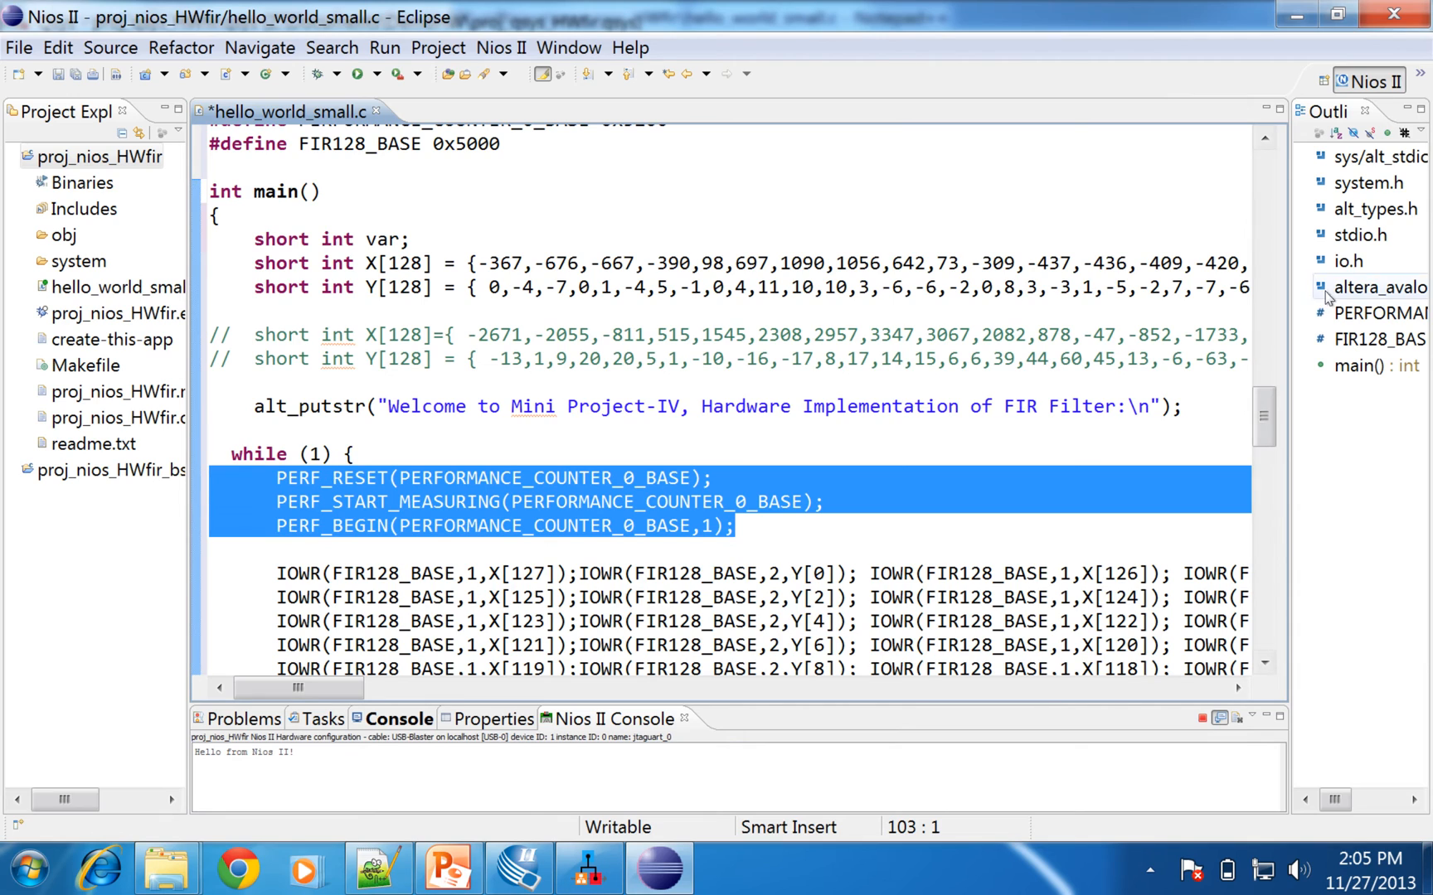
click(1149, 455)
drag(1260, 423, 1268, 437)
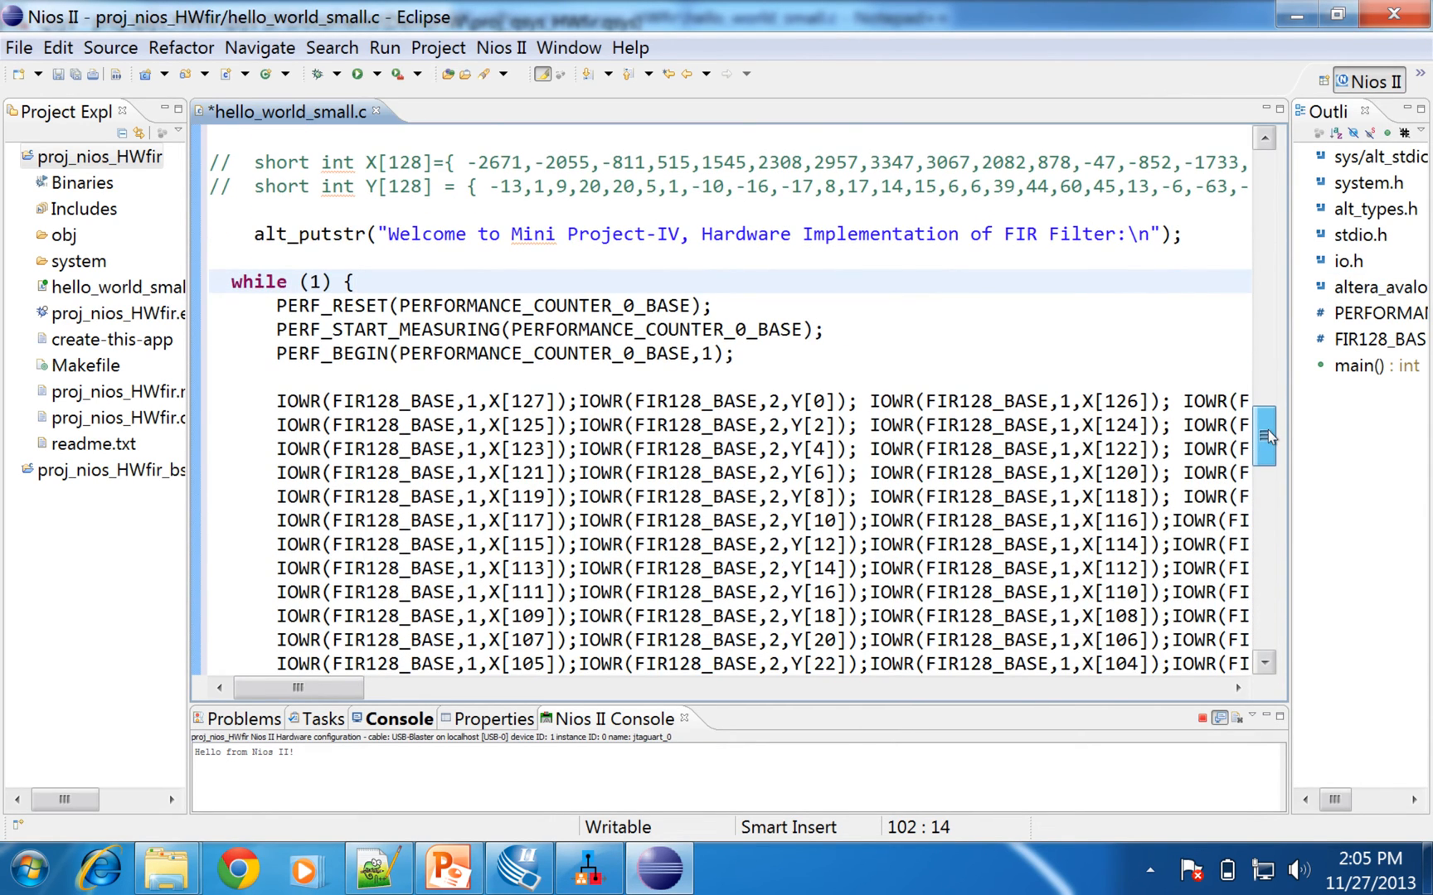
drag(489, 402, 559, 402)
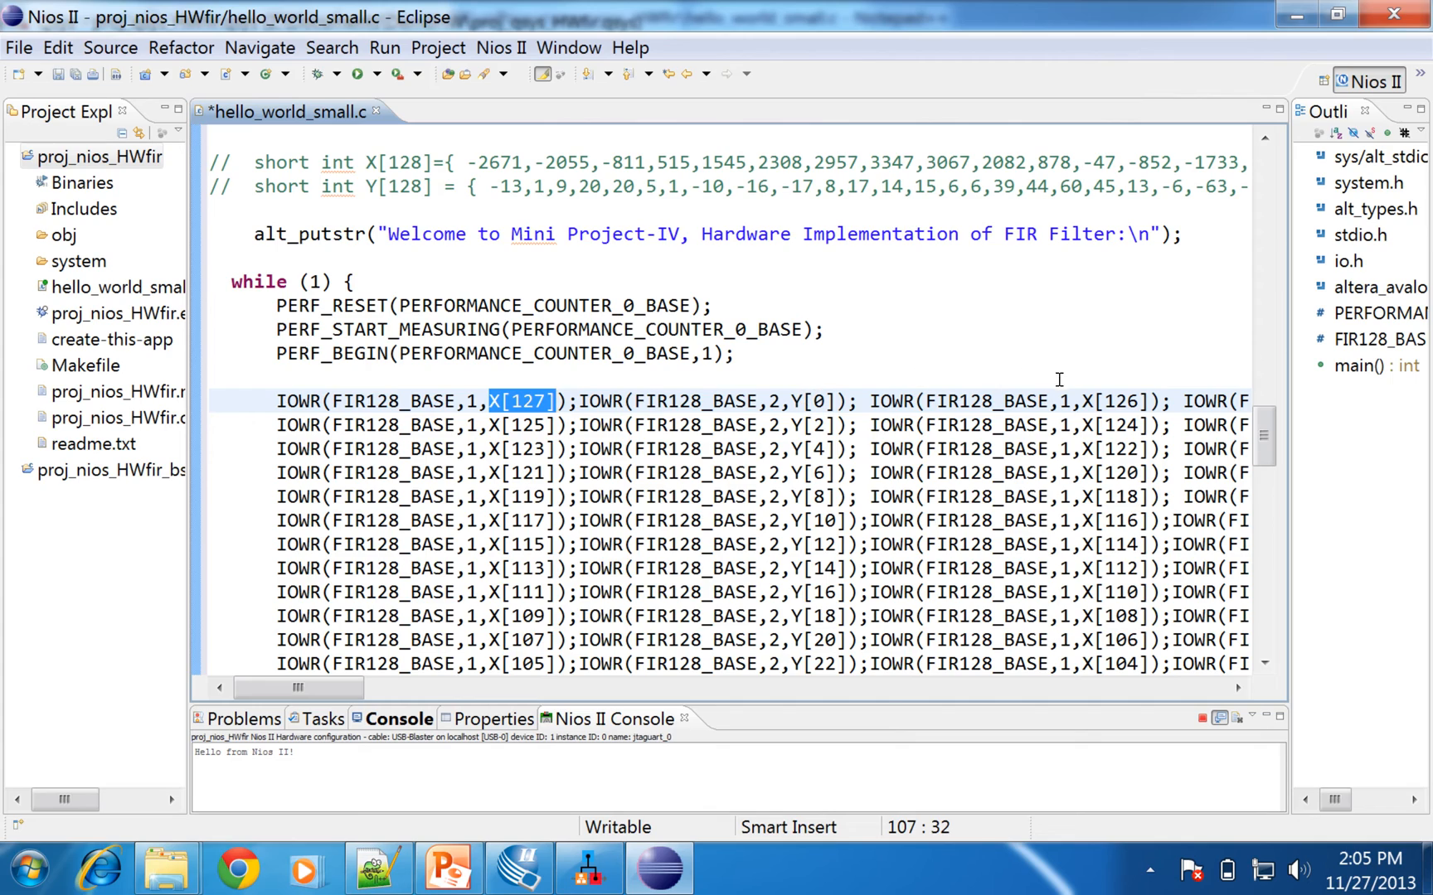
drag(342, 693, 297, 684)
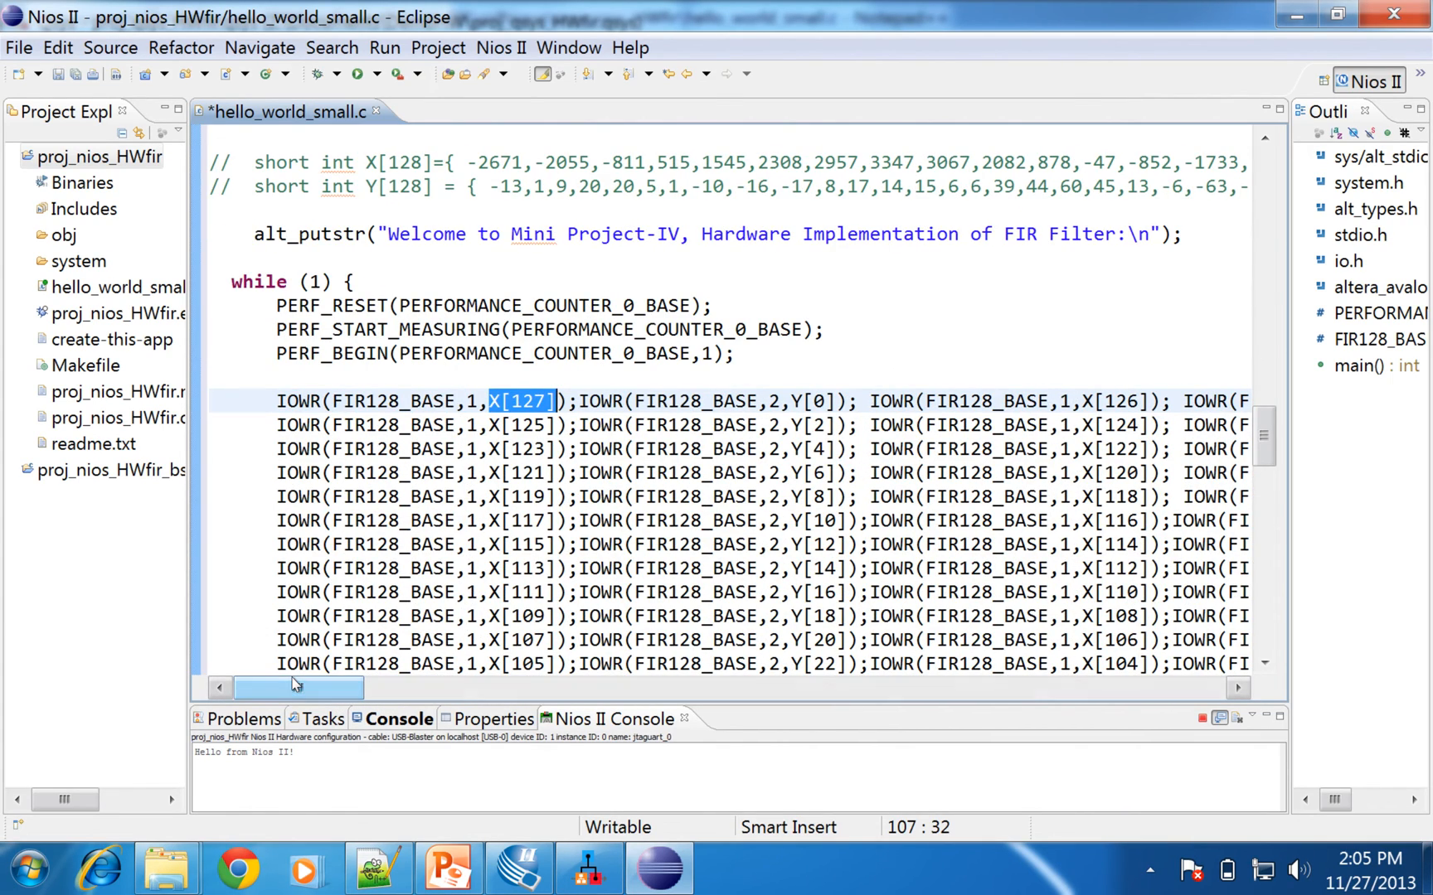
drag(1264, 437, 1274, 617)
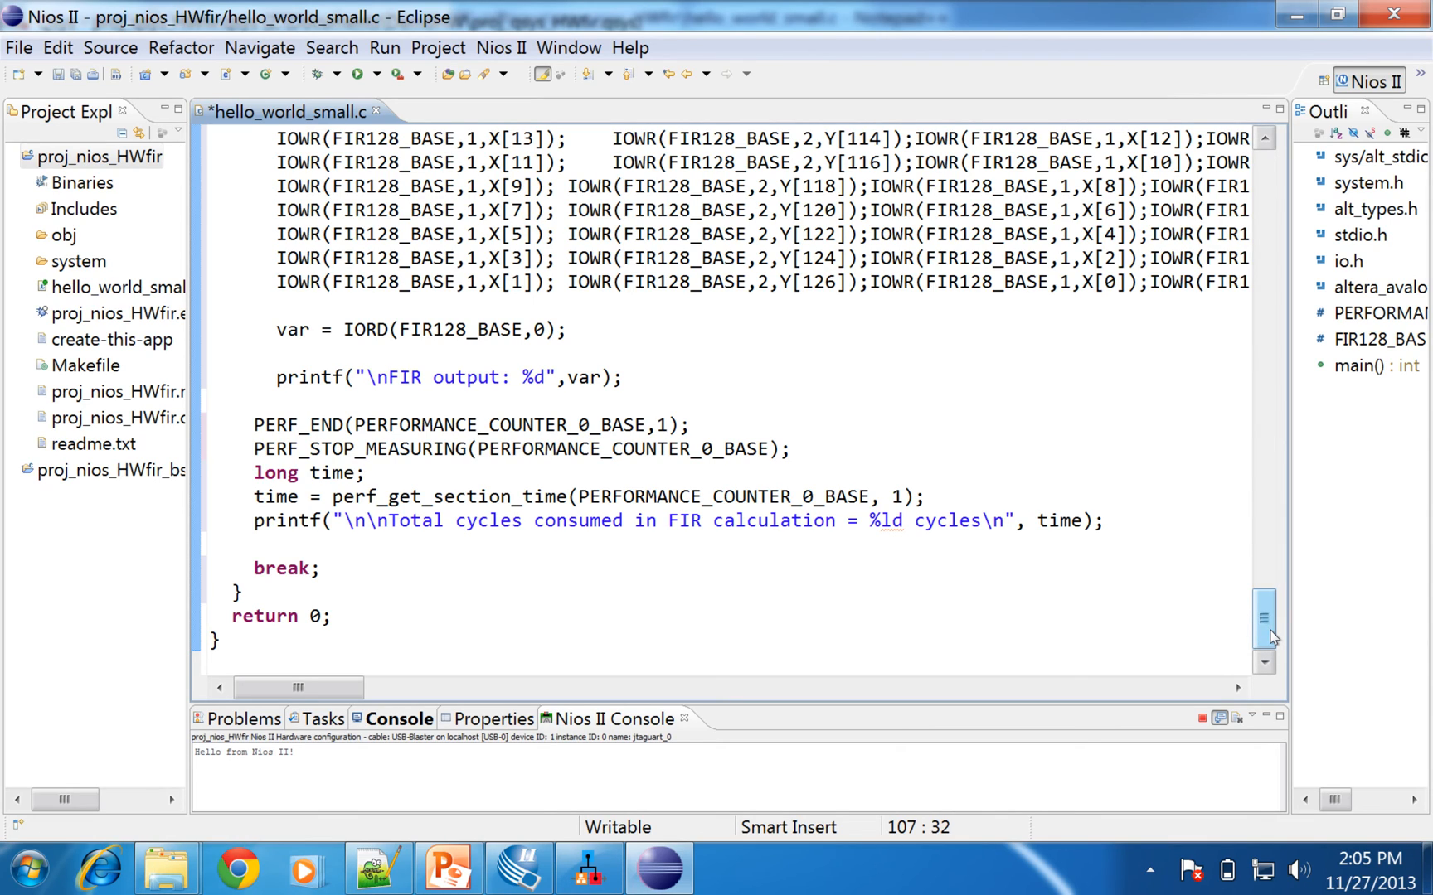
click(492, 374)
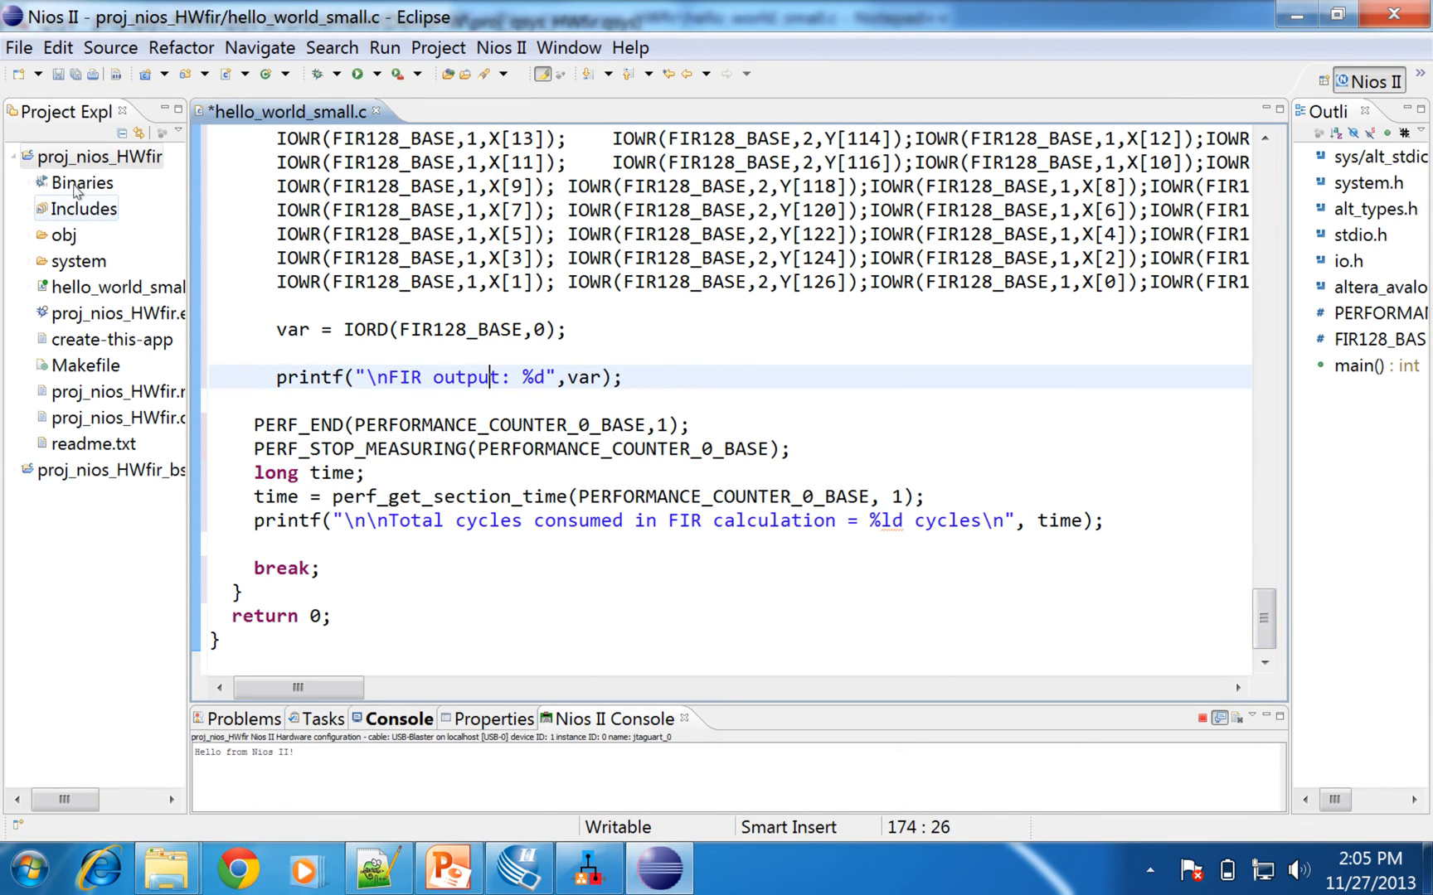
Run proj_nios_HWfir as Nios II Hardware, saving the changes to hello_world_small.c, and enlarge the console area for the output
right_click(66, 159)
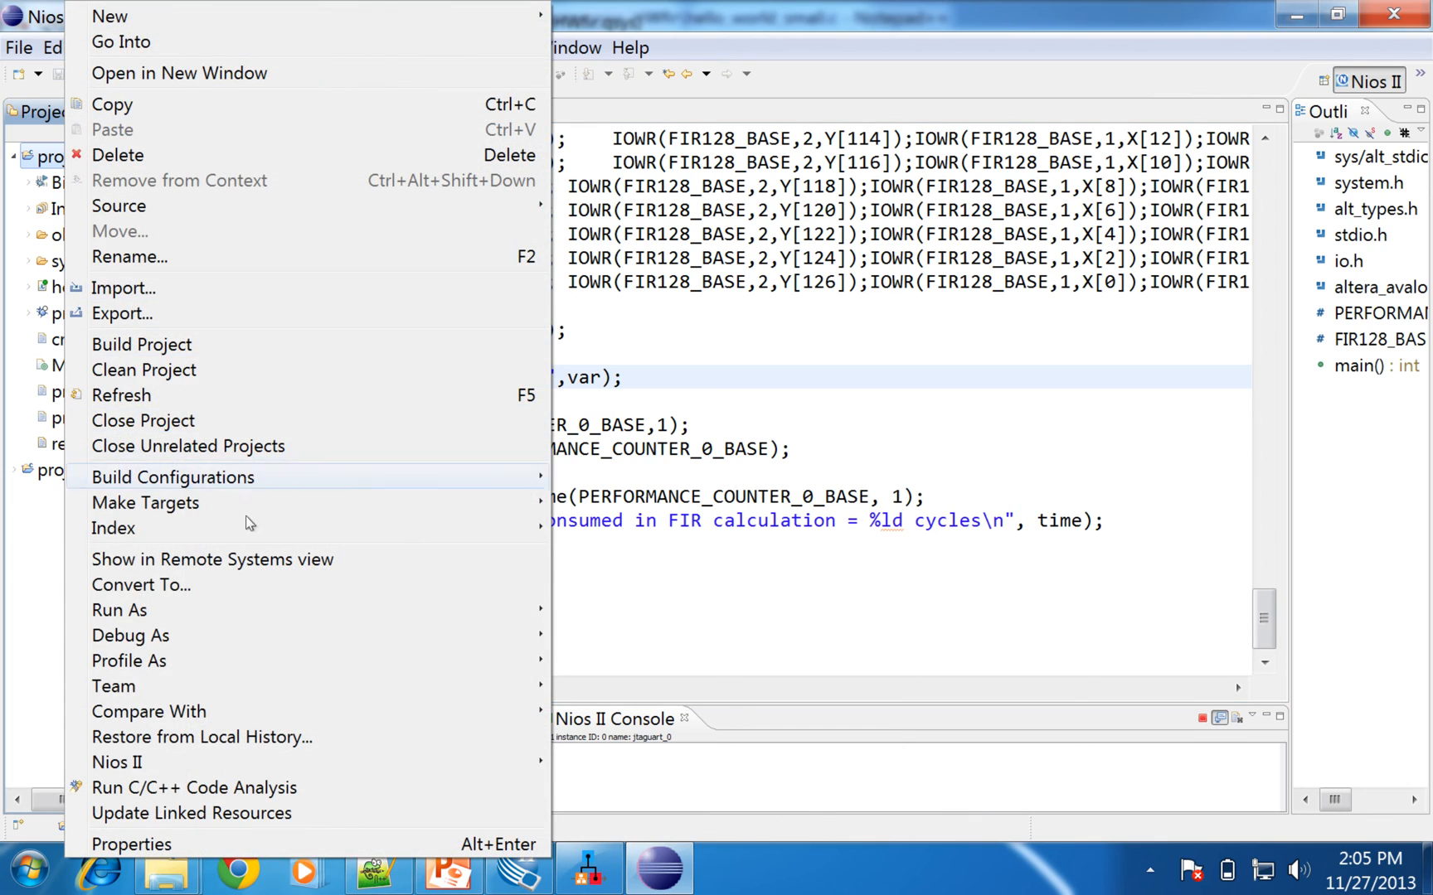
mouse_move(430, 626)
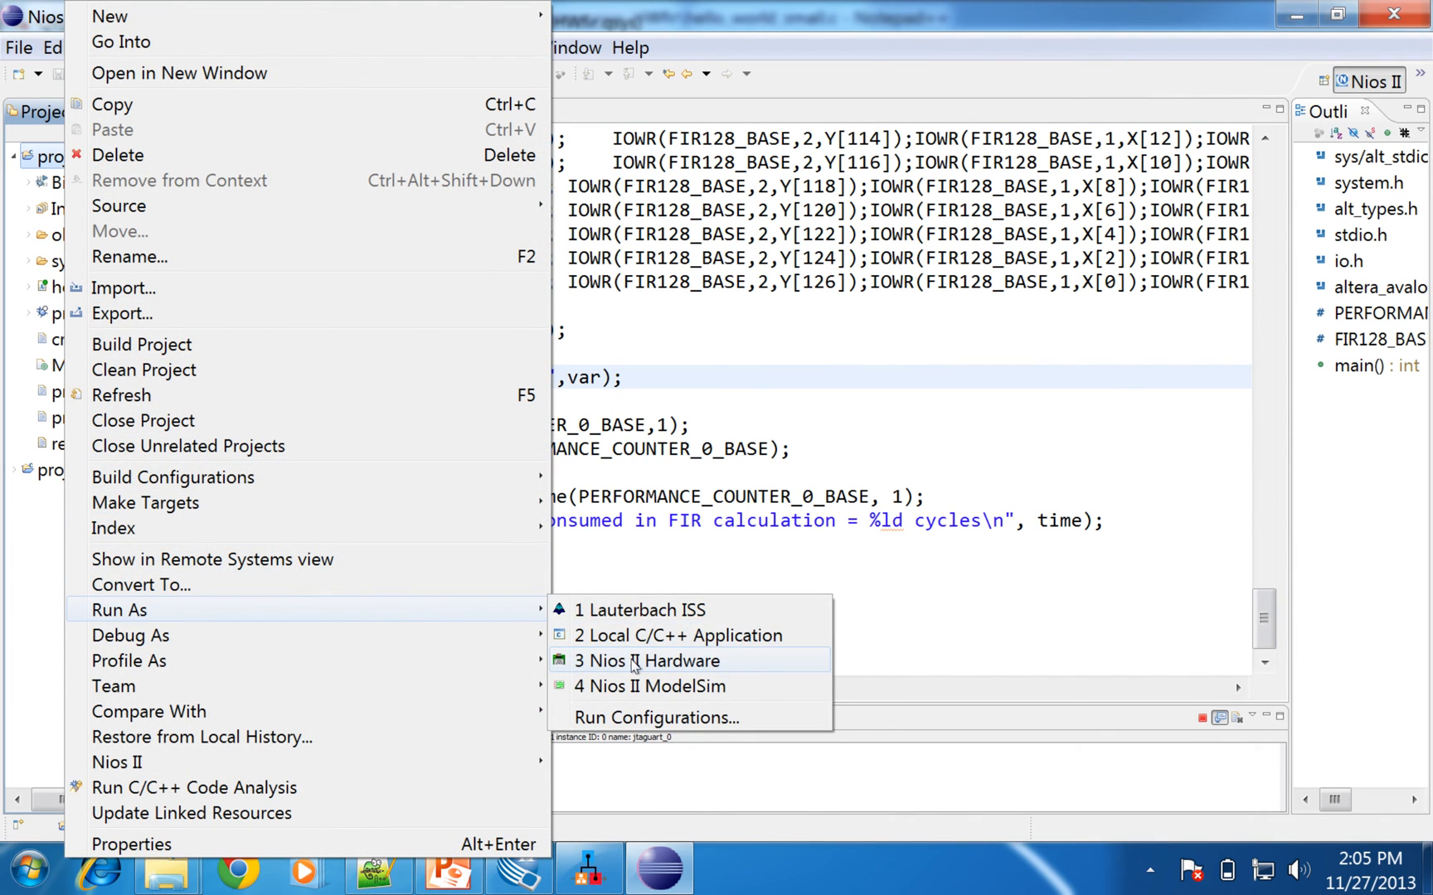
click(634, 663)
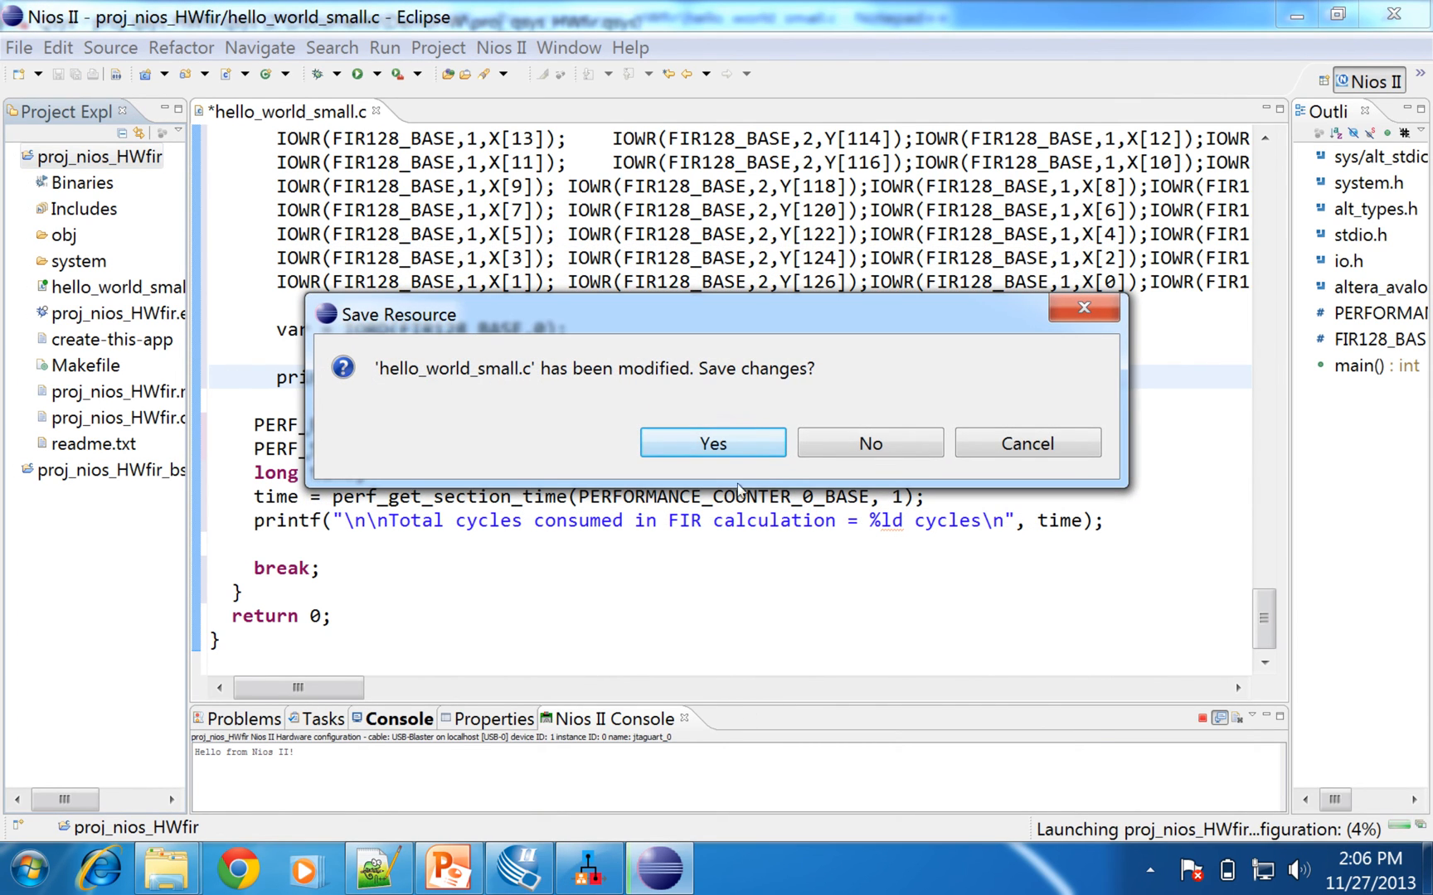
click(728, 441)
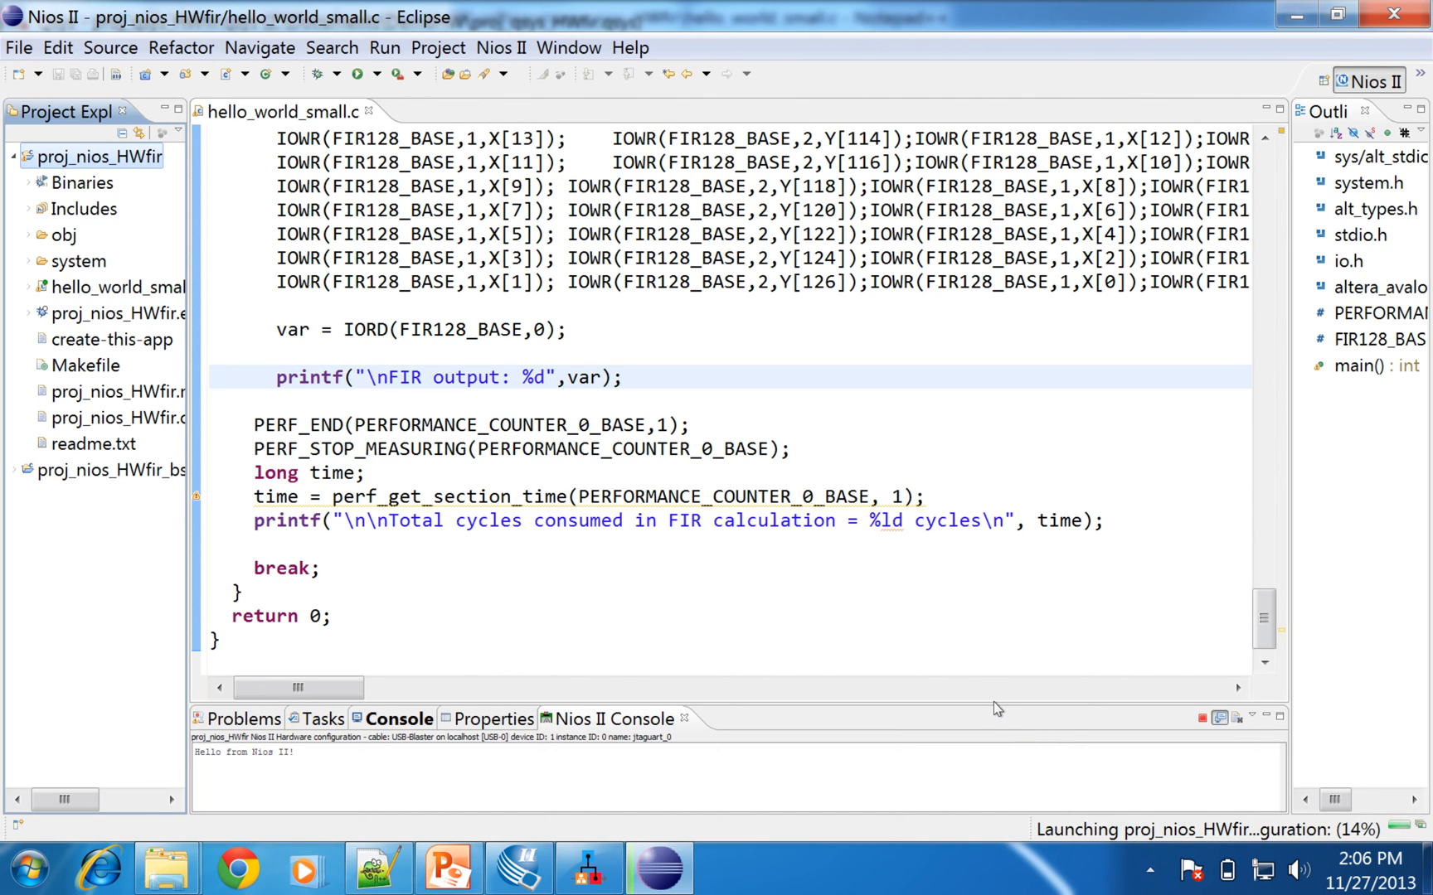
drag(983, 705, 984, 498)
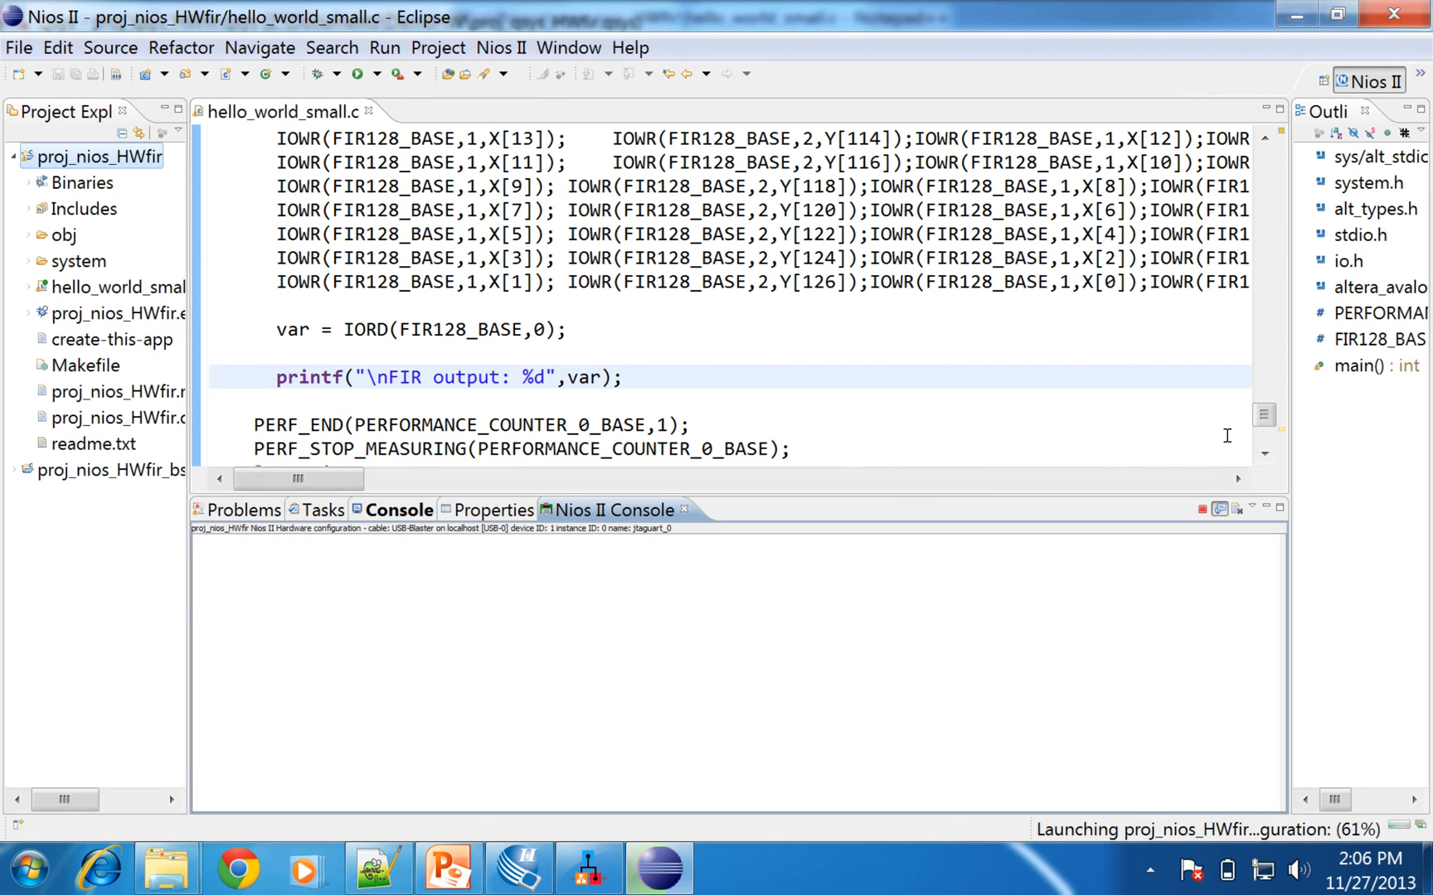
click(1261, 454)
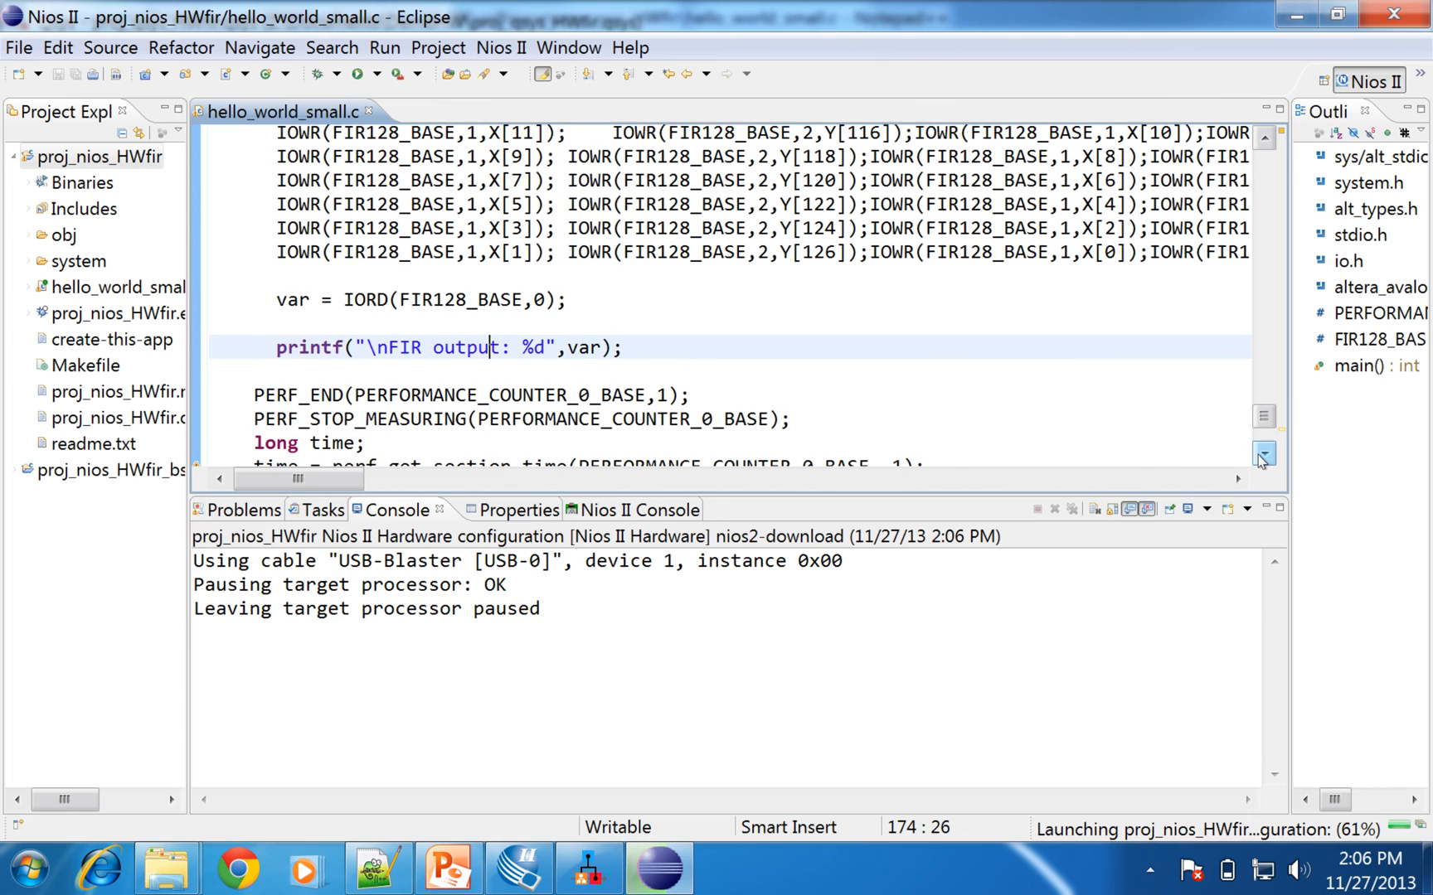
Check the FIR output and total cycle count in the Nios II Console against the printf statements at the end of main
click(1261, 455)
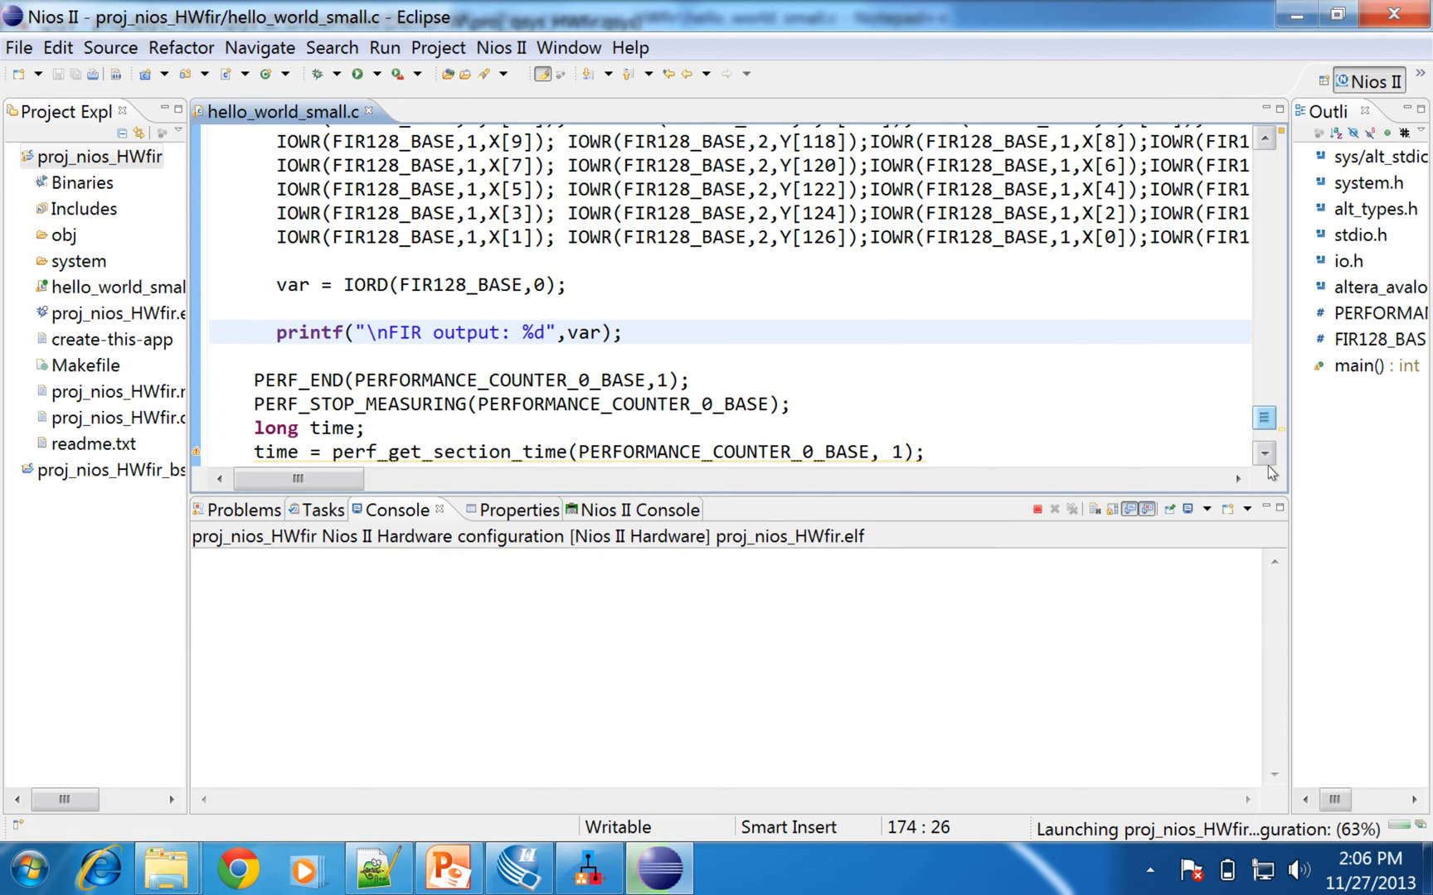
click(1268, 466)
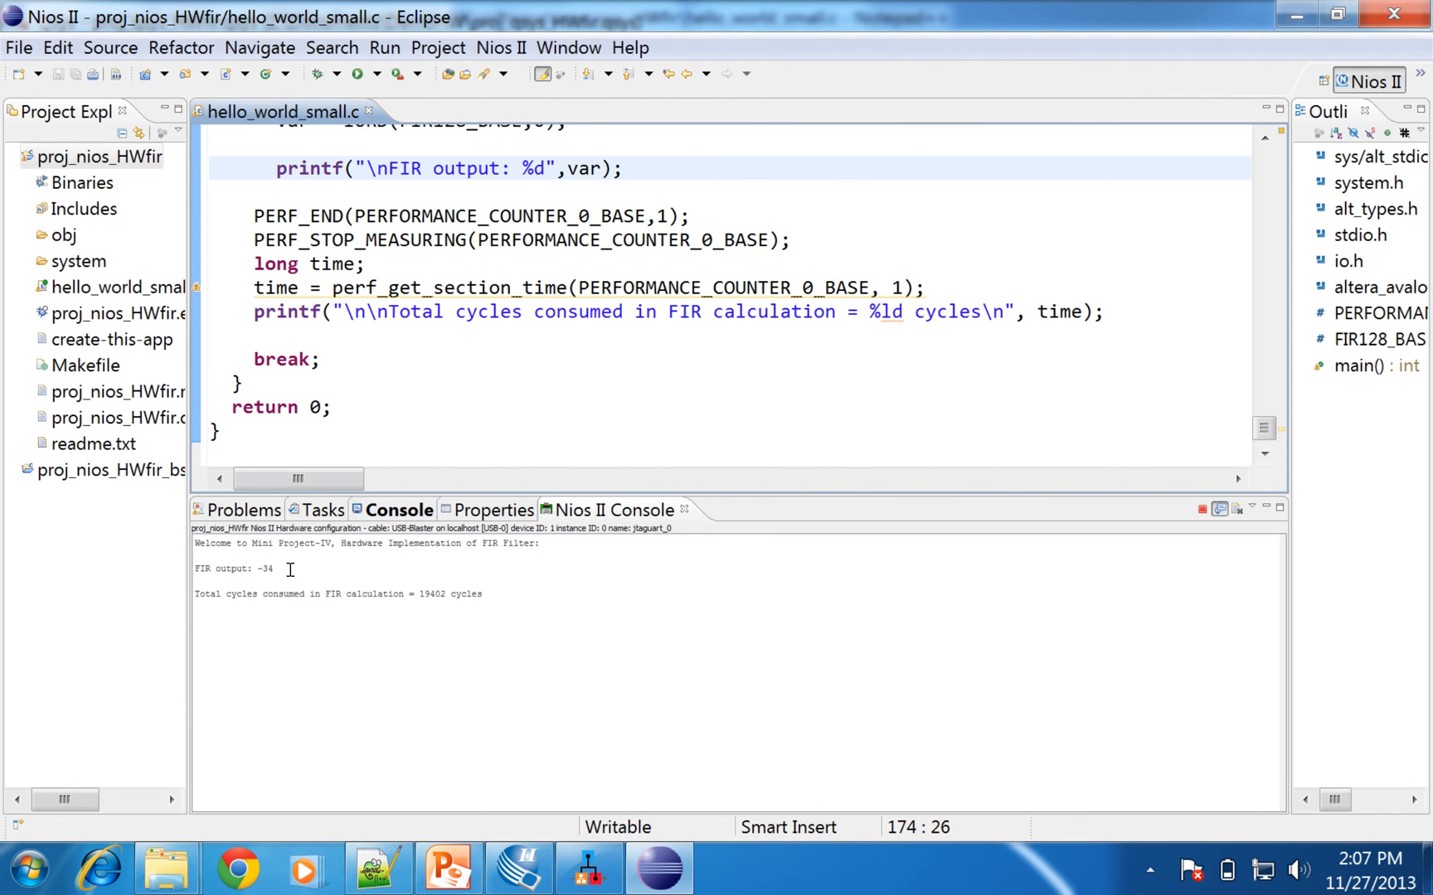
drag(274, 569, 259, 568)
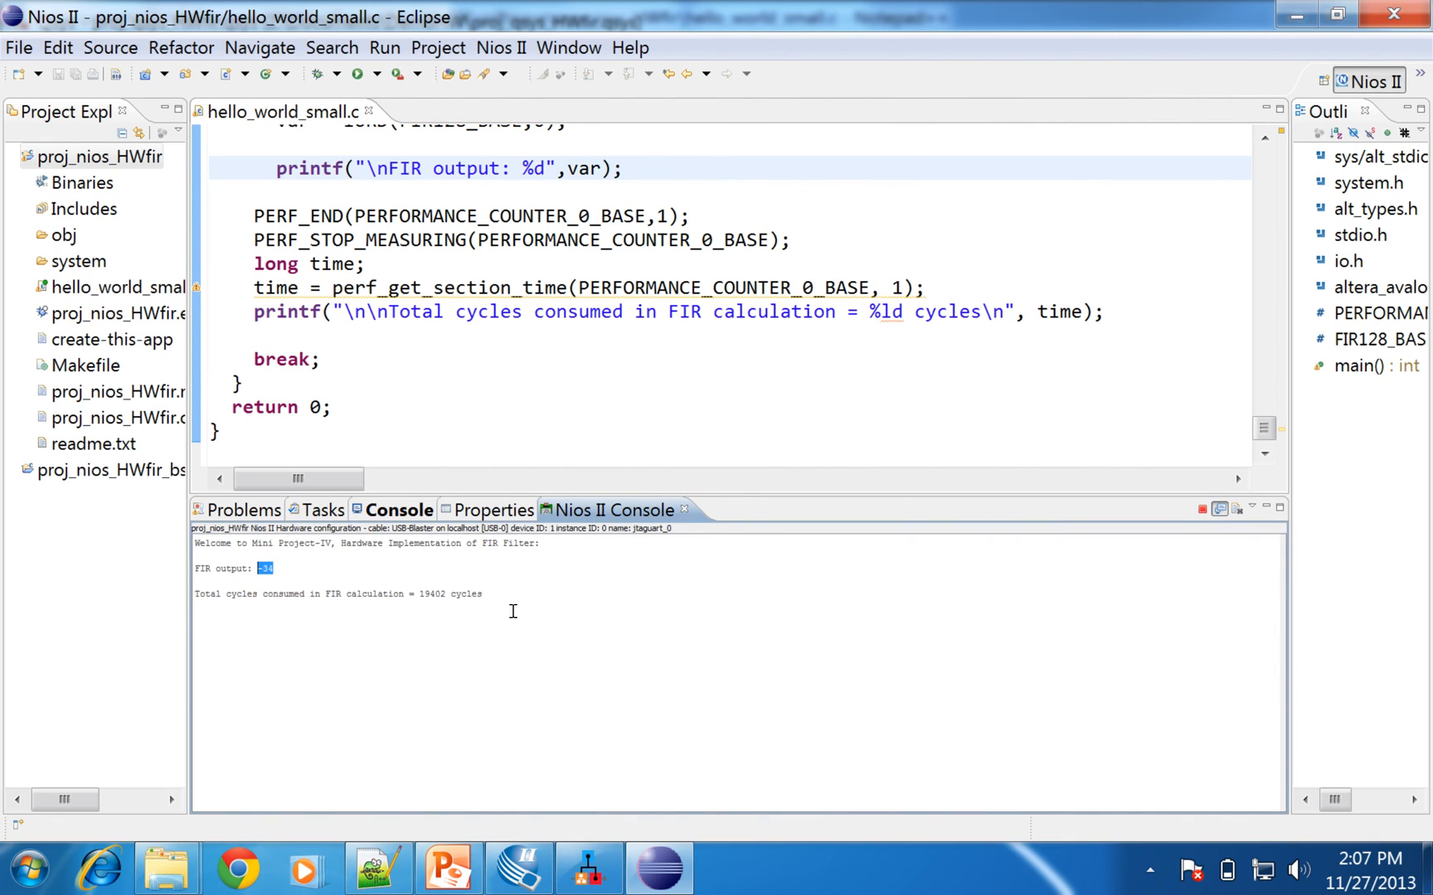
drag(503, 598, 421, 598)
click(422, 599)
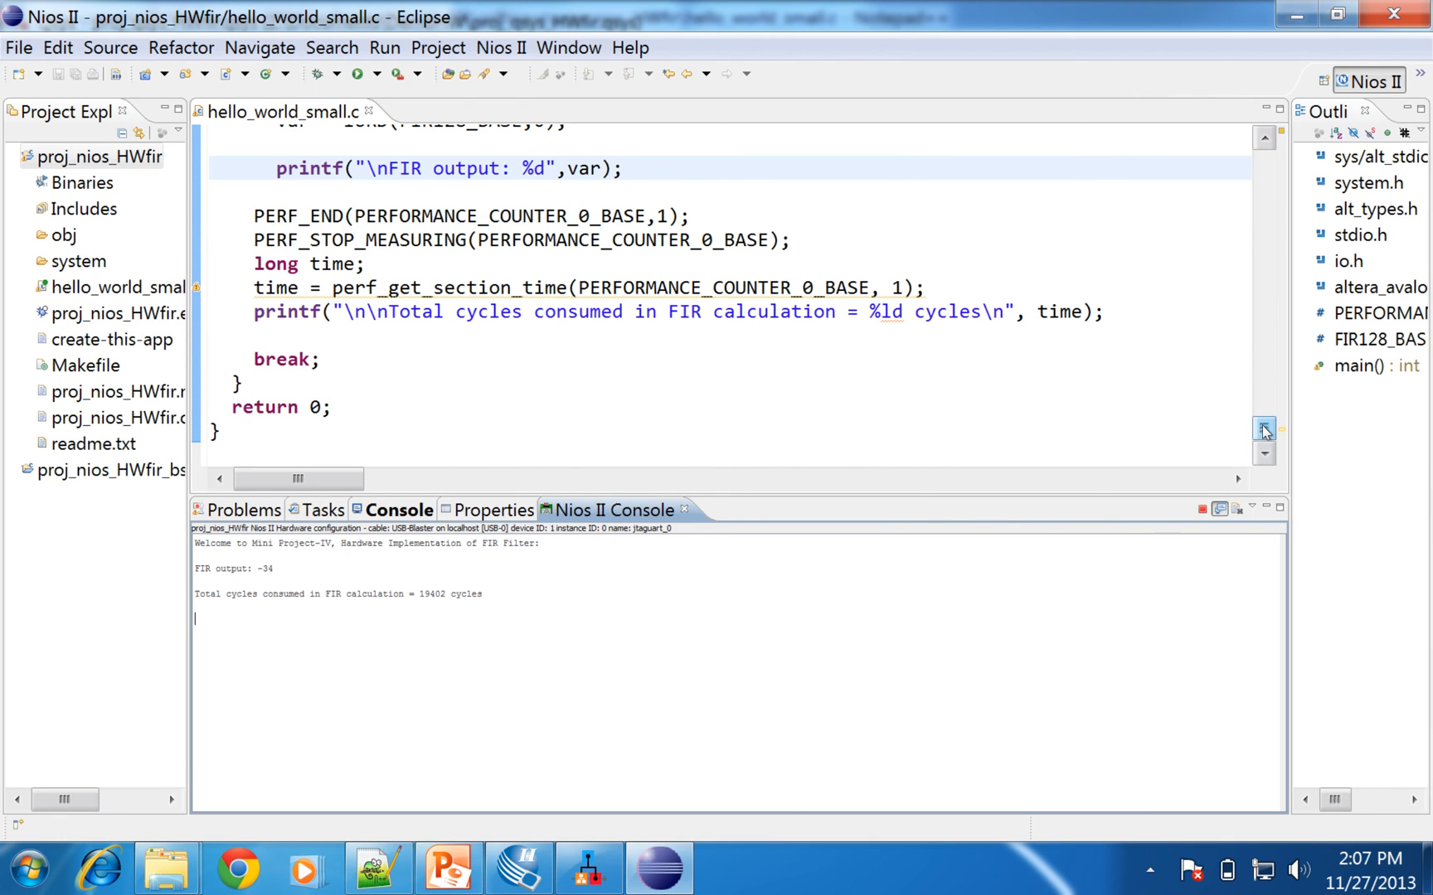
drag(1264, 430, 1262, 427)
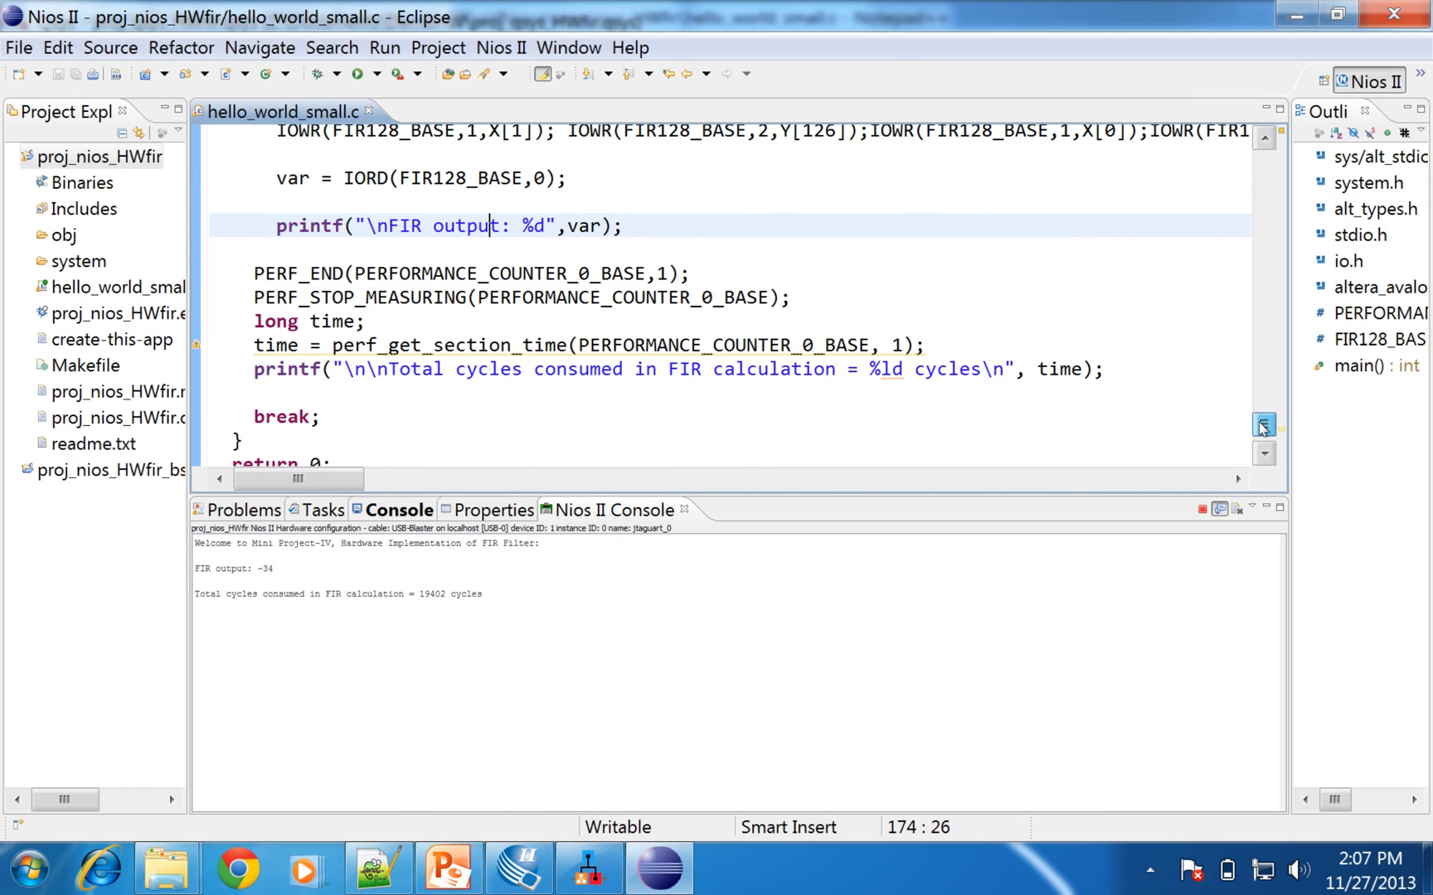
drag(1016, 369, 333, 383)
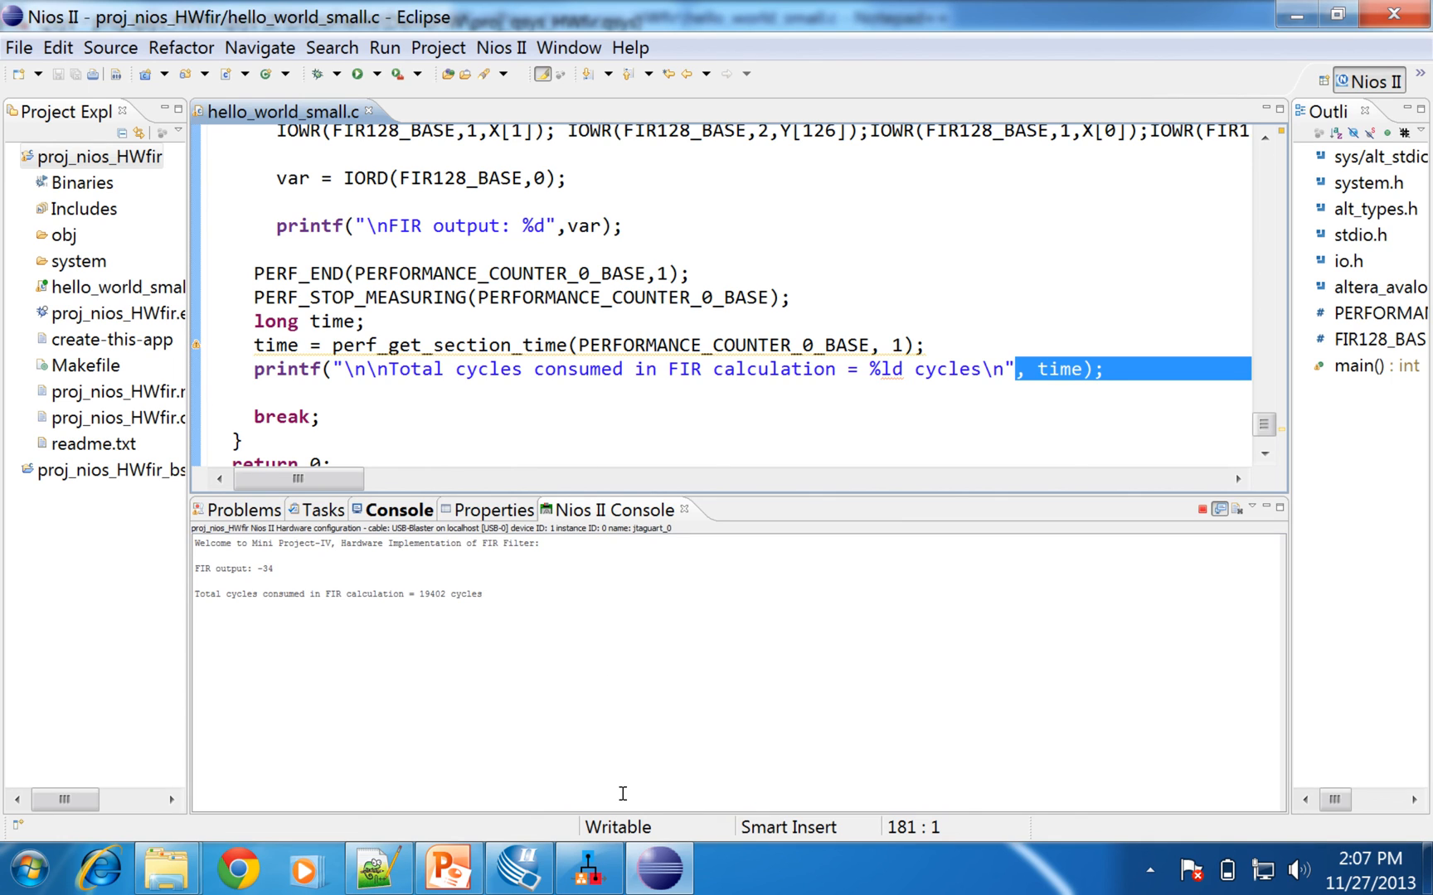
Switch to PowerPoint and show the Suggestions slide, slide 3 of Presentation1, as a full-screen slide show
click(447, 868)
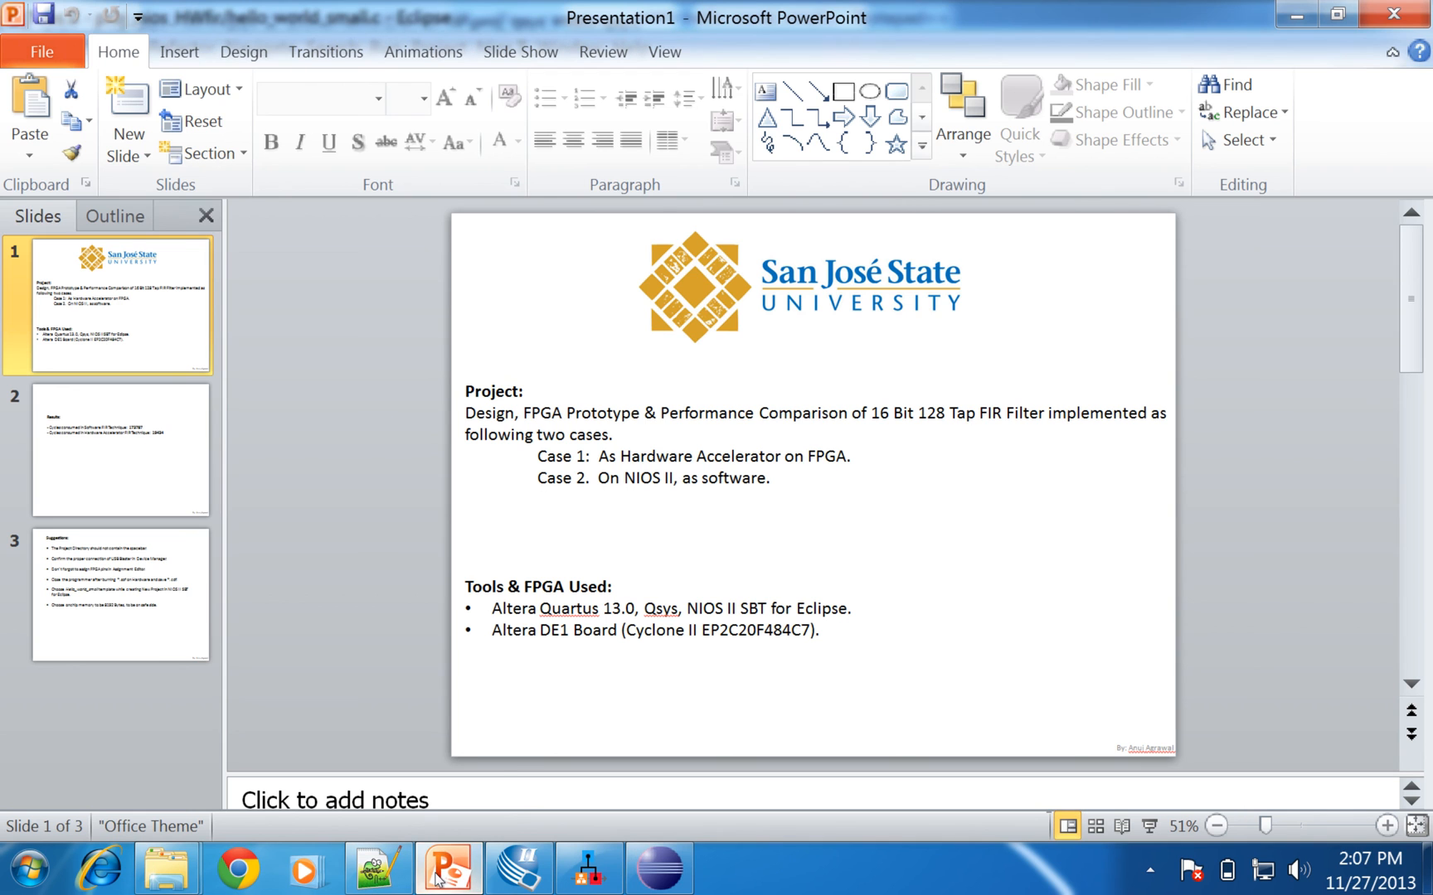
click(135, 611)
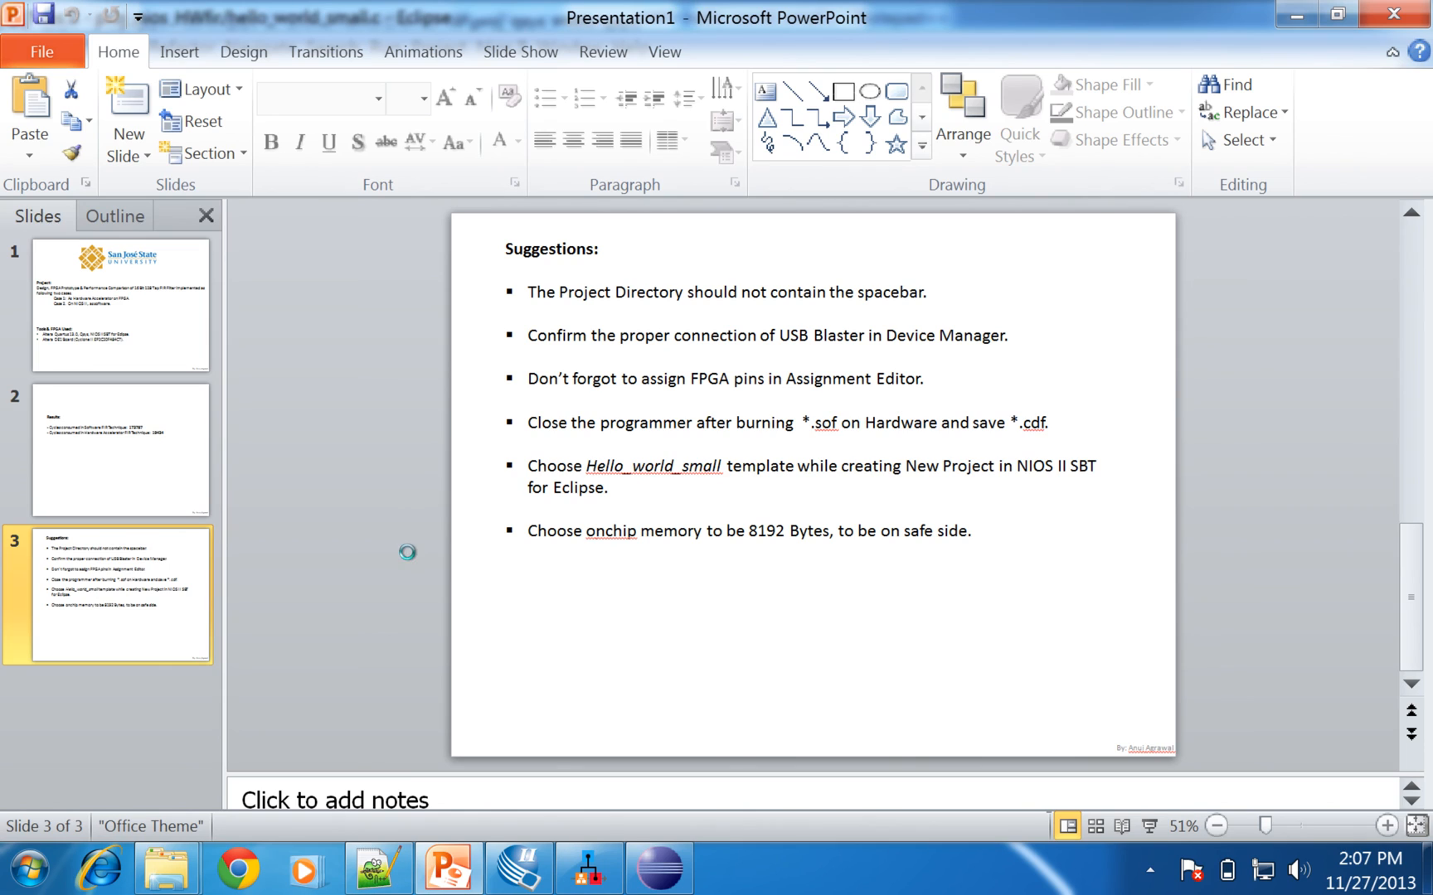
key(F5)
key(Right)
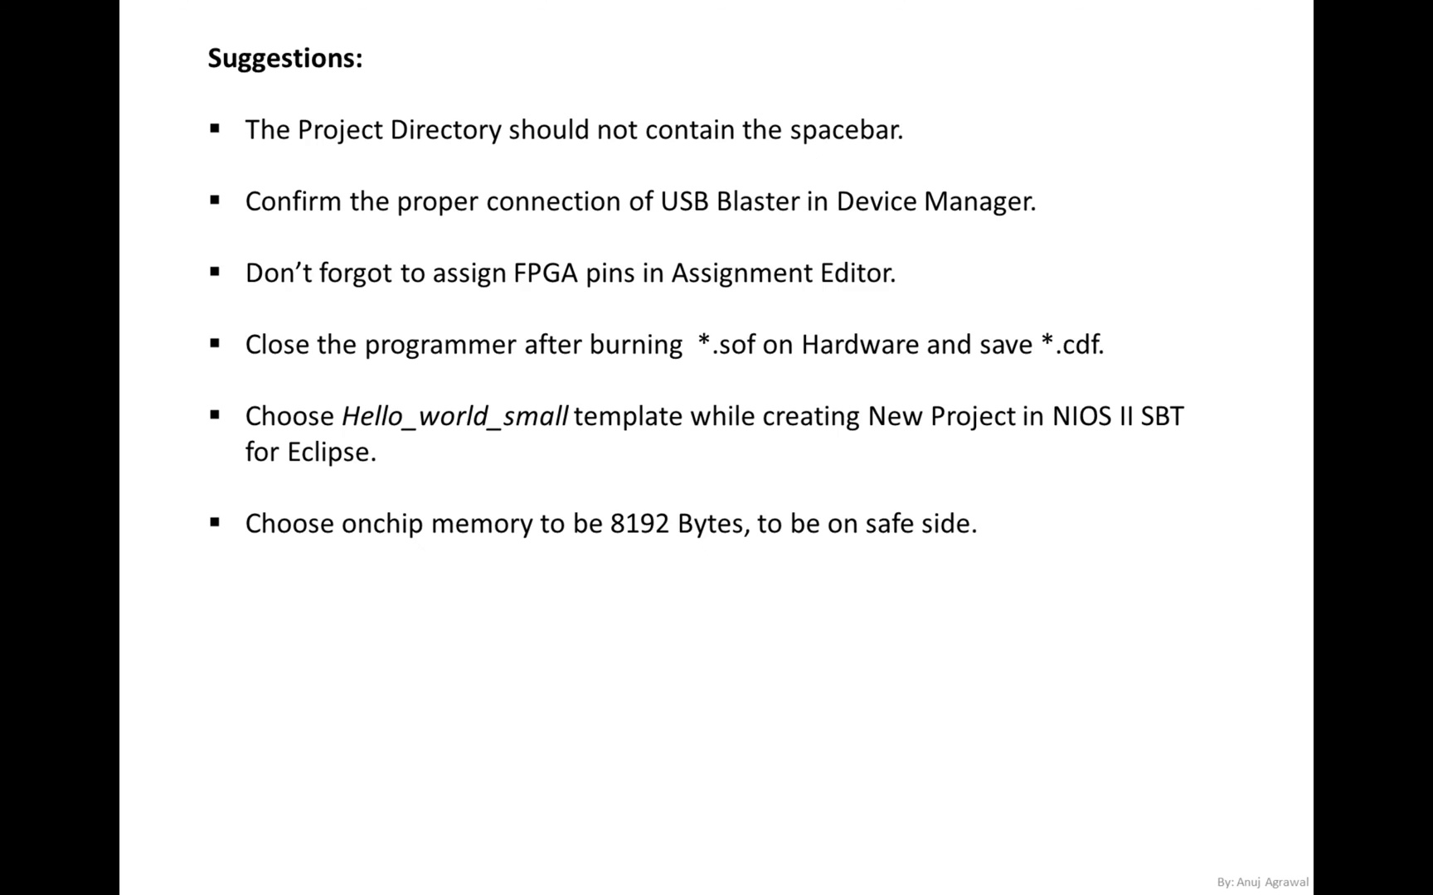